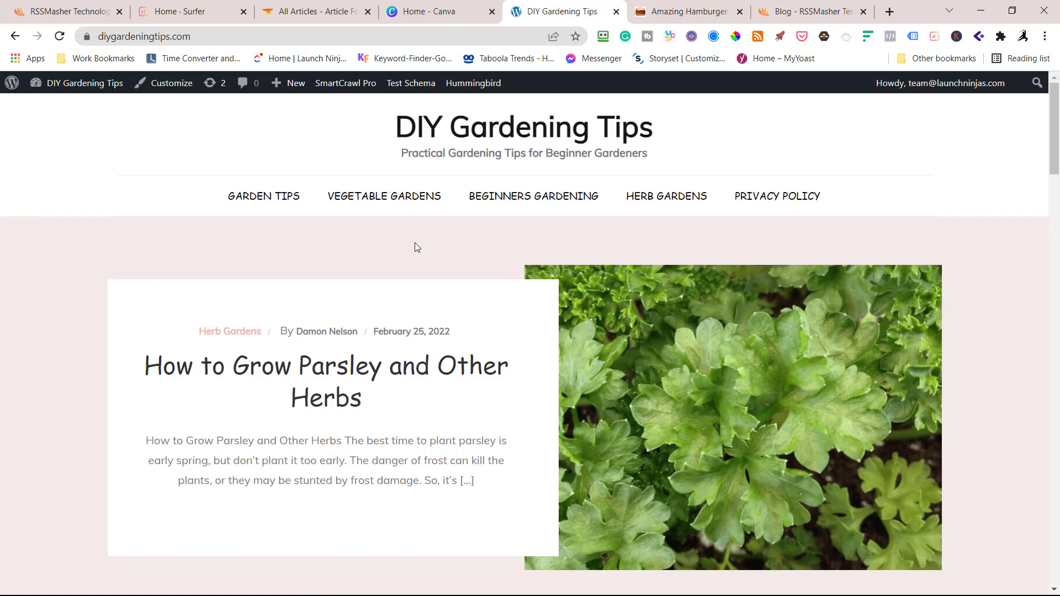
Step: Open the "How to Grow Parsley and Other Herbs" post and review its paragraph layout, embedded video and sidebar
{"action": "scroll", "coordinate": [499, 269], "scroll_direction": "down", "scroll_amount": 2}
{"action": "left_click", "coordinate": [451, 234]}
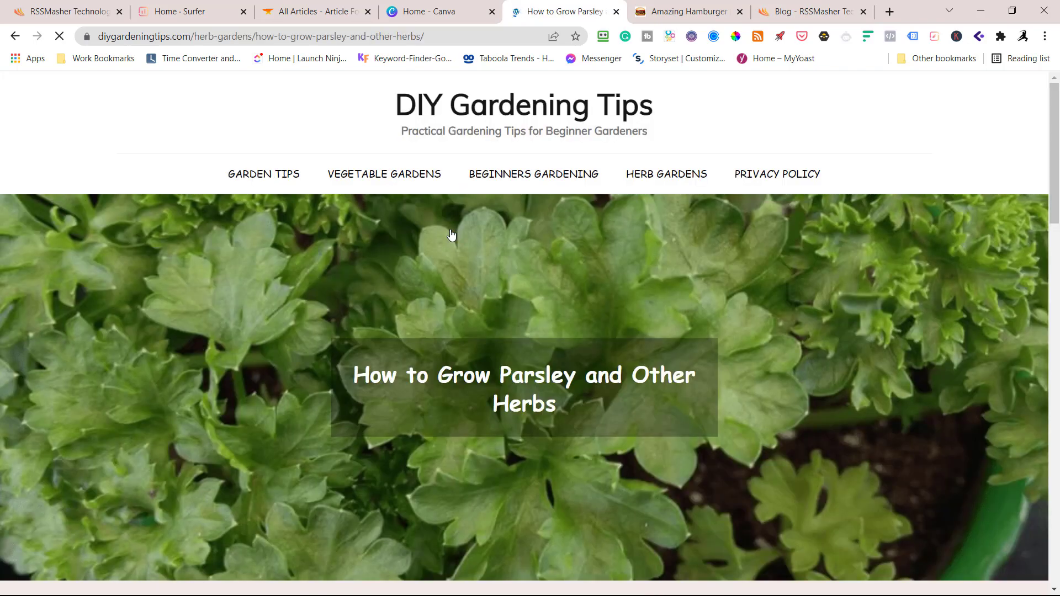
{"action": "scroll", "coordinate": [719, 290], "scroll_direction": "down", "scroll_amount": 8}
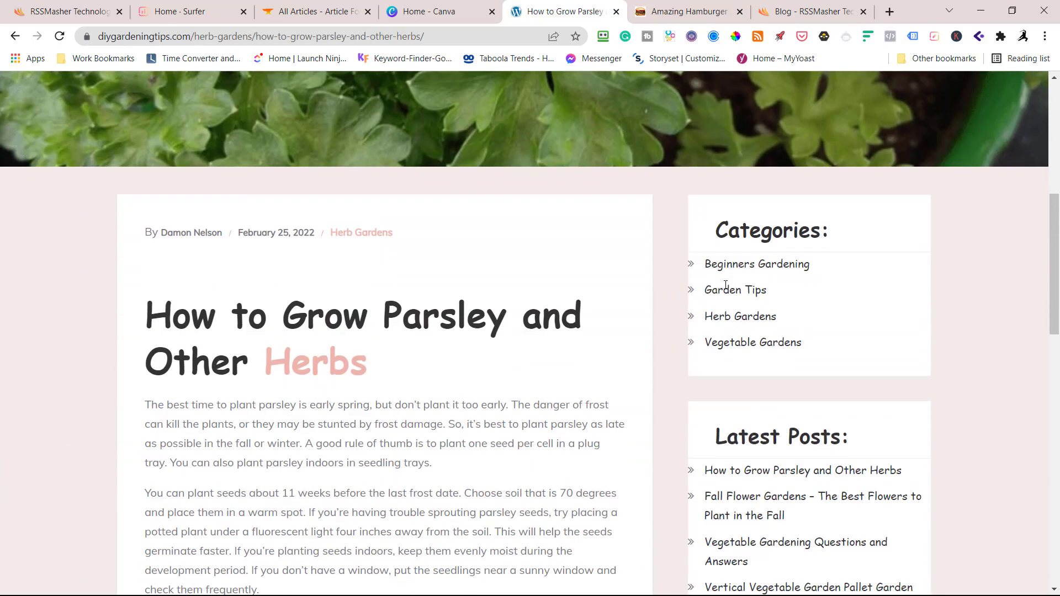
{"action": "scroll", "coordinate": [723, 288], "scroll_direction": "down", "scroll_amount": 2}
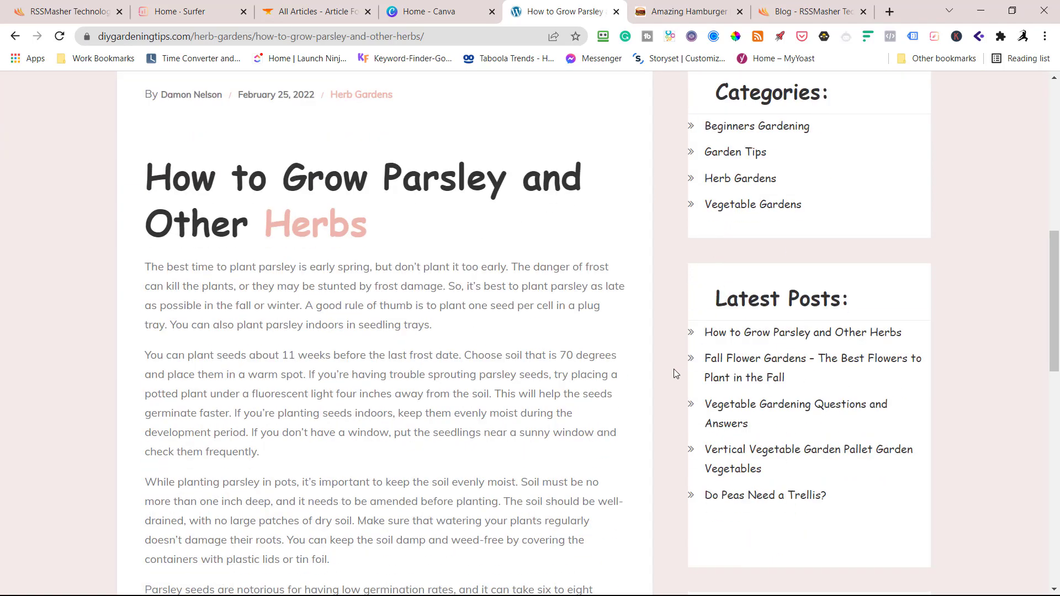
{"action": "scroll", "coordinate": [673, 369], "scroll_direction": "down", "scroll_amount": 3}
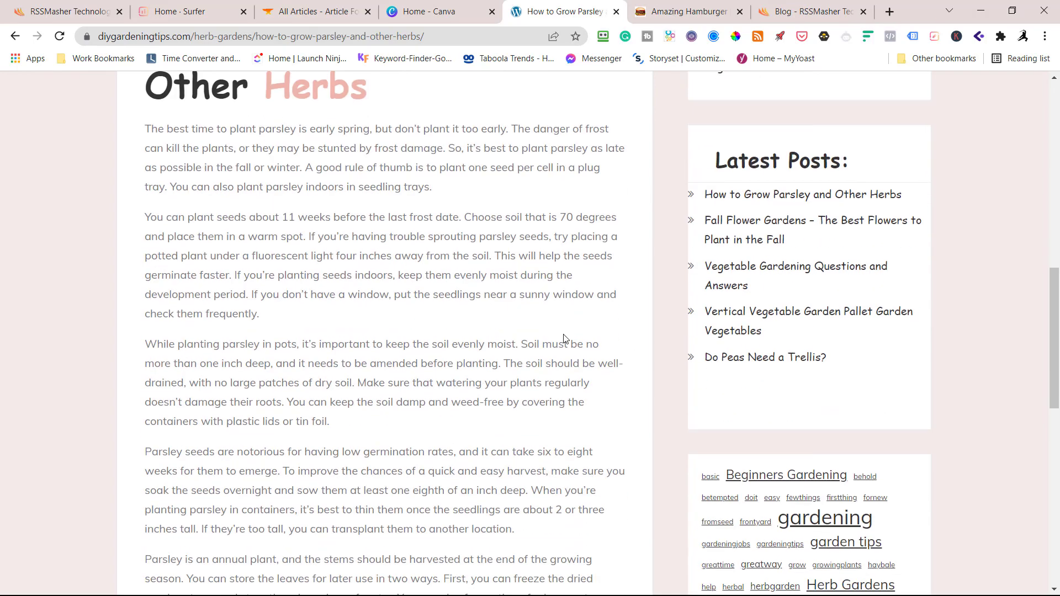
{"action": "scroll", "coordinate": [360, 168], "scroll_direction": "up", "scroll_amount": 3}
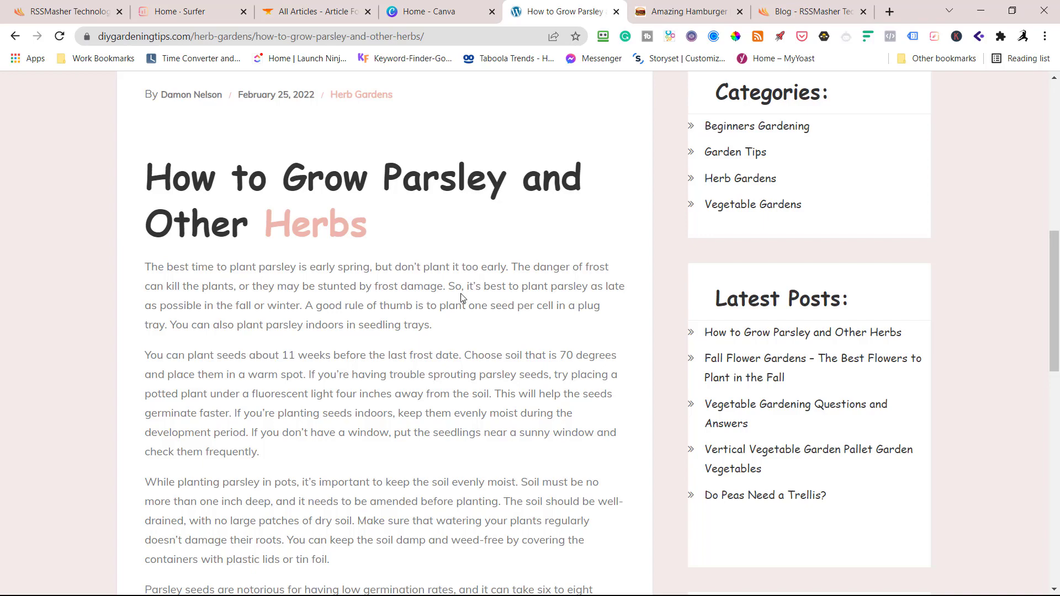
{"action": "scroll", "coordinate": [465, 279], "scroll_direction": "down", "scroll_amount": 5}
{"action": "scroll", "coordinate": [468, 276], "scroll_direction": "down", "scroll_amount": 3}
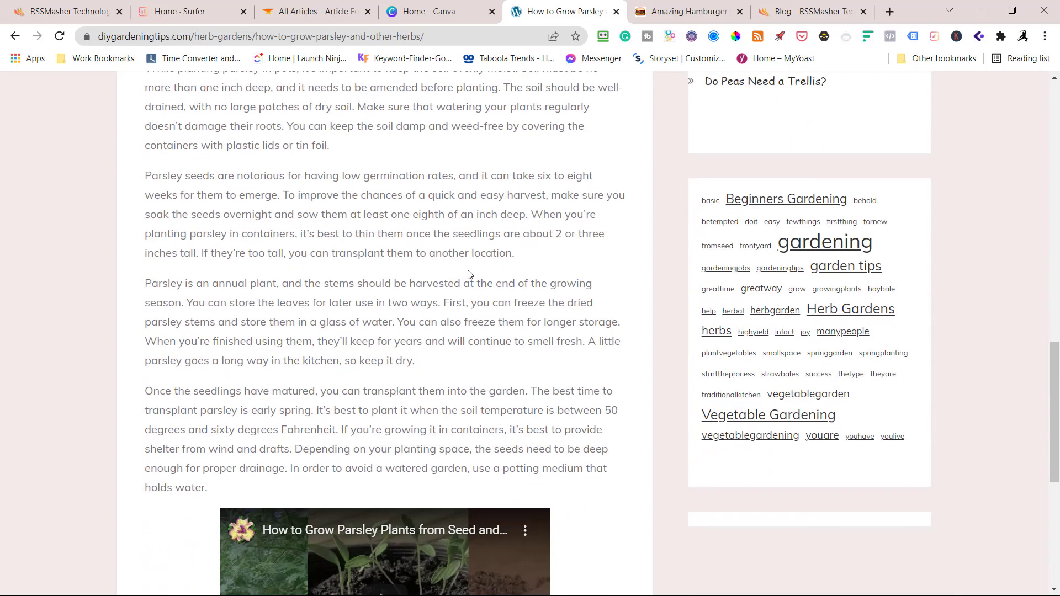
{"action": "scroll", "coordinate": [502, 273], "scroll_direction": "down", "scroll_amount": 3}
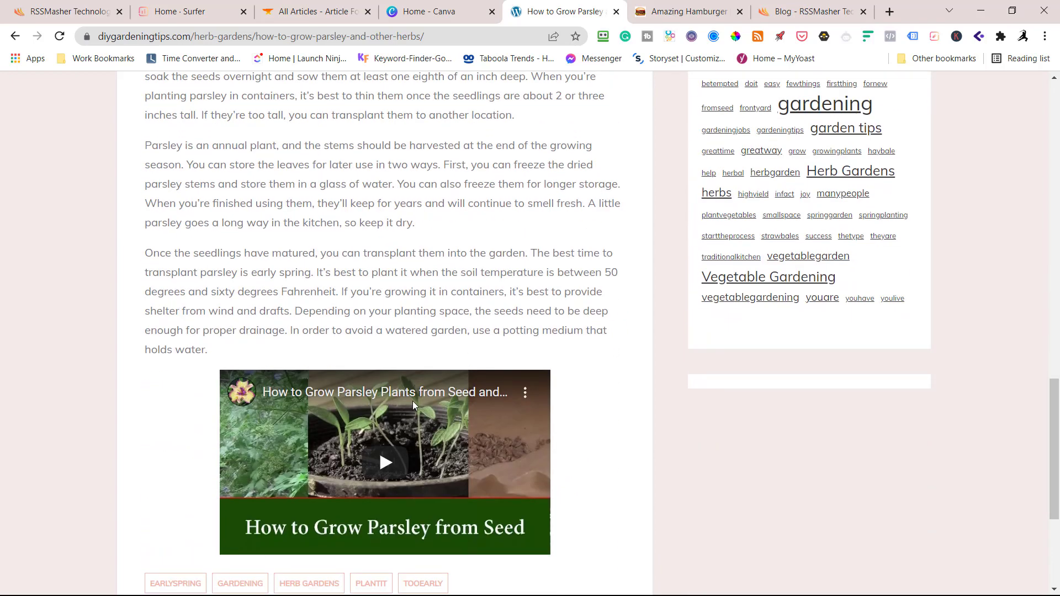
{"action": "scroll", "coordinate": [449, 381], "scroll_direction": "up", "scroll_amount": 1}
{"action": "scroll", "coordinate": [450, 374], "scroll_direction": "up", "scroll_amount": 8}
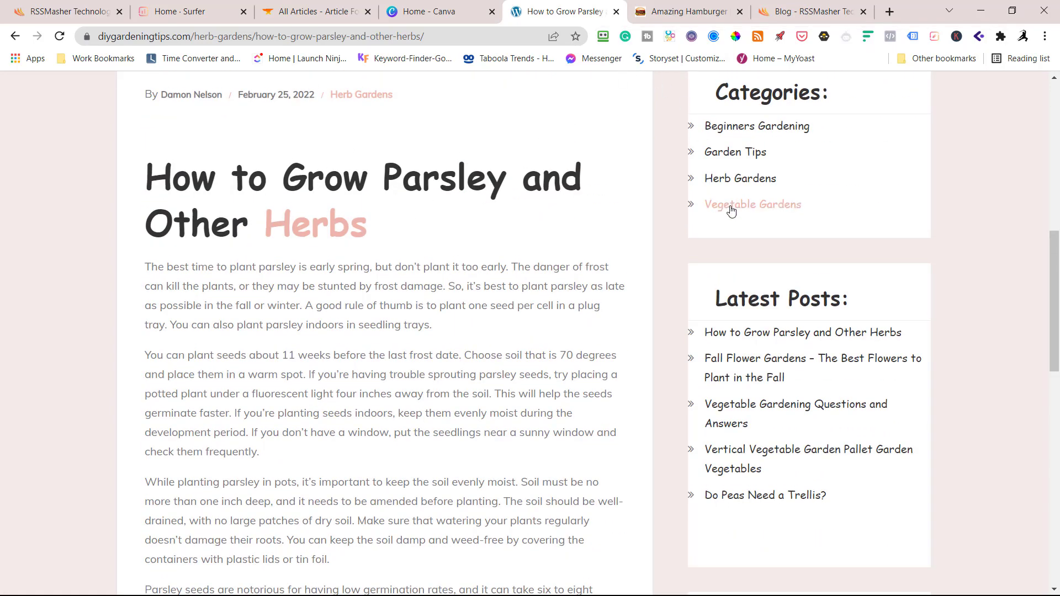
Step: Open the Garden Tips category and its article "Tips For Planting Carrots in a Raised Garden Bed"
{"action": "scroll", "coordinate": [731, 213], "scroll_direction": "up", "scroll_amount": 7}
{"action": "scroll", "coordinate": [755, 214], "scroll_direction": "down", "scroll_amount": 5}
{"action": "left_click", "coordinate": [741, 292]}
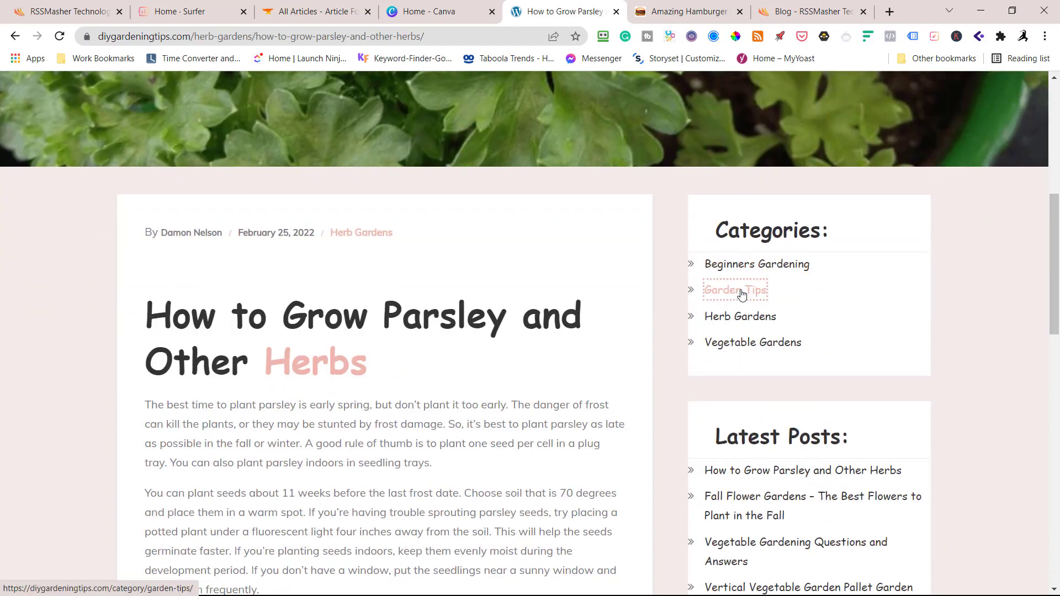
{"action": "scroll", "coordinate": [740, 293], "scroll_direction": "down", "scroll_amount": 8}
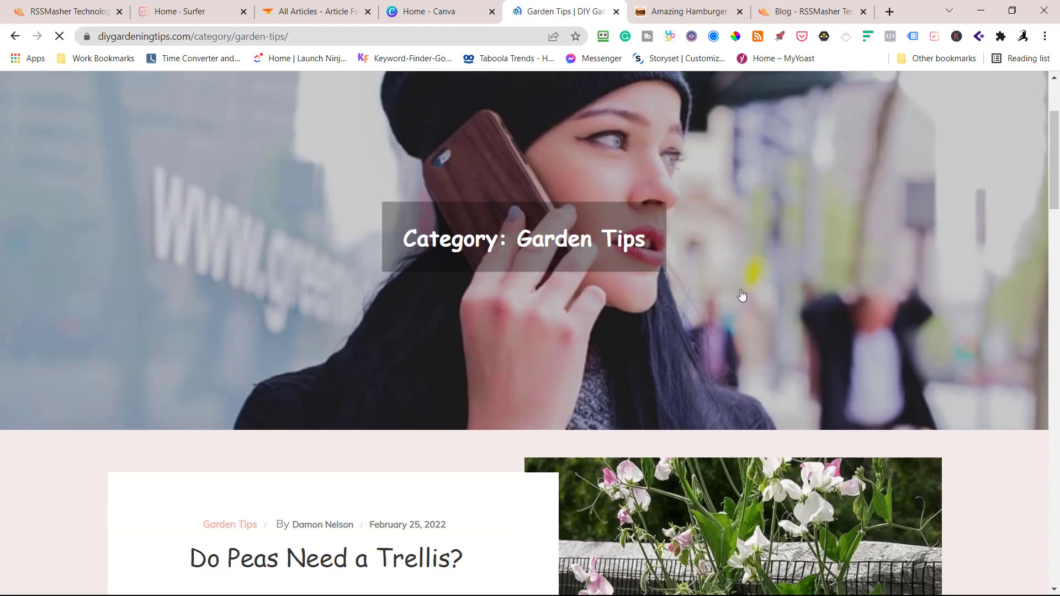
{"action": "scroll", "coordinate": [549, 334], "scroll_direction": "down", "scroll_amount": 7}
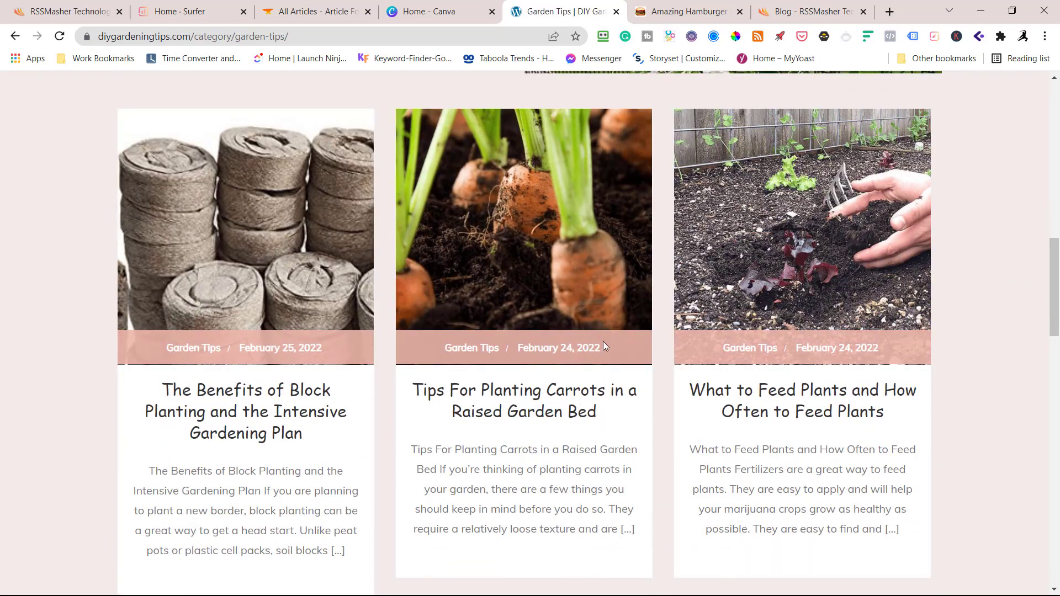
{"action": "left_click", "coordinate": [546, 395]}
Step: Examine how the carrot article is formatted with subheadings, short paragraphs, and italic and bold sentences
{"action": "scroll", "coordinate": [597, 372], "scroll_direction": "down", "scroll_amount": 8}
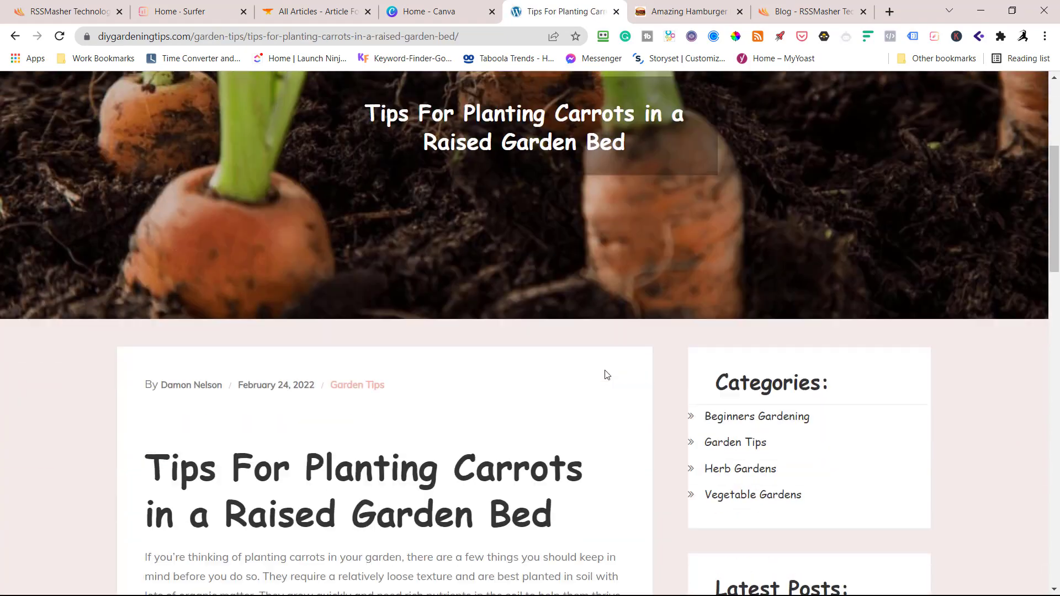
{"action": "scroll", "coordinate": [618, 371], "scroll_direction": "down", "scroll_amount": 5}
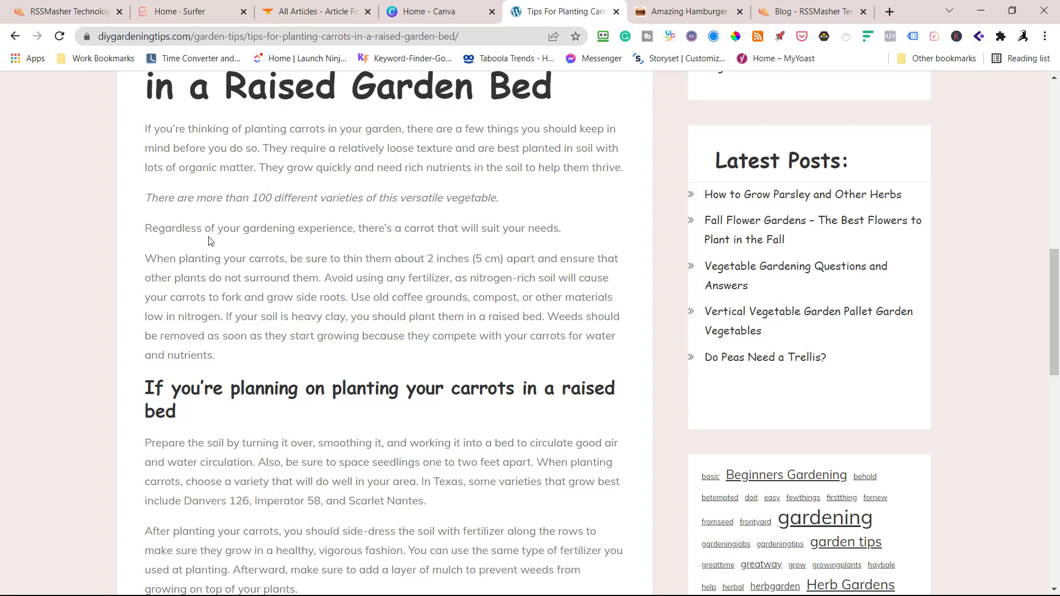
{"action": "scroll", "coordinate": [379, 408], "scroll_direction": "down", "scroll_amount": 5}
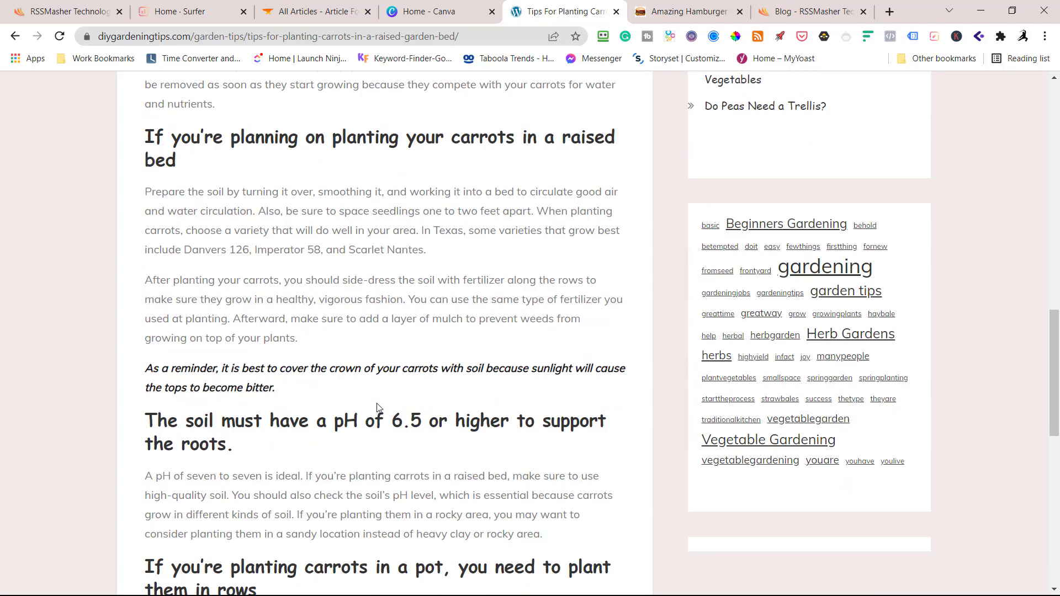
{"action": "scroll", "coordinate": [346, 435], "scroll_direction": "down", "scroll_amount": 3}
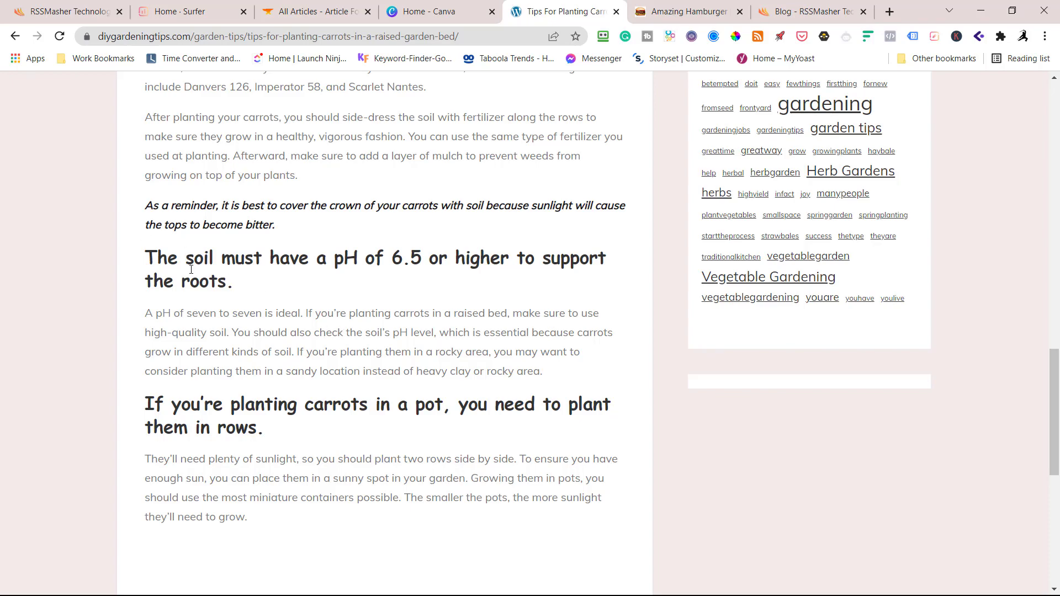
{"action": "scroll", "coordinate": [309, 277], "scroll_direction": "up", "scroll_amount": 5}
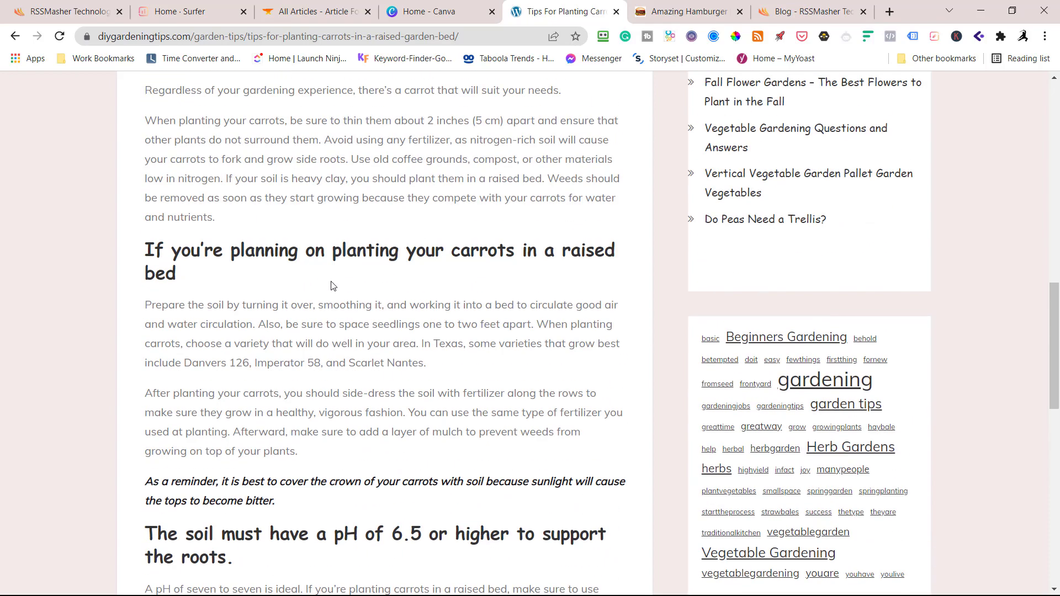
{"action": "scroll", "coordinate": [334, 284], "scroll_direction": "up", "scroll_amount": 2}
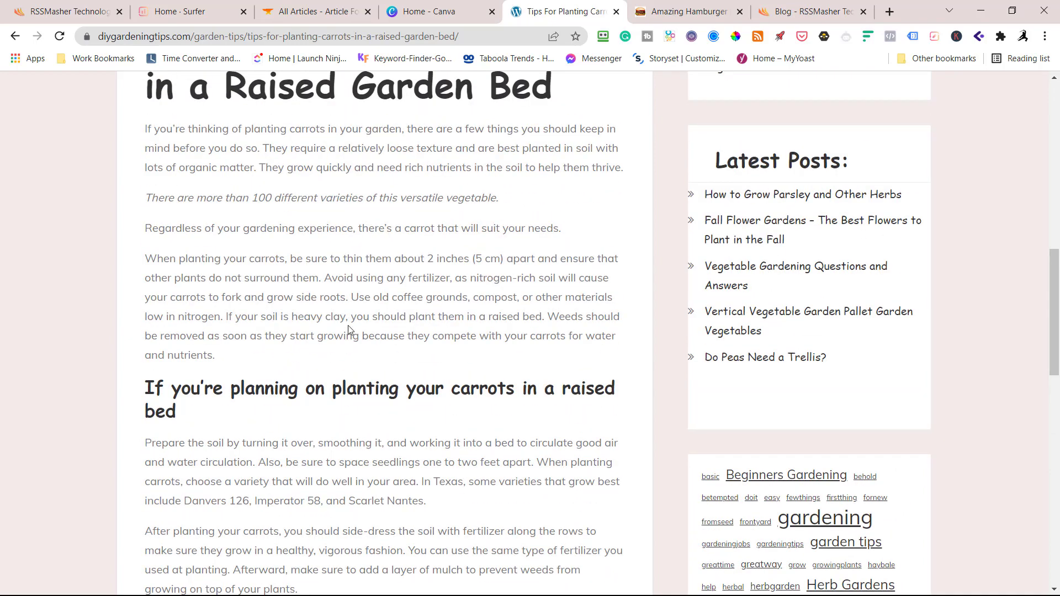
{"action": "scroll", "coordinate": [351, 330], "scroll_direction": "down", "scroll_amount": 5}
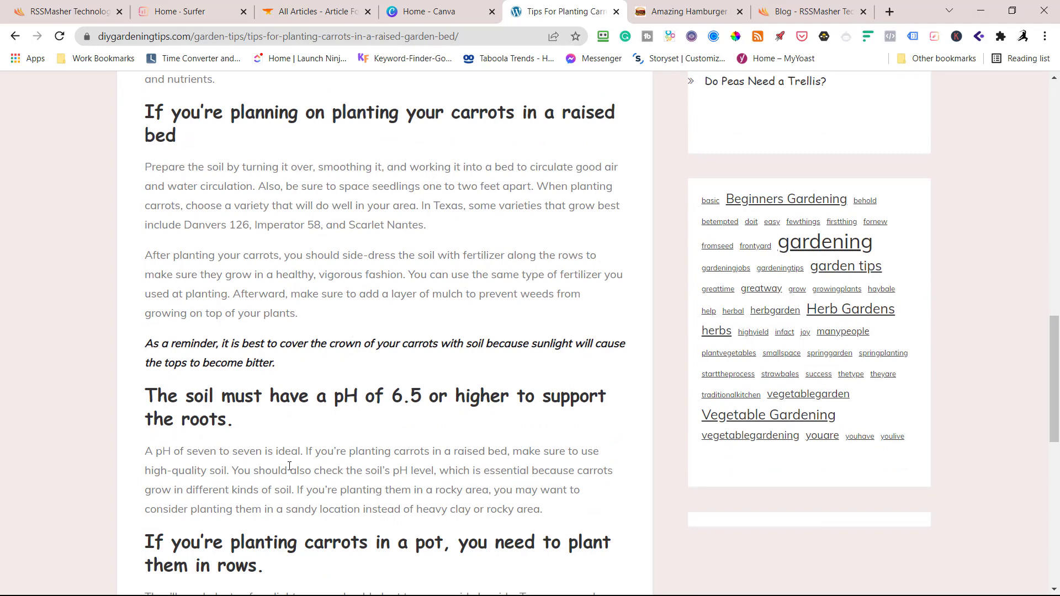
{"action": "scroll", "coordinate": [287, 468], "scroll_direction": "down", "scroll_amount": 2}
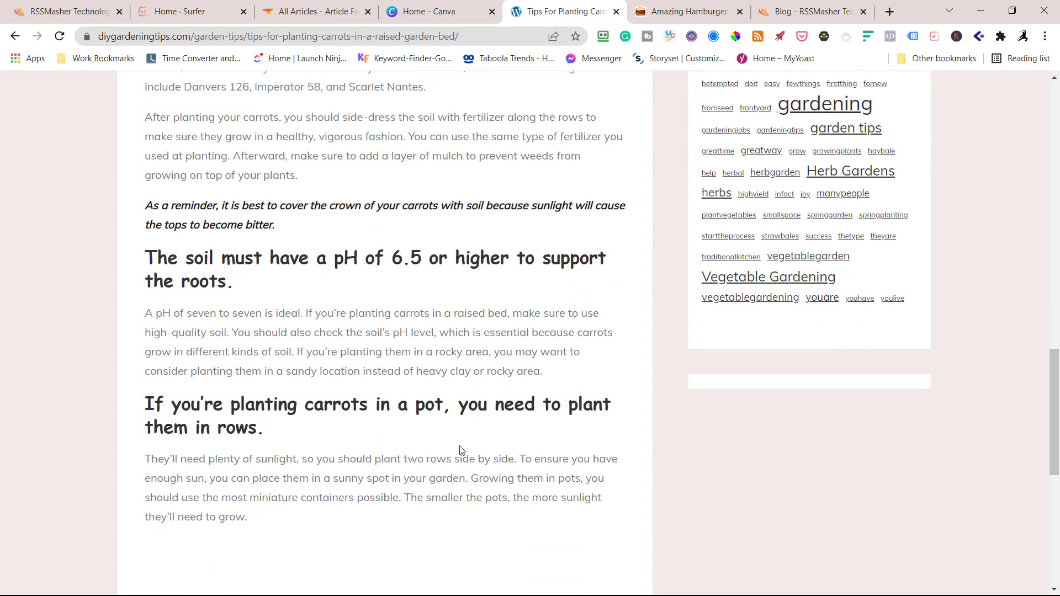
{"action": "scroll", "coordinate": [289, 462], "scroll_direction": "up", "scroll_amount": 15}
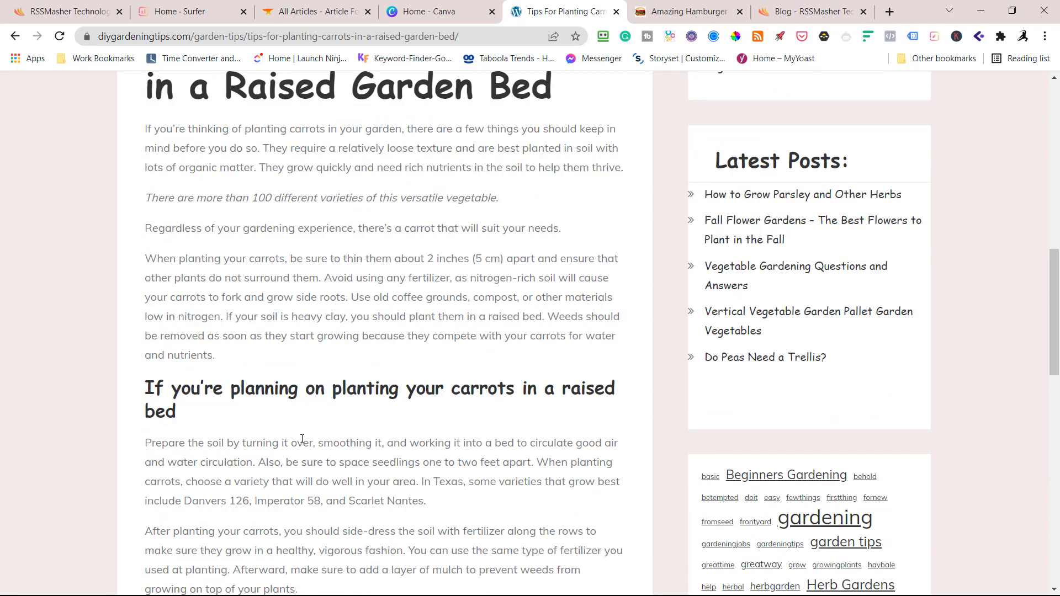
{"action": "scroll", "coordinate": [301, 439], "scroll_direction": "up", "scroll_amount": 5}
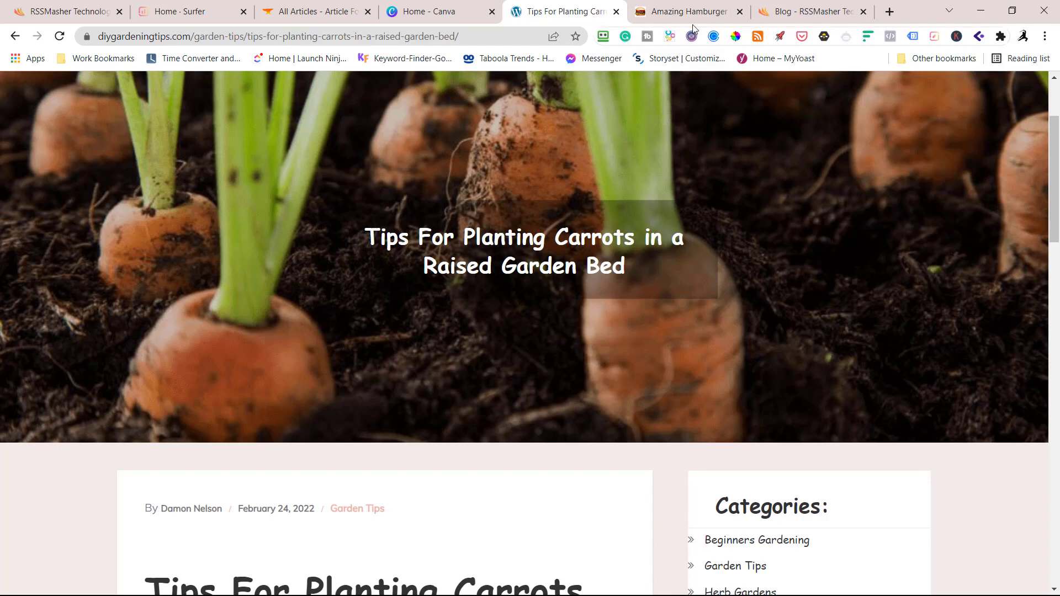
Step: Switch to the Amazing Hamburger site, open "Best Oil For Searing Steak" and view its featured image and opening section
{"action": "left_click", "coordinate": [711, 12]}
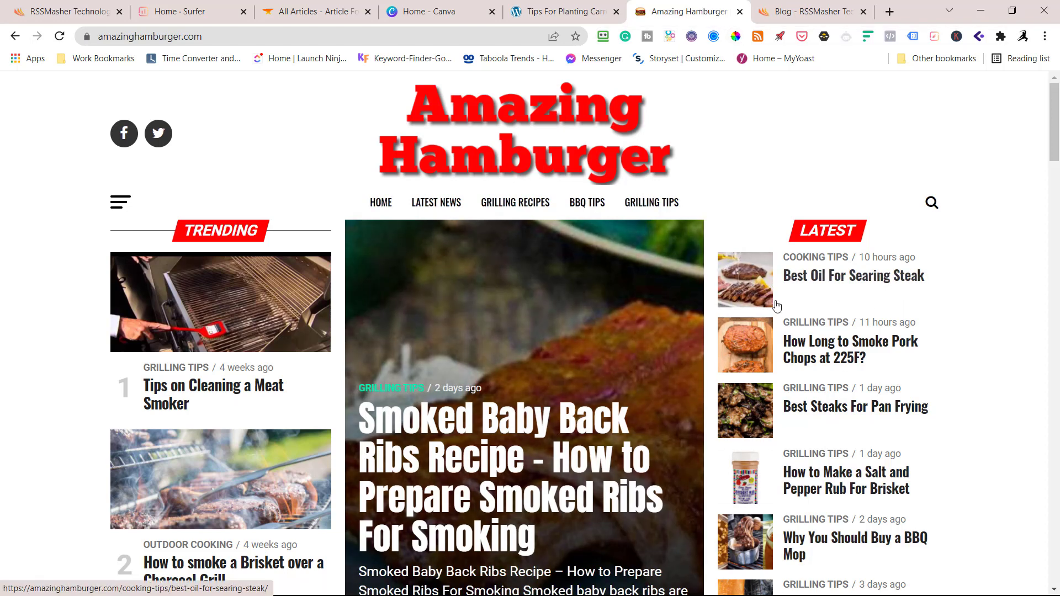
{"action": "left_click", "coordinate": [836, 287]}
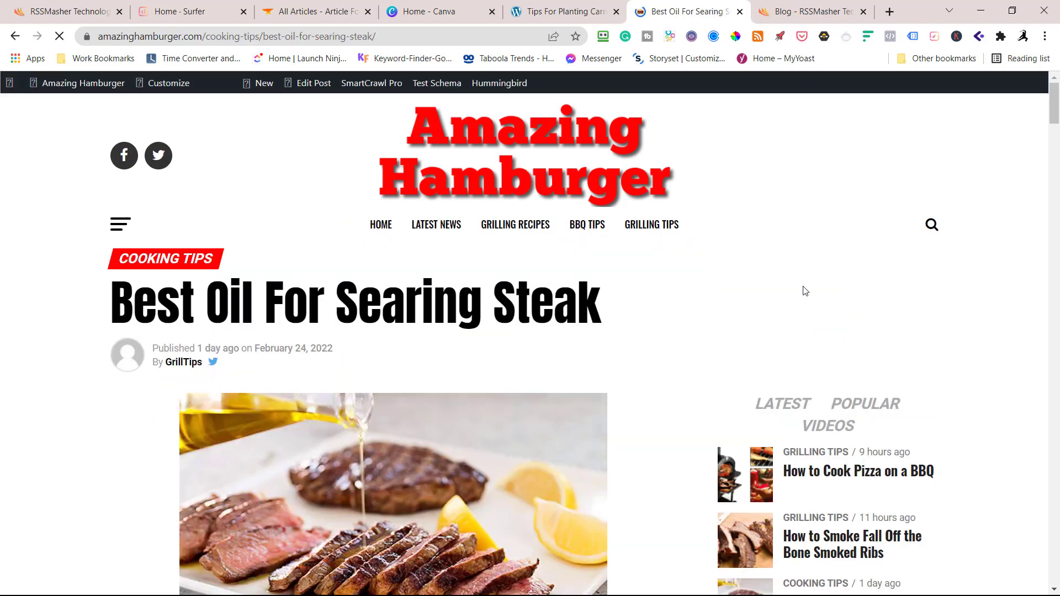
{"action": "scroll", "coordinate": [568, 303], "scroll_direction": "down", "scroll_amount": 3}
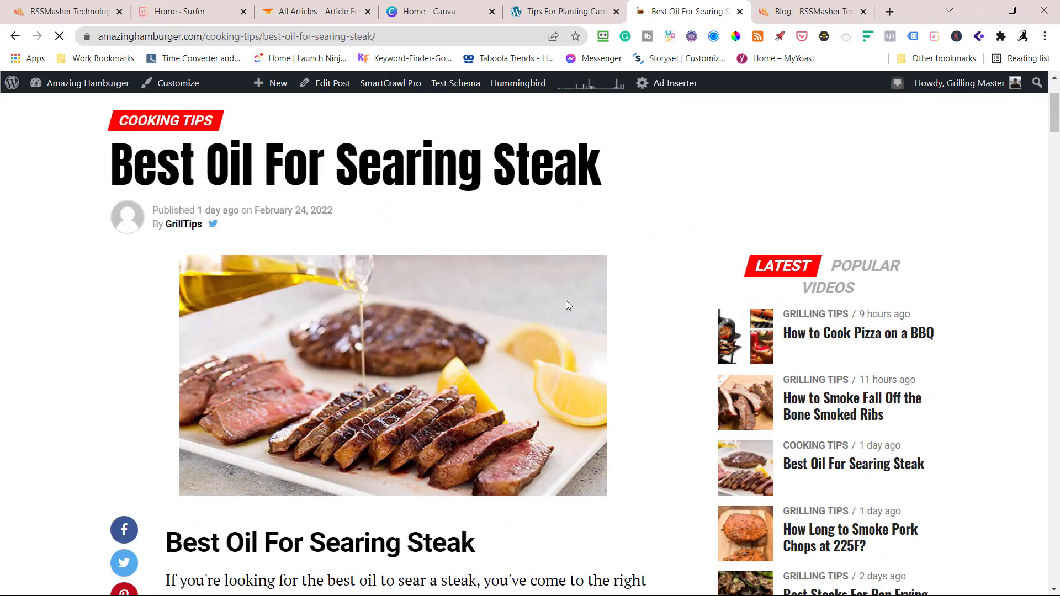
{"action": "scroll", "coordinate": [491, 352], "scroll_direction": "down", "scroll_amount": 3}
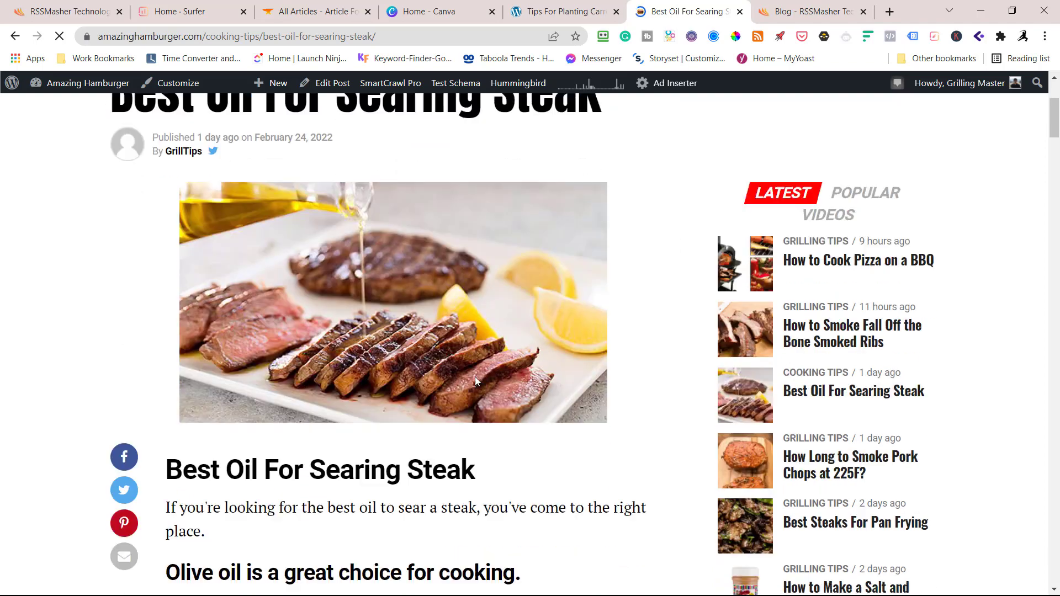
{"action": "scroll", "coordinate": [367, 470], "scroll_direction": "down", "scroll_amount": 3}
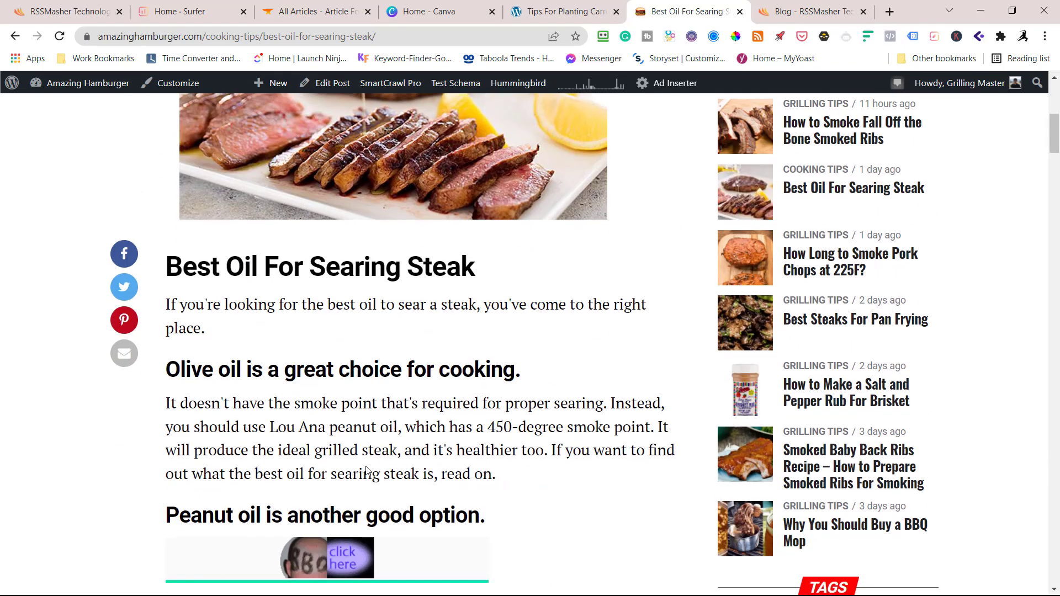
{"action": "scroll", "coordinate": [367, 470], "scroll_direction": "up", "scroll_amount": 9}
{"action": "scroll", "coordinate": [529, 338], "scroll_direction": "down", "scroll_amount": 6}
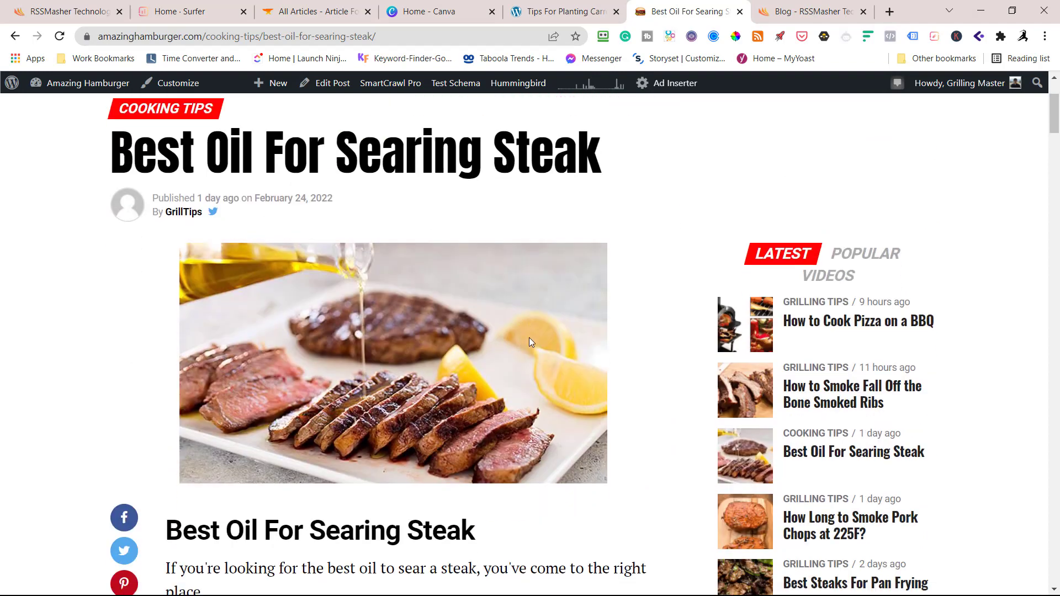
Step: Examine the steak article's subheadings, italic lines, bullet list, in-text banners, embedded video, previous-article link and sidebar advert
{"action": "scroll", "coordinate": [528, 340], "scroll_direction": "down", "scroll_amount": 6}
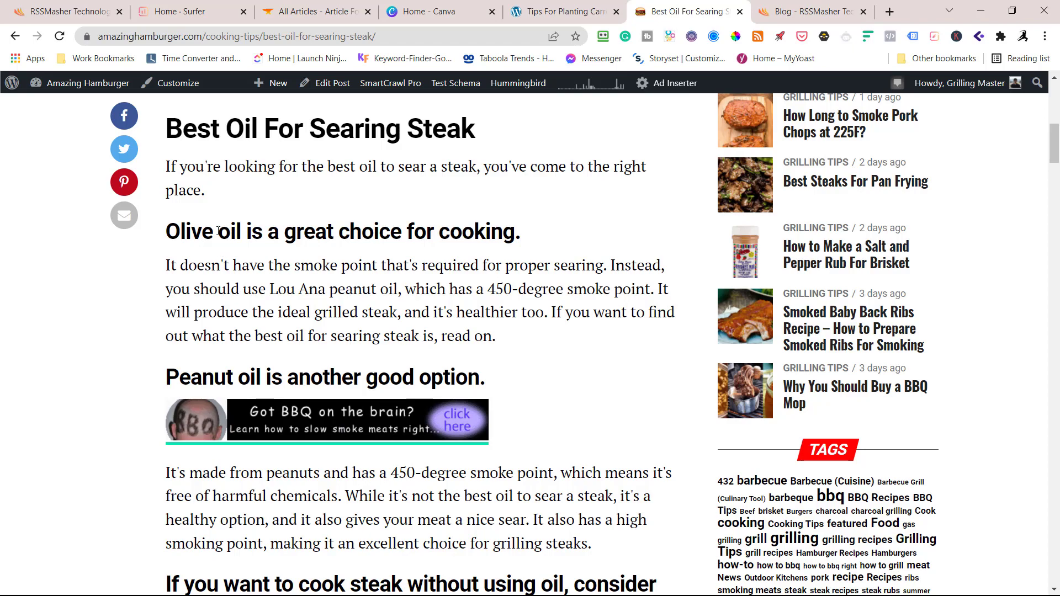
{"action": "scroll", "coordinate": [194, 367], "scroll_direction": "down", "scroll_amount": 5}
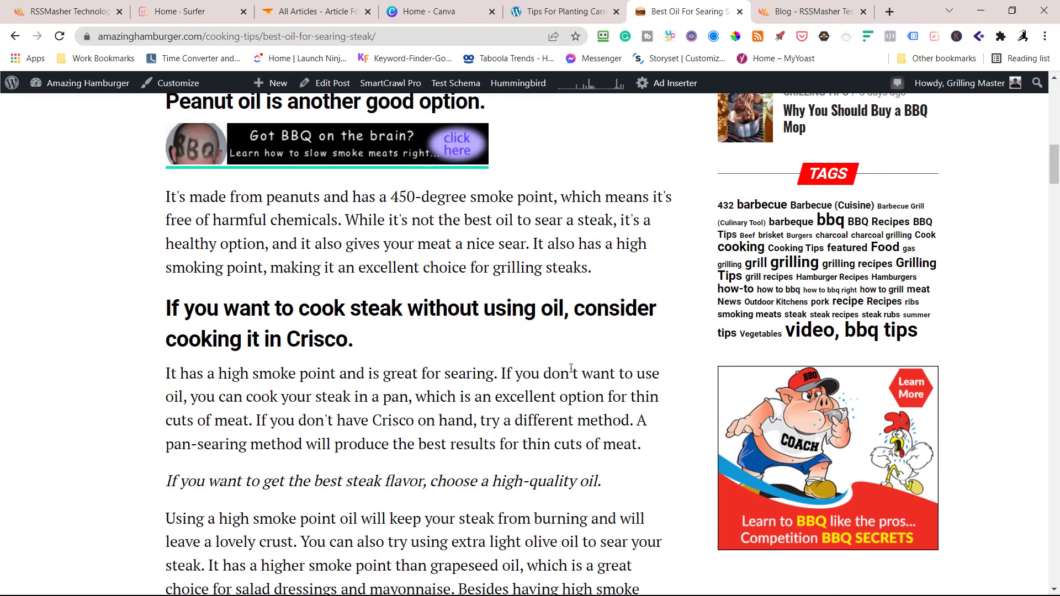
{"action": "scroll", "coordinate": [292, 322], "scroll_direction": "down", "scroll_amount": 5}
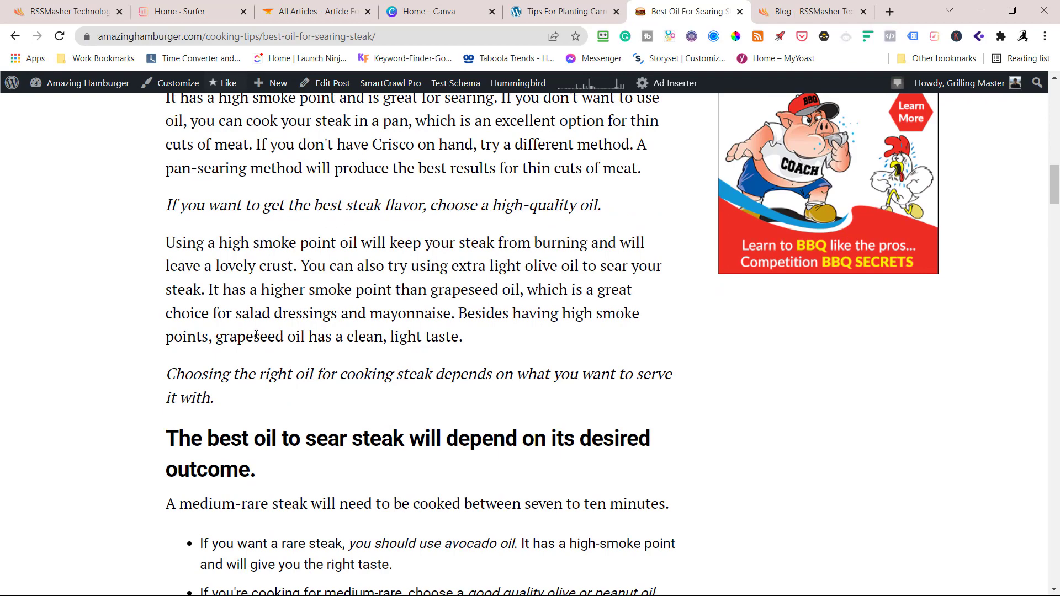
{"action": "scroll", "coordinate": [271, 367], "scroll_direction": "down", "scroll_amount": 5}
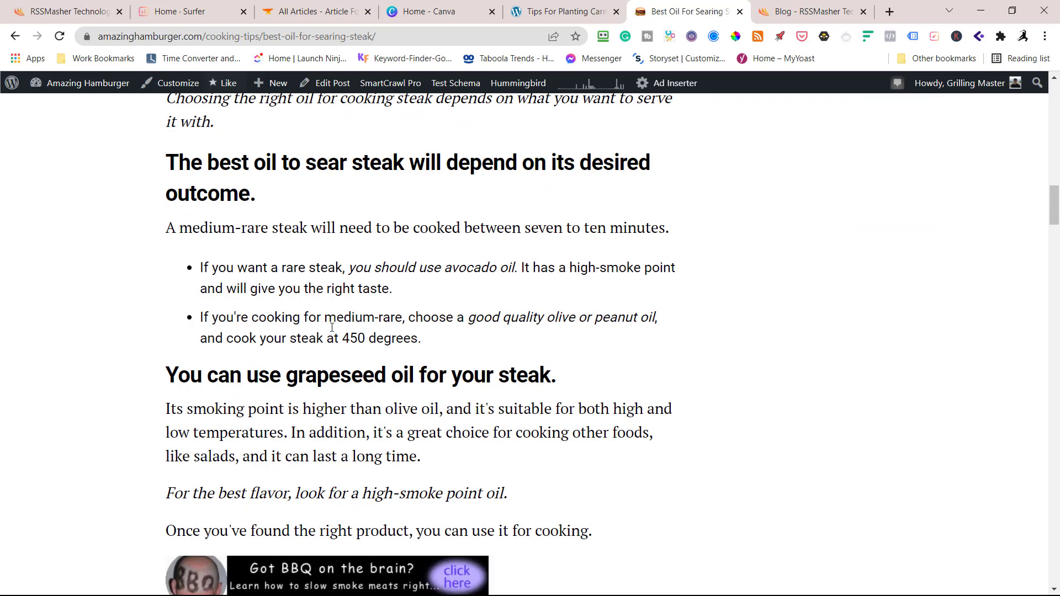
{"action": "scroll", "coordinate": [325, 346], "scroll_direction": "down", "scroll_amount": 2}
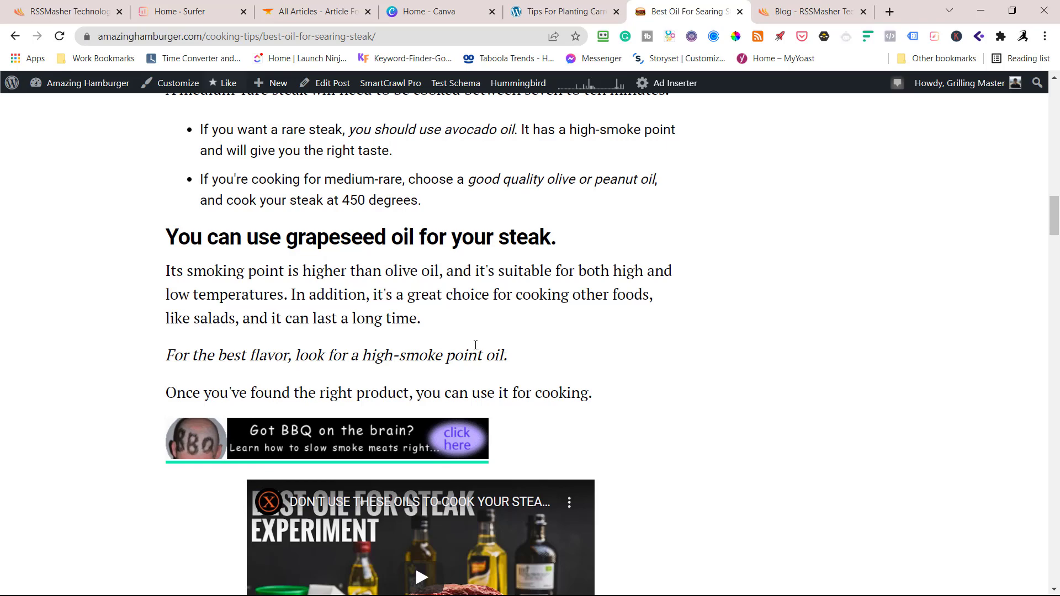
{"action": "scroll", "coordinate": [475, 337], "scroll_direction": "down", "scroll_amount": 3}
{"action": "scroll", "coordinate": [562, 375], "scroll_direction": "down", "scroll_amount": 3}
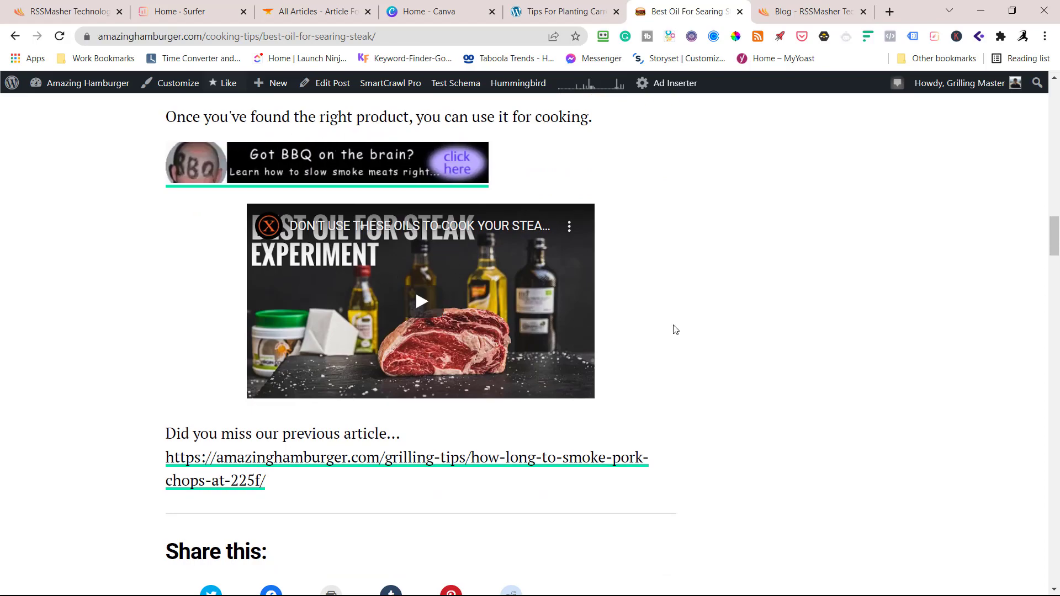
{"action": "scroll", "coordinate": [674, 324], "scroll_direction": "up", "scroll_amount": 15}
{"action": "scroll", "coordinate": [674, 325], "scroll_direction": "up", "scroll_amount": 2}
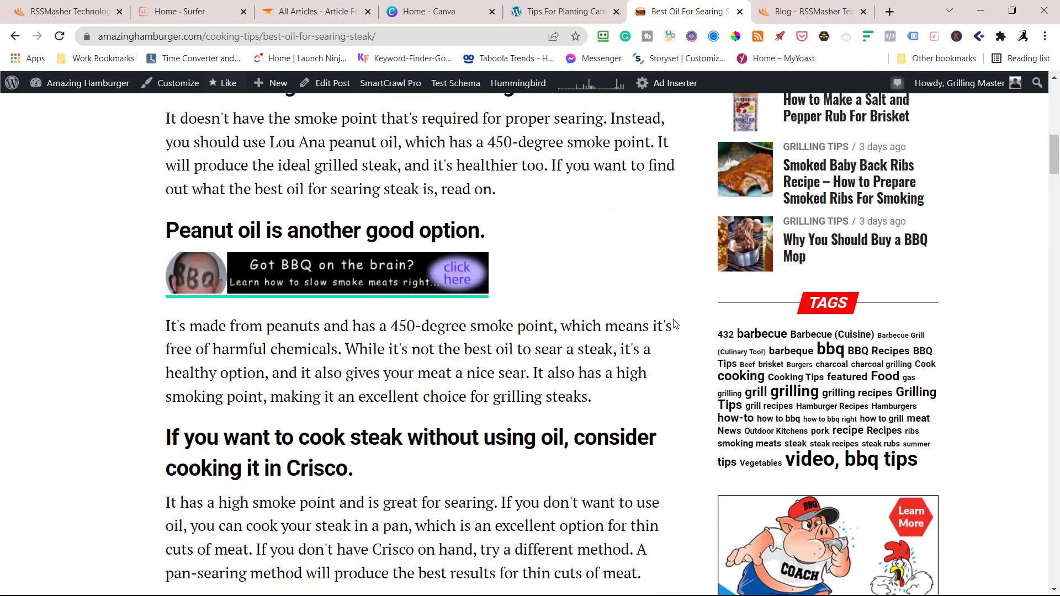
{"action": "scroll", "coordinate": [819, 357], "scroll_direction": "down", "scroll_amount": 4}
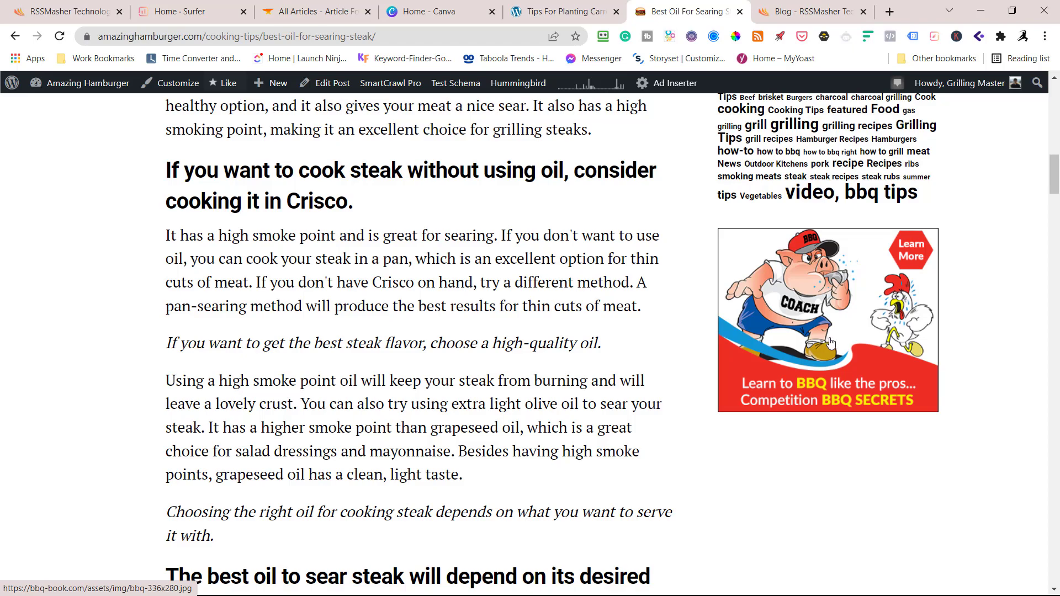
Step: Open "How to Smoke Fall Off the Bone Smoked Ribs" and examine its featured image, paragraphs, in-text banner, embedded video and previous-article link
{"action": "scroll", "coordinate": [828, 344], "scroll_direction": "up", "scroll_amount": 7}
{"action": "scroll", "coordinate": [832, 341], "scroll_direction": "up", "scroll_amount": 7}
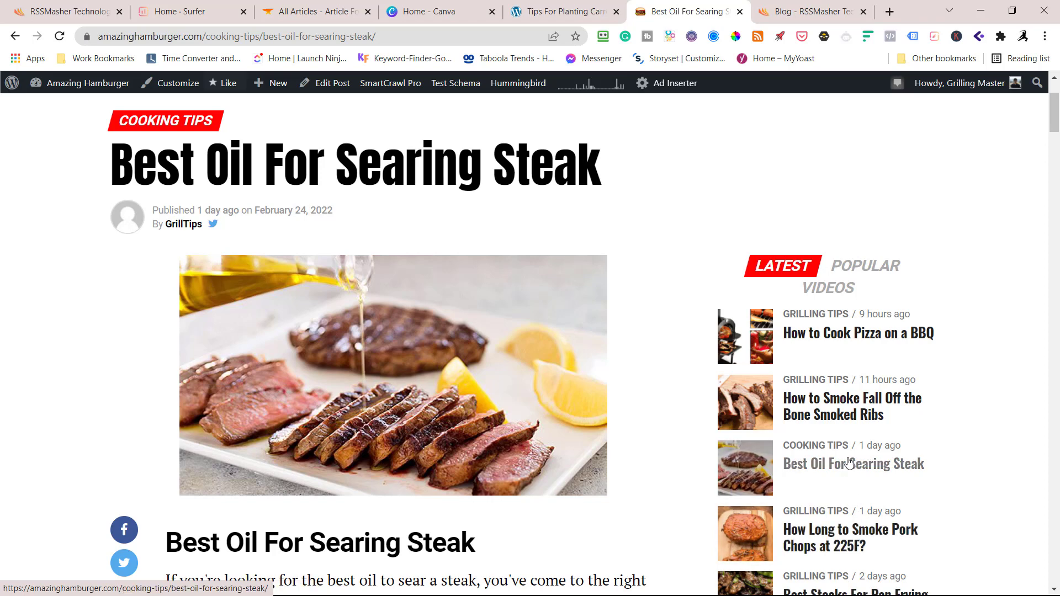
{"action": "scroll", "coordinate": [850, 466], "scroll_direction": "down", "scroll_amount": 2}
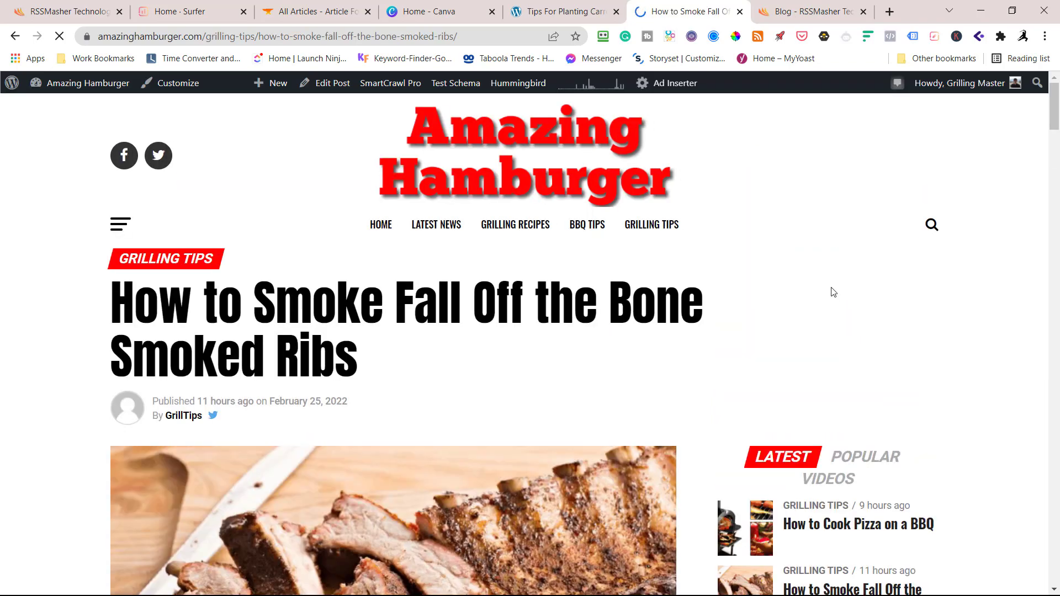
{"action": "scroll", "coordinate": [821, 286], "scroll_direction": "down", "scroll_amount": 5}
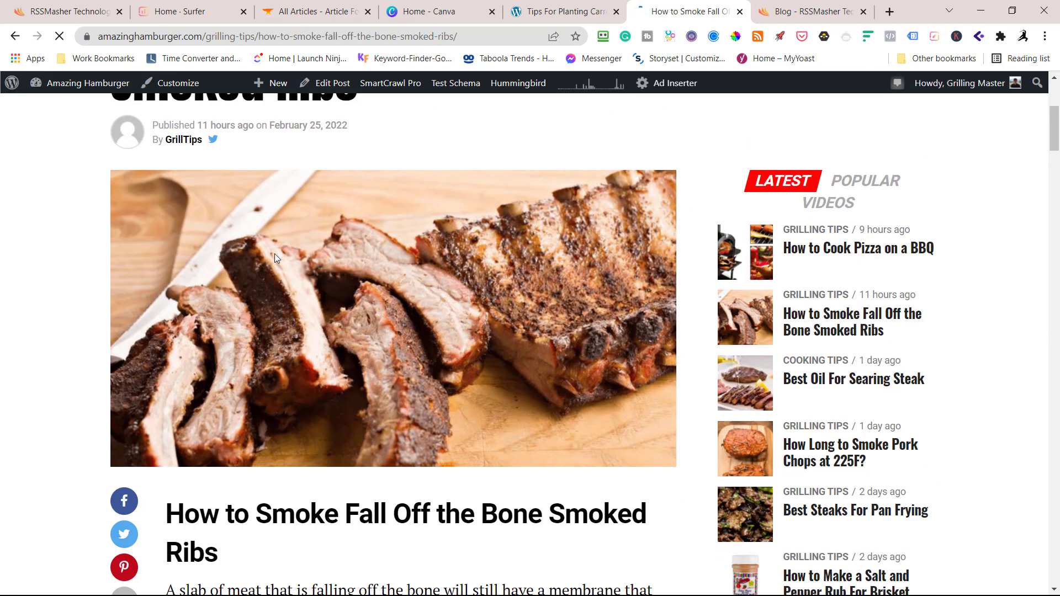
{"action": "scroll", "coordinate": [462, 313], "scroll_direction": "down", "scroll_amount": 5}
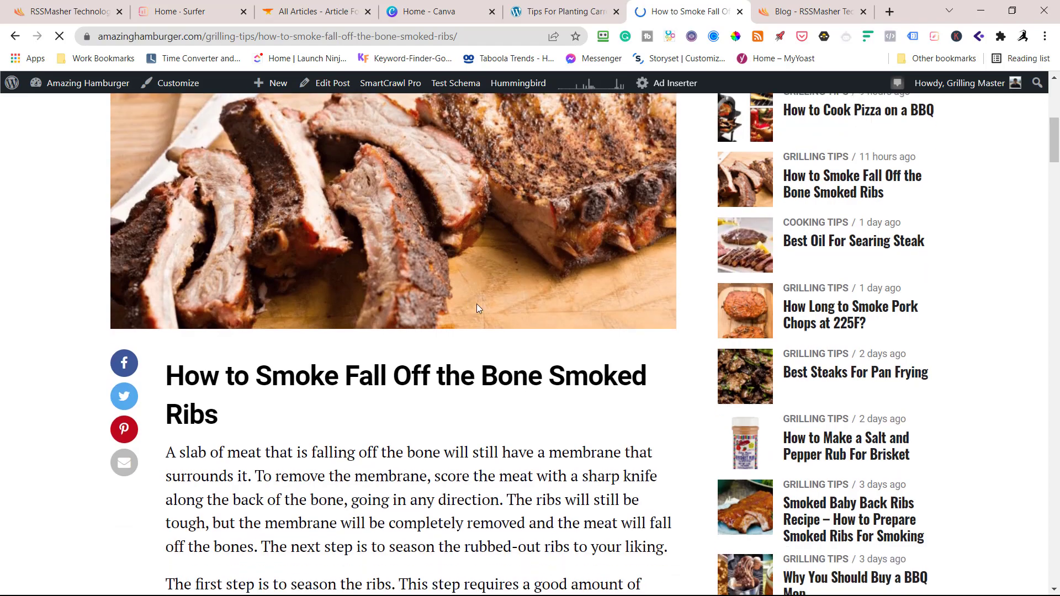
{"action": "scroll", "coordinate": [504, 308], "scroll_direction": "down", "scroll_amount": 10}
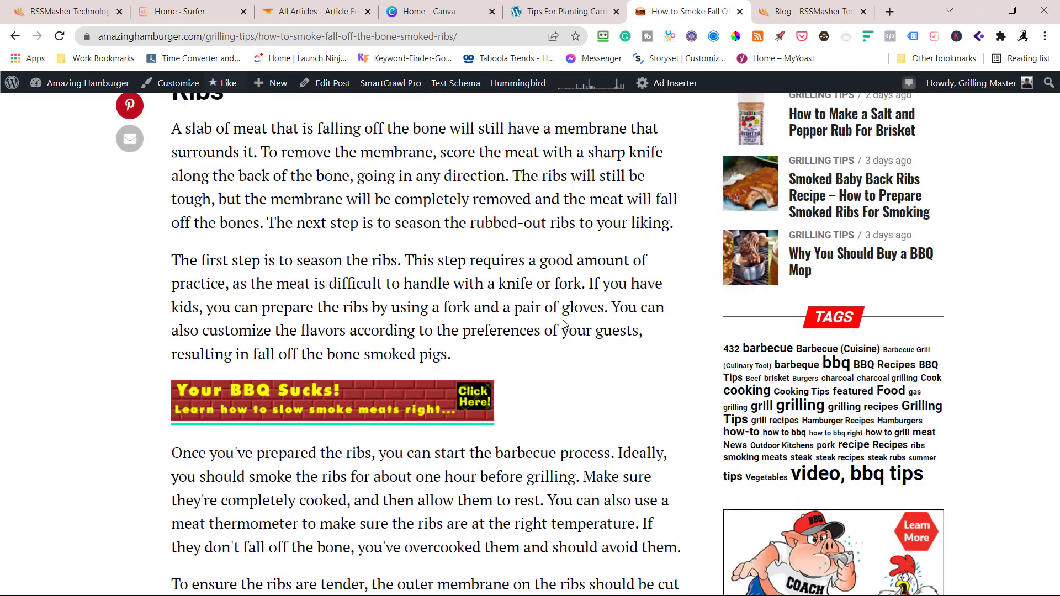
{"action": "scroll", "coordinate": [597, 321], "scroll_direction": "down", "scroll_amount": 8}
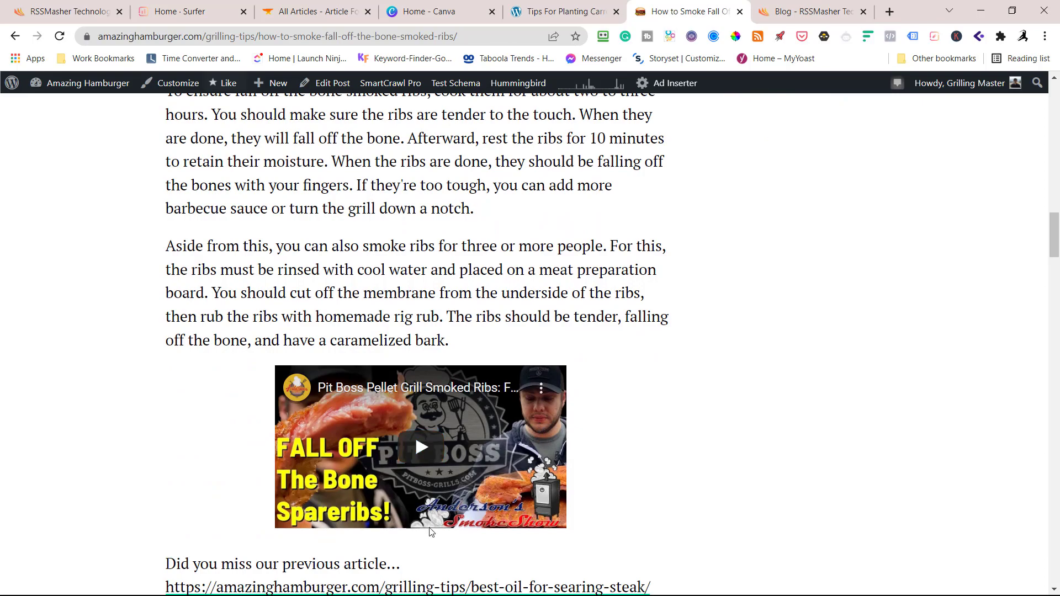
{"action": "scroll", "coordinate": [607, 473], "scroll_direction": "up", "scroll_amount": 15}
{"action": "scroll", "coordinate": [606, 472], "scroll_direction": "up", "scroll_amount": 10}
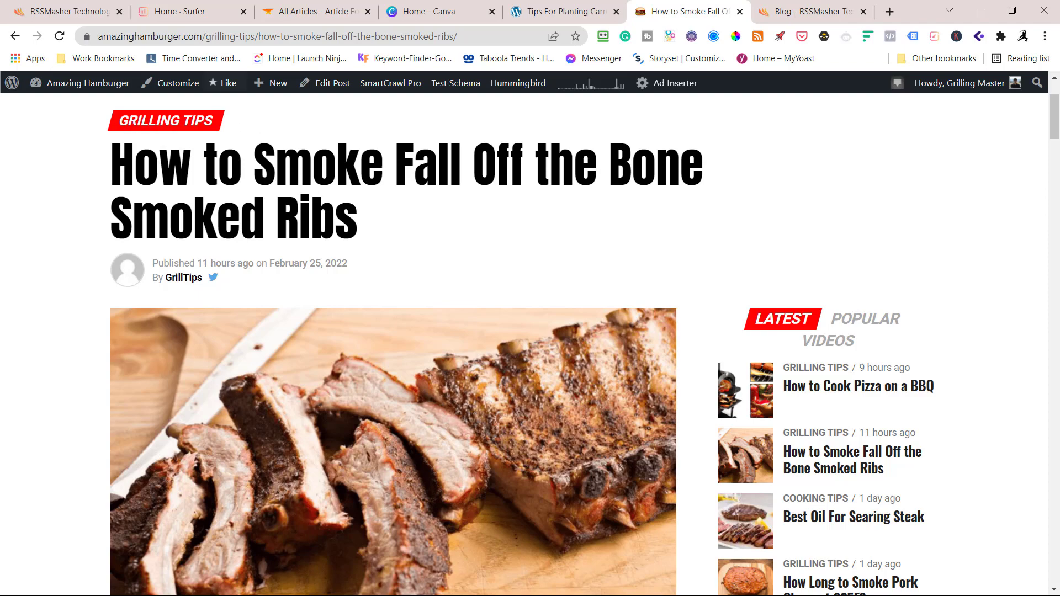
Step: Return to the Amazing Hamburger home page and open the article "What Is a Denver Steak Cut?"
{"action": "scroll", "coordinate": [293, 220], "scroll_direction": "up", "scroll_amount": 3}
{"action": "left_click", "coordinate": [453, 191]}
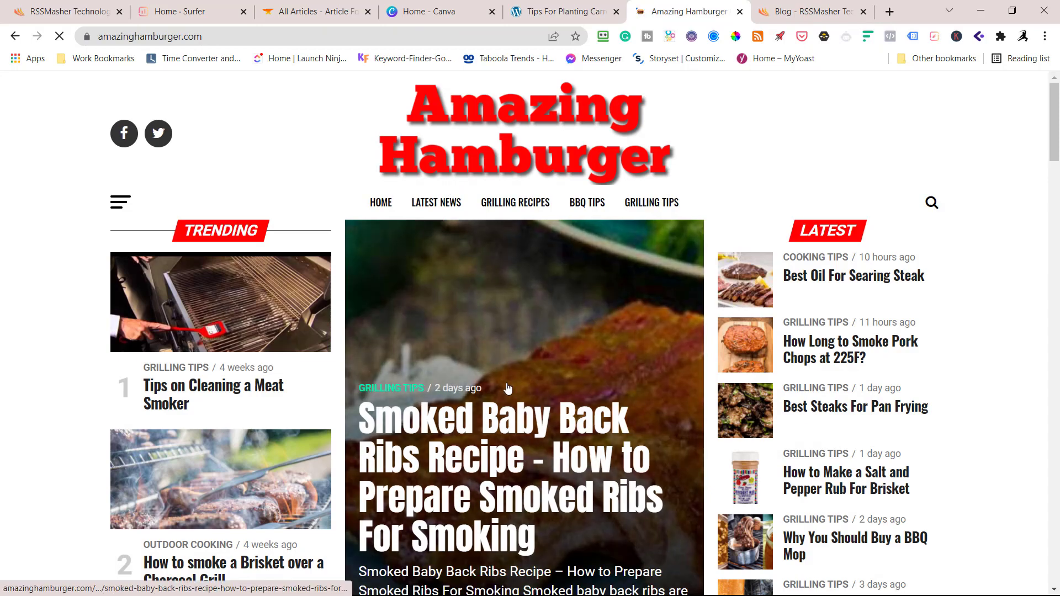
{"action": "scroll", "coordinate": [519, 309], "scroll_direction": "down", "scroll_amount": 2}
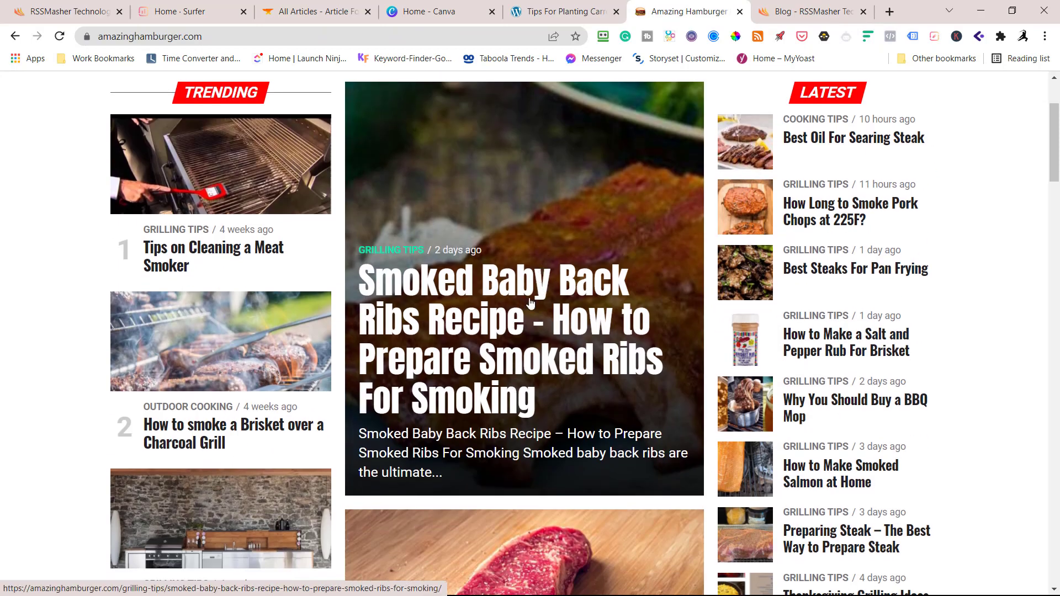
{"action": "scroll", "coordinate": [542, 269], "scroll_direction": "down", "scroll_amount": 4}
{"action": "left_click", "coordinate": [535, 397]}
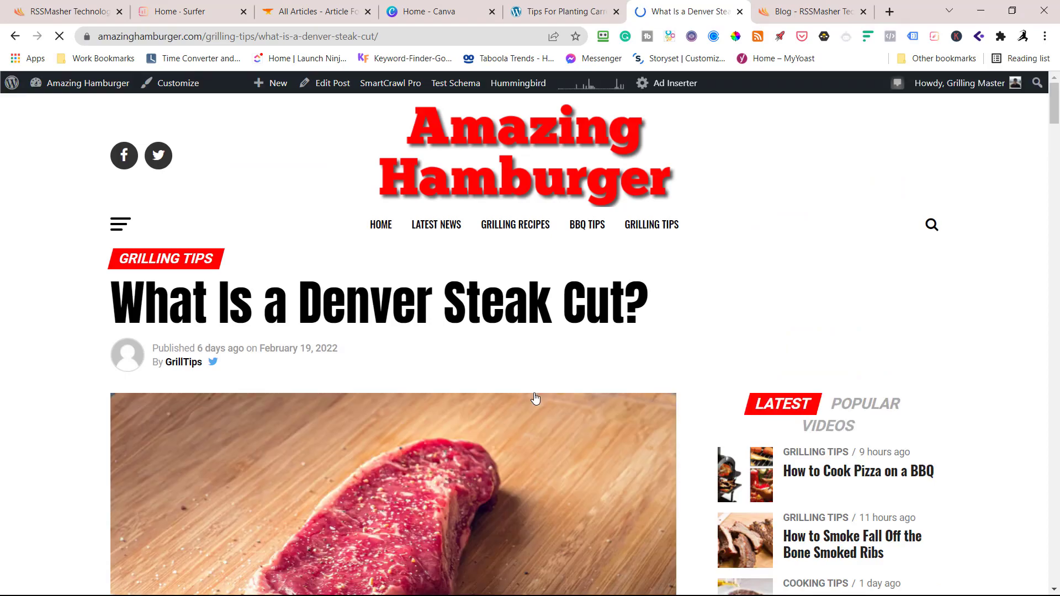
Step: Examine the Denver steak article's featured image, subheadings, italic lines, in-text banners, sidebar advert and embedded video
{"action": "scroll", "coordinate": [558, 380], "scroll_direction": "down", "scroll_amount": 3}
{"action": "scroll", "coordinate": [565, 372], "scroll_direction": "down", "scroll_amount": 4}
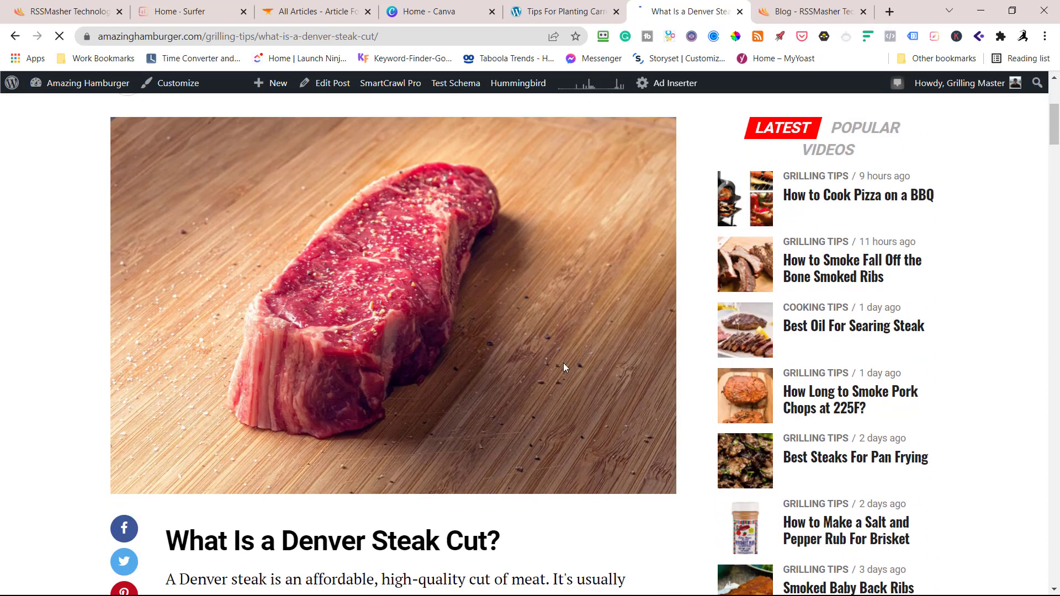
{"action": "scroll", "coordinate": [560, 360], "scroll_direction": "down", "scroll_amount": 13}
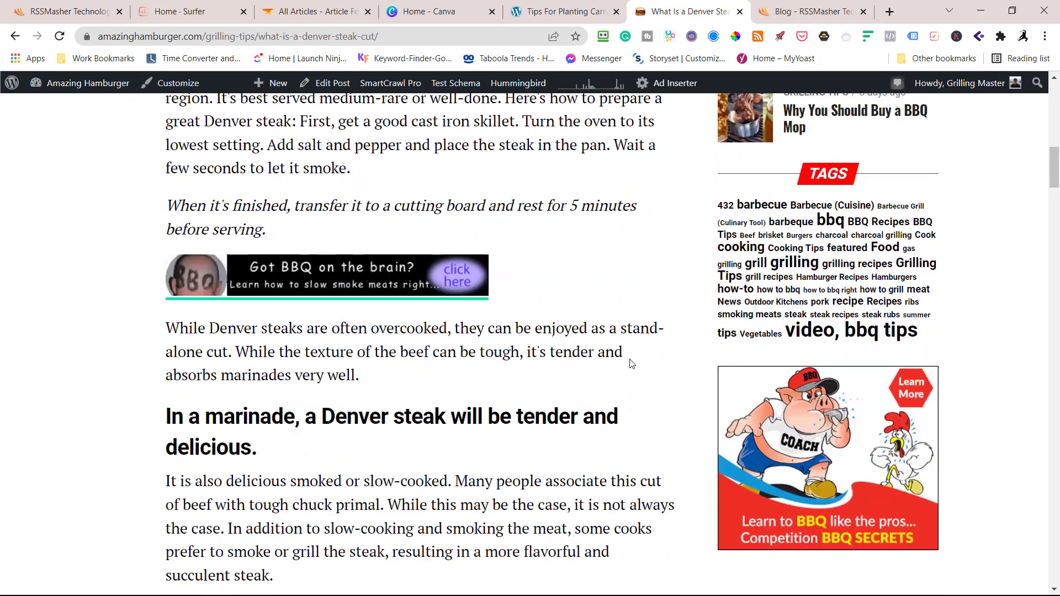
{"action": "scroll", "coordinate": [204, 210], "scroll_direction": "up", "scroll_amount": 3}
{"action": "scroll", "coordinate": [497, 276], "scroll_direction": "down", "scroll_amount": 3}
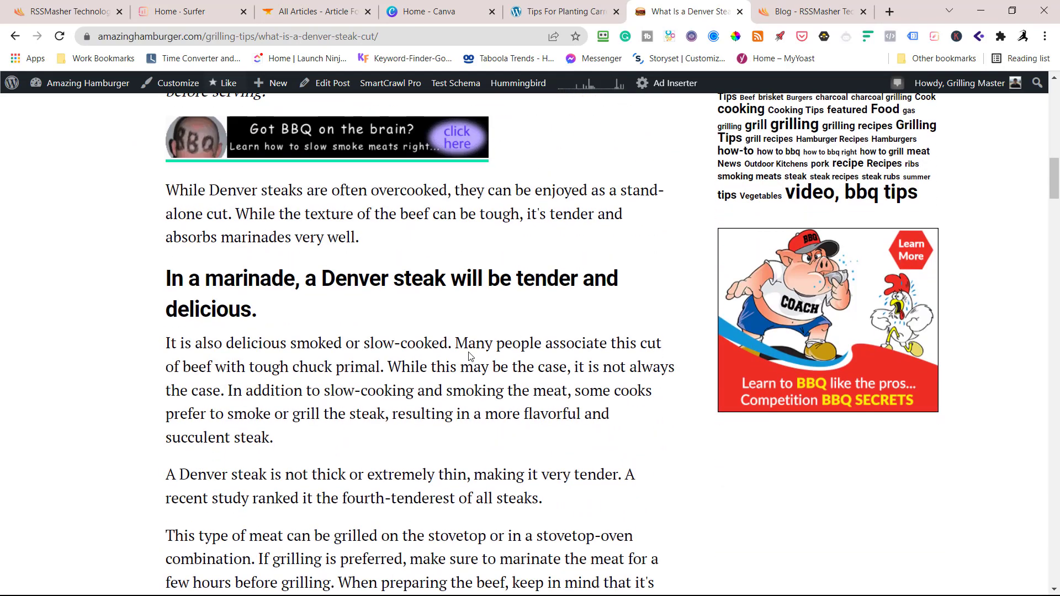
{"action": "scroll", "coordinate": [470, 357], "scroll_direction": "down", "scroll_amount": 3}
{"action": "scroll", "coordinate": [426, 306], "scroll_direction": "down", "scroll_amount": 10}
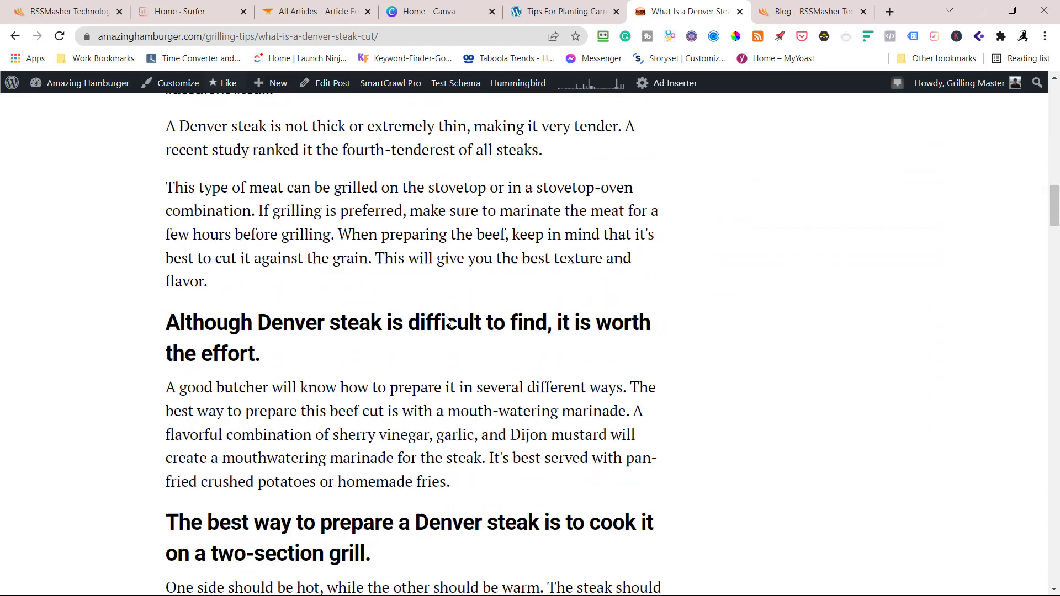
{"action": "scroll", "coordinate": [420, 301], "scroll_direction": "down", "scroll_amount": 5}
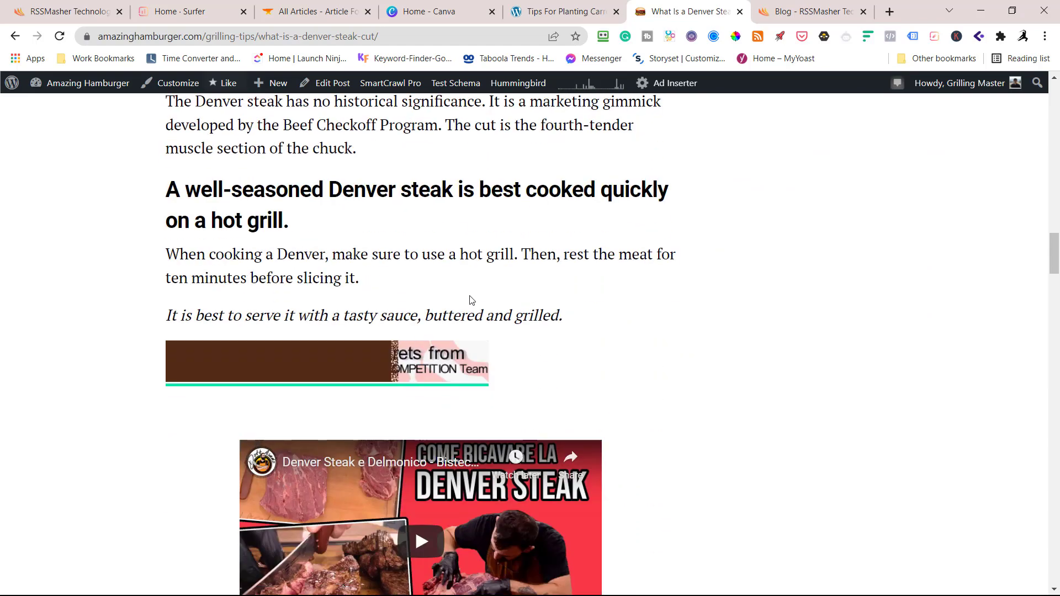
{"action": "scroll", "coordinate": [590, 319], "scroll_direction": "up", "scroll_amount": 12}
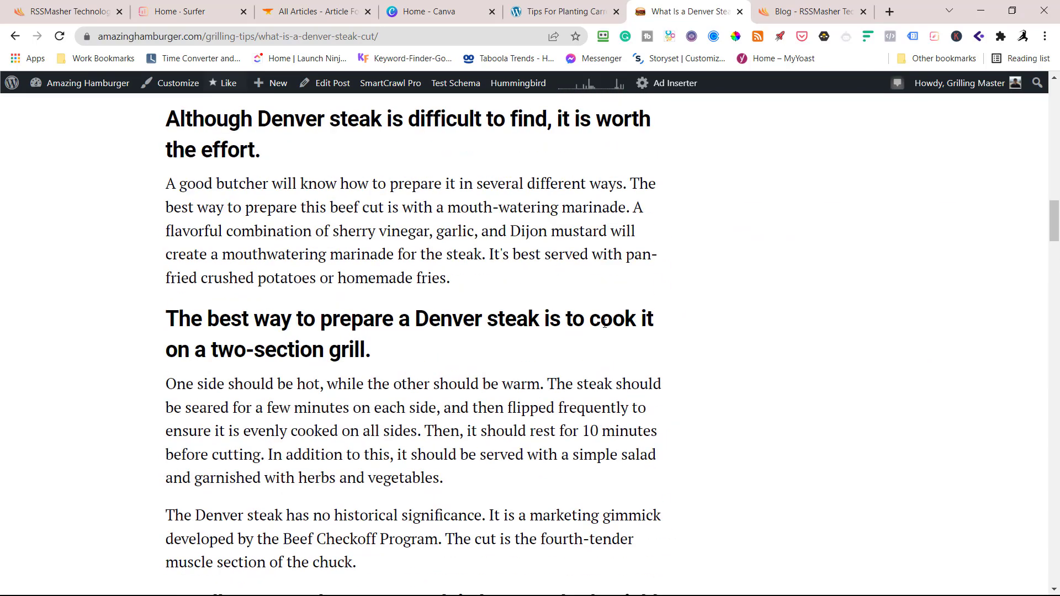
{"action": "scroll", "coordinate": [604, 323], "scroll_direction": "up", "scroll_amount": 13}
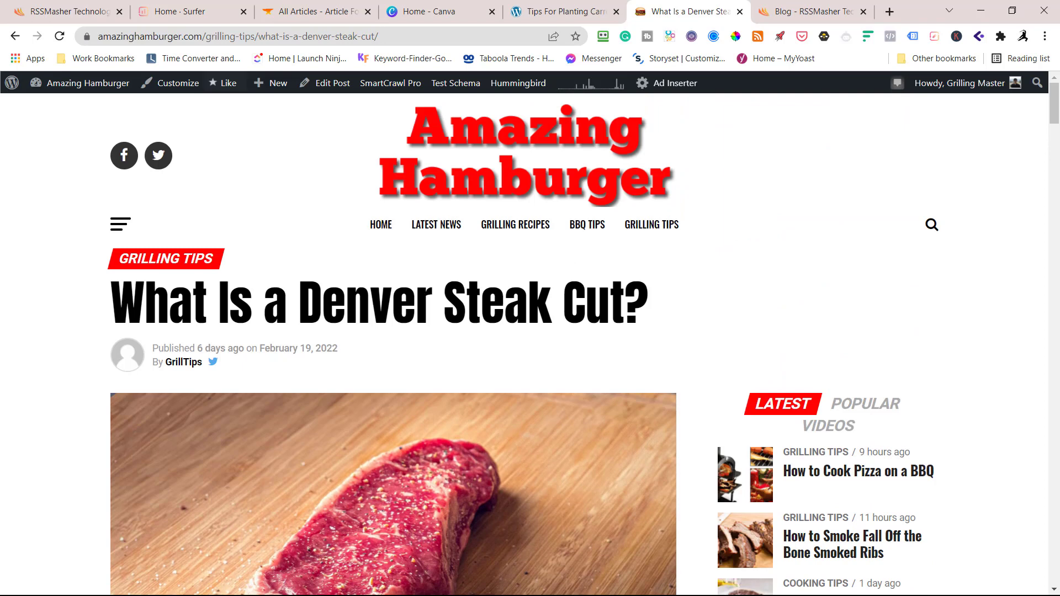
Step: Switch to the RSSMasher Technology blog and open its post "What is RSS Feed in WordPress?"
{"action": "left_click", "coordinate": [789, 14]}
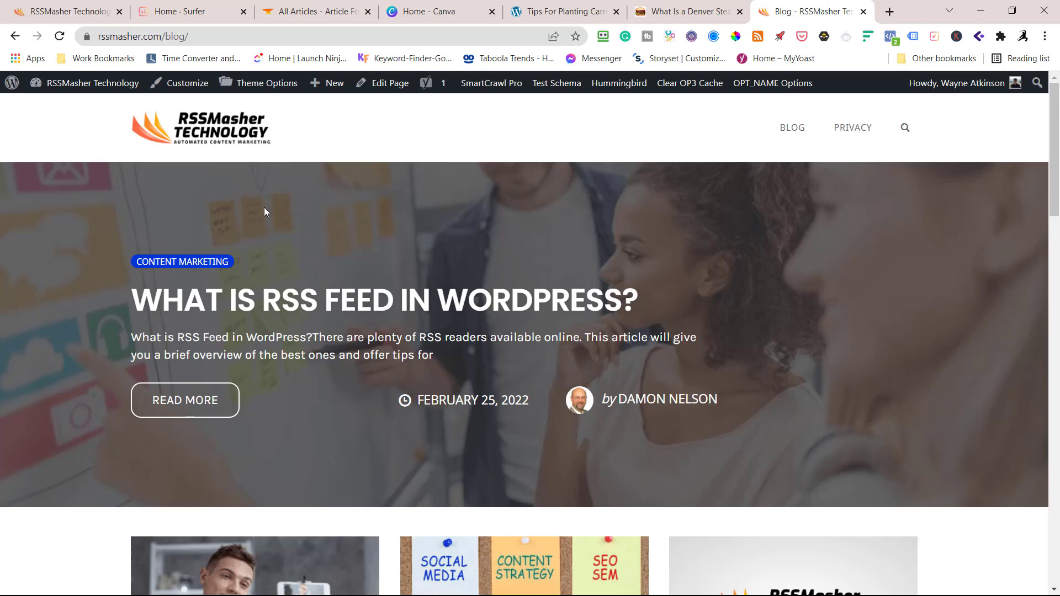
{"action": "scroll", "coordinate": [393, 288], "scroll_direction": "down", "scroll_amount": 3}
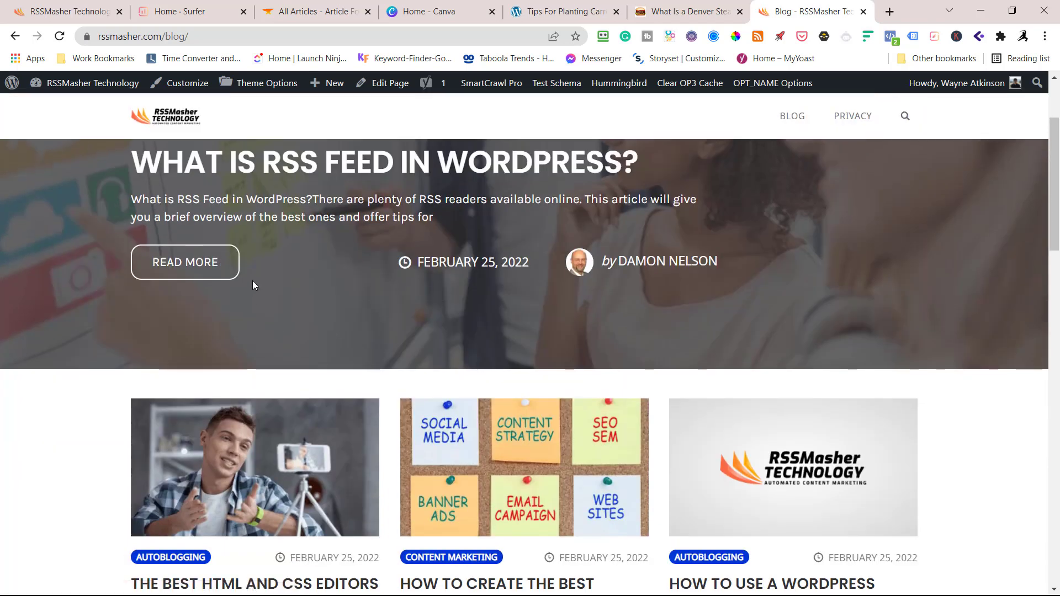
{"action": "left_click", "coordinate": [215, 276]}
Step: Examine the RSS feed post's featured image, plain paragraphs, sidebar tags, embedded video and previous-article link
{"action": "scroll", "coordinate": [406, 292], "scroll_direction": "down", "scroll_amount": 4}
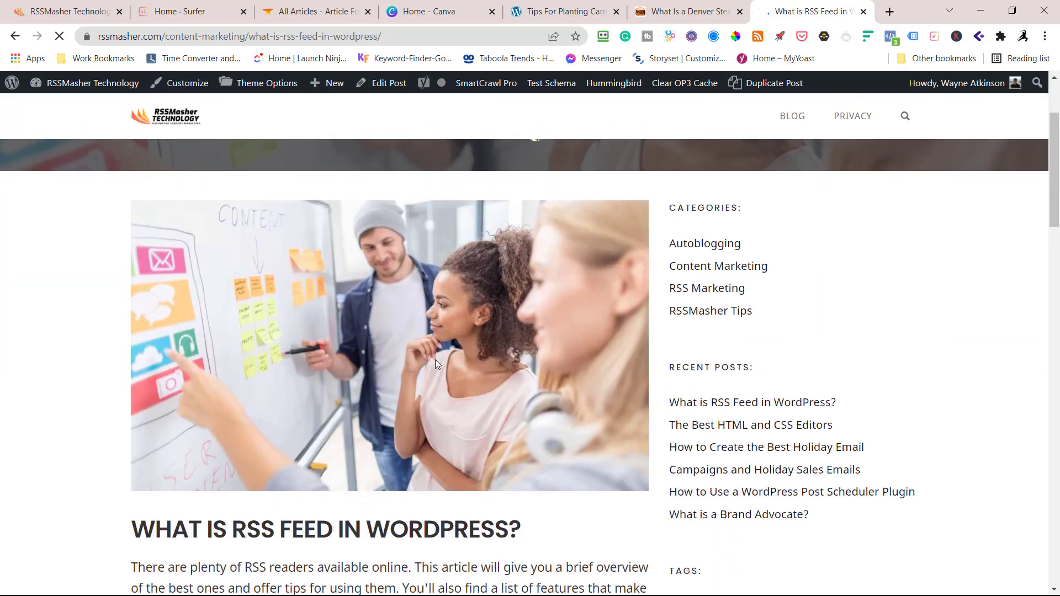
{"action": "scroll", "coordinate": [469, 331], "scroll_direction": "down", "scroll_amount": 3}
{"action": "scroll", "coordinate": [508, 330], "scroll_direction": "up", "scroll_amount": 4}
{"action": "scroll", "coordinate": [552, 345], "scroll_direction": "down", "scroll_amount": 4}
{"action": "scroll", "coordinate": [580, 331], "scroll_direction": "down", "scroll_amount": 14}
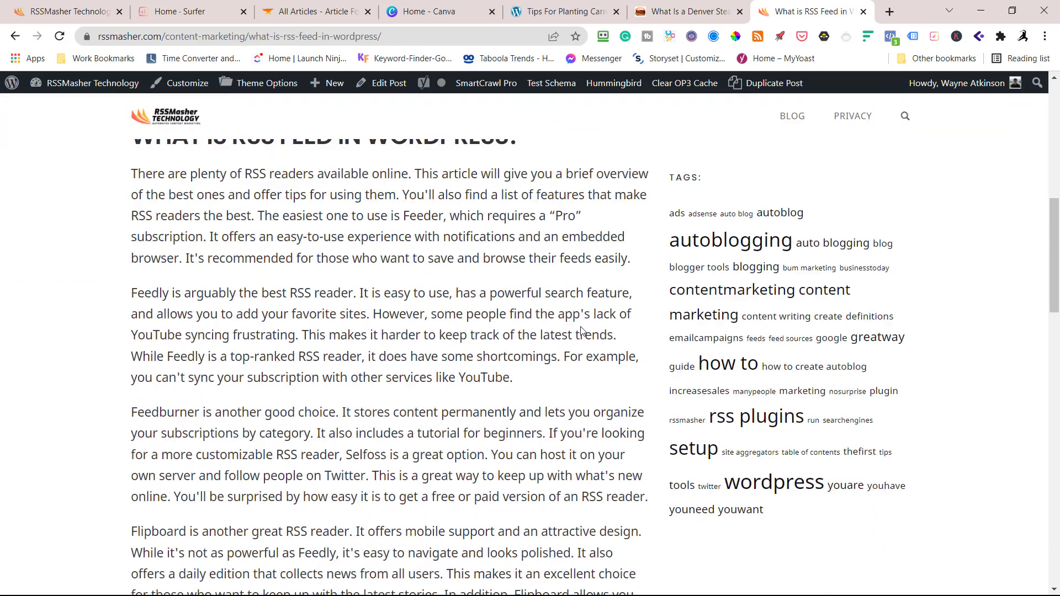
{"action": "scroll", "coordinate": [589, 330], "scroll_direction": "down", "scroll_amount": 5}
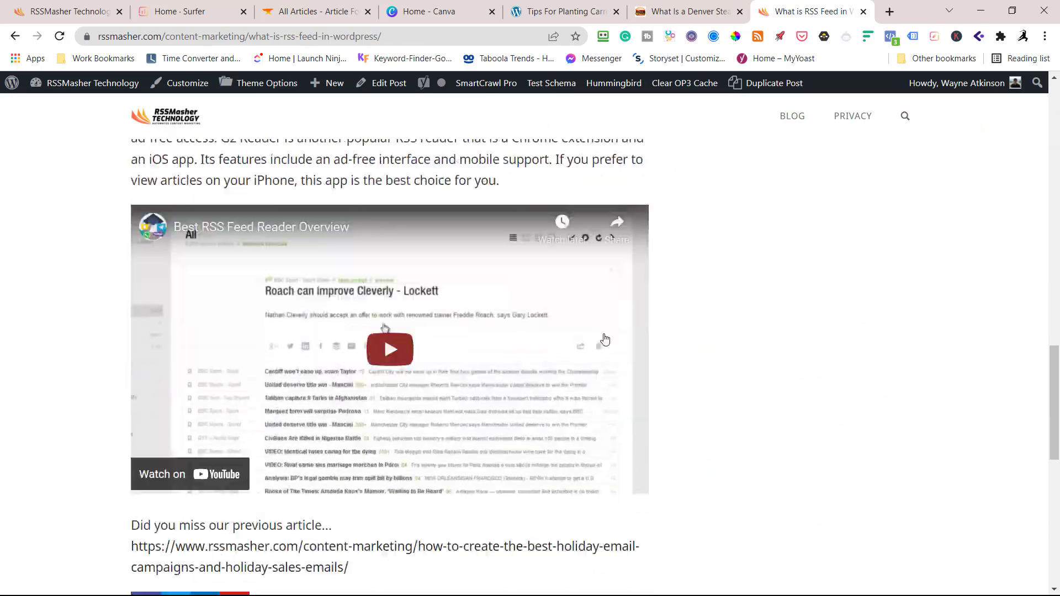
{"action": "scroll", "coordinate": [556, 374], "scroll_direction": "up", "scroll_amount": 1}
{"action": "scroll", "coordinate": [556, 373], "scroll_direction": "up", "scroll_amount": 18}
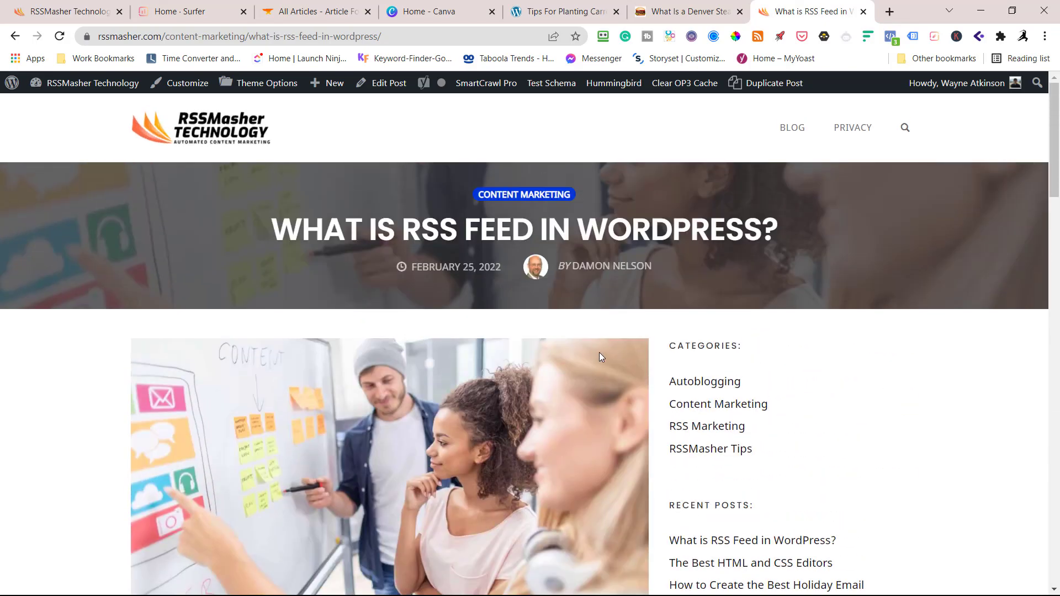
Step: Open the recent post "The Best HTML and CSS Editors" and view its featured image and opening paragraph
{"action": "scroll", "coordinate": [817, 386], "scroll_direction": "down", "scroll_amount": 2}
{"action": "left_click", "coordinate": [803, 432]}
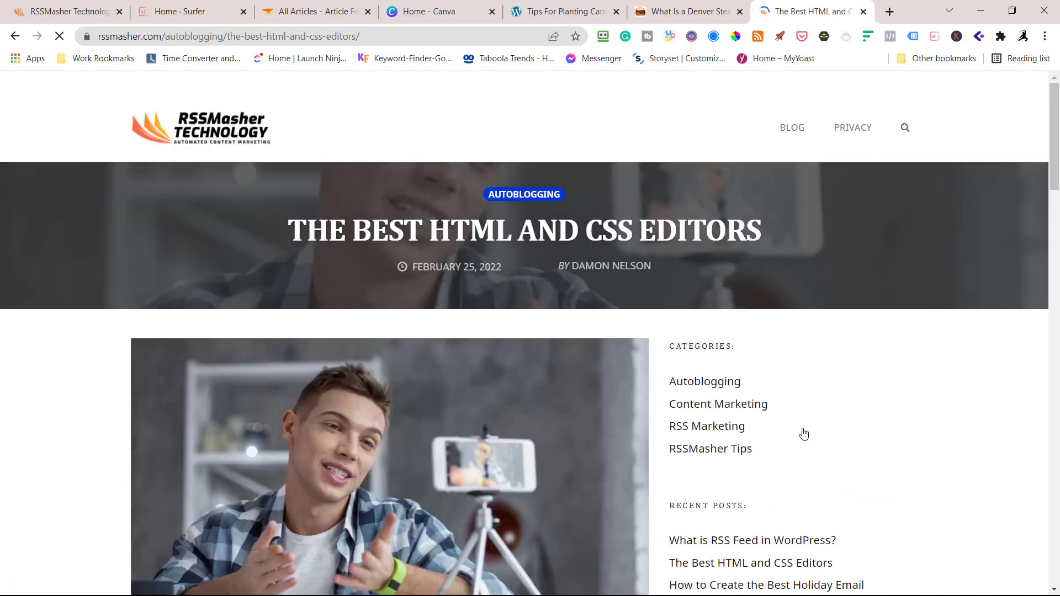
{"action": "scroll", "coordinate": [552, 378], "scroll_direction": "down", "scroll_amount": 2}
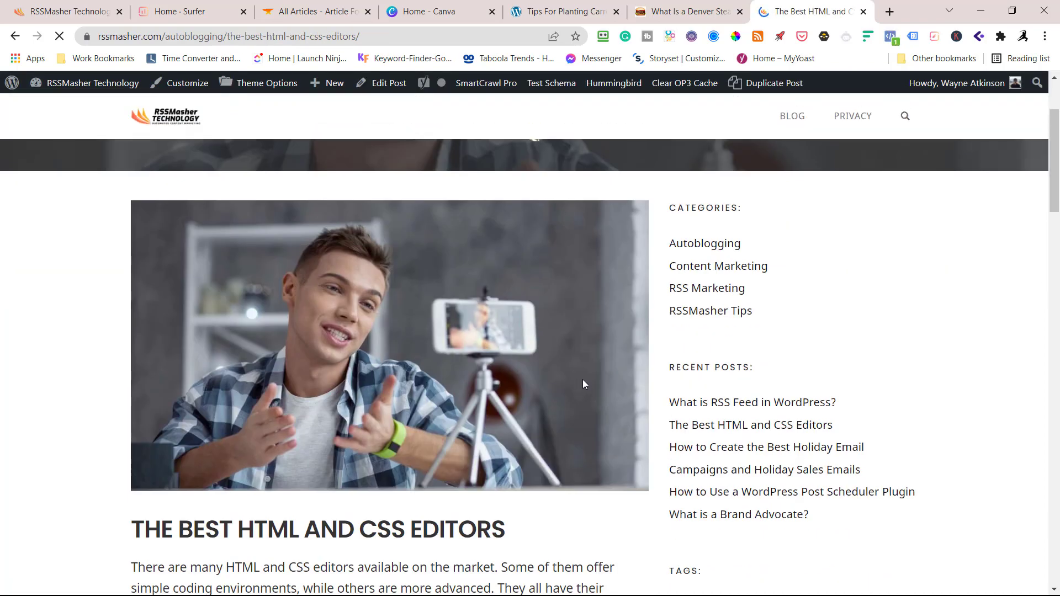
{"action": "scroll", "coordinate": [582, 379], "scroll_direction": "down", "scroll_amount": 1}
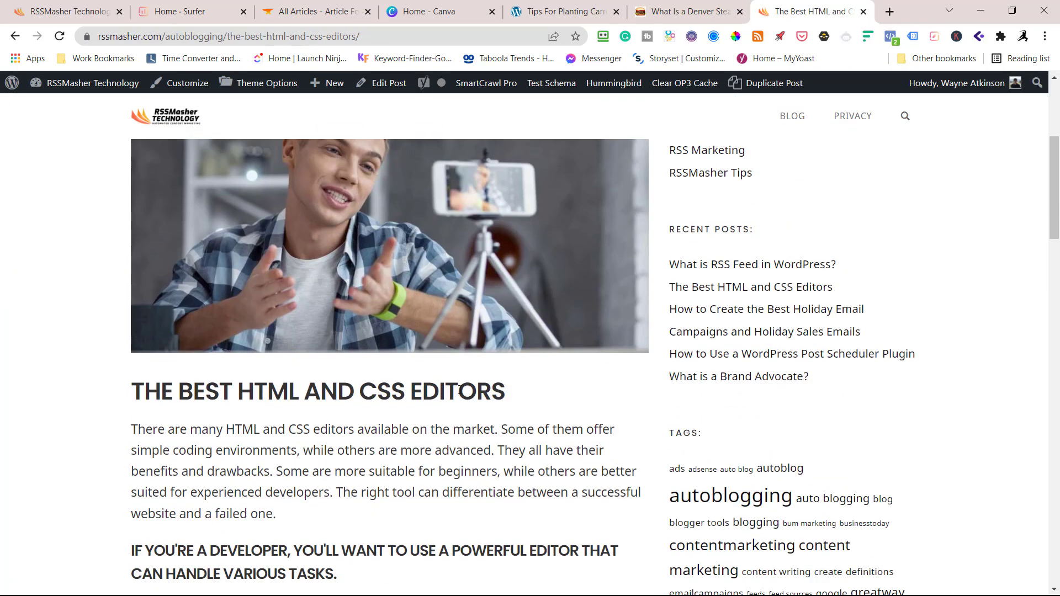
Step: Examine the HTML and CSS editors post's subheadings, short paragraphs, italic and bold sentences, embedded video and page header
{"action": "scroll", "coordinate": [250, 322], "scroll_direction": "down", "scroll_amount": 5}
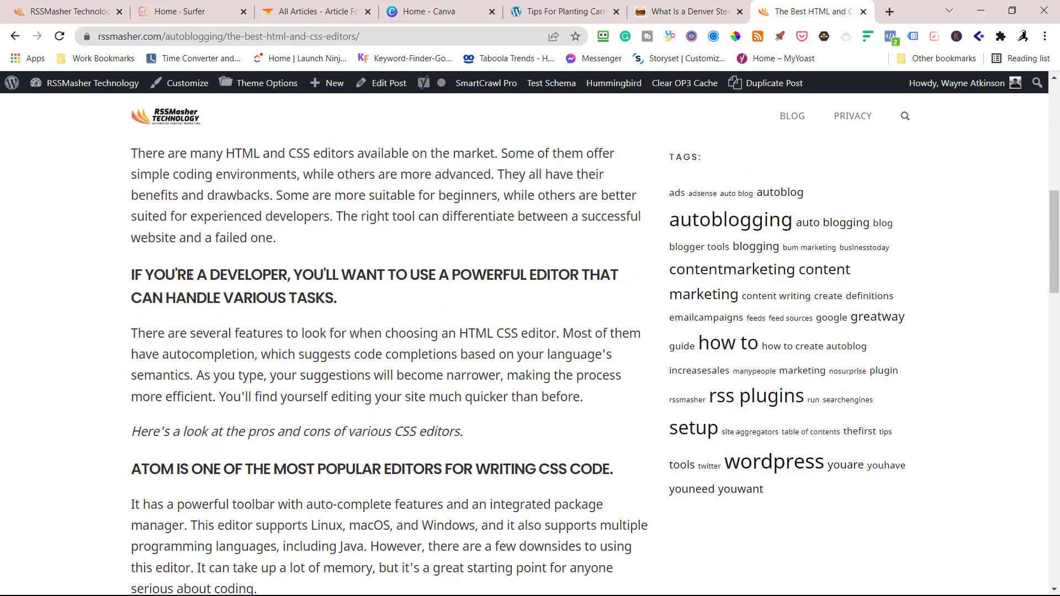
{"action": "scroll", "coordinate": [321, 288], "scroll_direction": "down", "scroll_amount": 2}
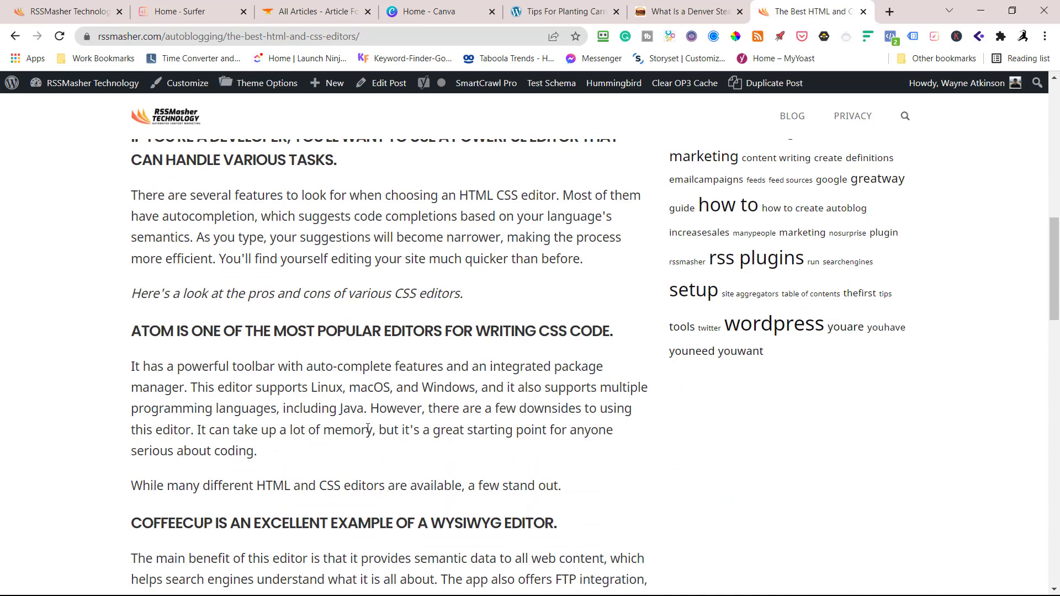
{"action": "scroll", "coordinate": [394, 418], "scroll_direction": "down", "scroll_amount": 2}
{"action": "scroll", "coordinate": [395, 419], "scroll_direction": "down", "scroll_amount": 3}
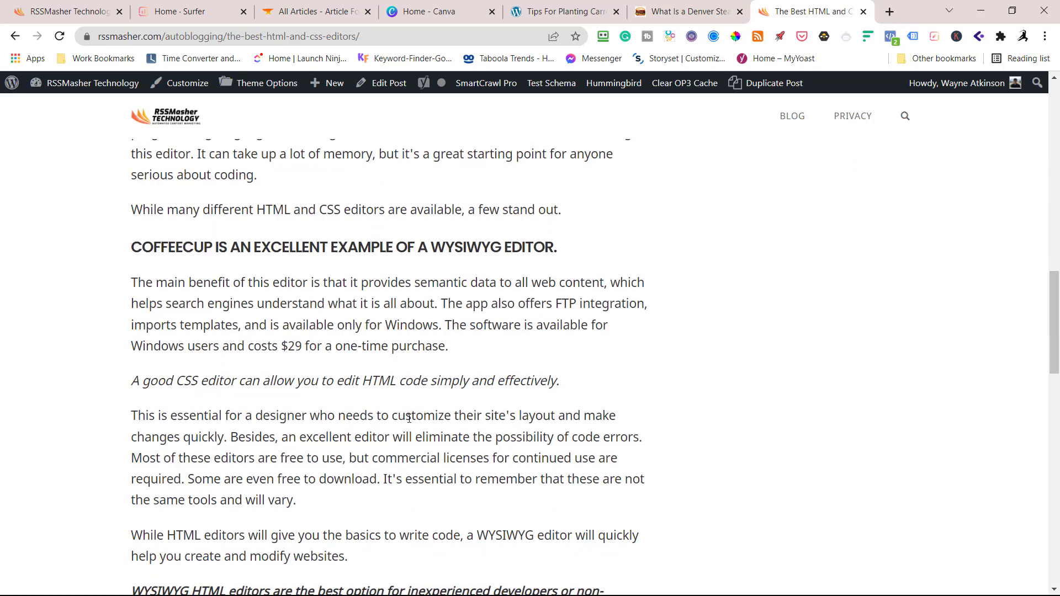
{"action": "scroll", "coordinate": [420, 393], "scroll_direction": "down", "scroll_amount": 3}
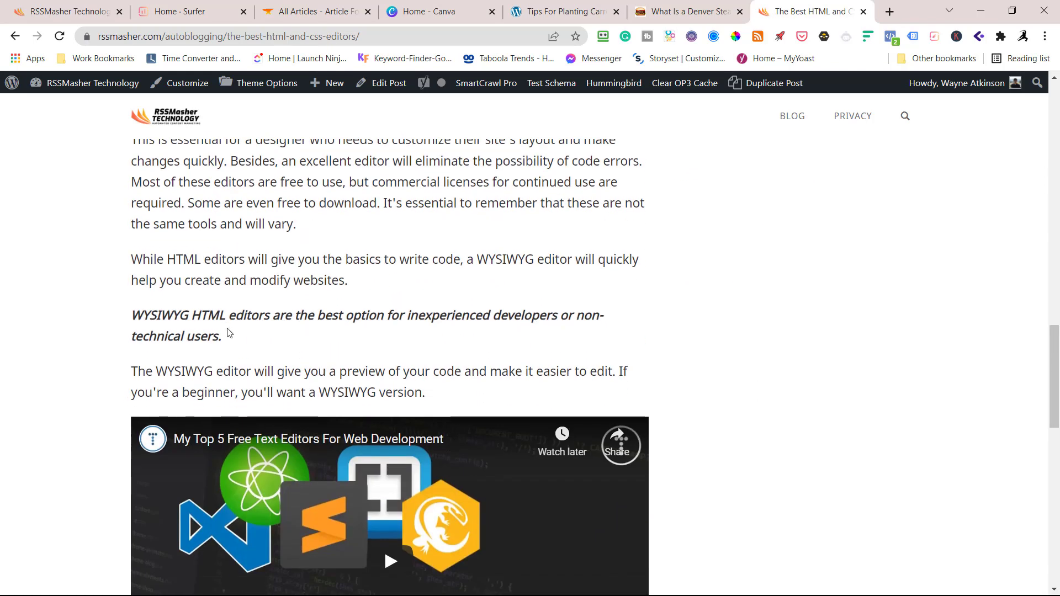
{"action": "scroll", "coordinate": [312, 357], "scroll_direction": "up", "scroll_amount": 15}
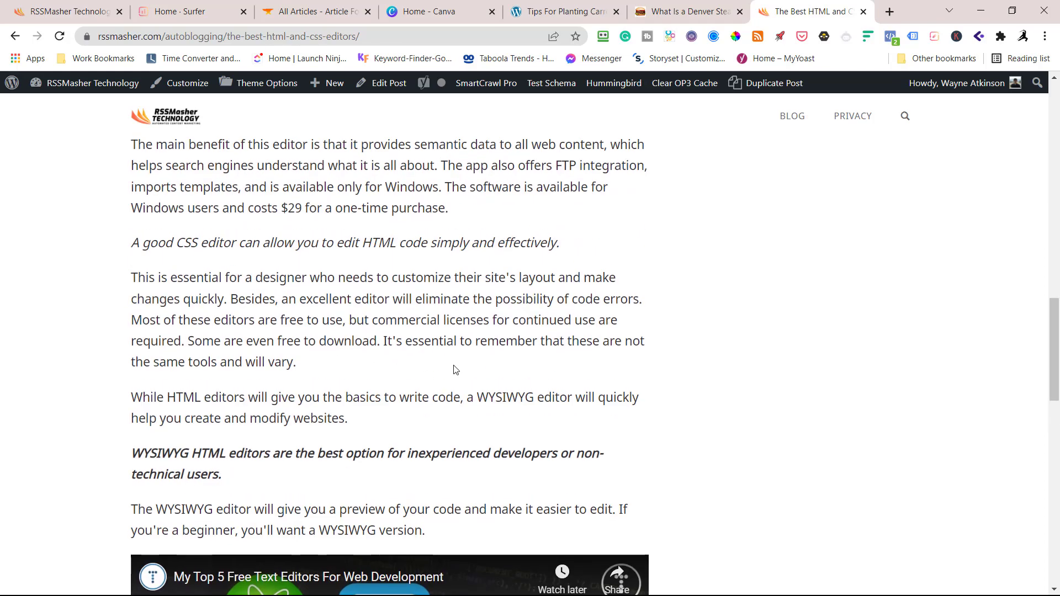
{"action": "scroll", "coordinate": [447, 374], "scroll_direction": "up", "scroll_amount": 2}
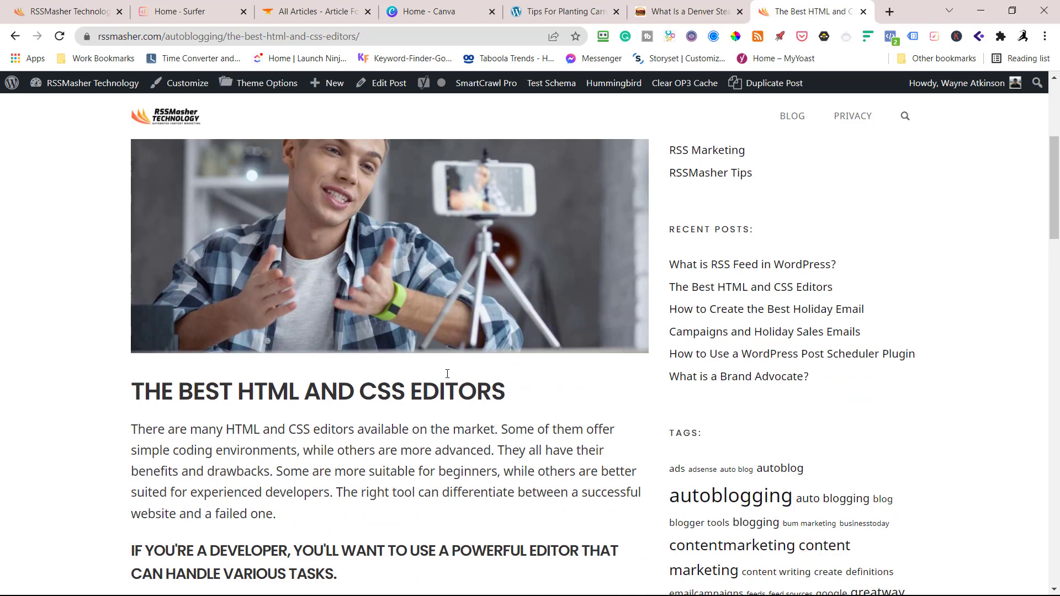
{"action": "scroll", "coordinate": [447, 390], "scroll_direction": "up", "scroll_amount": 4}
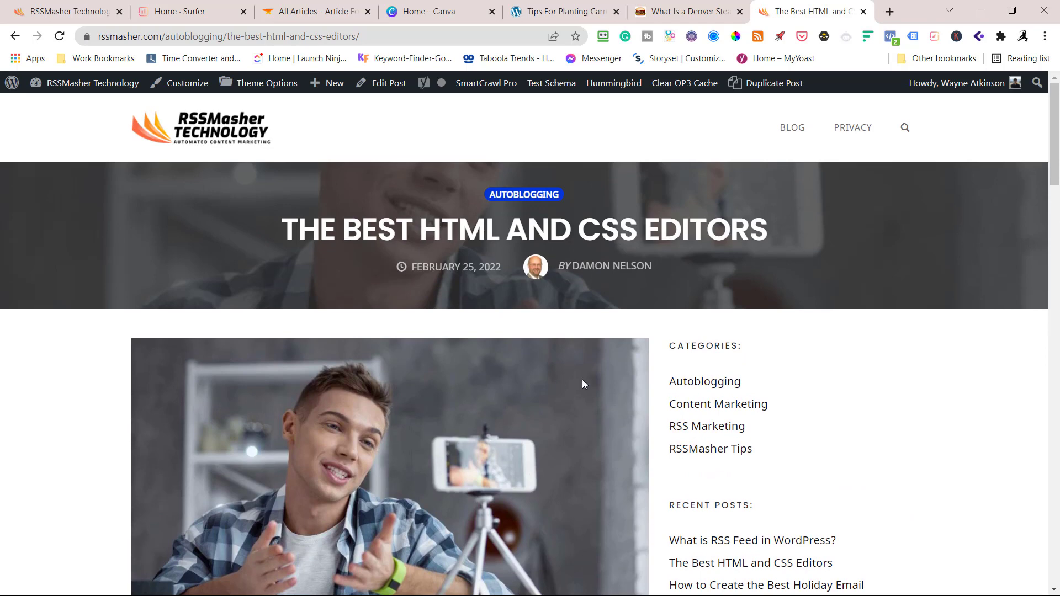
{"action": "scroll", "coordinate": [760, 382], "scroll_direction": "down", "scroll_amount": 3}
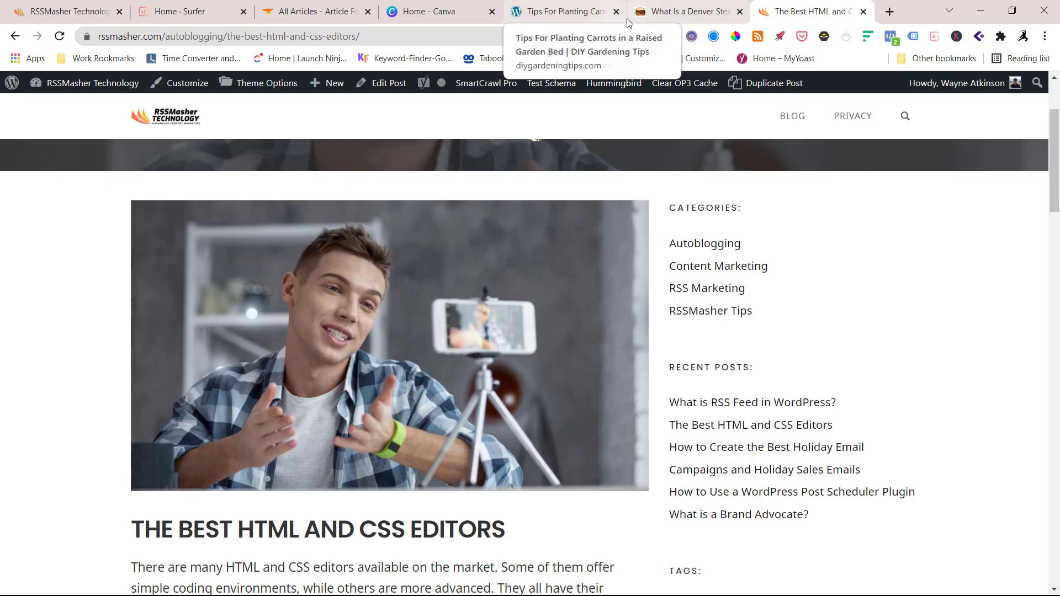
Step: Switch back to the carrot-planting article on the DIY Gardening Tips site
{"action": "left_click", "coordinate": [594, 19]}
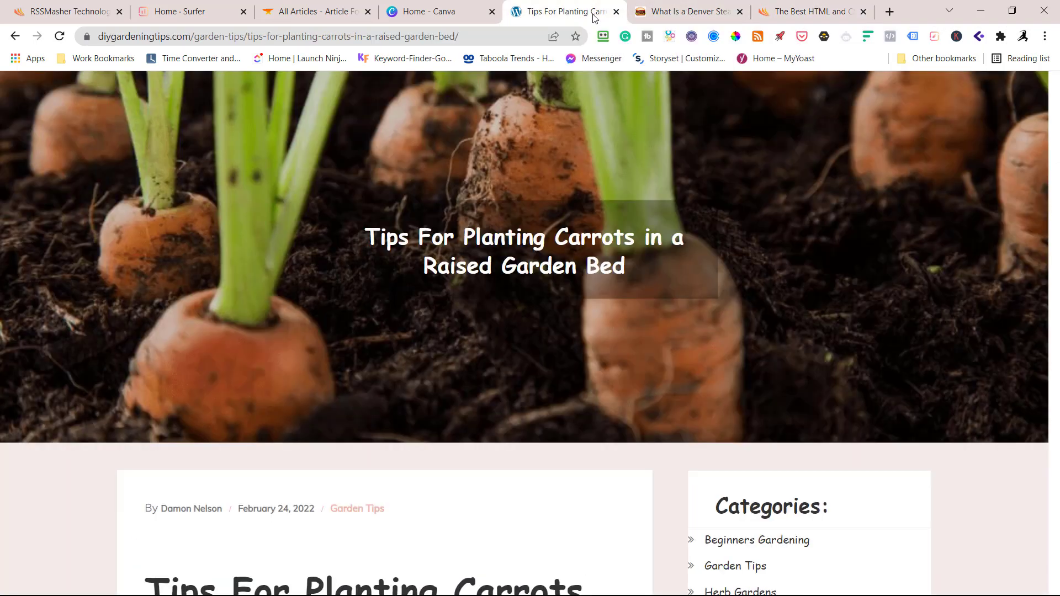
Step: Go through the DIY Gardening Tips home page to the Herb Gardens category and open "Cottage Garden Layouts For Old Fashioned Gardens"
{"action": "scroll", "coordinate": [710, 197], "scroll_direction": "up", "scroll_amount": 3}
{"action": "left_click", "coordinate": [554, 119]}
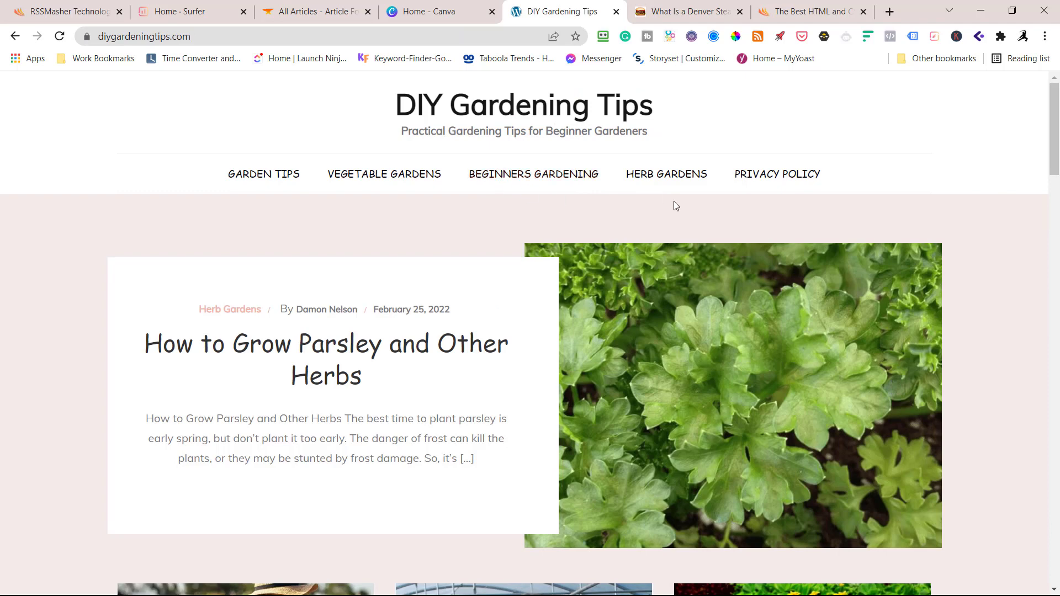
{"action": "left_click", "coordinate": [680, 174]}
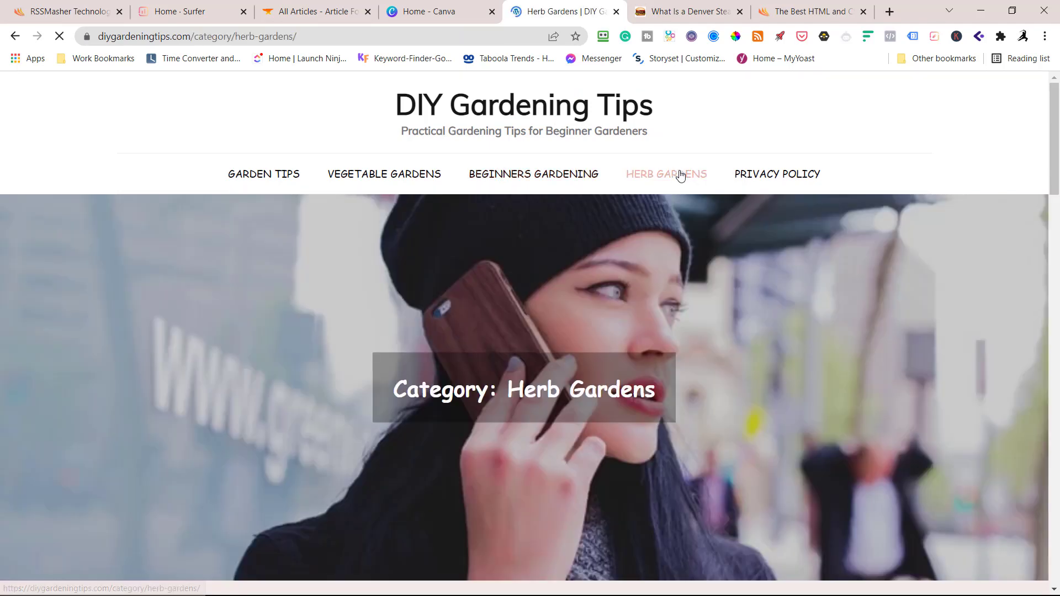
{"action": "scroll", "coordinate": [720, 188], "scroll_direction": "down", "scroll_amount": 5}
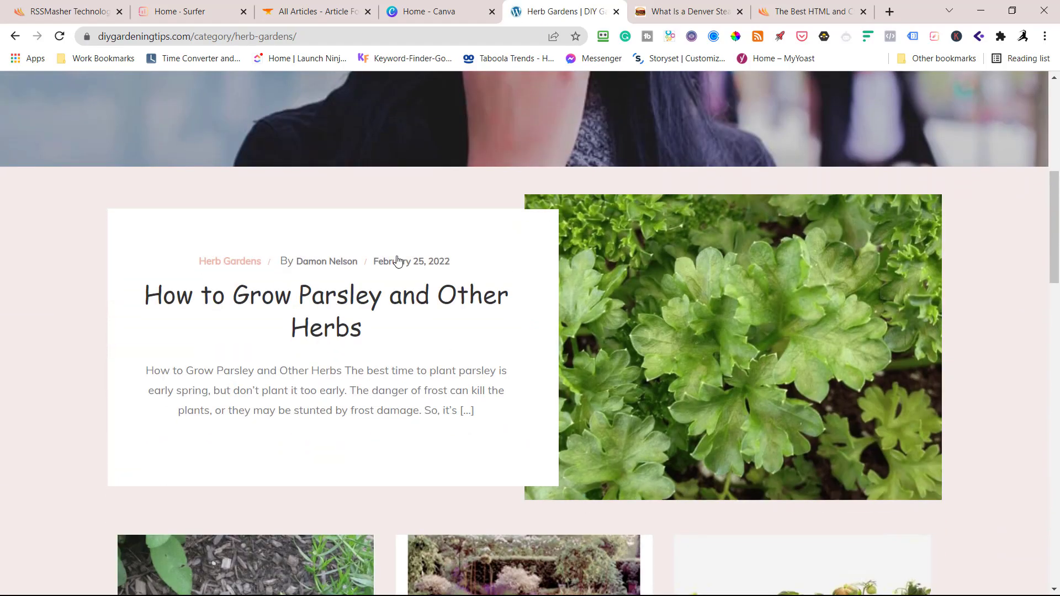
{"action": "scroll", "coordinate": [543, 334], "scroll_direction": "down", "scroll_amount": 5}
{"action": "scroll", "coordinate": [840, 319], "scroll_direction": "down", "scroll_amount": 10}
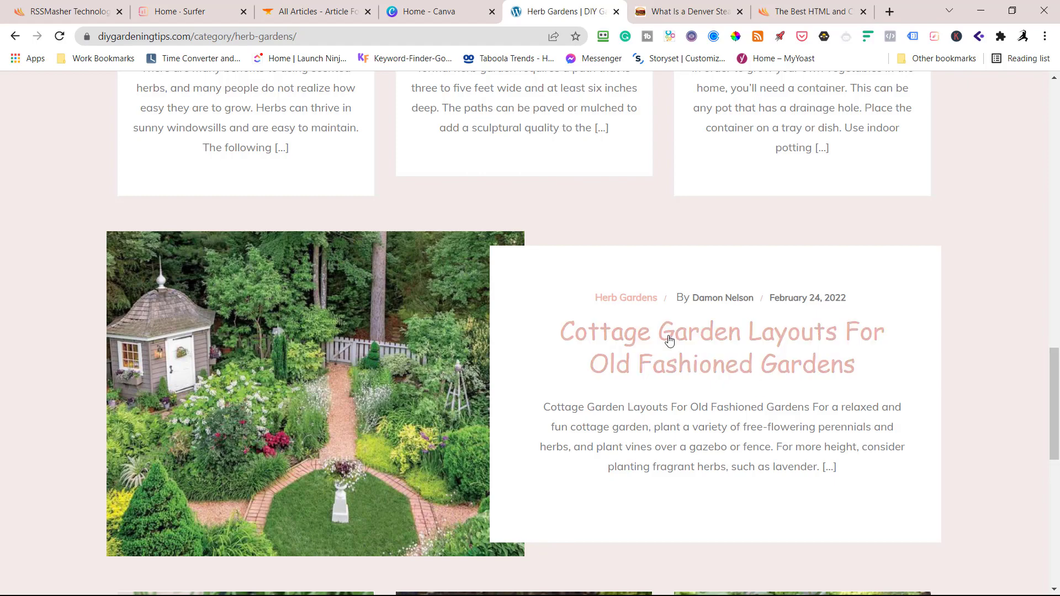
{"action": "left_click", "coordinate": [567, 334]}
Step: Examine the cottage garden post from its featured image to the embedded video, previous-article link and tags
{"action": "scroll", "coordinate": [644, 319], "scroll_direction": "down", "scroll_amount": 15}
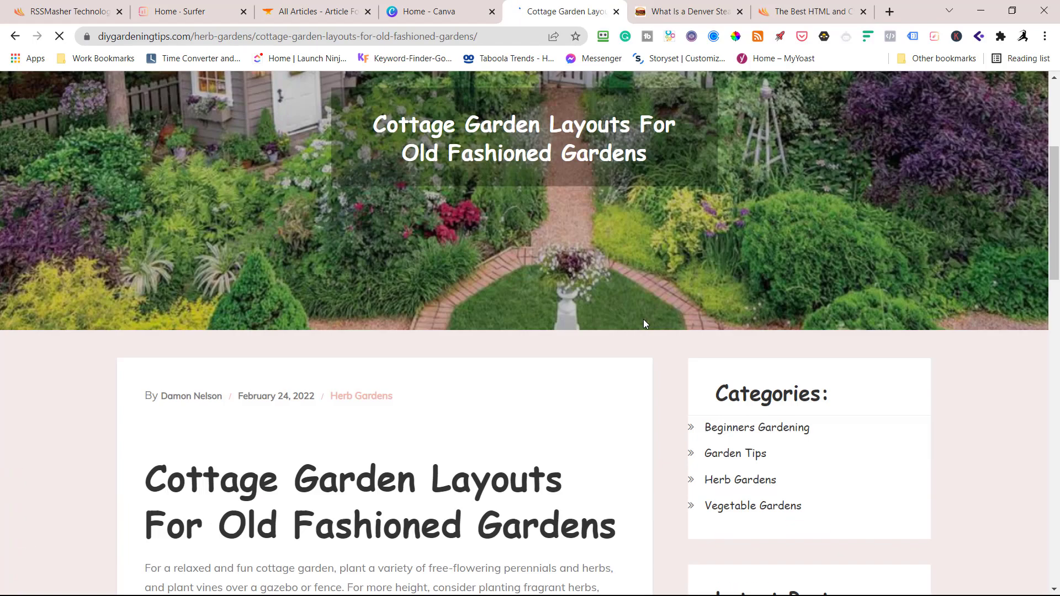
{"action": "scroll", "coordinate": [656, 329], "scroll_direction": "down", "scroll_amount": 12}
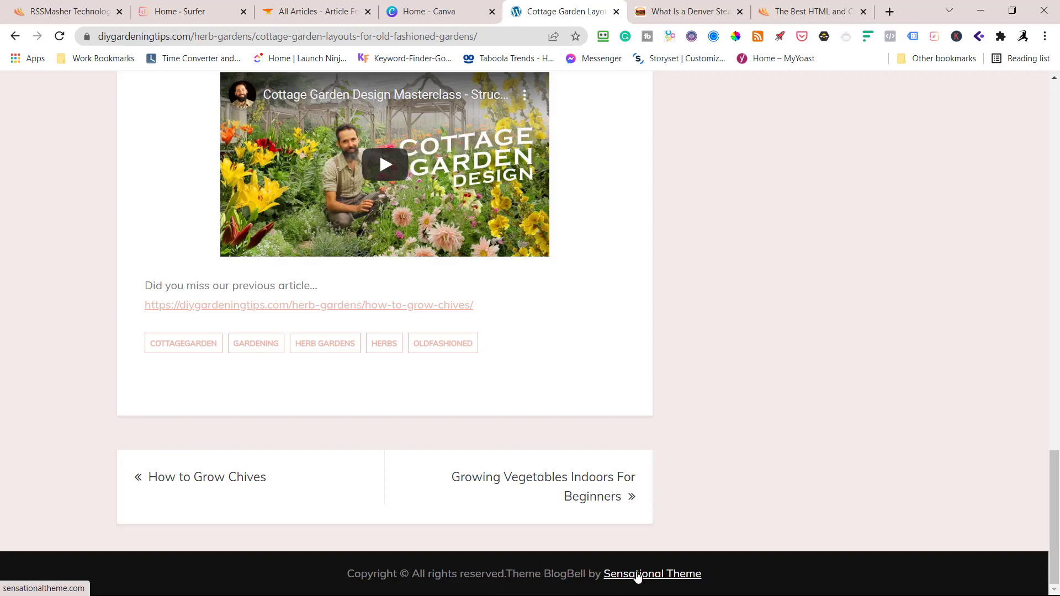
{"action": "scroll", "coordinate": [640, 565], "scroll_direction": "up", "scroll_amount": 20}
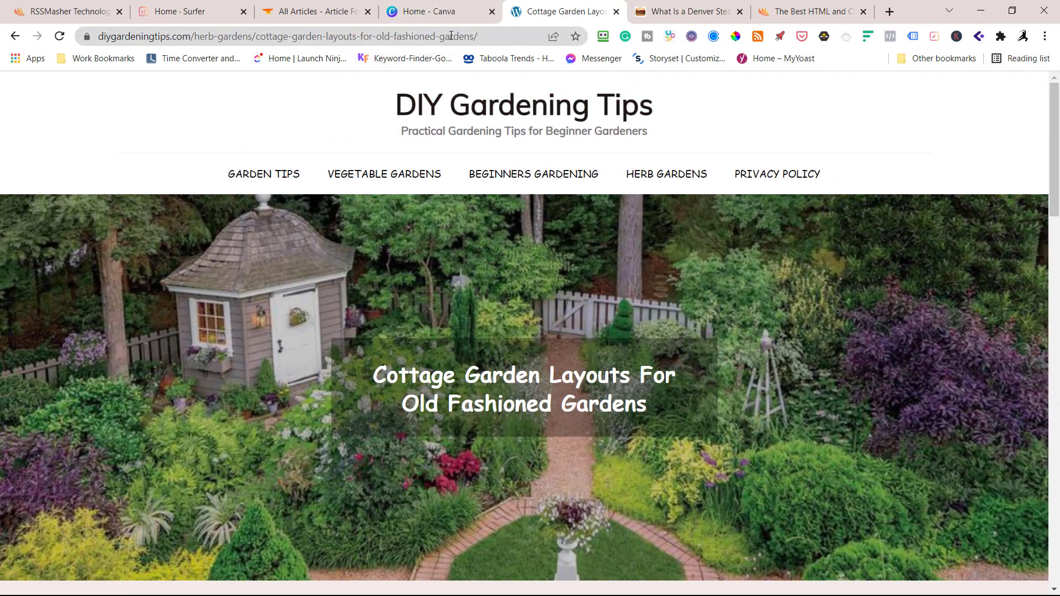
Step: View the Article Forge workflow diagram in the maximized presentation window, and minimize that window to return to the browser
{"action": "left_click", "coordinate": [424, 13]}
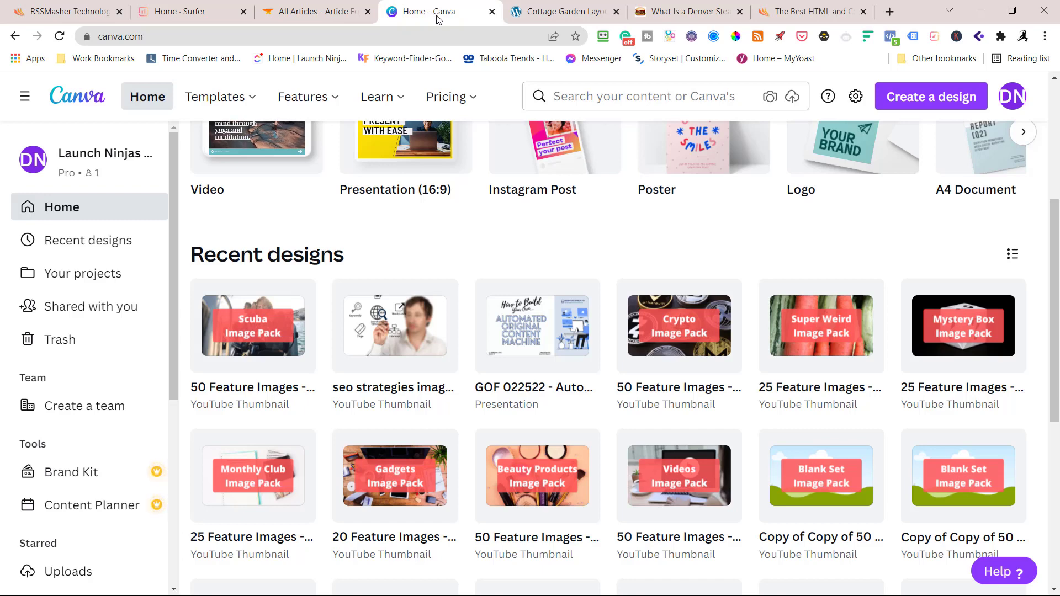
{"action": "left_click", "coordinate": [561, 16]}
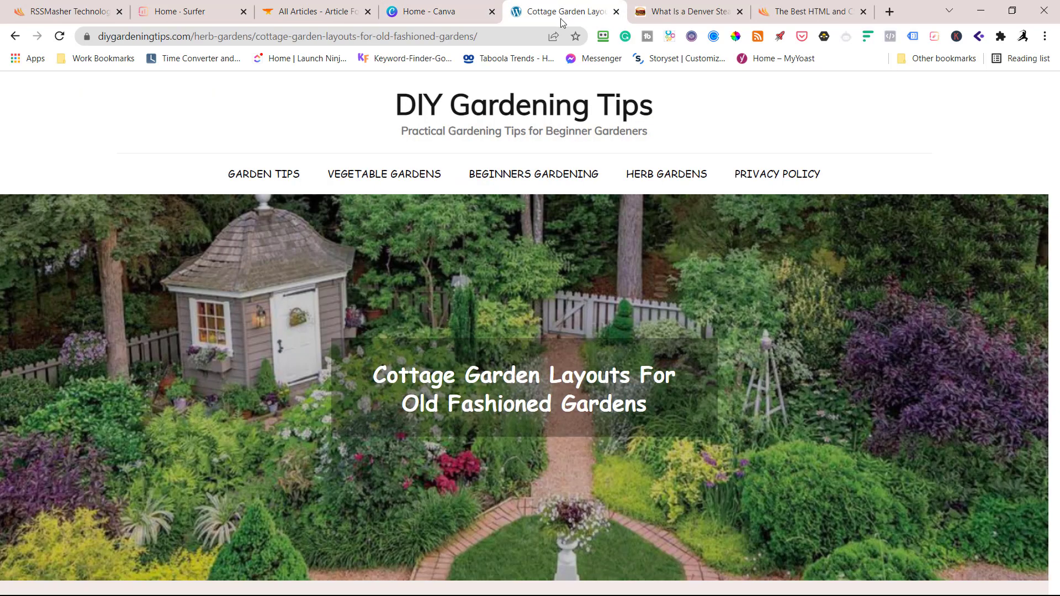
{"action": "key", "text": "alt+Tab"}
{"action": "key", "text": "alt+Tab"}
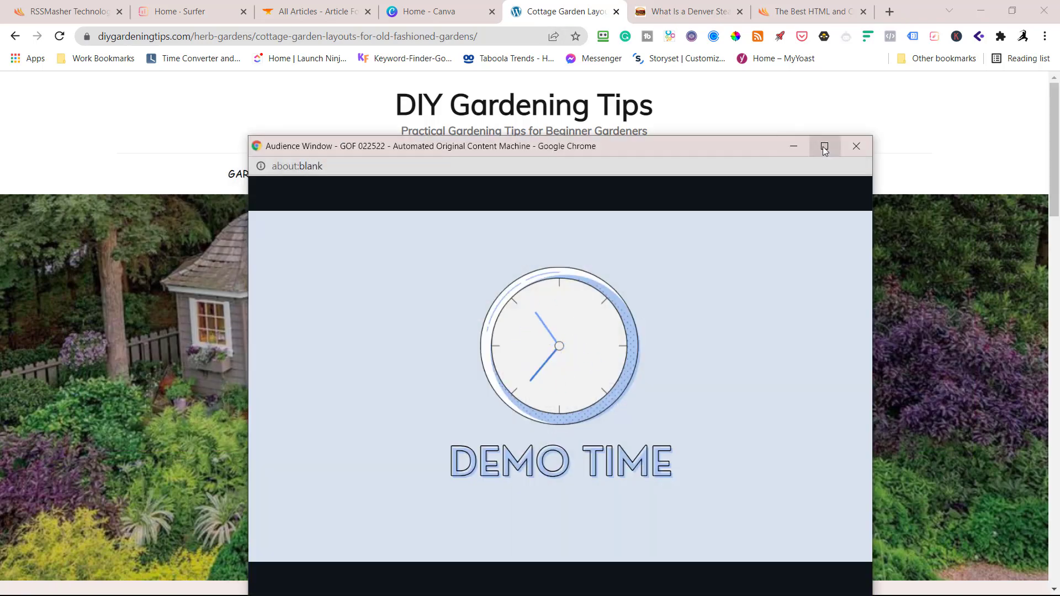
{"action": "left_click", "coordinate": [824, 146]}
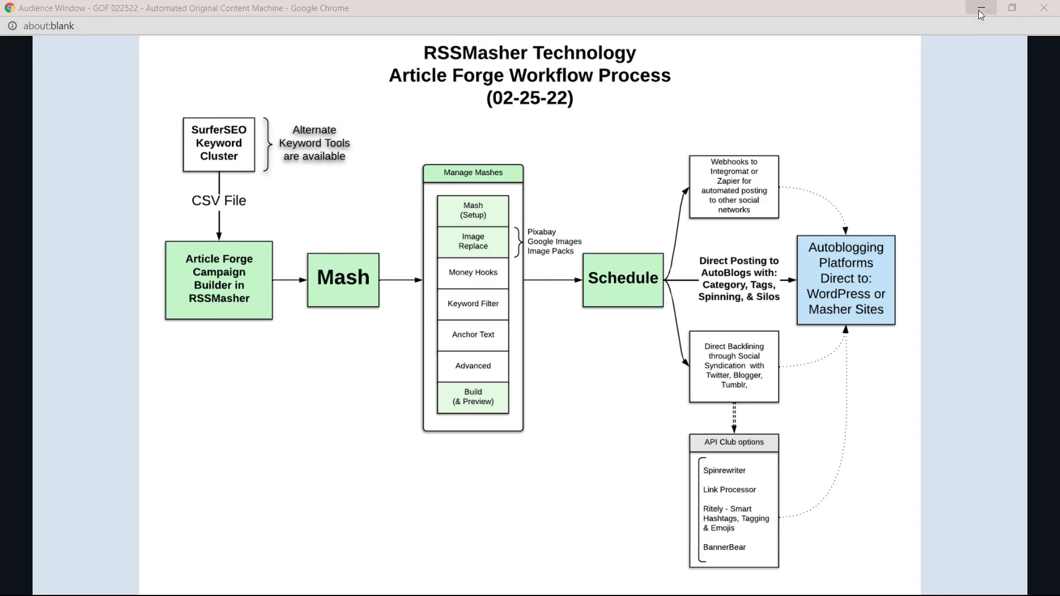
{"action": "key", "text": "alt+Tab"}
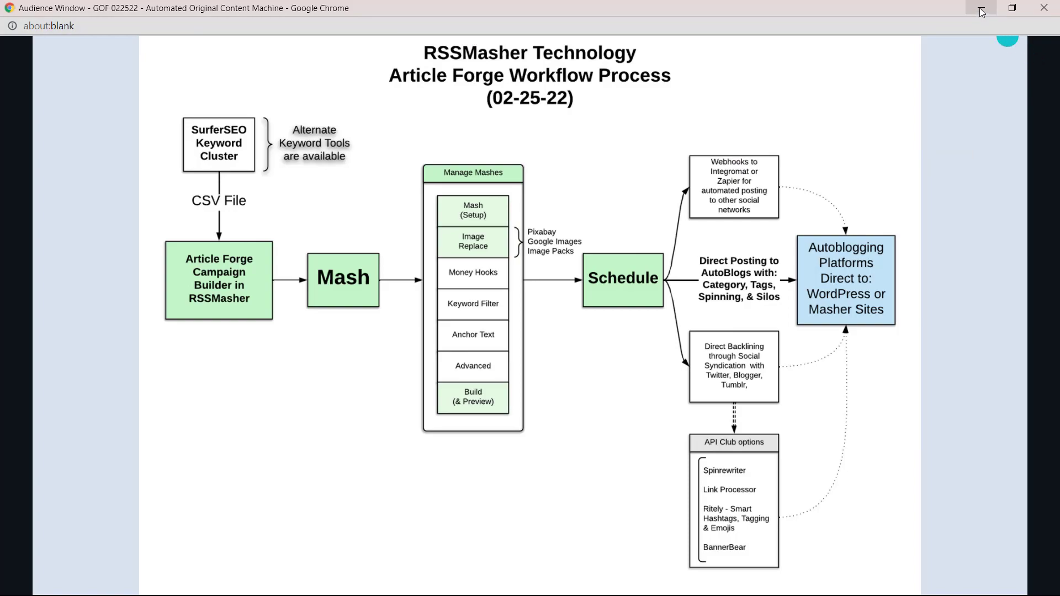
{"action": "left_click", "coordinate": [981, 8]}
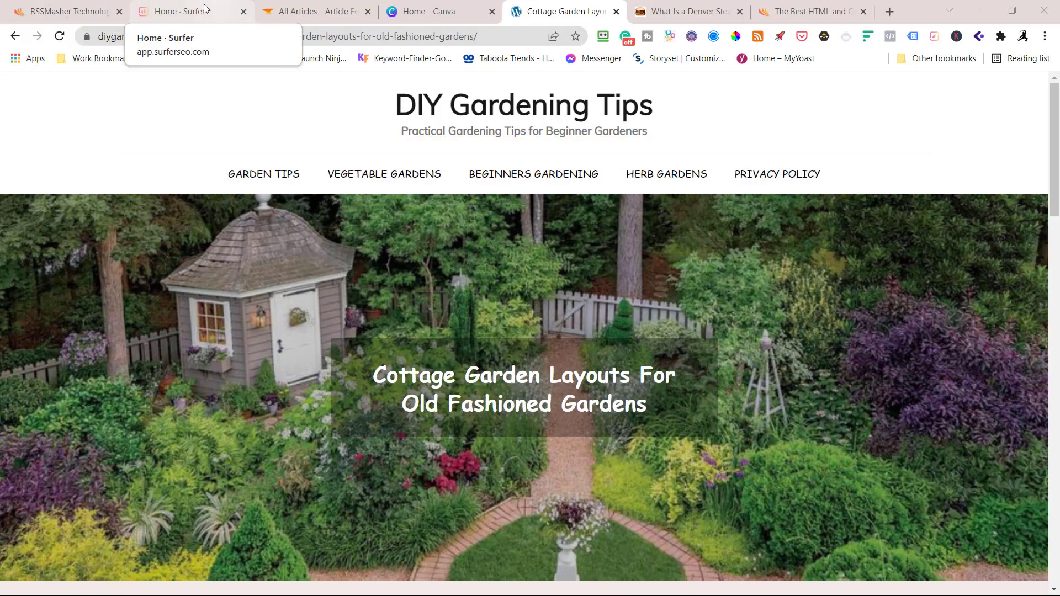
Step: Switch to Surfer and enter "Garden Tips" as the keyword in Keyword Research
{"action": "left_click", "coordinate": [184, 15]}
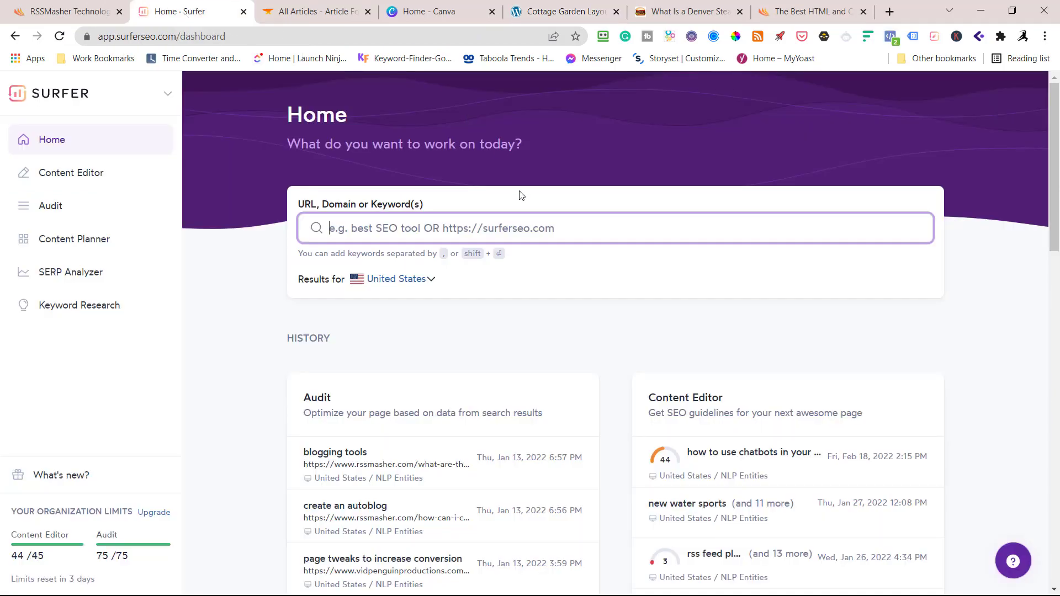
{"action": "left_click", "coordinate": [82, 239]}
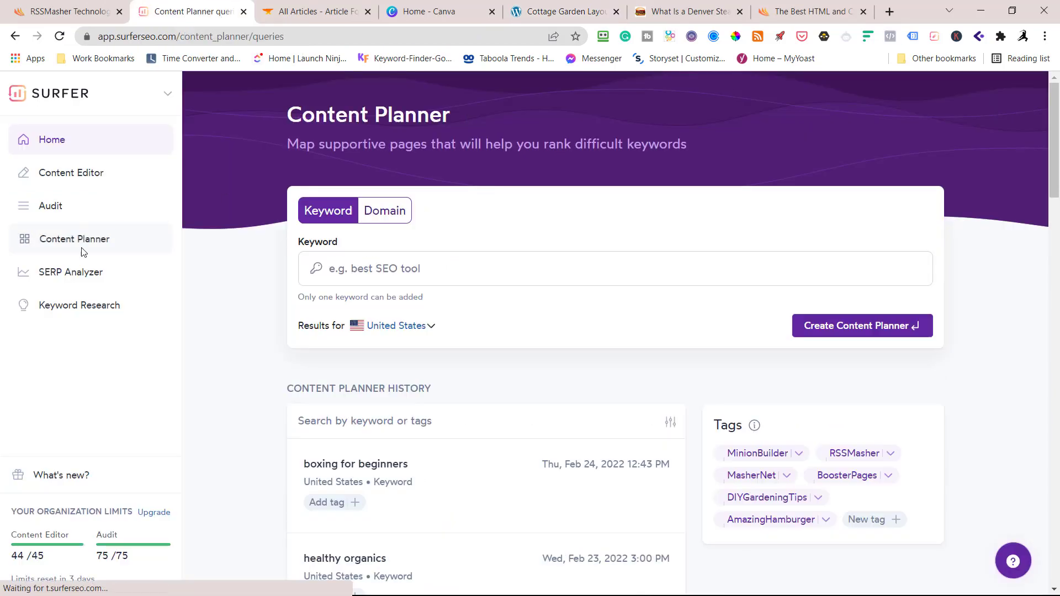
{"action": "left_click", "coordinate": [94, 309]}
{"action": "left_click", "coordinate": [380, 234]}
{"action": "type", "text": "Garden Tips"}
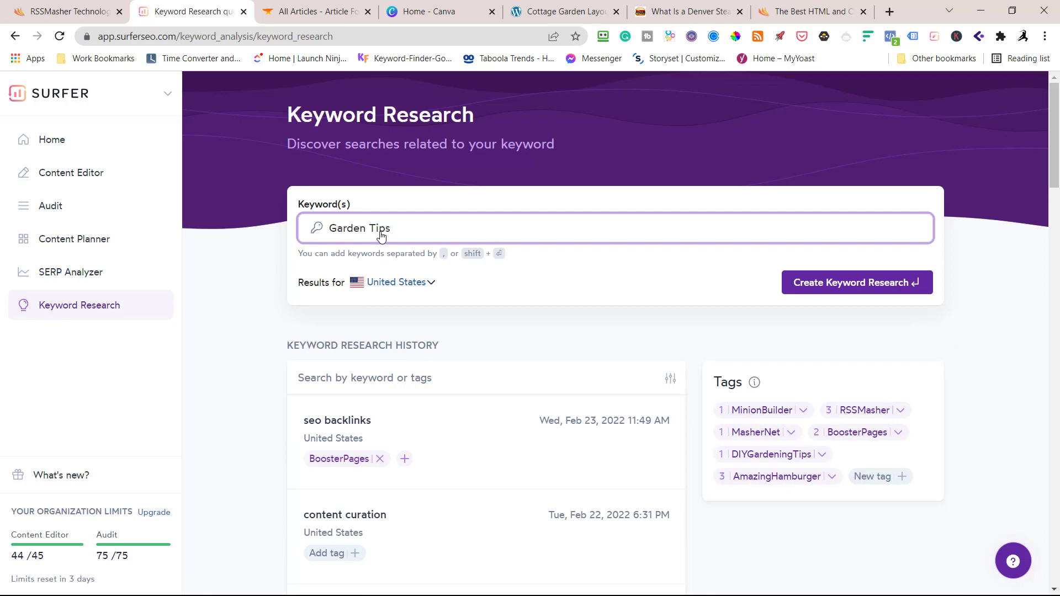
Step: Open the saved "garden tips" research from the history and sort its similar keywords by search volume
{"action": "scroll", "coordinate": [480, 323], "scroll_direction": "down", "scroll_amount": 5}
{"action": "scroll", "coordinate": [488, 322], "scroll_direction": "down", "scroll_amount": 8}
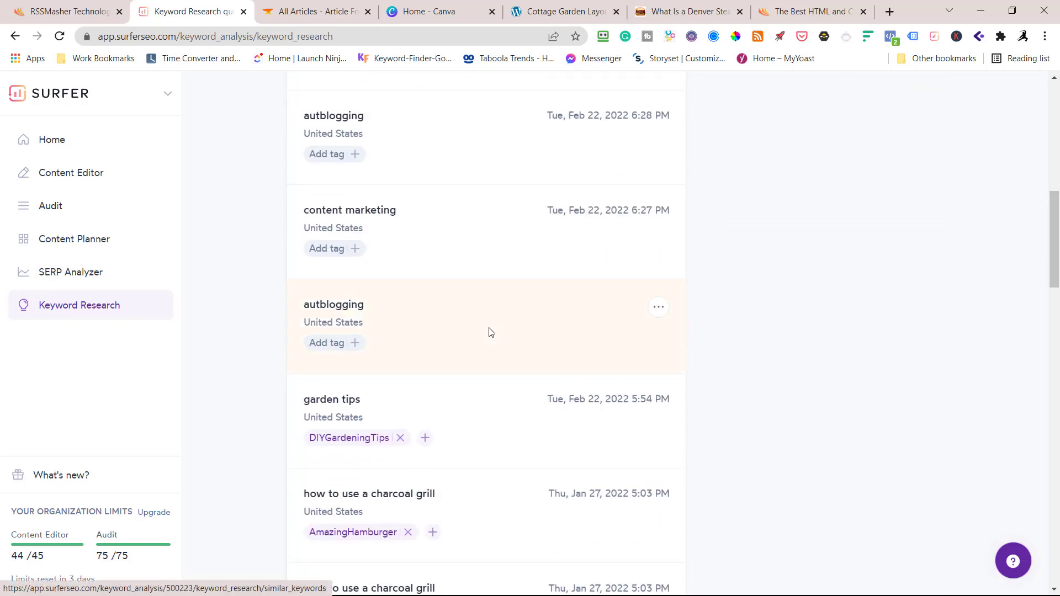
{"action": "left_click", "coordinate": [457, 270]}
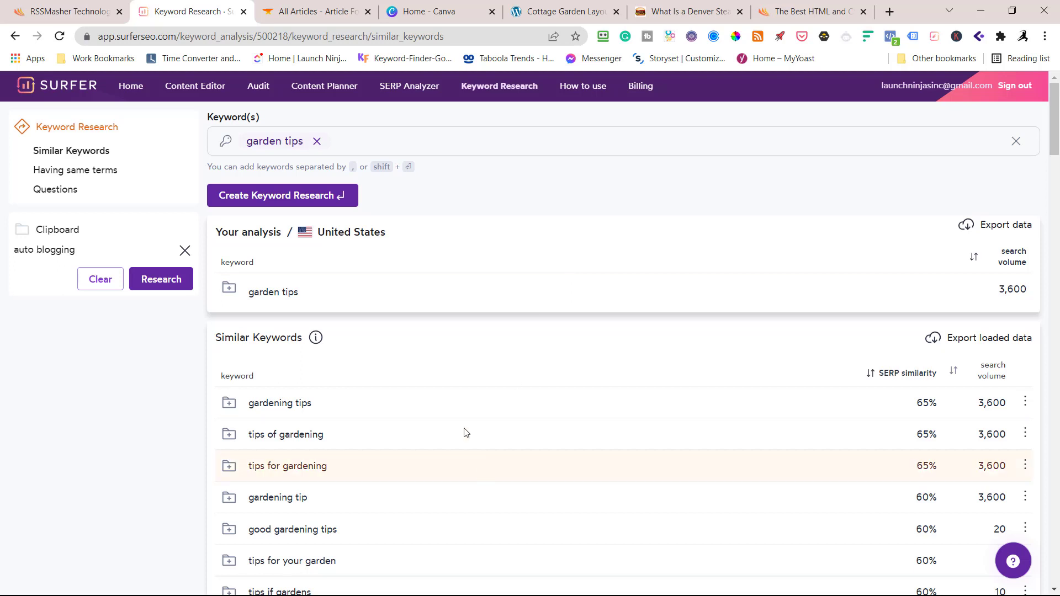
{"action": "scroll", "coordinate": [473, 413], "scroll_direction": "down", "scroll_amount": 2}
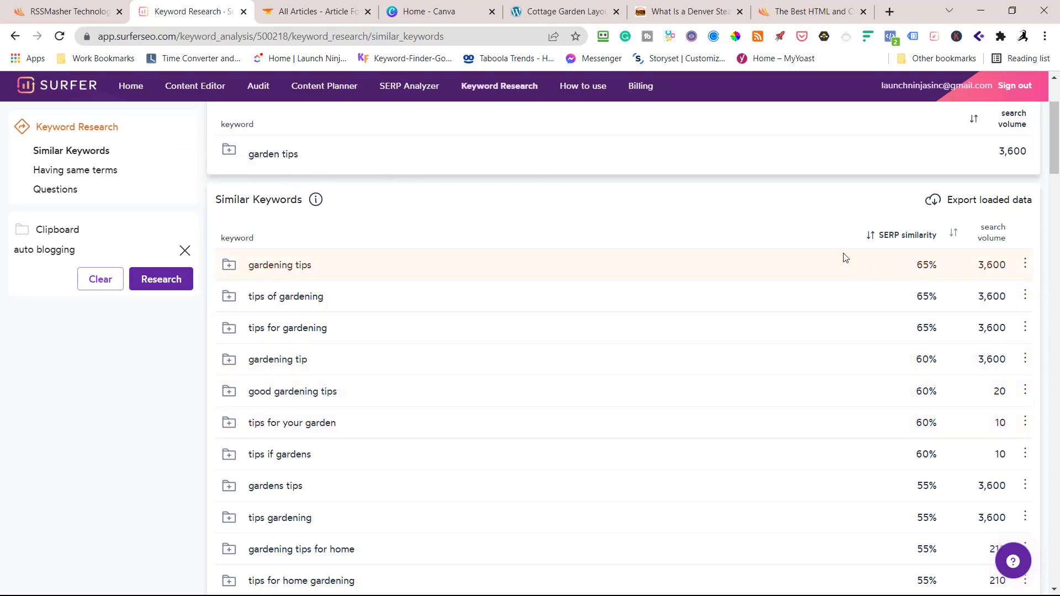
{"action": "left_click", "coordinate": [954, 234]}
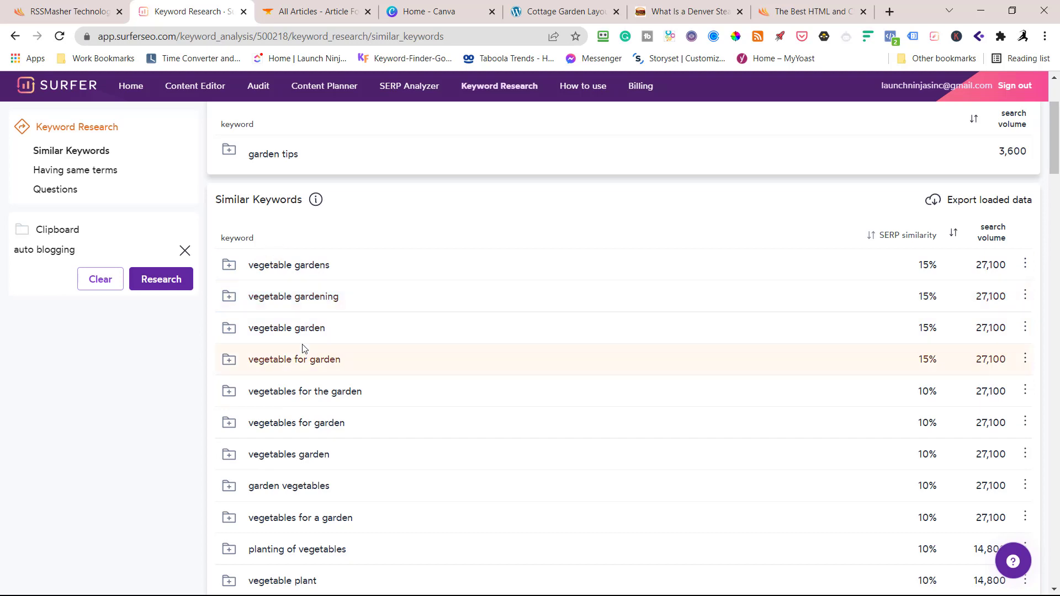
Step: Review the similar keywords for "garden tips" and their search volumes, starting with the most searched
{"action": "scroll", "coordinate": [303, 346], "scroll_direction": "down", "scroll_amount": 3}
{"action": "scroll", "coordinate": [299, 340], "scroll_direction": "down", "scroll_amount": 3}
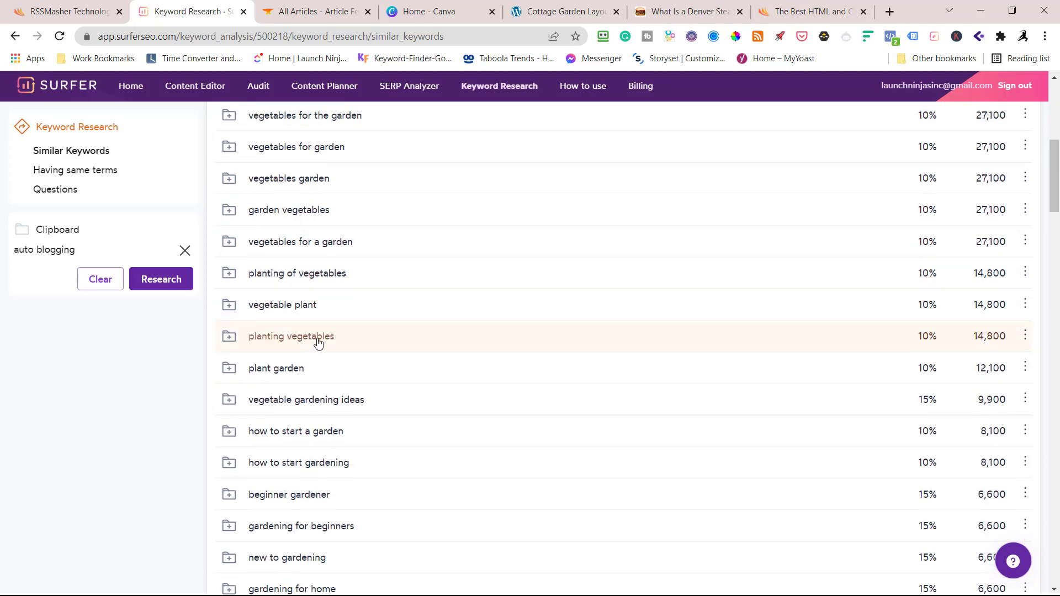
{"action": "scroll", "coordinate": [317, 387], "scroll_direction": "down", "scroll_amount": 2}
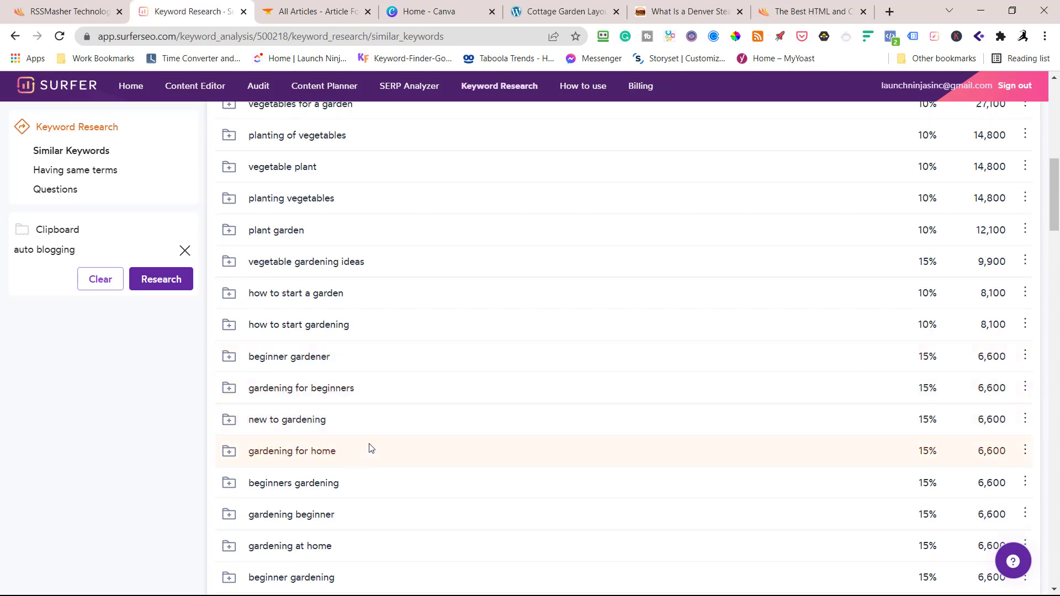
{"action": "scroll", "coordinate": [375, 436], "scroll_direction": "down", "scroll_amount": 5}
{"action": "scroll", "coordinate": [383, 403], "scroll_direction": "down", "scroll_amount": 2}
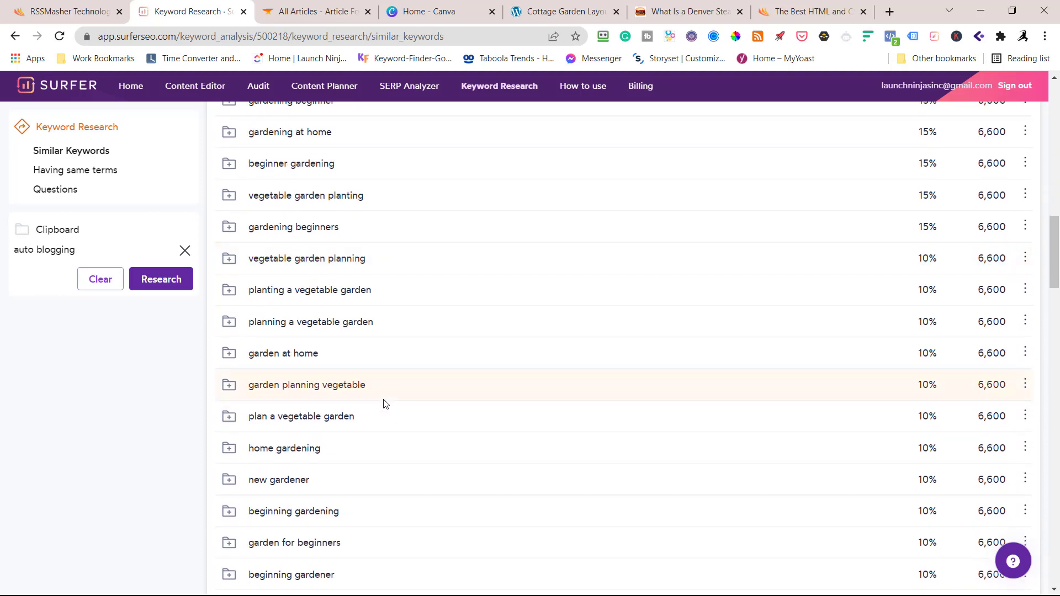
{"action": "scroll", "coordinate": [385, 403], "scroll_direction": "down", "scroll_amount": 5}
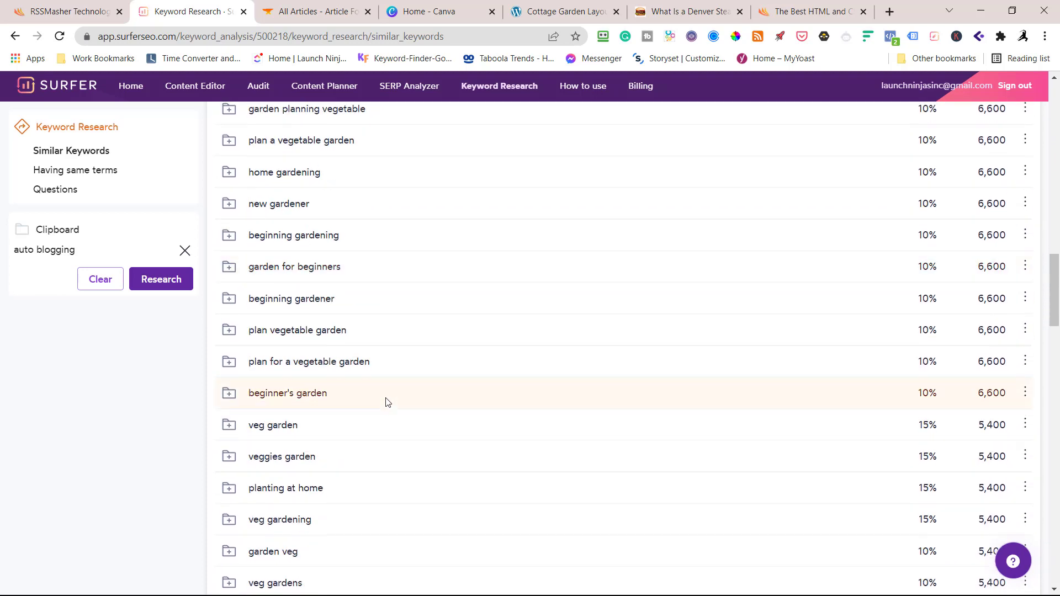
{"action": "scroll", "coordinate": [390, 410], "scroll_direction": "down", "scroll_amount": 5}
{"action": "scroll", "coordinate": [391, 411], "scroll_direction": "up", "scroll_amount": 15}
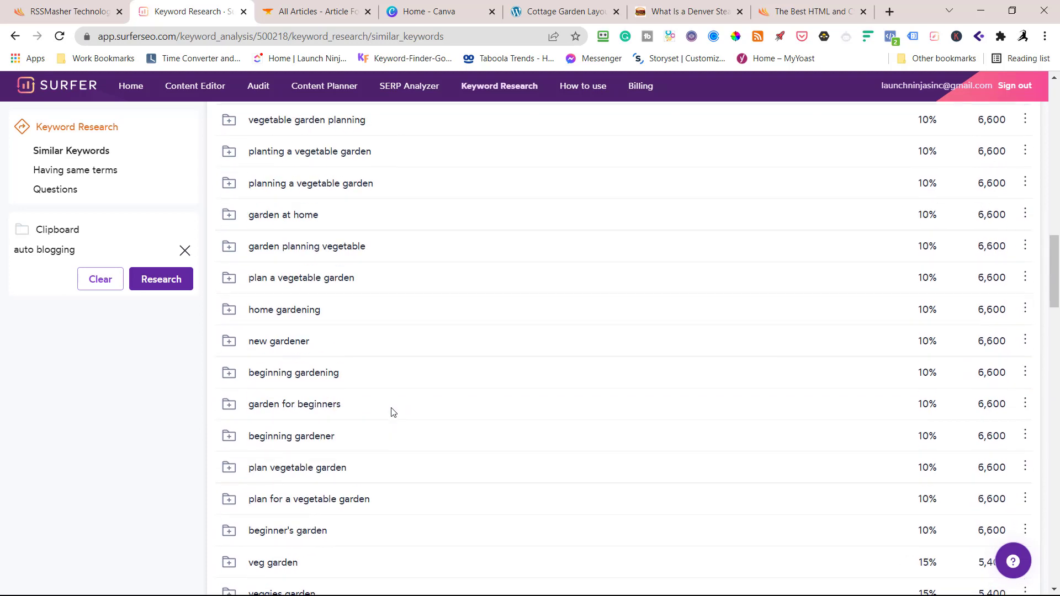
{"action": "scroll", "coordinate": [392, 412], "scroll_direction": "up", "scroll_amount": 10}
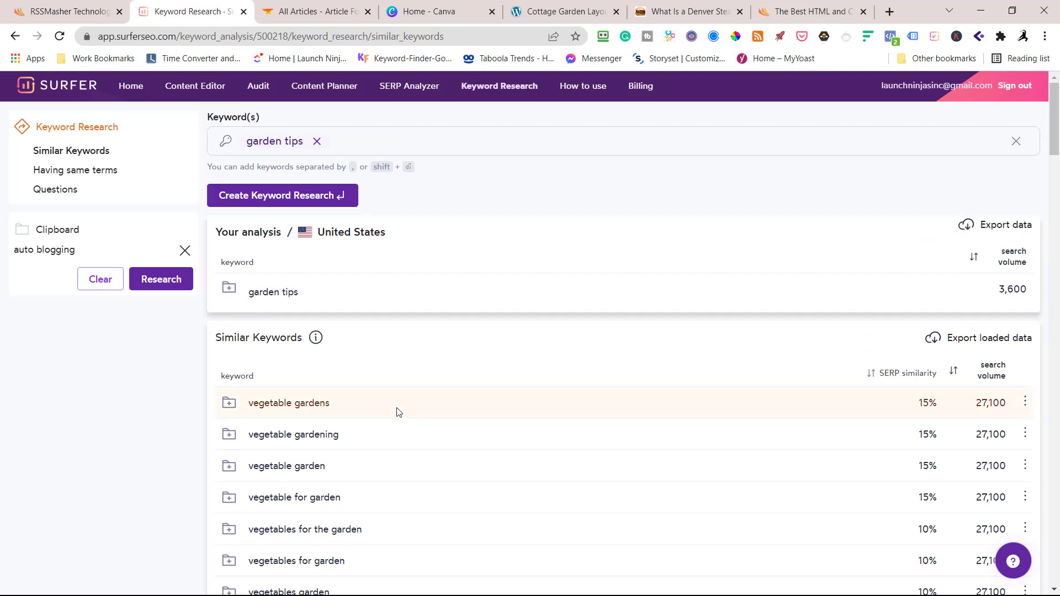
Step: Open the saved "herb gardens" plan in Content Planner and look over its keyword clusters
{"action": "left_click", "coordinate": [325, 85]}
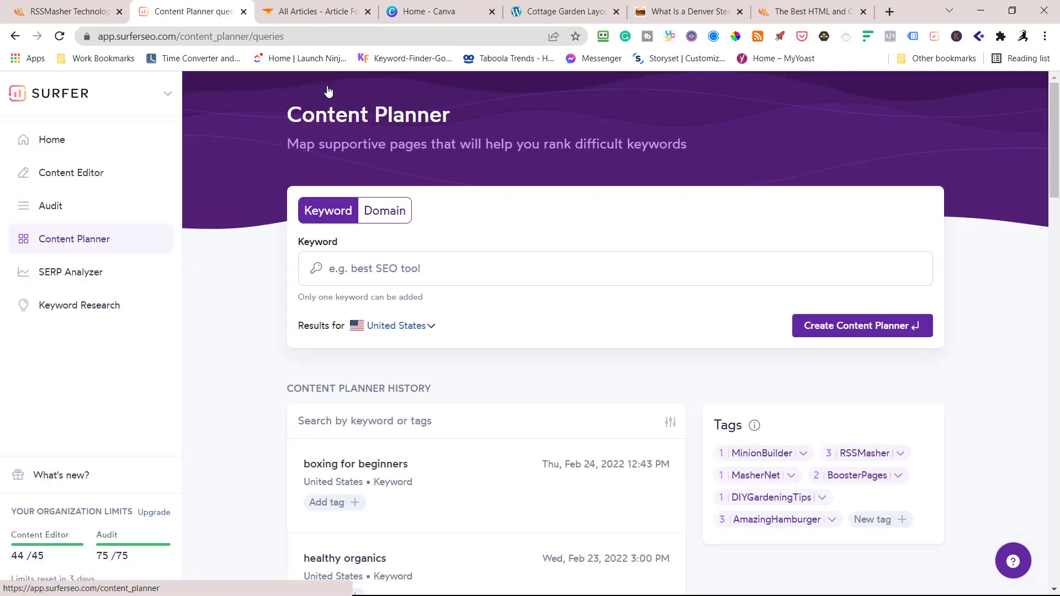
{"action": "scroll", "coordinate": [367, 158], "scroll_direction": "down", "scroll_amount": 5}
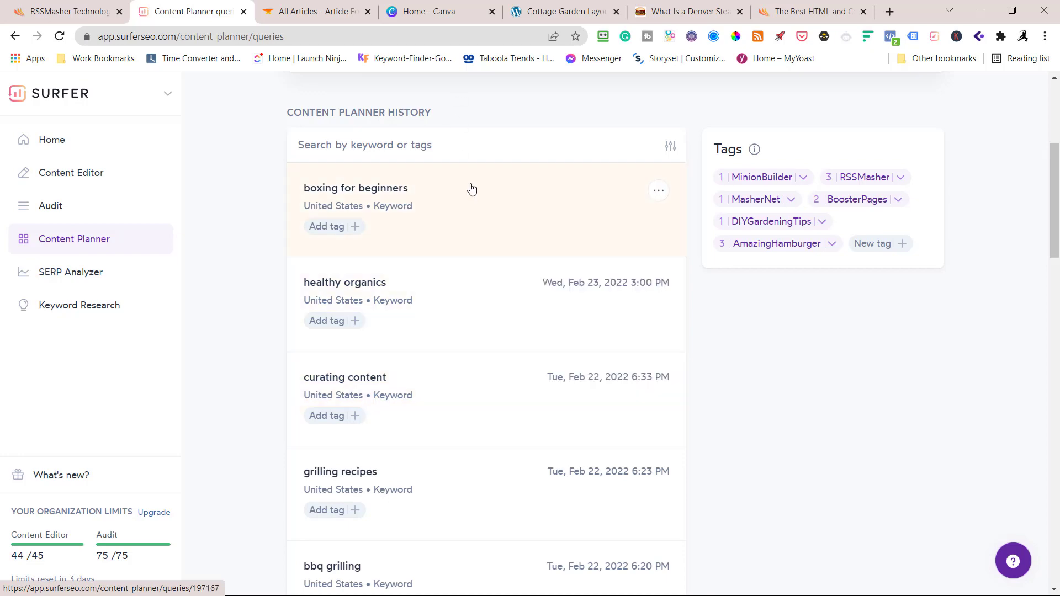
{"action": "scroll", "coordinate": [468, 224], "scroll_direction": "down", "scroll_amount": 8}
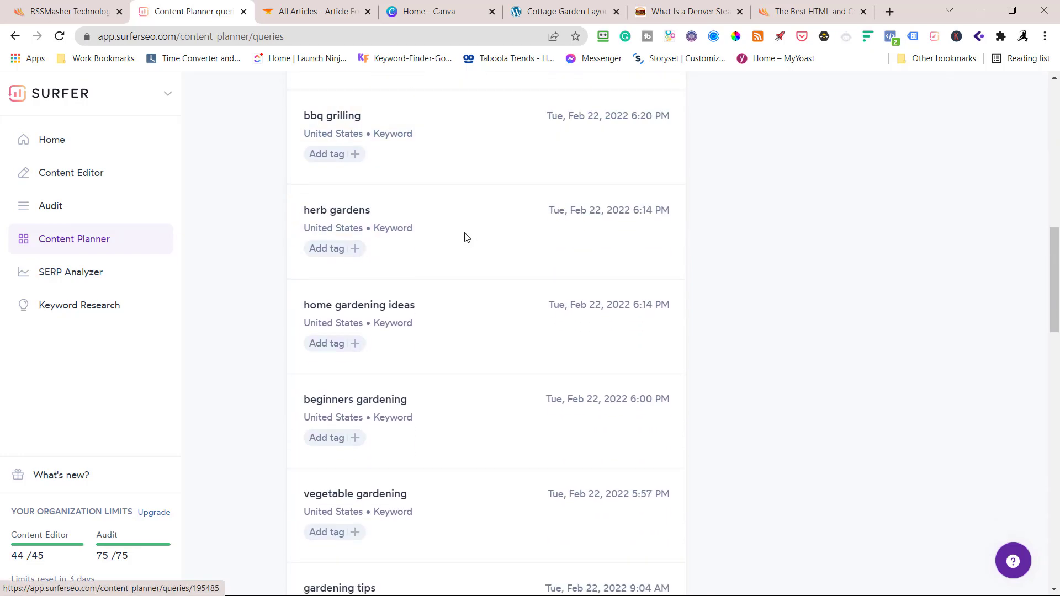
{"action": "left_click", "coordinate": [464, 231]}
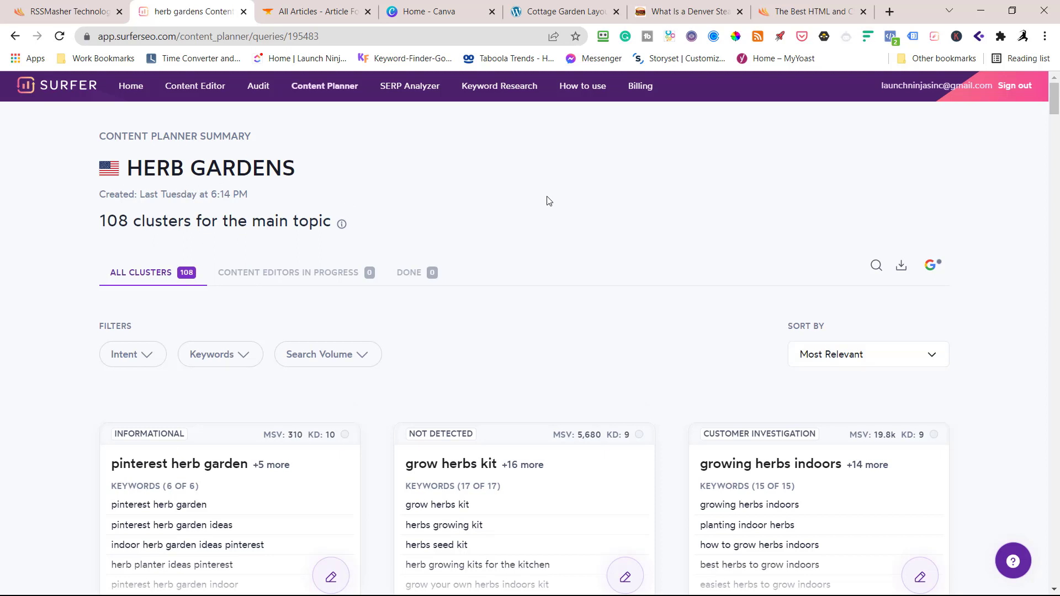
{"action": "scroll", "coordinate": [548, 206], "scroll_direction": "down", "scroll_amount": 3}
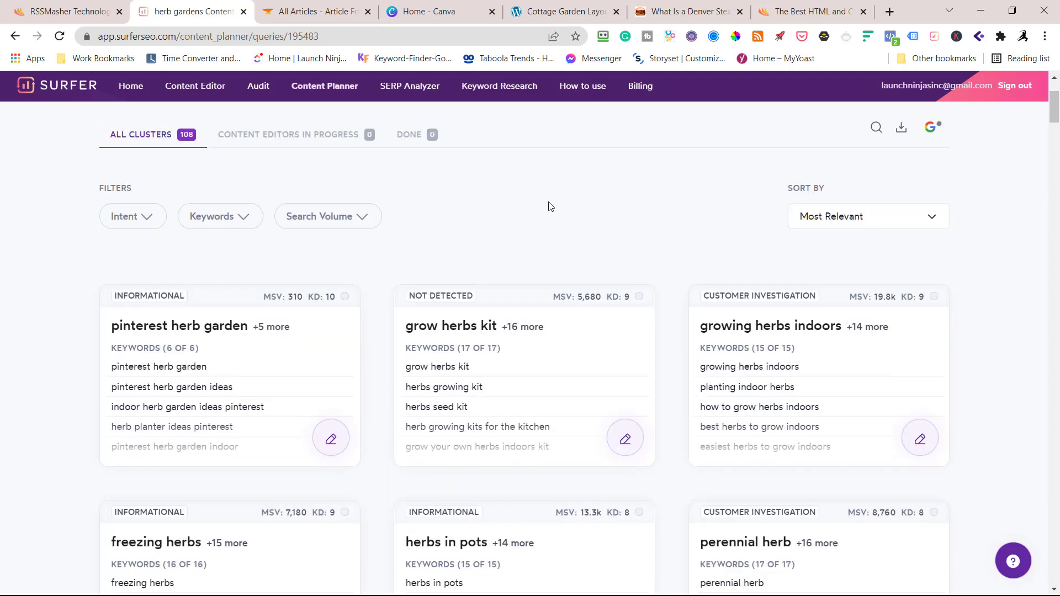
{"action": "scroll", "coordinate": [549, 206], "scroll_direction": "up", "scroll_amount": 3}
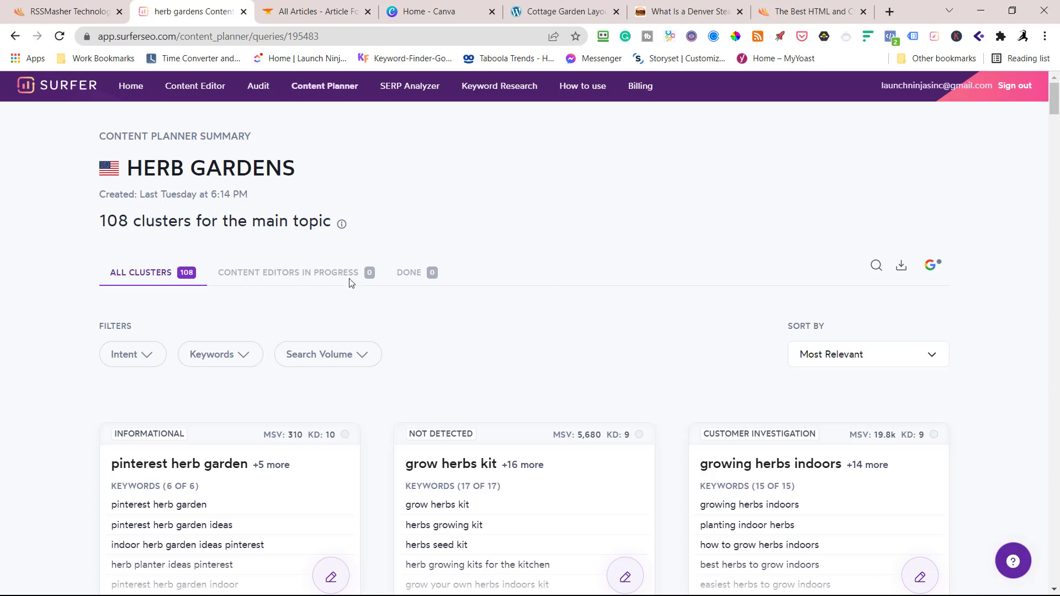
Step: Create a new Content Planner query for the keyword "How to cook a steak" with United States results
{"action": "left_click", "coordinate": [328, 91]}
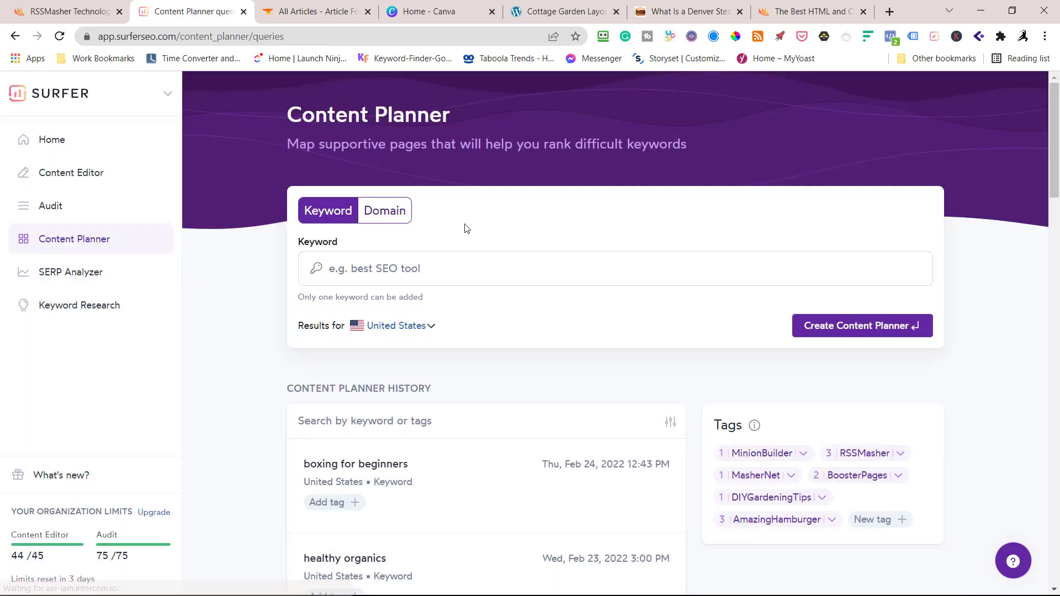
{"action": "scroll", "coordinate": [467, 272], "scroll_direction": "down", "scroll_amount": 10}
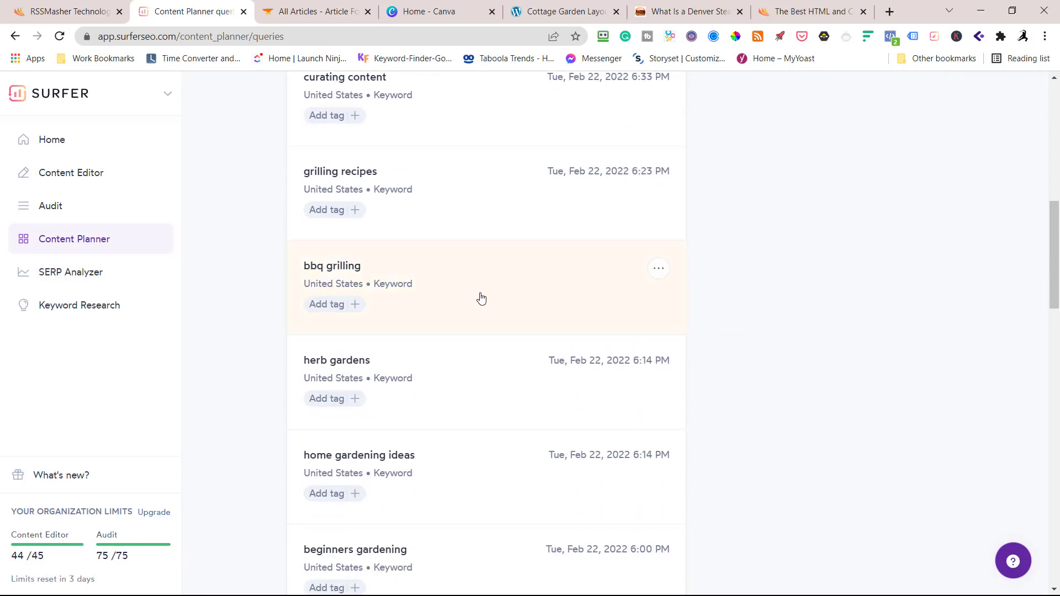
{"action": "scroll", "coordinate": [480, 298], "scroll_direction": "up", "scroll_amount": 10}
{"action": "left_click", "coordinate": [436, 266]}
{"action": "type", "text": "How to c"}
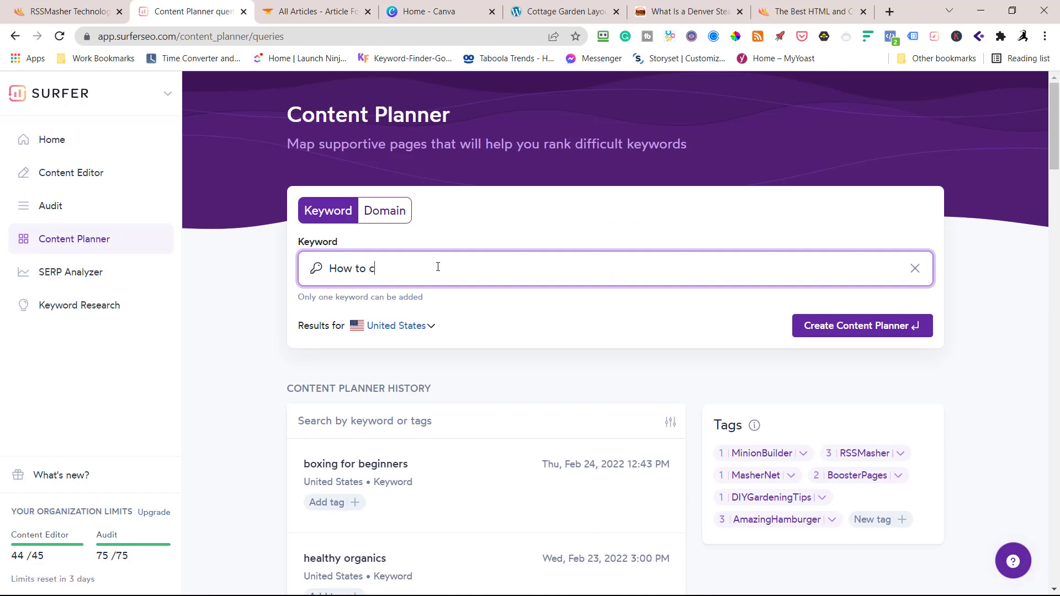
{"action": "type", "text": "ook a steak"}
{"action": "left_click", "coordinate": [842, 326]}
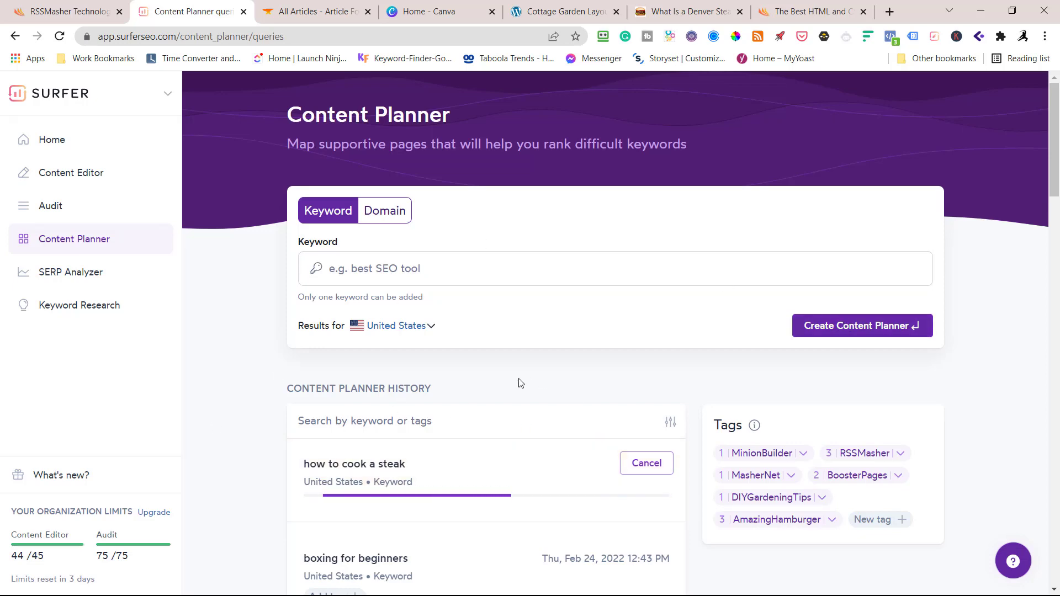
Step: Open the saved "herb gardens" plan from the Content Planner history and export its keyword clusters as a CSV file
{"action": "scroll", "coordinate": [552, 390], "scroll_direction": "down", "scroll_amount": 13}
{"action": "scroll", "coordinate": [542, 393], "scroll_direction": "up", "scroll_amount": 8}
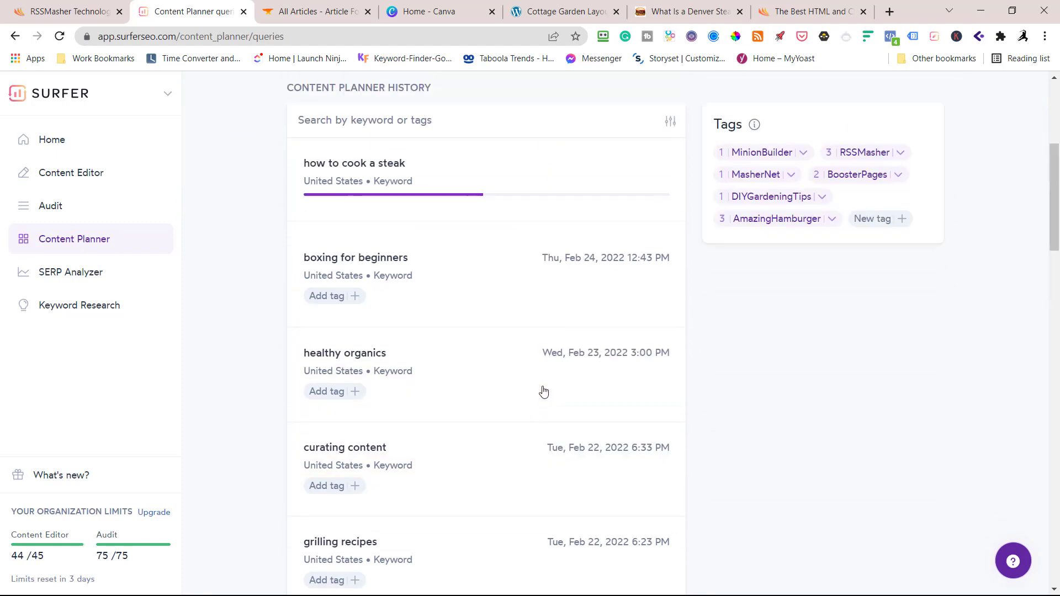
{"action": "scroll", "coordinate": [543, 391], "scroll_direction": "down", "scroll_amount": 3}
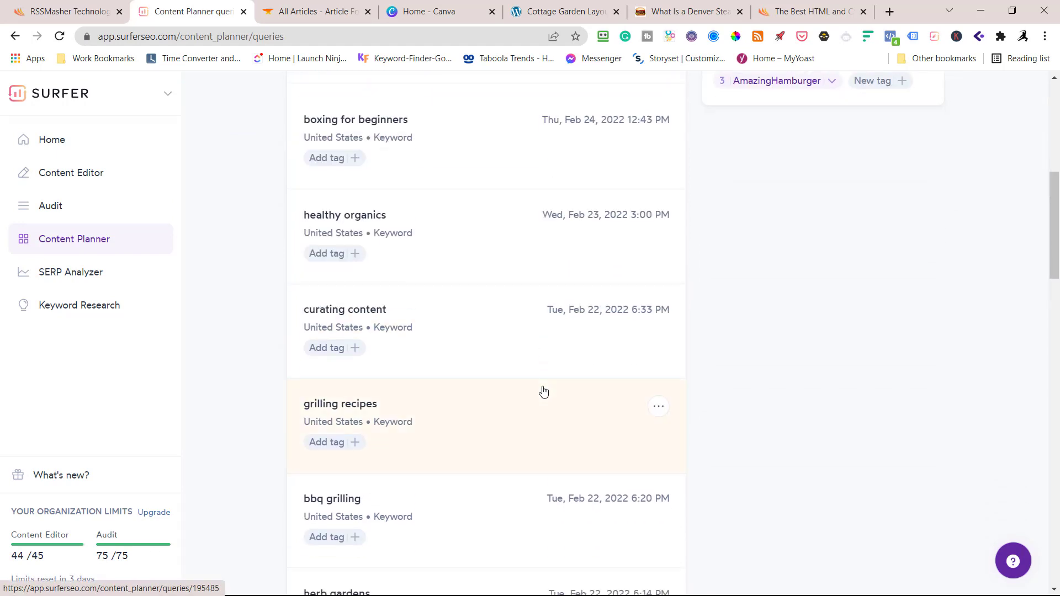
{"action": "scroll", "coordinate": [543, 398], "scroll_direction": "down", "scroll_amount": 3}
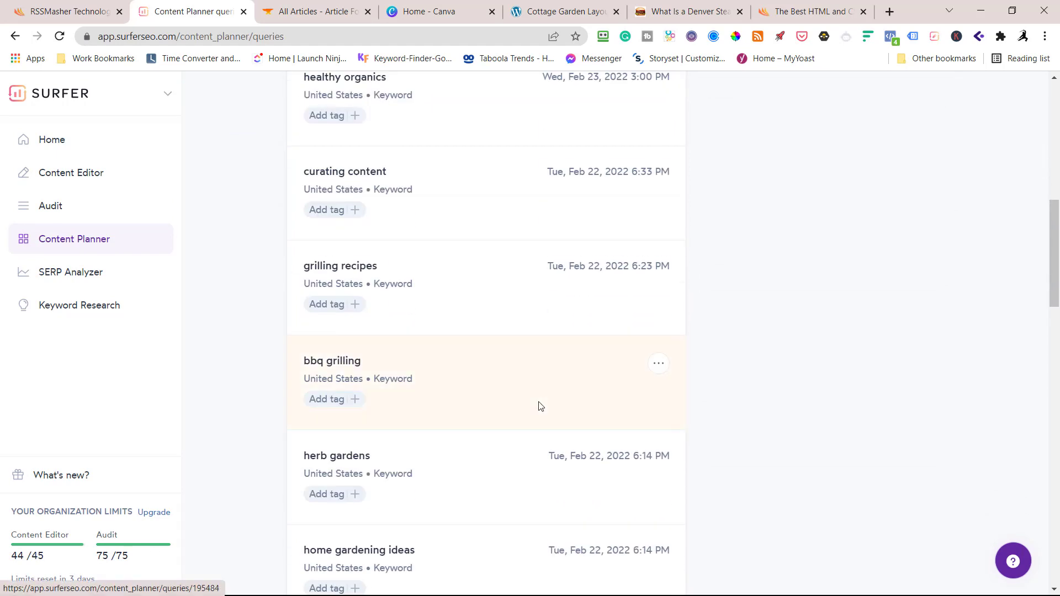
{"action": "scroll", "coordinate": [539, 407], "scroll_direction": "down", "scroll_amount": 7}
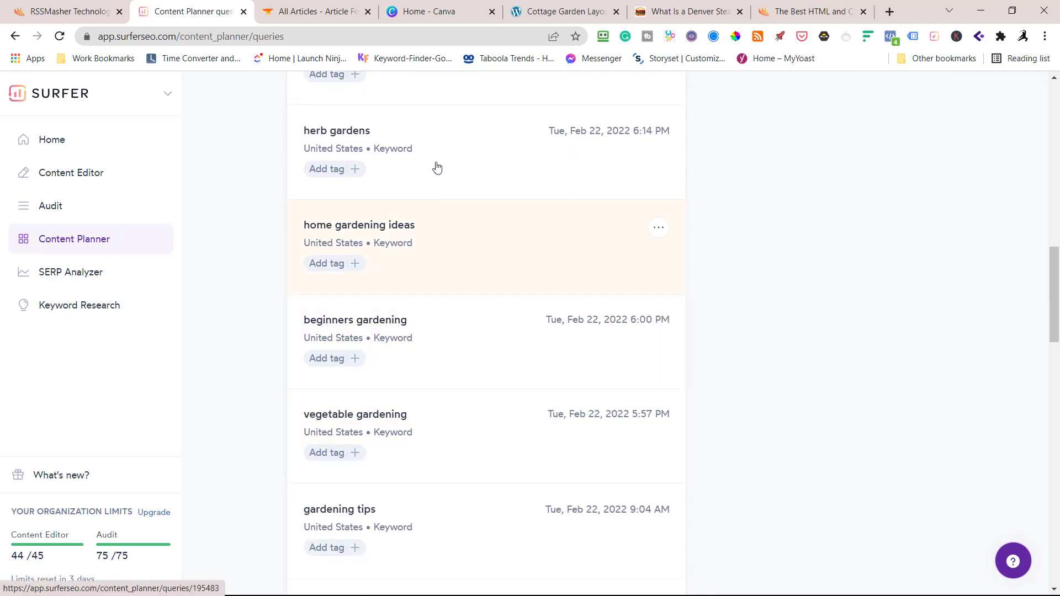
{"action": "left_click", "coordinate": [458, 154]}
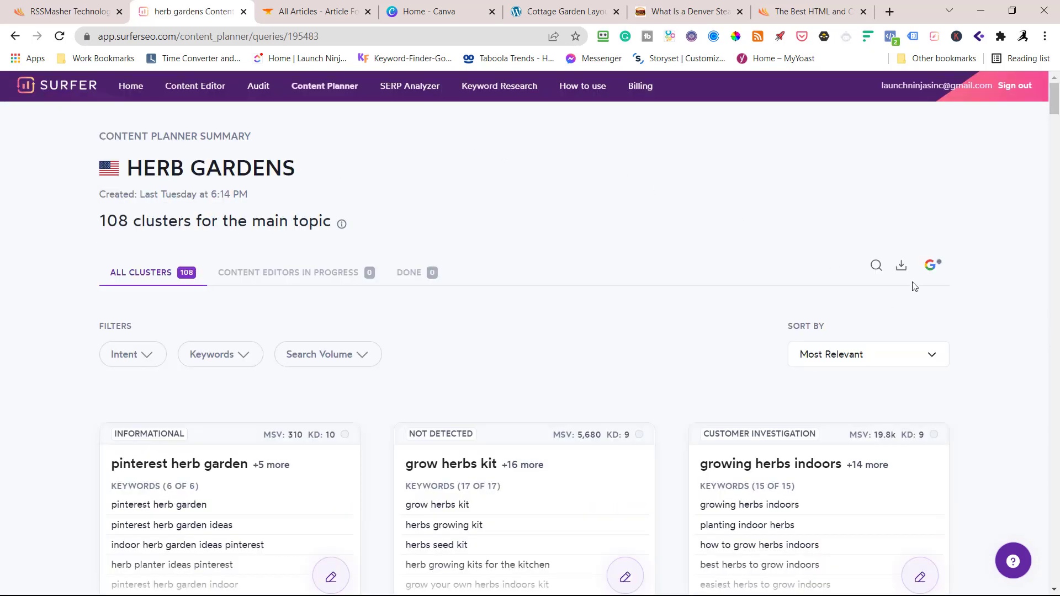
{"action": "left_click", "coordinate": [902, 268]}
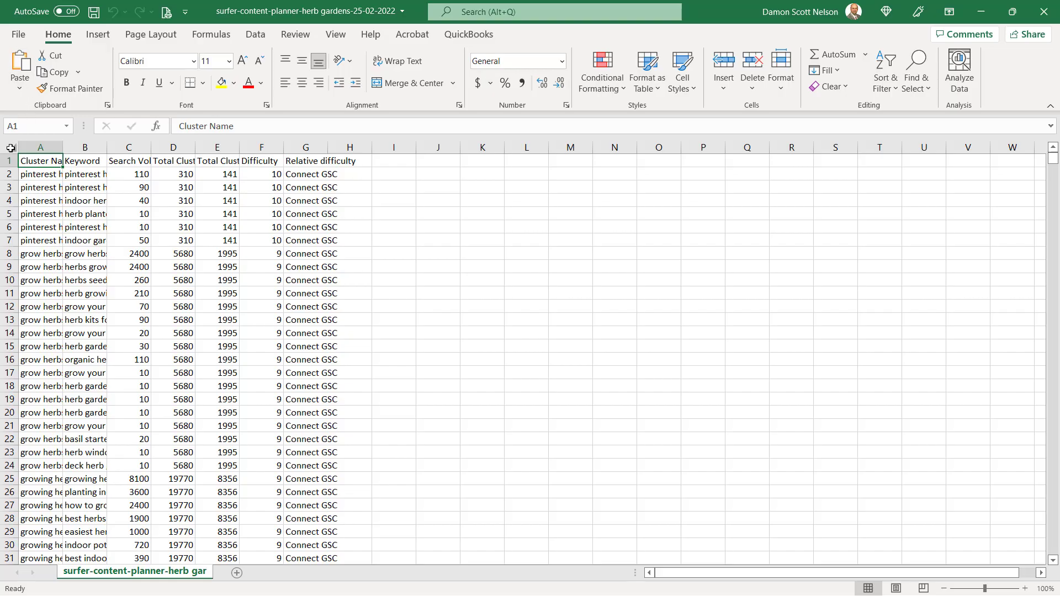
Step: In Excel, autofit the width of all columns in the exported herb gardens sheet and clear the full-sheet selection
{"action": "left_click", "coordinate": [10, 147]}
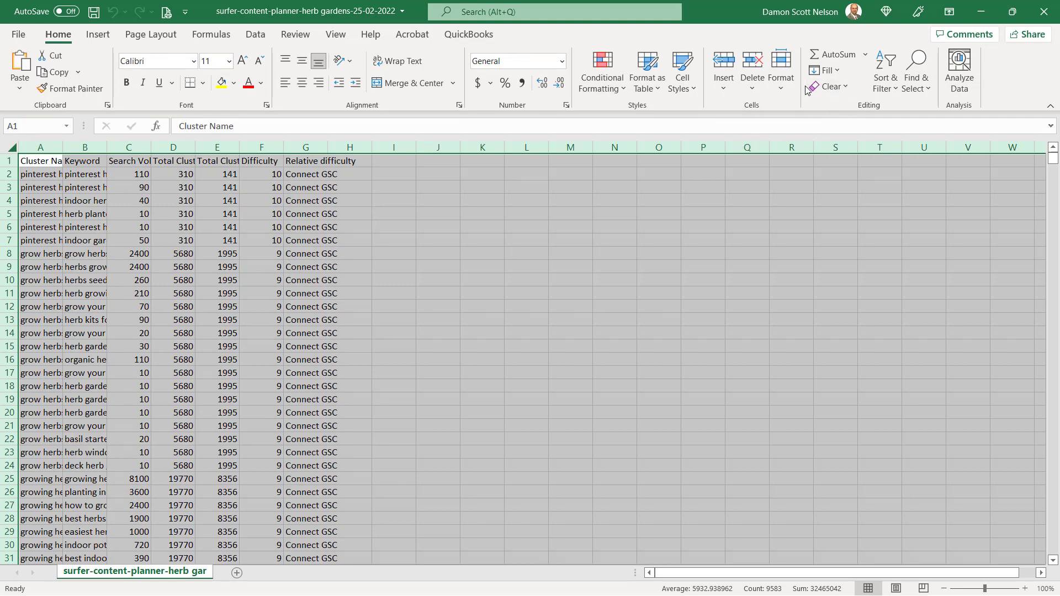
{"action": "left_click", "coordinate": [782, 90]}
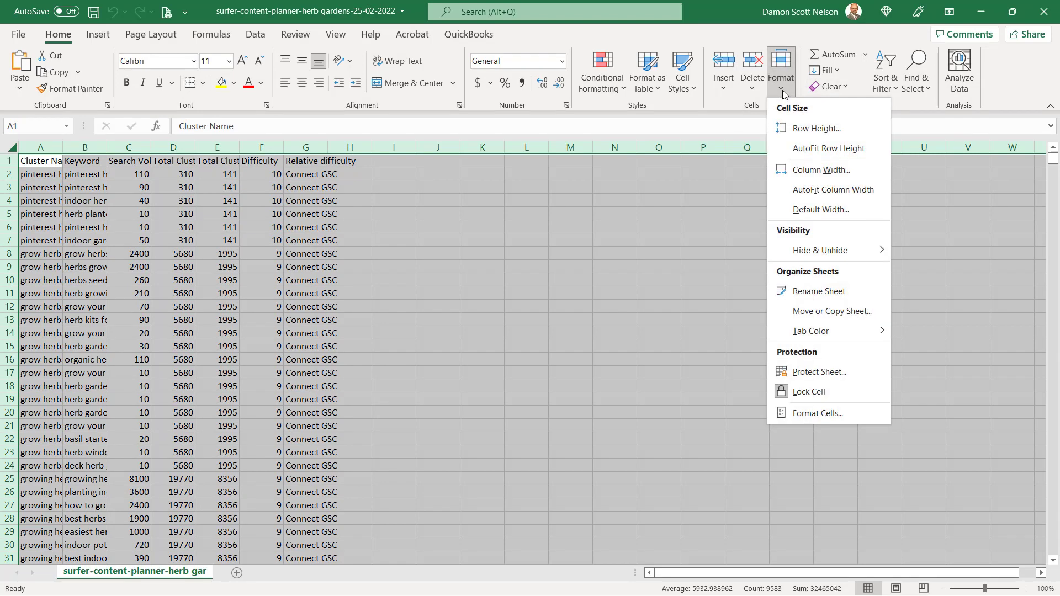
{"action": "left_click", "coordinate": [833, 190]}
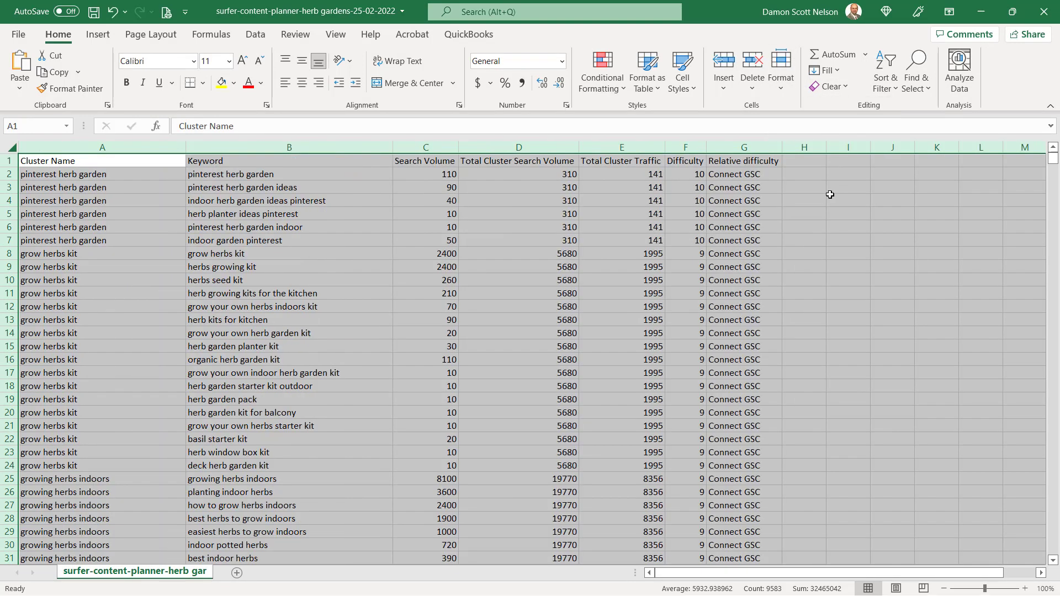
{"action": "left_click", "coordinate": [148, 176]}
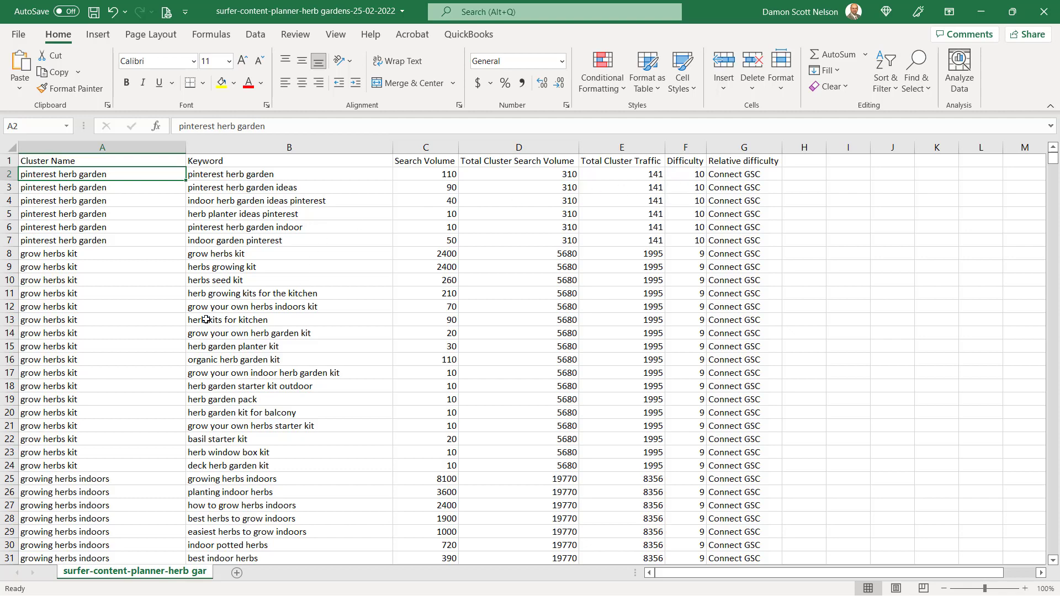
Step: Look through the exported cluster names, keywords and search volumes, and return to the start of the sheet
{"action": "scroll", "coordinate": [117, 326], "scroll_direction": "down", "scroll_amount": 13}
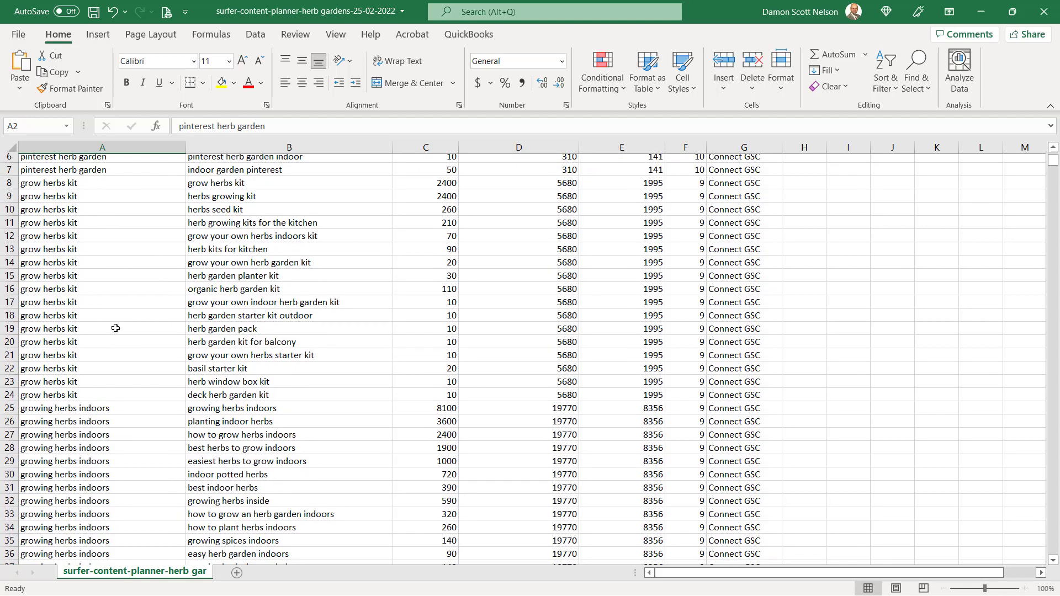
{"action": "scroll", "coordinate": [117, 326], "scroll_direction": "down", "scroll_amount": 17}
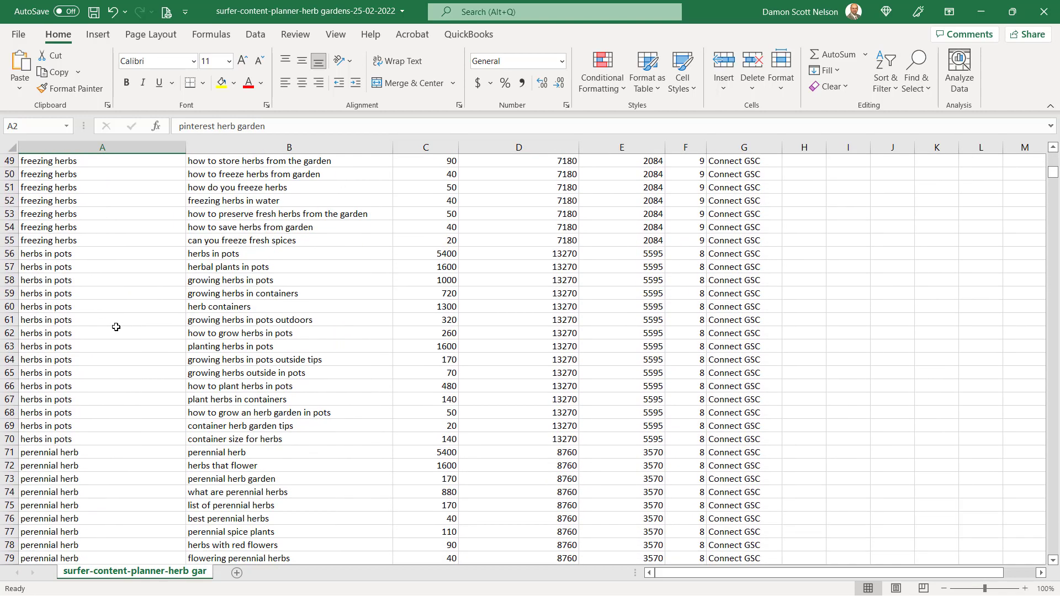
{"action": "scroll", "coordinate": [116, 327], "scroll_direction": "down", "scroll_amount": 20}
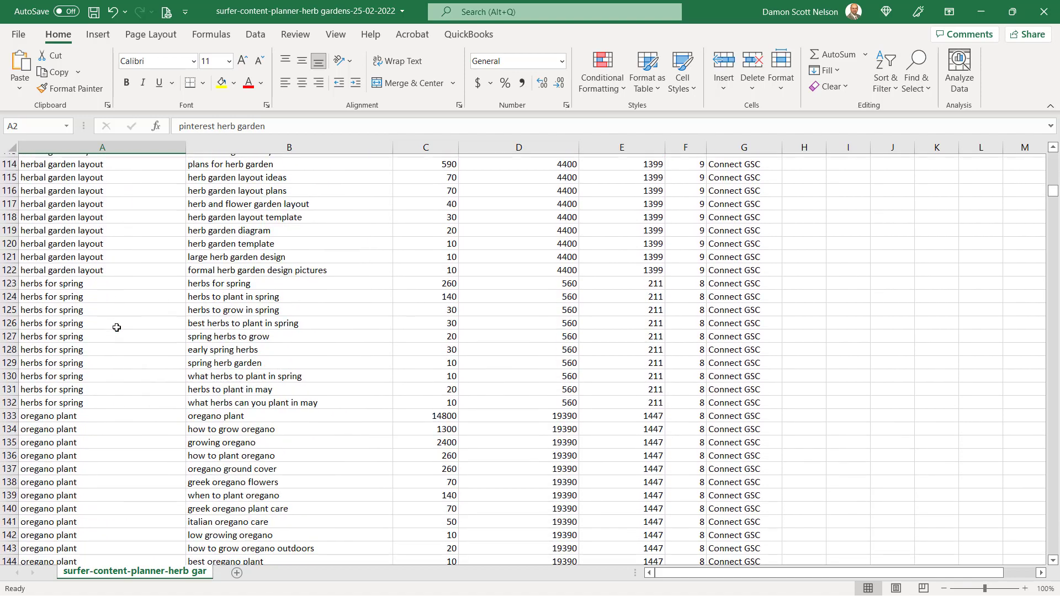
{"action": "scroll", "coordinate": [116, 327], "scroll_direction": "down", "scroll_amount": 8}
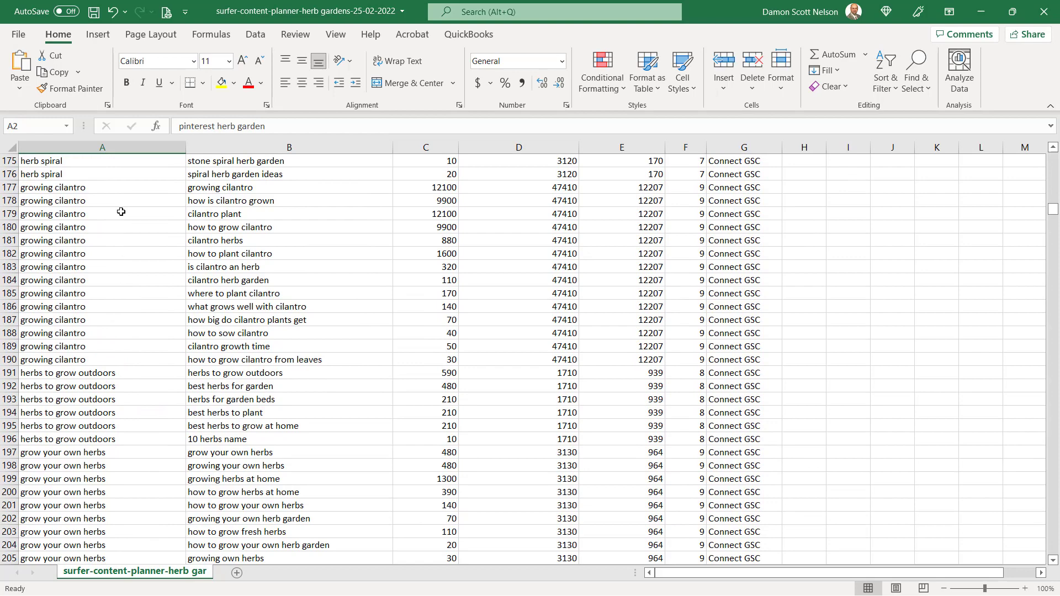
{"action": "scroll", "coordinate": [143, 378], "scroll_direction": "down", "scroll_amount": 2}
{"action": "scroll", "coordinate": [157, 358], "scroll_direction": "down", "scroll_amount": 7}
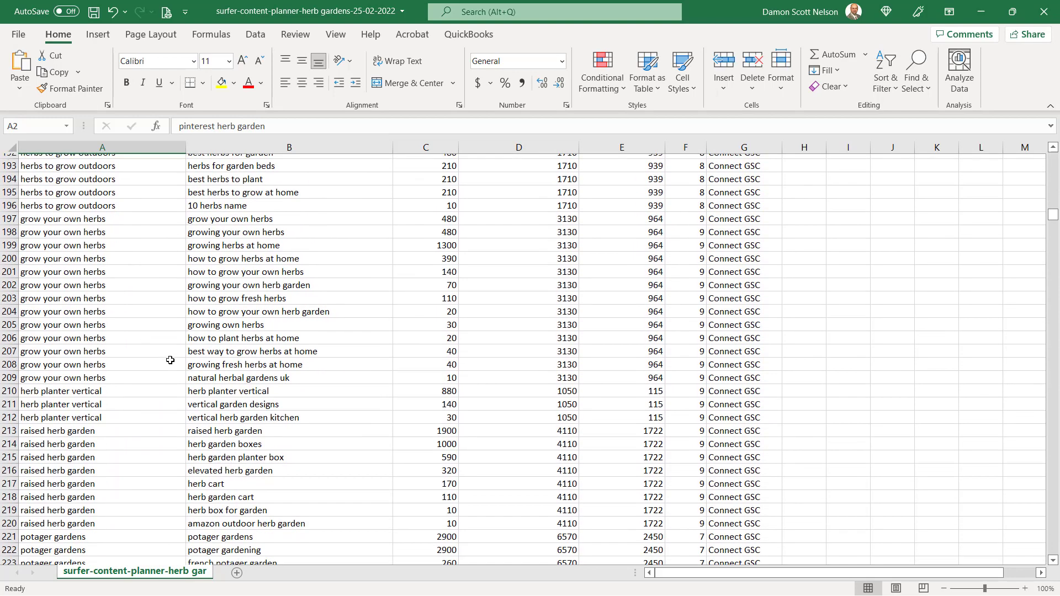
{"action": "scroll", "coordinate": [161, 353], "scroll_direction": "up", "scroll_amount": 15}
{"action": "scroll", "coordinate": [161, 352], "scroll_direction": "up", "scroll_amount": 20}
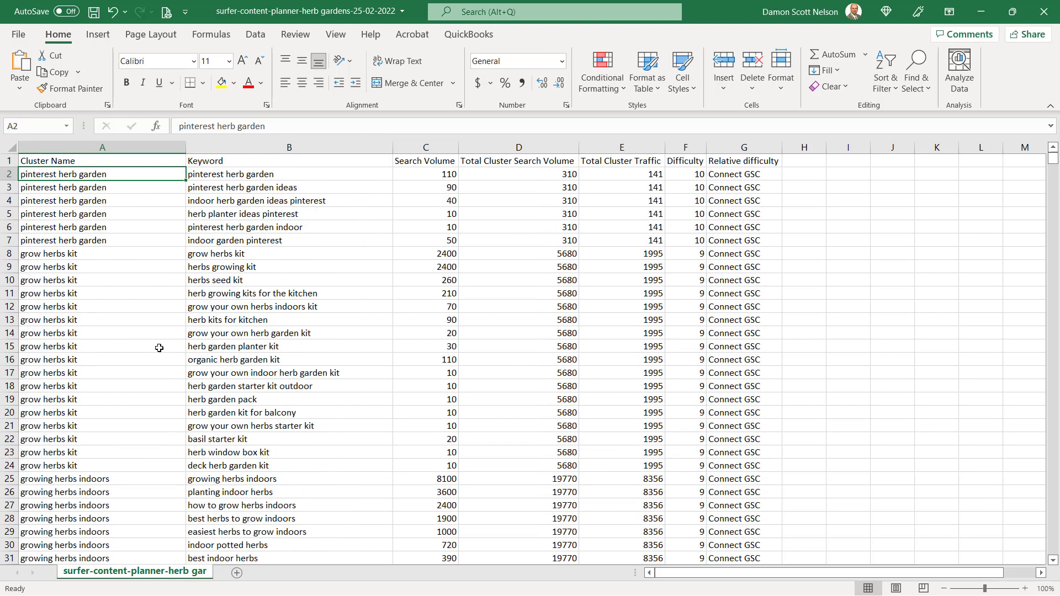
Step: Save the herb gardens CSV over the existing file in Downloads, close the workbook and switch back to Surfer
{"action": "left_click", "coordinate": [1045, 12]}
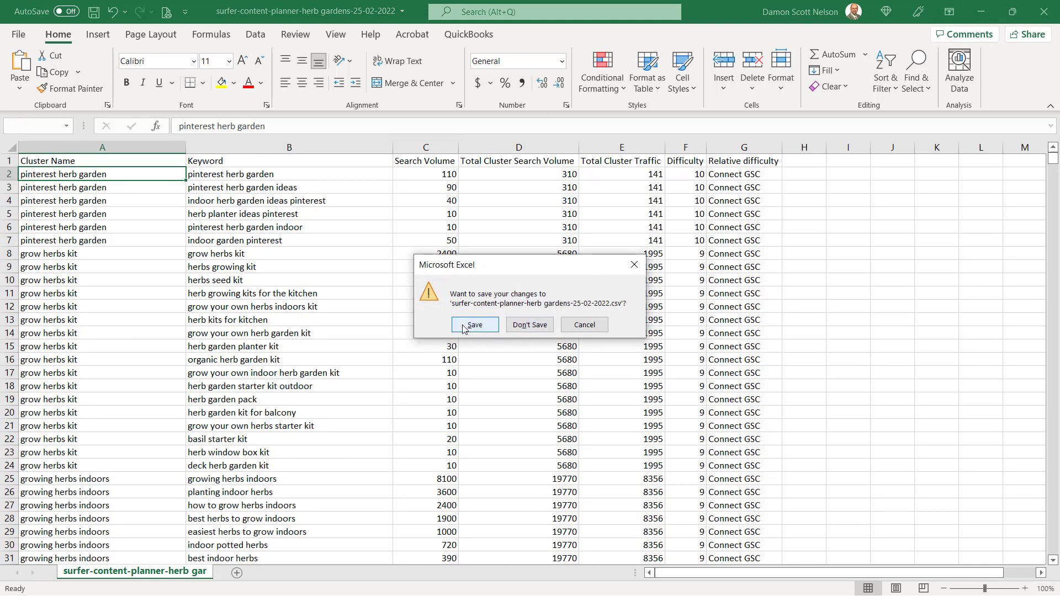
{"action": "left_click", "coordinate": [476, 326]}
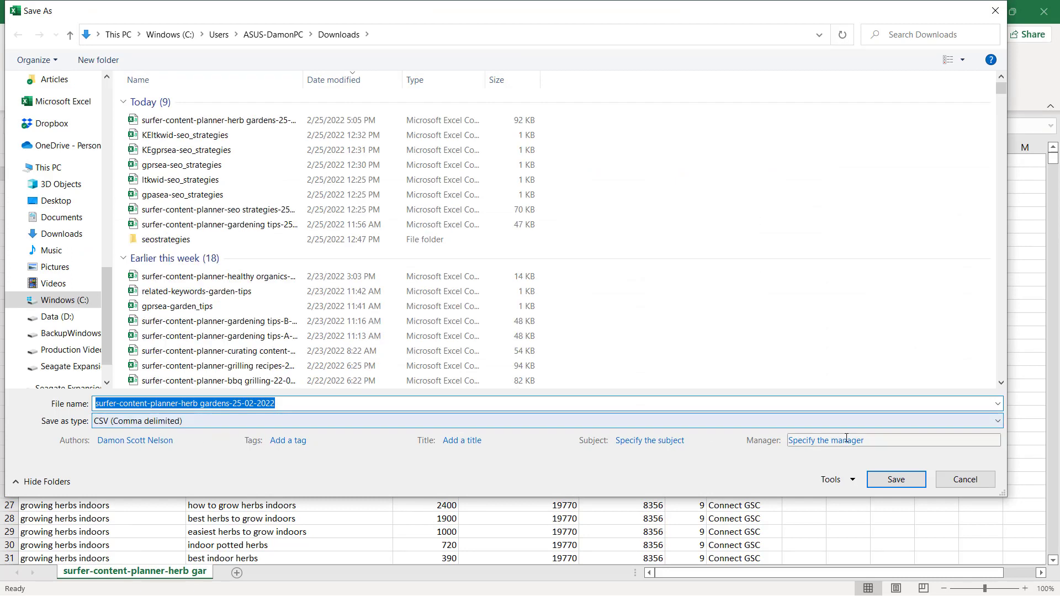
{"action": "left_click", "coordinate": [889, 480]}
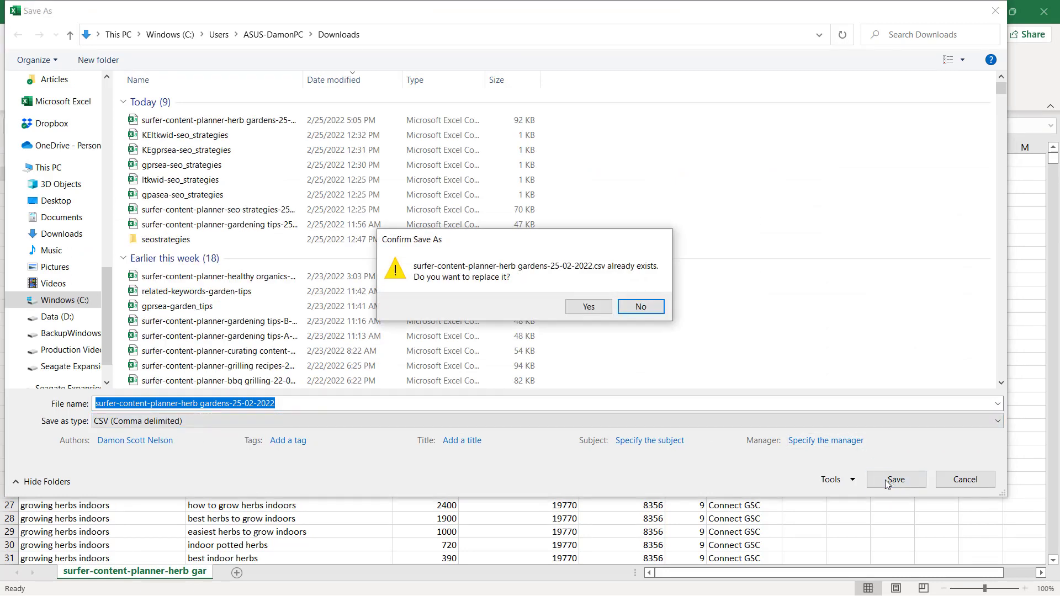
{"action": "left_click", "coordinate": [588, 307]}
{"action": "key", "text": "ctrl+w"}
{"action": "key", "text": "alt+Tab"}
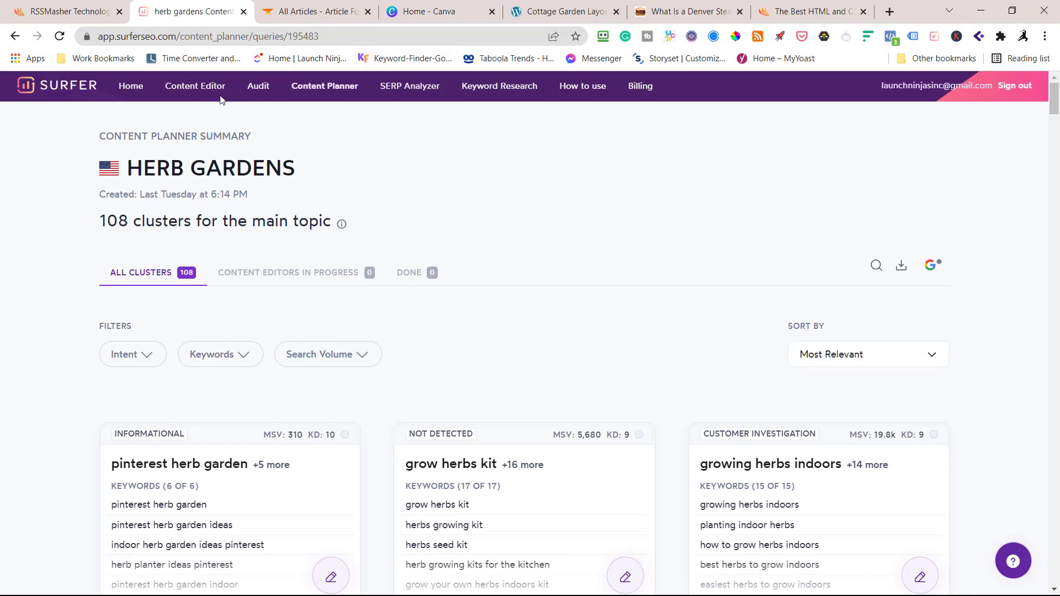
Step: Open the "how to cook a steak" plan, look over its clusters, export them as a CSV file and select the plan's title
{"action": "left_click", "coordinate": [342, 88]}
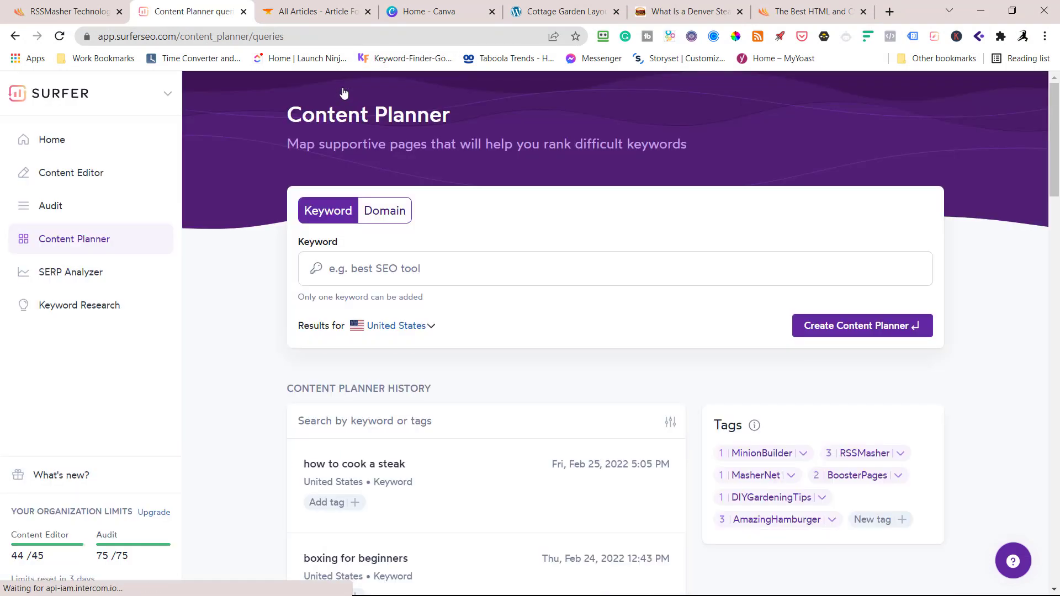
{"action": "scroll", "coordinate": [472, 273], "scroll_direction": "down", "scroll_amount": 2}
{"action": "left_click", "coordinate": [466, 351]}
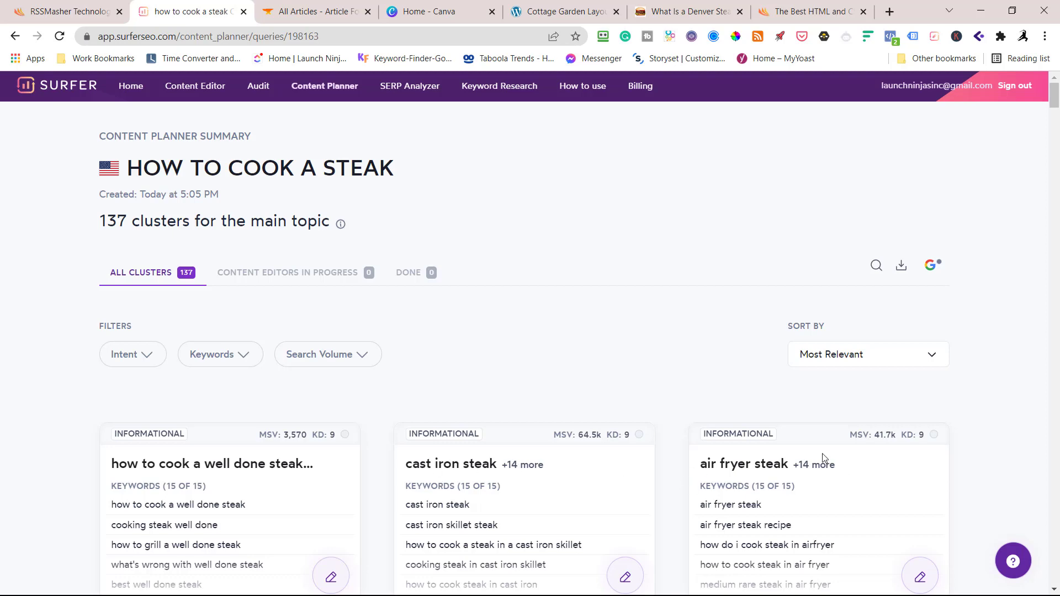
{"action": "scroll", "coordinate": [828, 453], "scroll_direction": "down", "scroll_amount": 6}
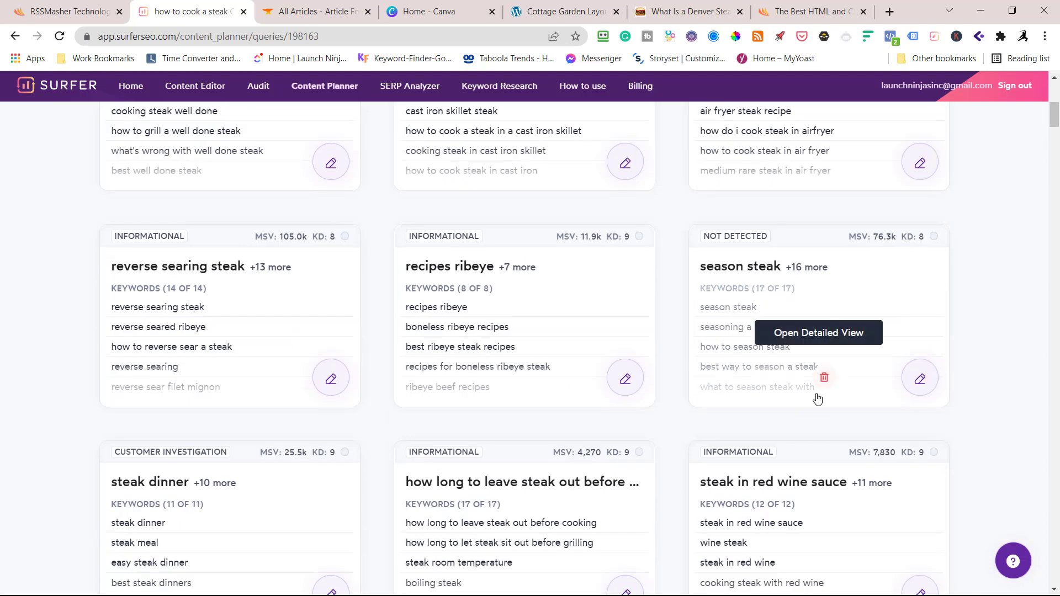
{"action": "scroll", "coordinate": [491, 387], "scroll_direction": "down", "scroll_amount": 2}
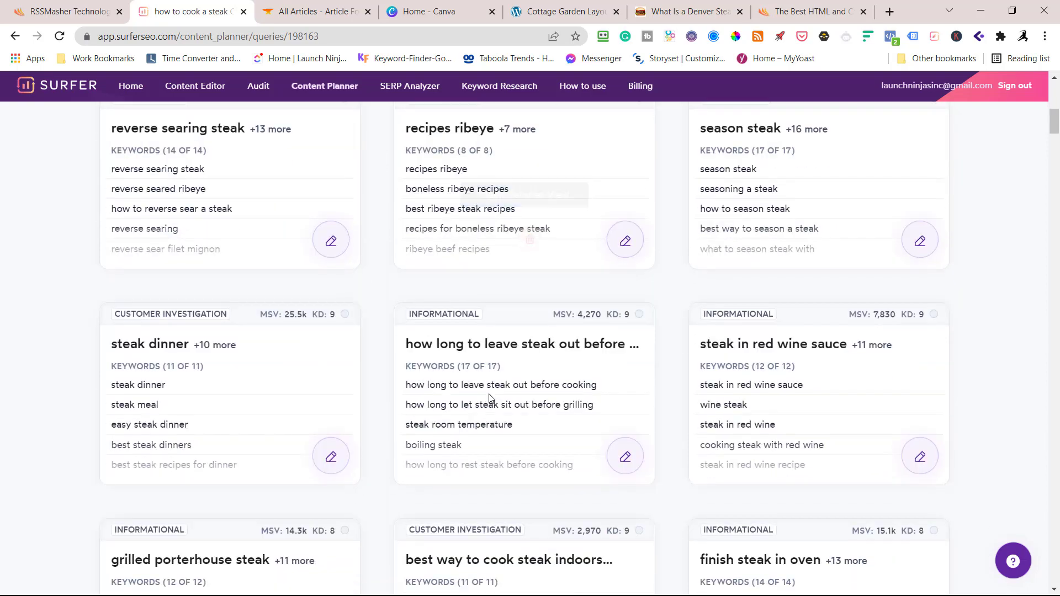
{"action": "scroll", "coordinate": [574, 388], "scroll_direction": "up", "scroll_amount": 6}
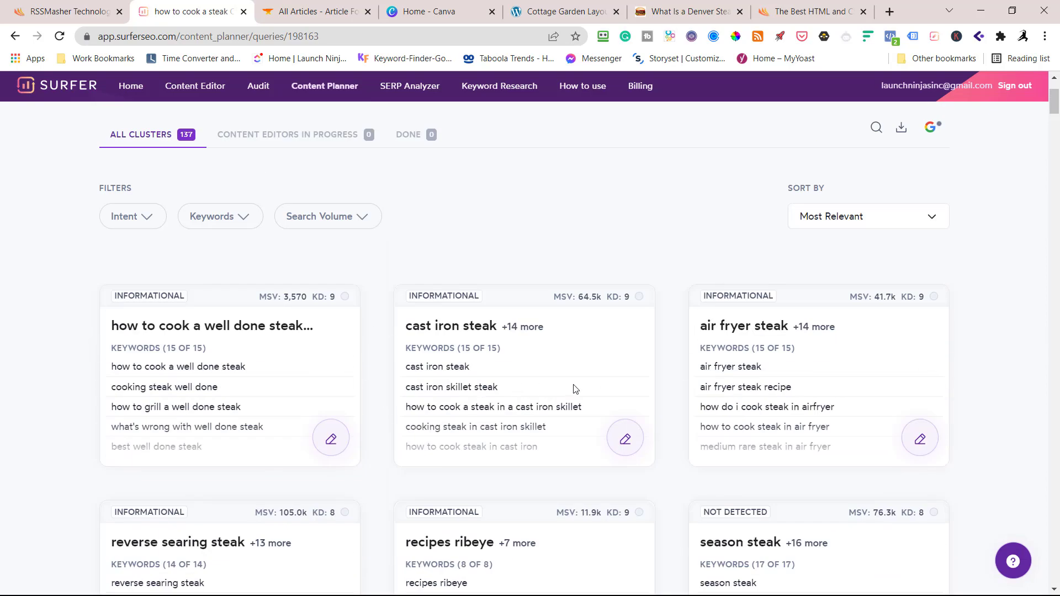
{"action": "scroll", "coordinate": [574, 387], "scroll_direction": "up", "scroll_amount": 2}
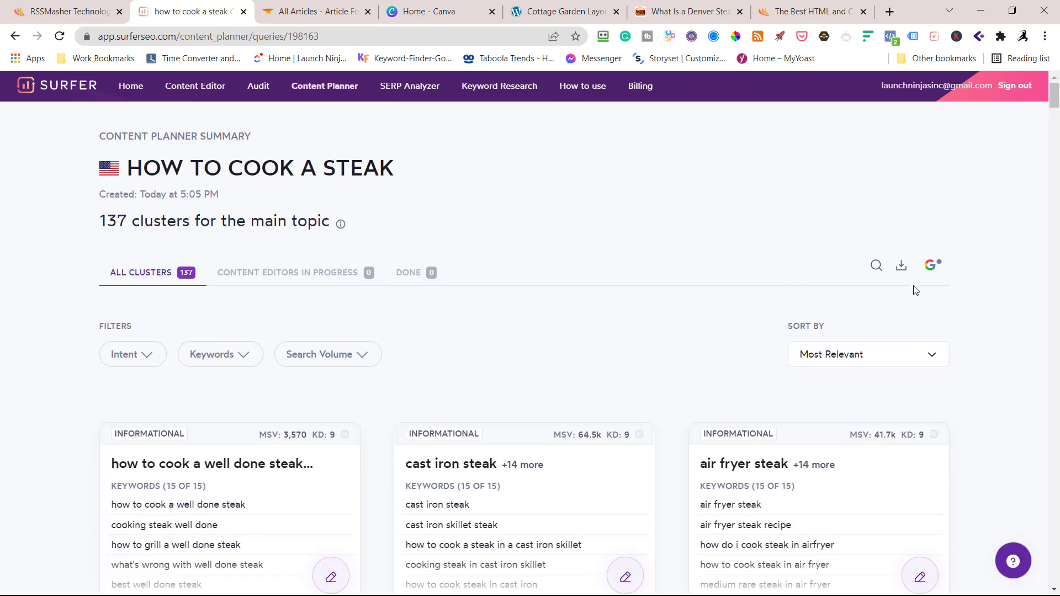
{"action": "left_click", "coordinate": [901, 266]}
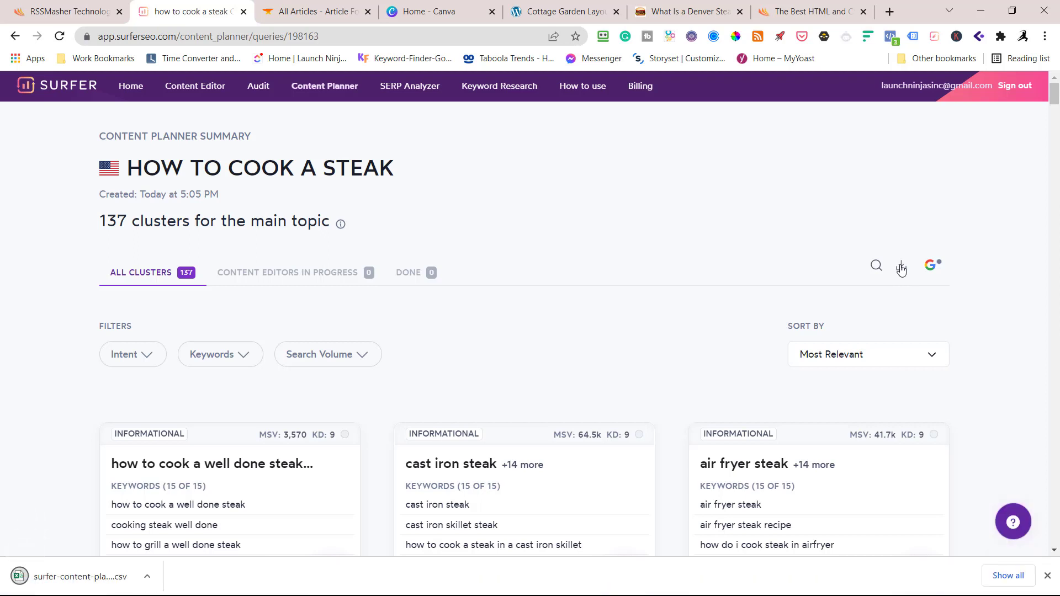
{"action": "left_click_drag", "start_coordinate": [396, 171], "coordinate": [167, 168]}
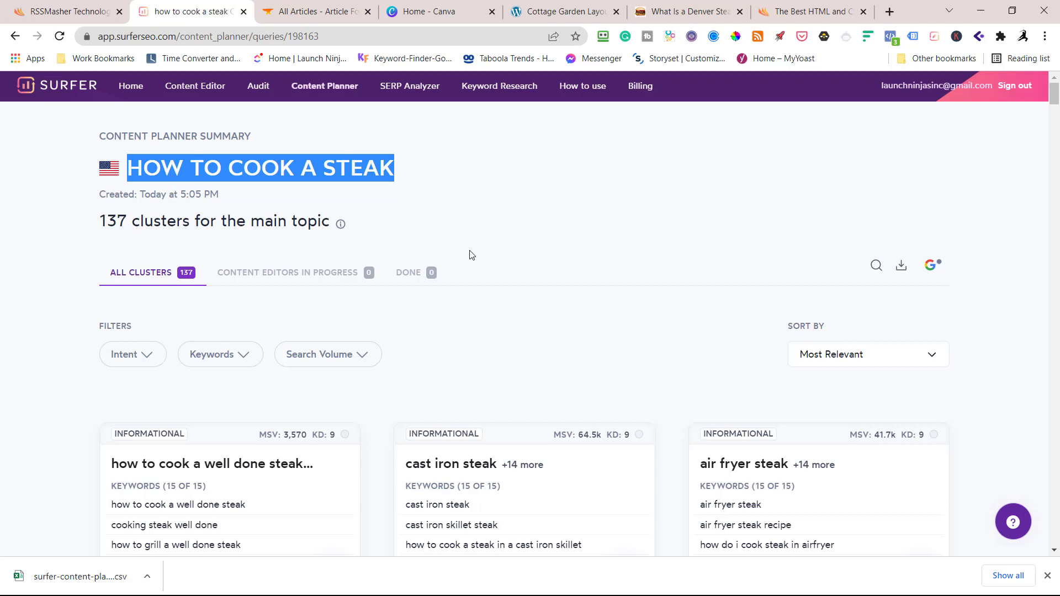
Step: Switch to RSSMasher and open the Article Forge campaigns page
{"action": "left_click", "coordinate": [68, 10]}
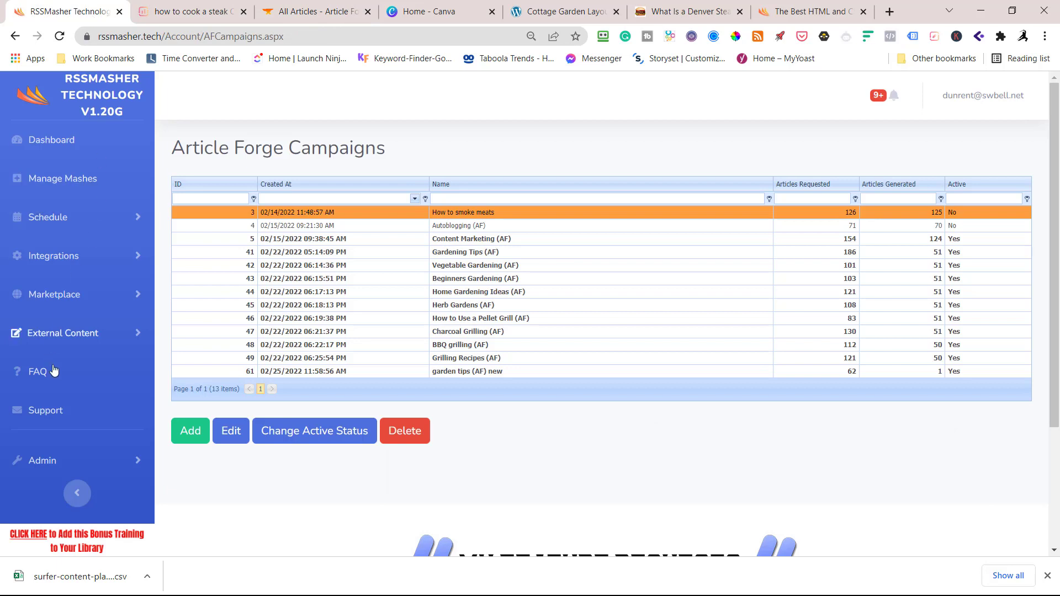
{"action": "left_click", "coordinate": [68, 334]}
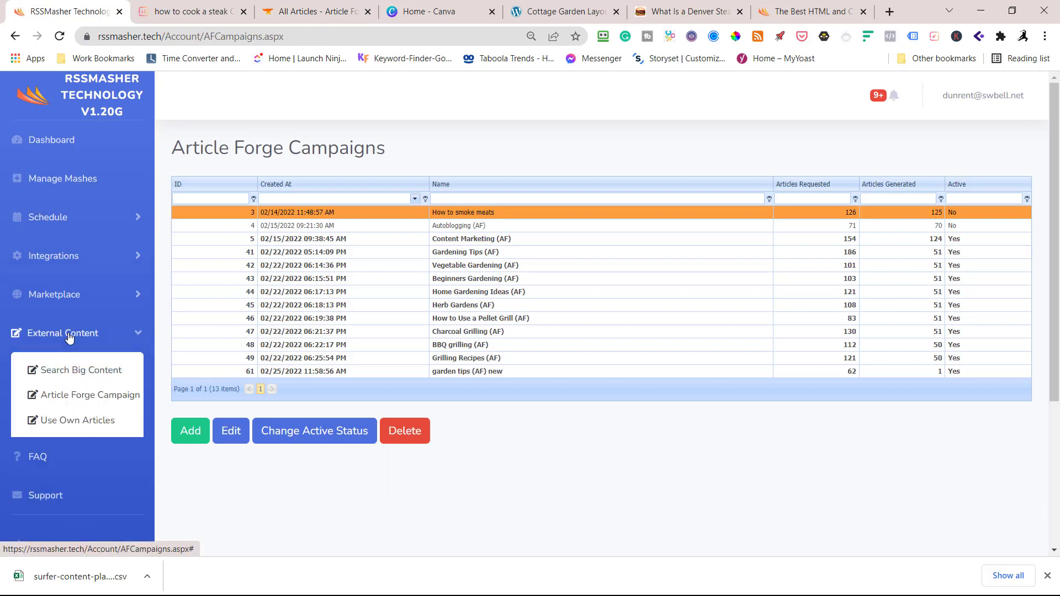
{"action": "left_click", "coordinate": [88, 401]}
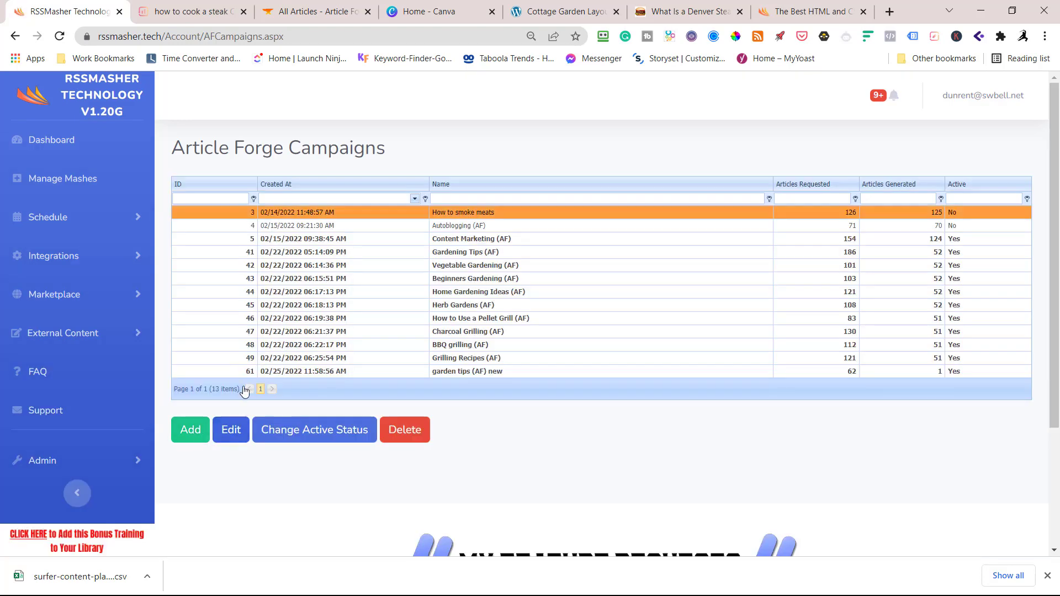
Step: Add an Article Forge campaign named "How to Cook a Steak" and save it
{"action": "left_click", "coordinate": [193, 436]}
{"action": "left_click", "coordinate": [485, 241]}
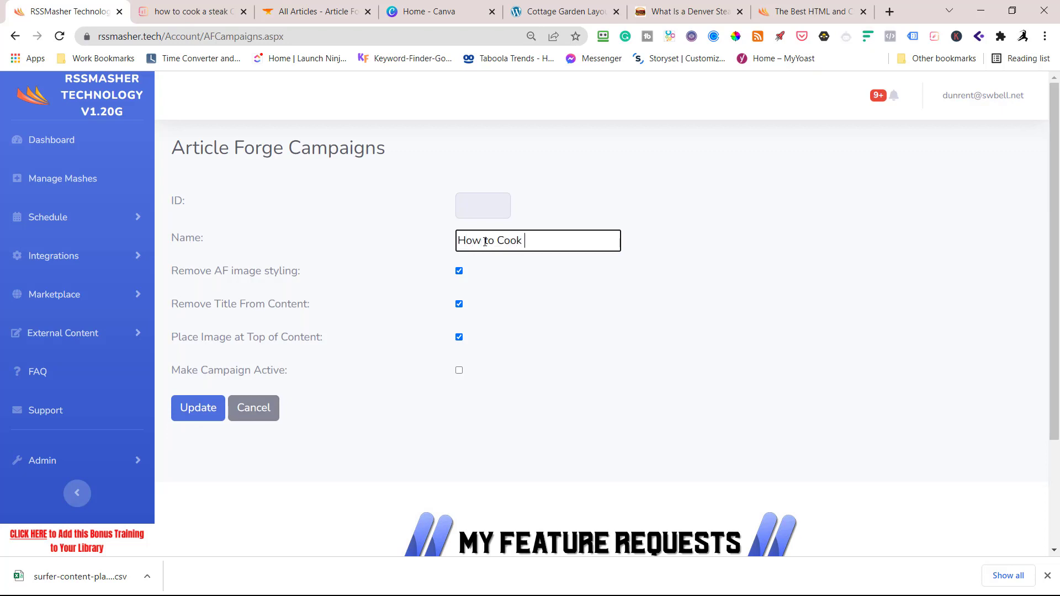
{"action": "type", "text": "How to Cook a Steak"}
{"action": "left_click", "coordinate": [678, 11]}
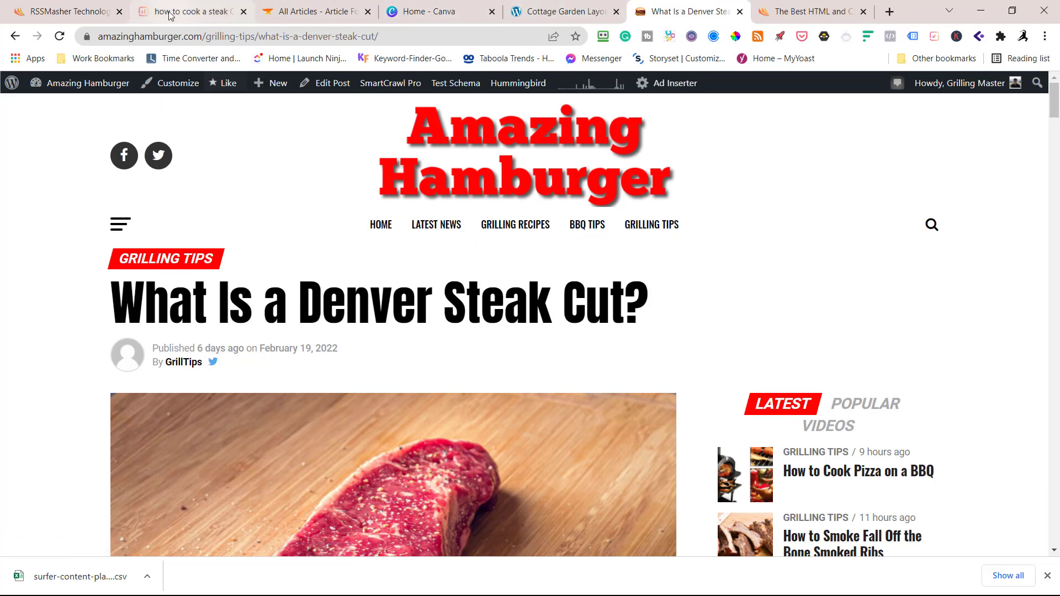
{"action": "left_click", "coordinate": [100, 13]}
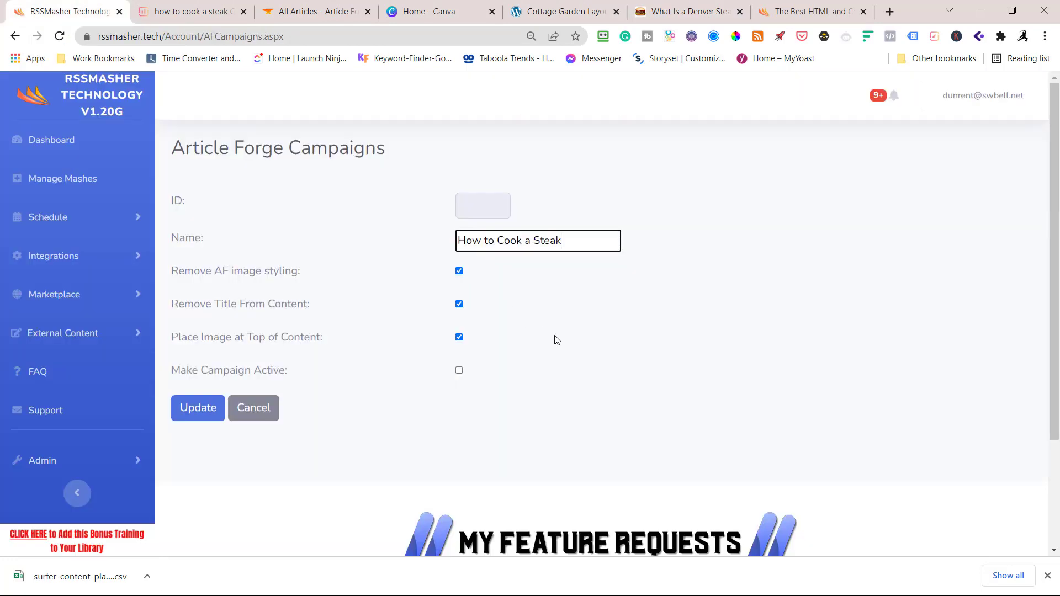
{"action": "left_click", "coordinate": [198, 408]}
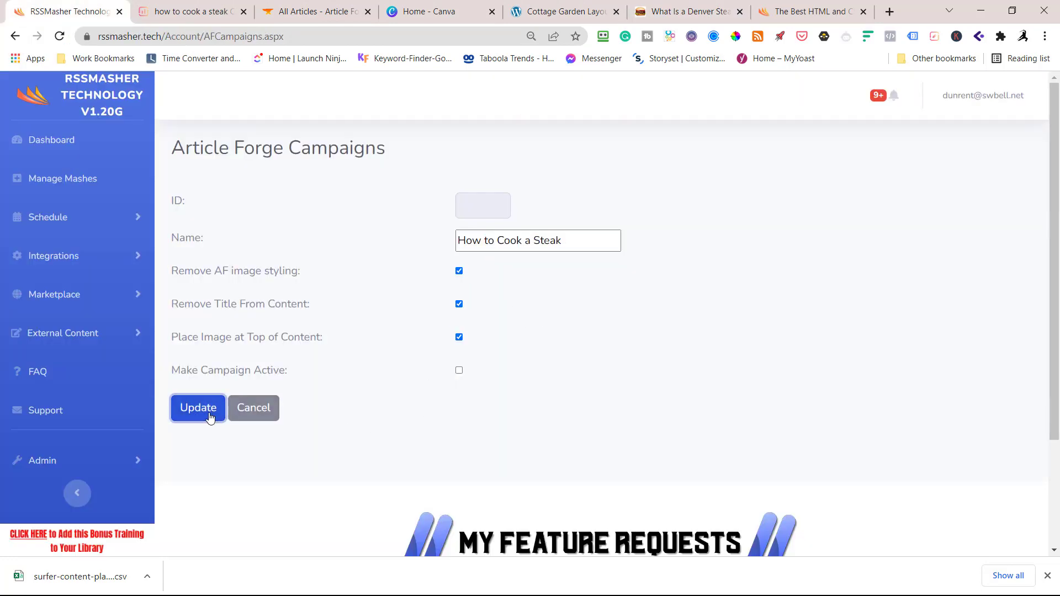
Step: Set the campaign's keyword details to CSV upload with the Surfer SEO upload type
{"action": "scroll", "coordinate": [398, 391], "scroll_direction": "down", "scroll_amount": 5}
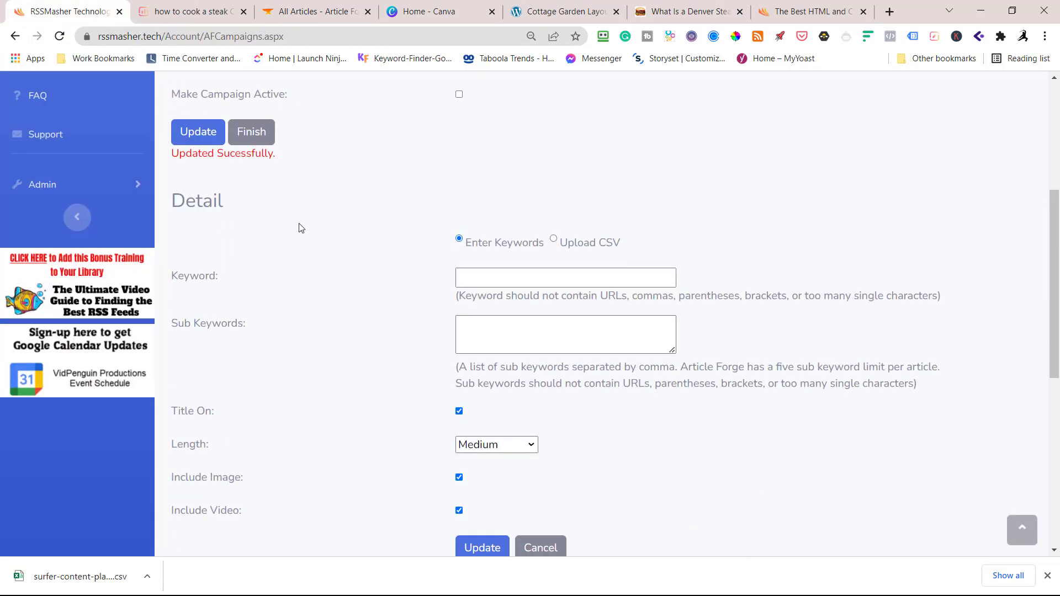
{"action": "left_click", "coordinate": [482, 284]}
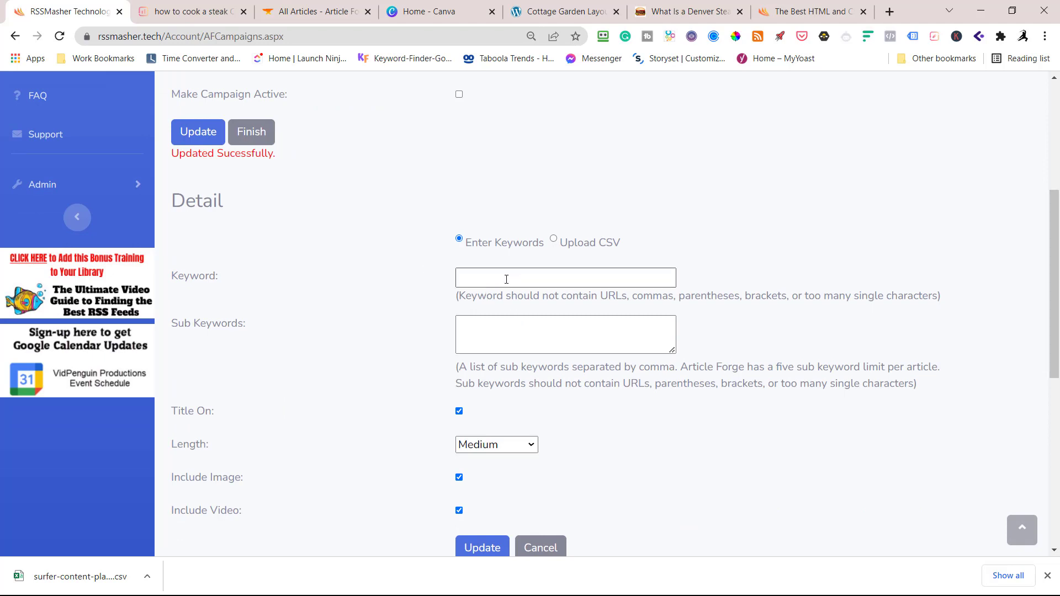
{"action": "left_click", "coordinate": [465, 324]}
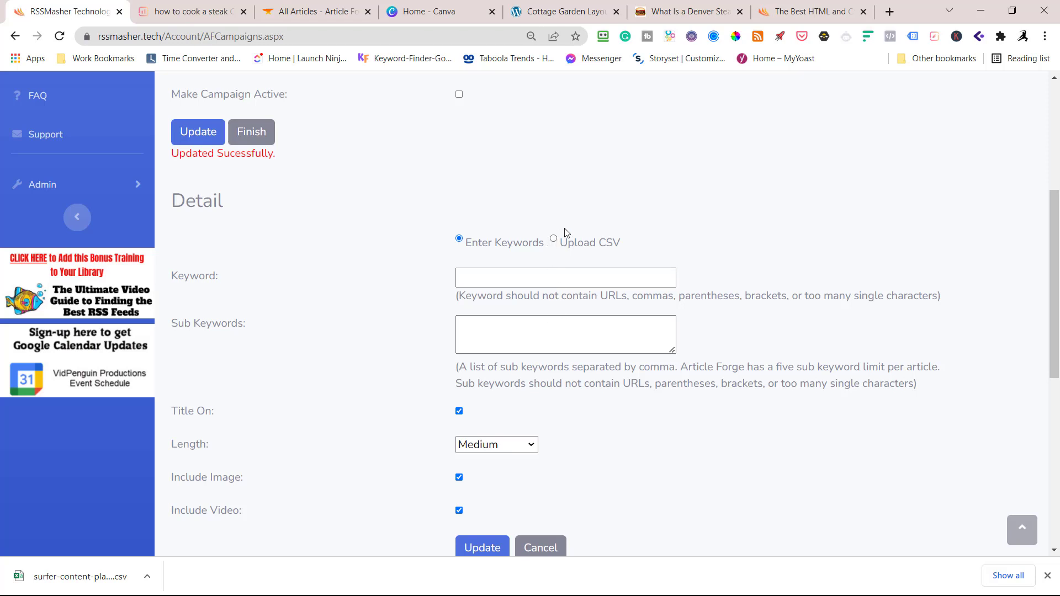
{"action": "scroll", "coordinate": [597, 321], "scroll_direction": "down", "scroll_amount": 3}
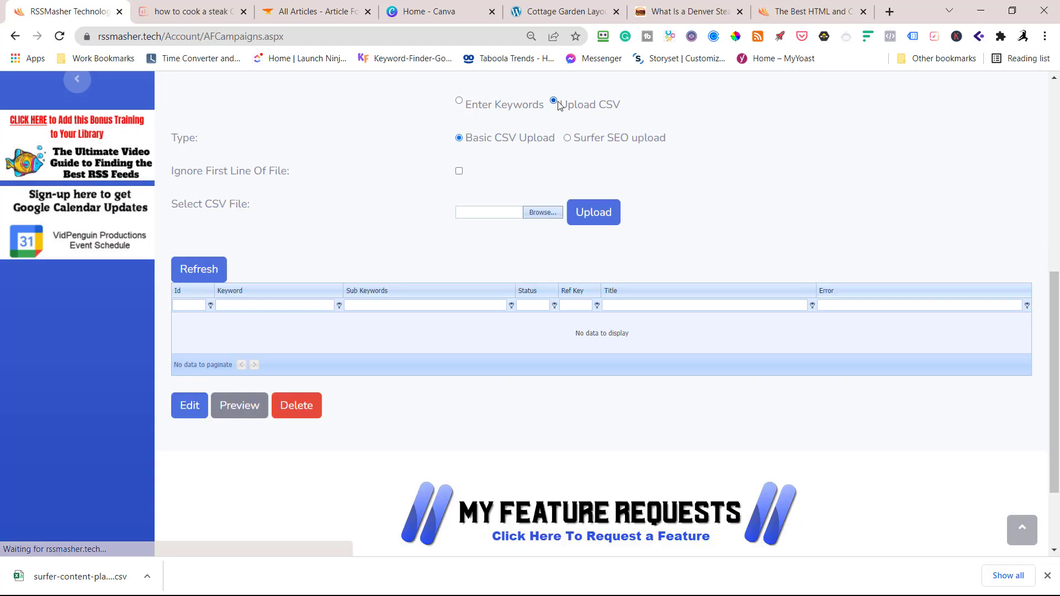
{"action": "left_click", "coordinate": [567, 138]}
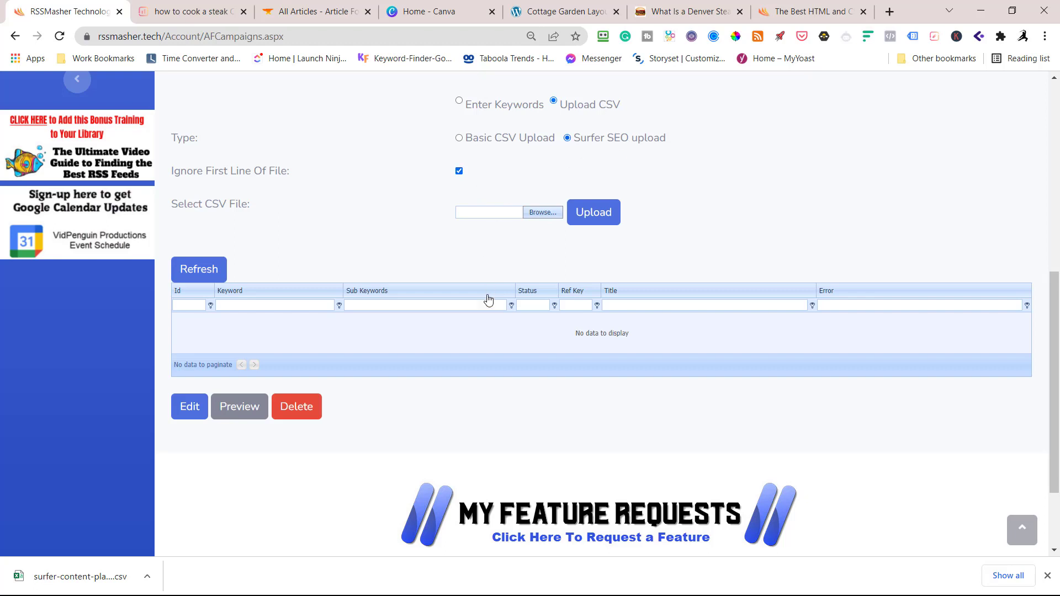
Step: Choose "surfer-content-planner-how to cook a steak-25-02-2022" from Downloads as the CSV file and upload it to the campaign
{"action": "left_click", "coordinate": [1048, 575]}
{"action": "left_click", "coordinate": [542, 212]}
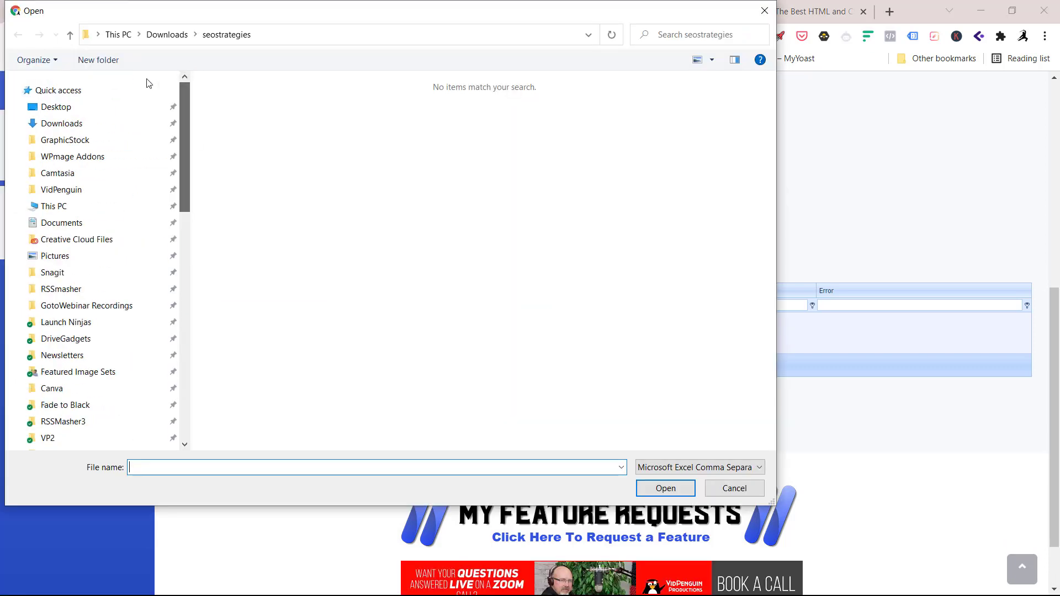
{"action": "left_click", "coordinate": [64, 127]}
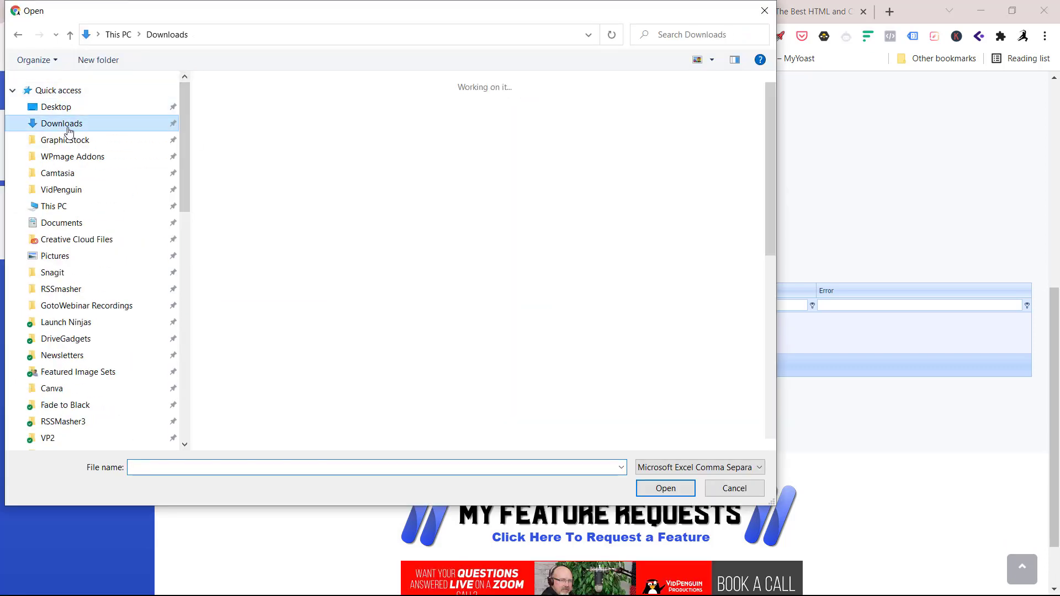
{"action": "scroll", "coordinate": [206, 116], "scroll_direction": "down", "scroll_amount": 3}
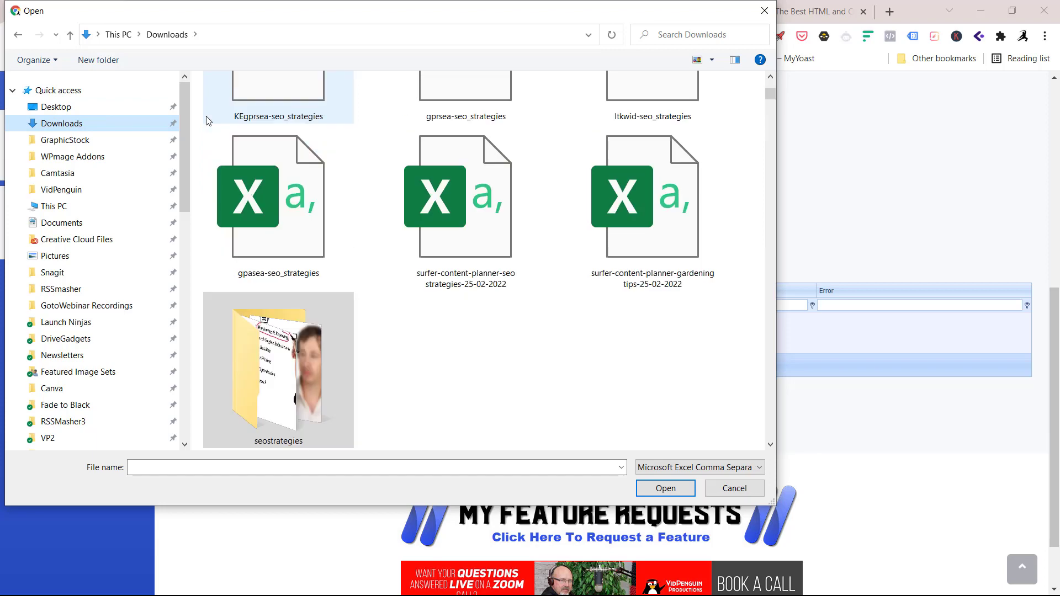
{"action": "scroll", "coordinate": [385, 232], "scroll_direction": "up", "scroll_amount": 3}
{"action": "left_click", "coordinate": [320, 165]}
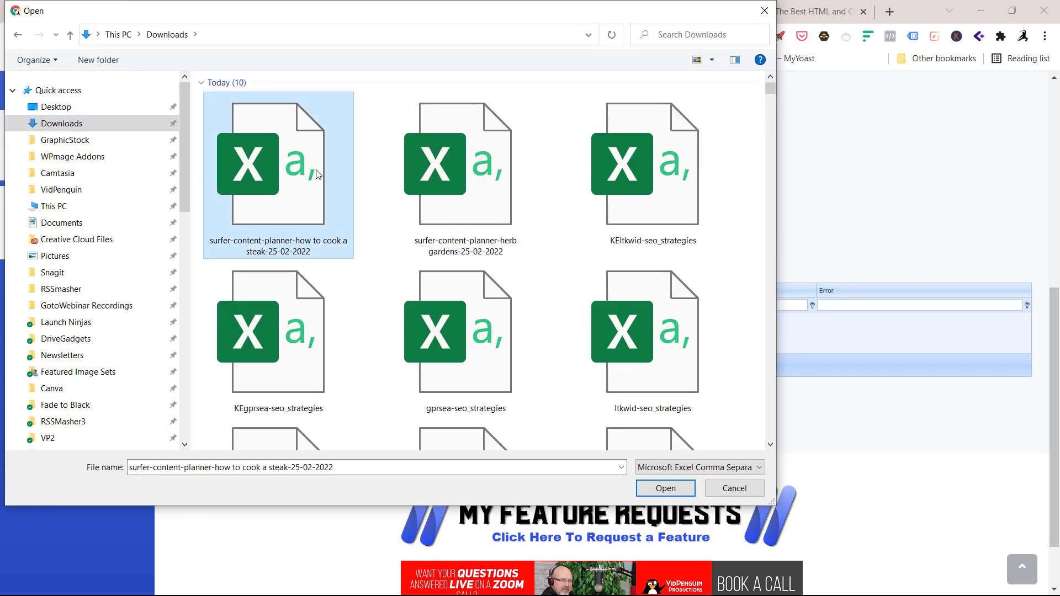
{"action": "left_click", "coordinate": [664, 488]}
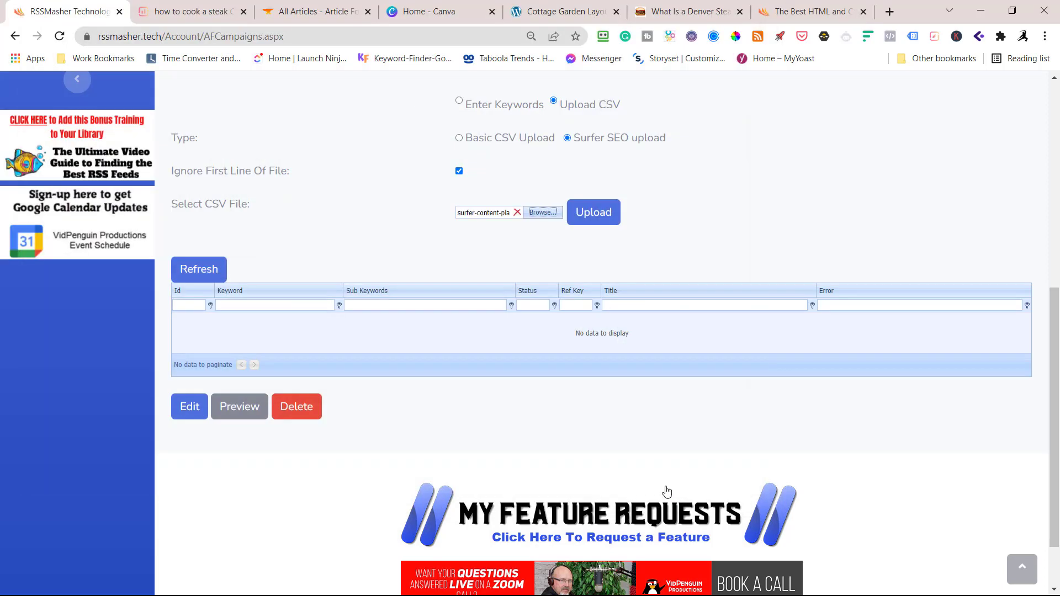
{"action": "left_click", "coordinate": [588, 216]}
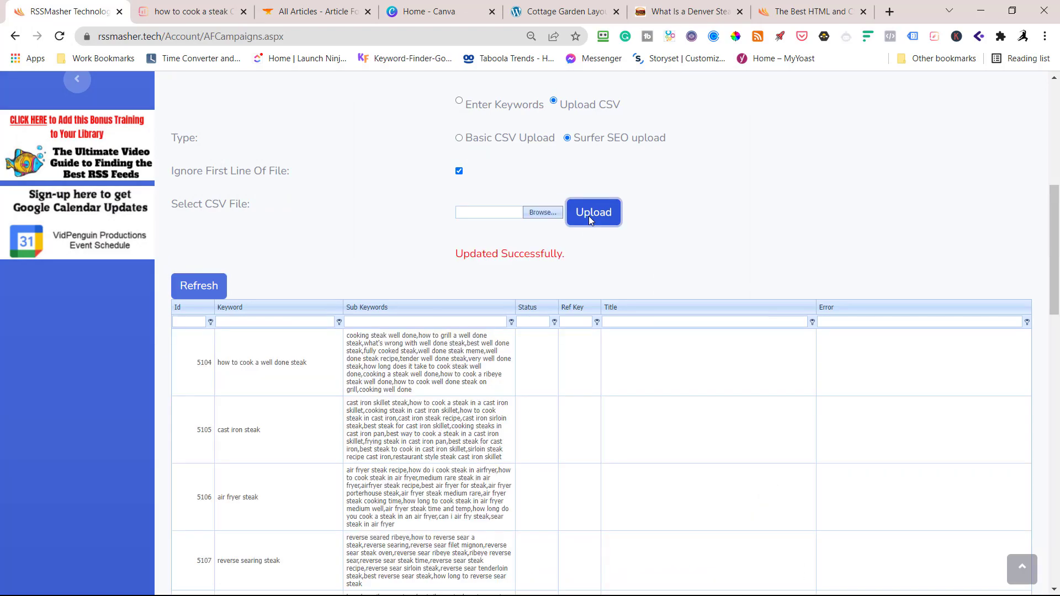
Step: Look over the imported steak keywords, then make the campaign active and save the change
{"action": "scroll", "coordinate": [301, 321], "scroll_direction": "down", "scroll_amount": 20}
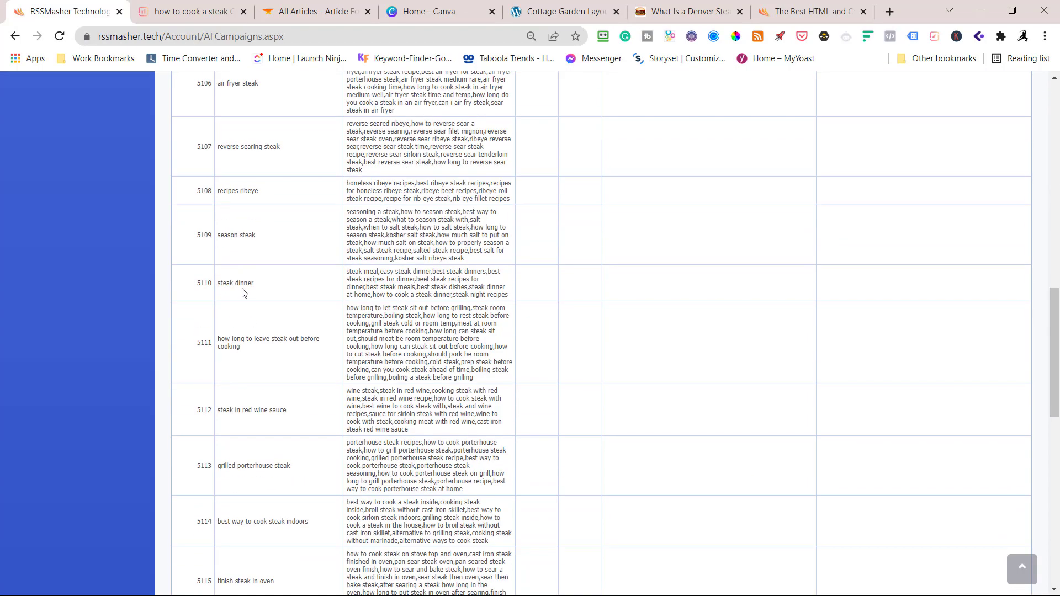
{"action": "scroll", "coordinate": [285, 297], "scroll_direction": "up", "scroll_amount": 20}
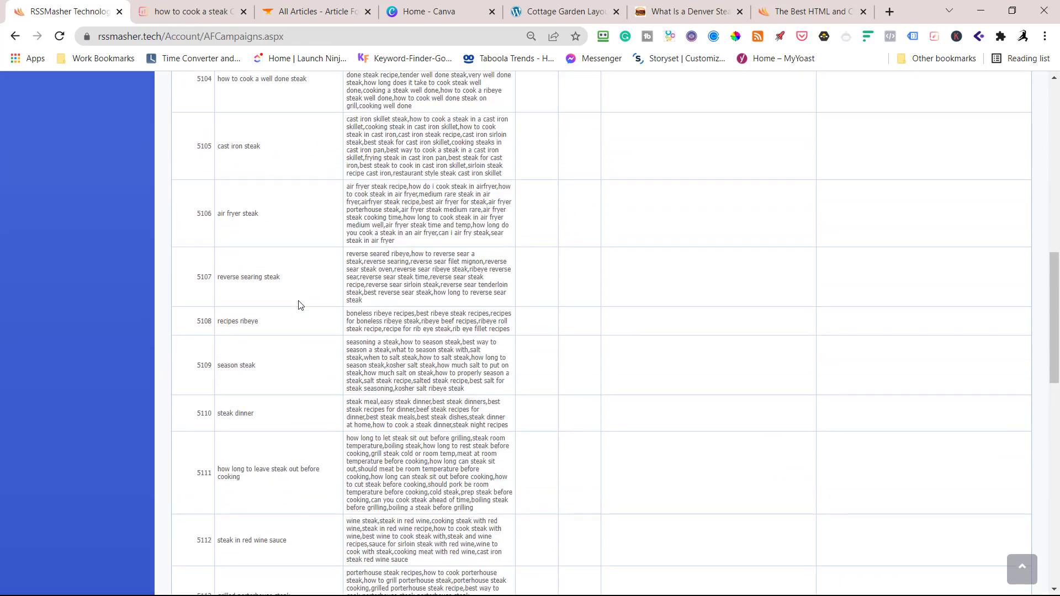
{"action": "scroll", "coordinate": [314, 248], "scroll_direction": "up", "scroll_amount": 7}
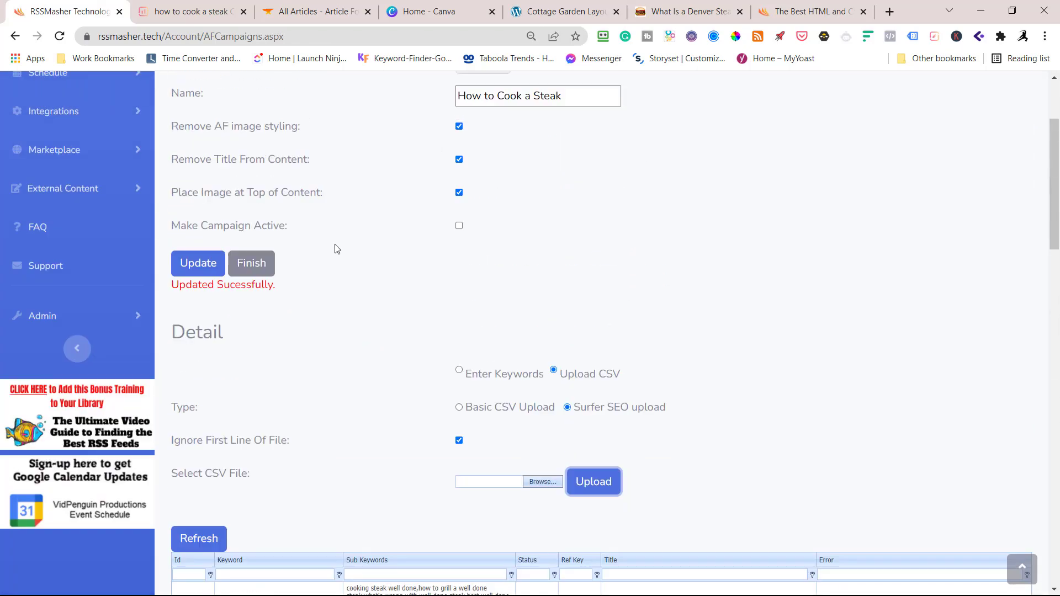
{"action": "left_click", "coordinate": [459, 371]}
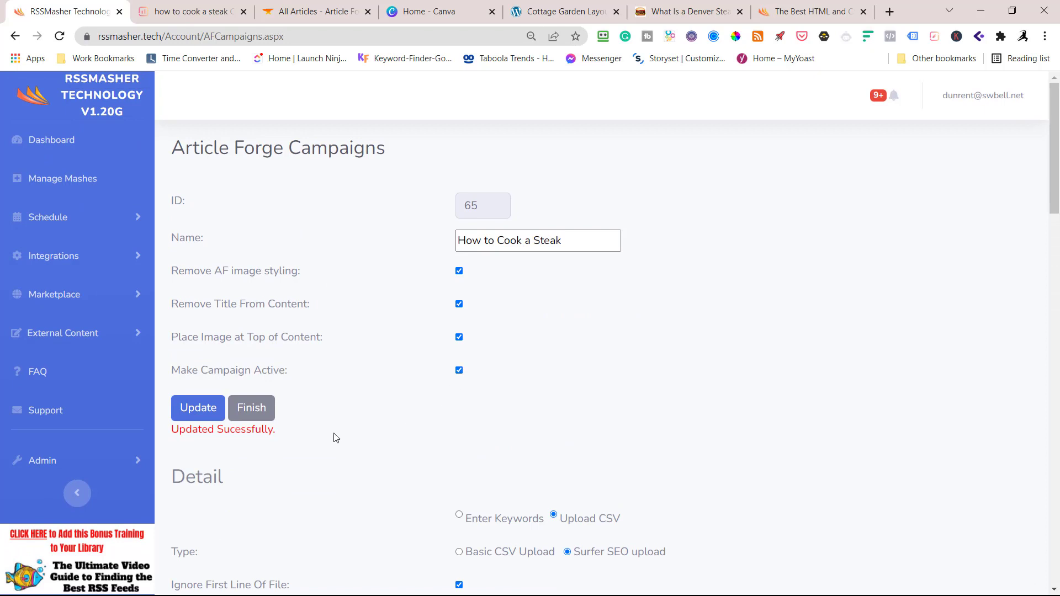
{"action": "left_click", "coordinate": [207, 413]}
Step: Open the Article Forge API integration settings, save them and check the API usage
{"action": "left_click", "coordinate": [138, 260]}
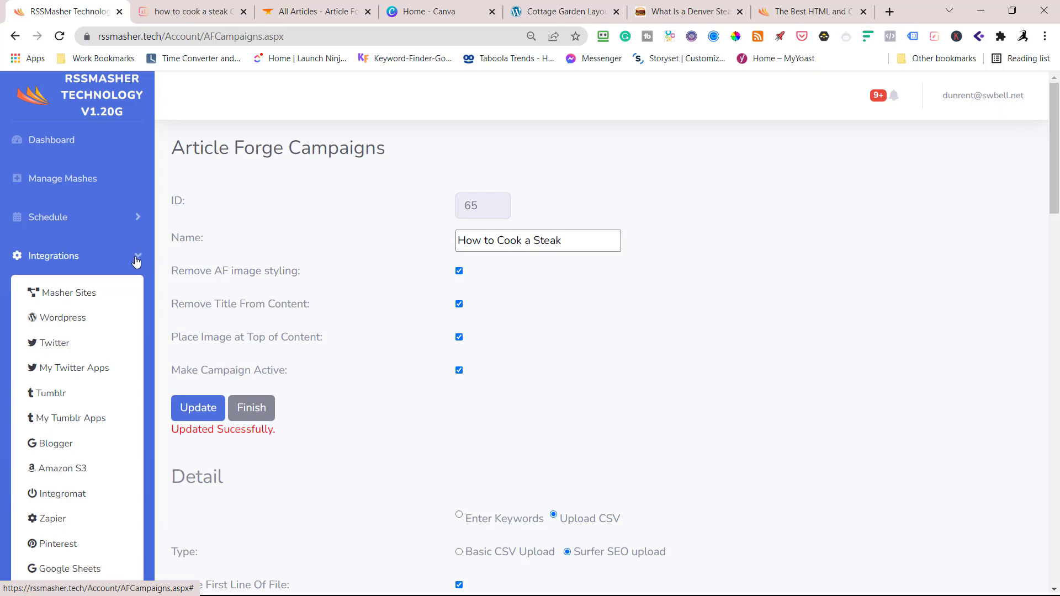
{"action": "scroll", "coordinate": [64, 335], "scroll_direction": "down", "scroll_amount": 10}
{"action": "left_click", "coordinate": [67, 248]}
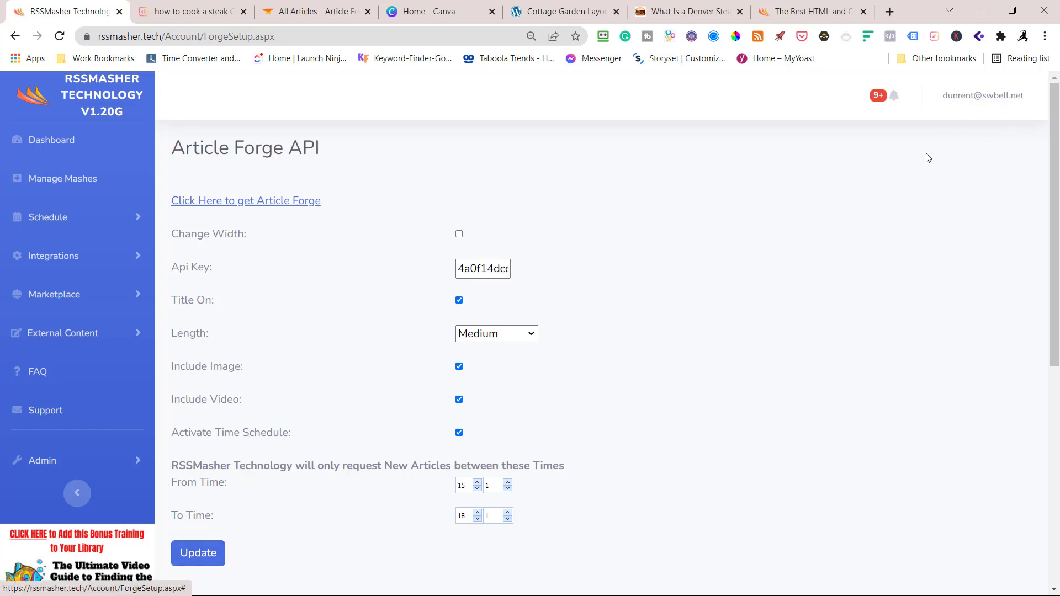
{"action": "left_click", "coordinate": [206, 565]}
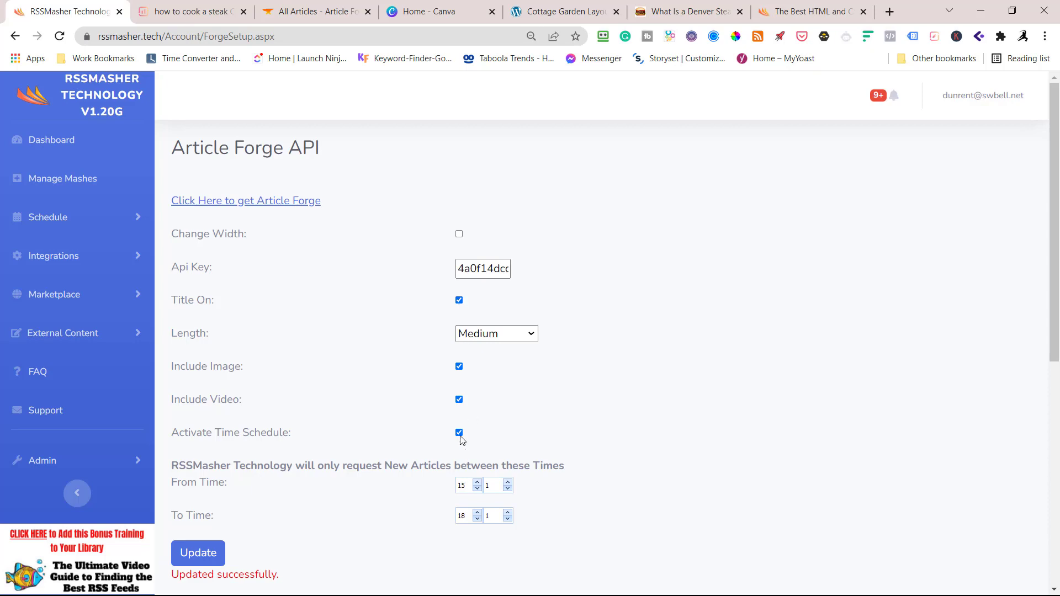
{"action": "scroll", "coordinate": [359, 552], "scroll_direction": "down", "scroll_amount": 7}
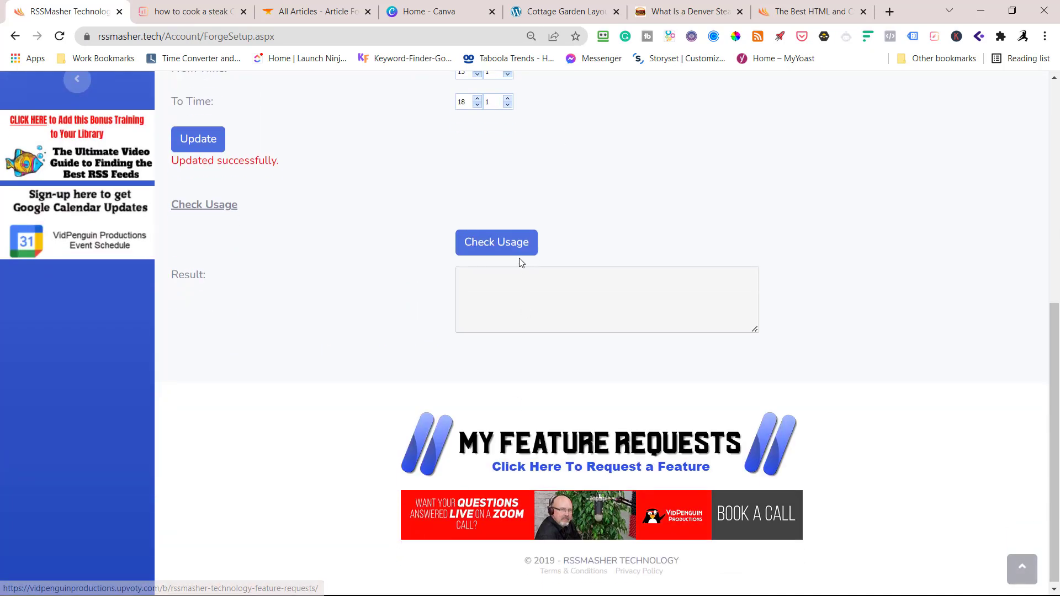
{"action": "left_click", "coordinate": [516, 246]}
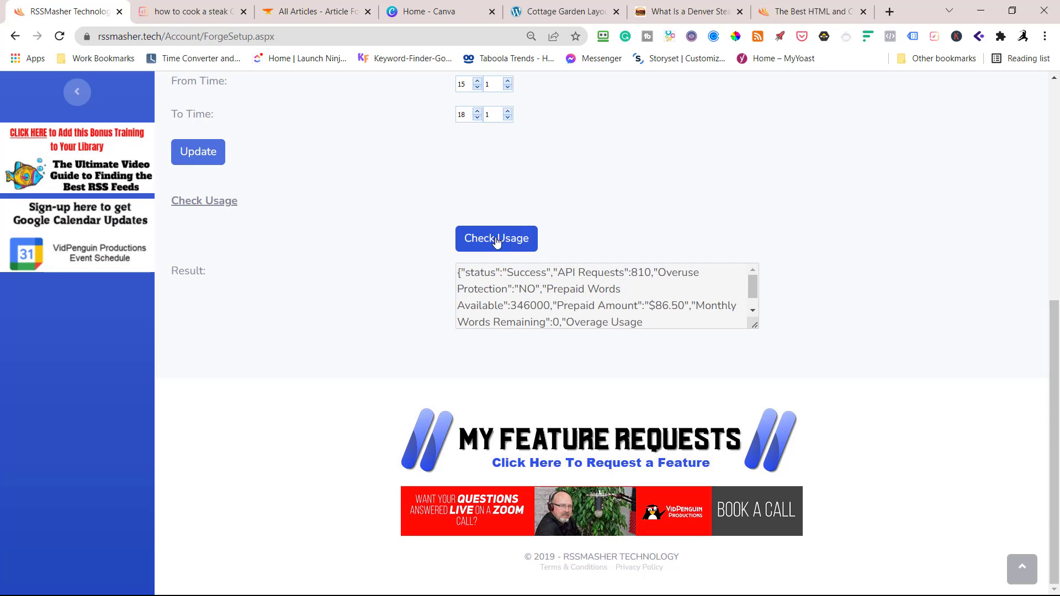
Step: Return to the Article Forge campaigns and open the "garden tips (AF) new" campaign for editing
{"action": "scroll", "coordinate": [377, 253], "scroll_direction": "up", "scroll_amount": 7}
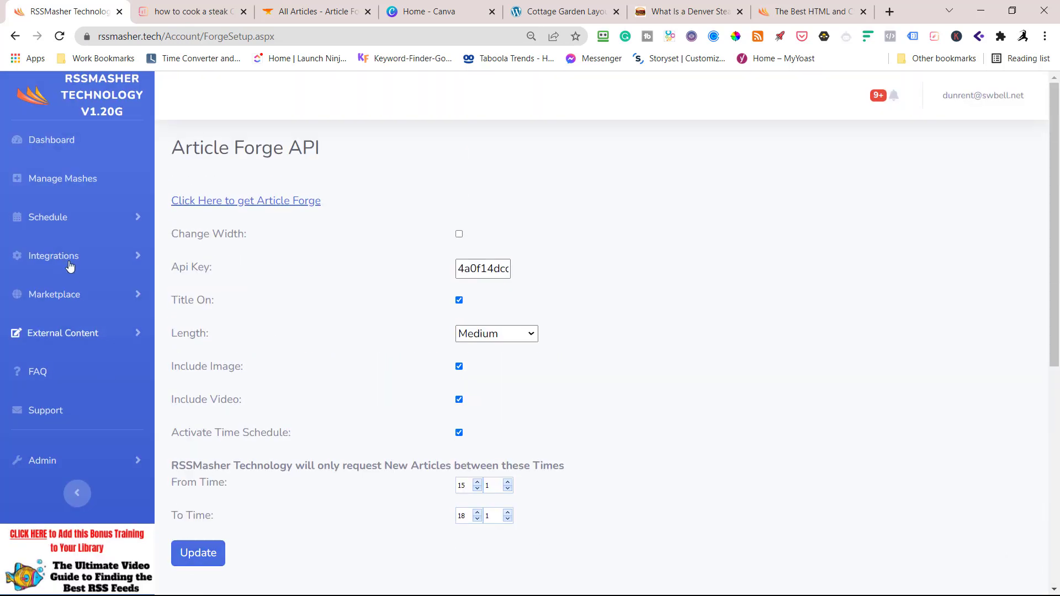
{"action": "left_click", "coordinate": [48, 340]}
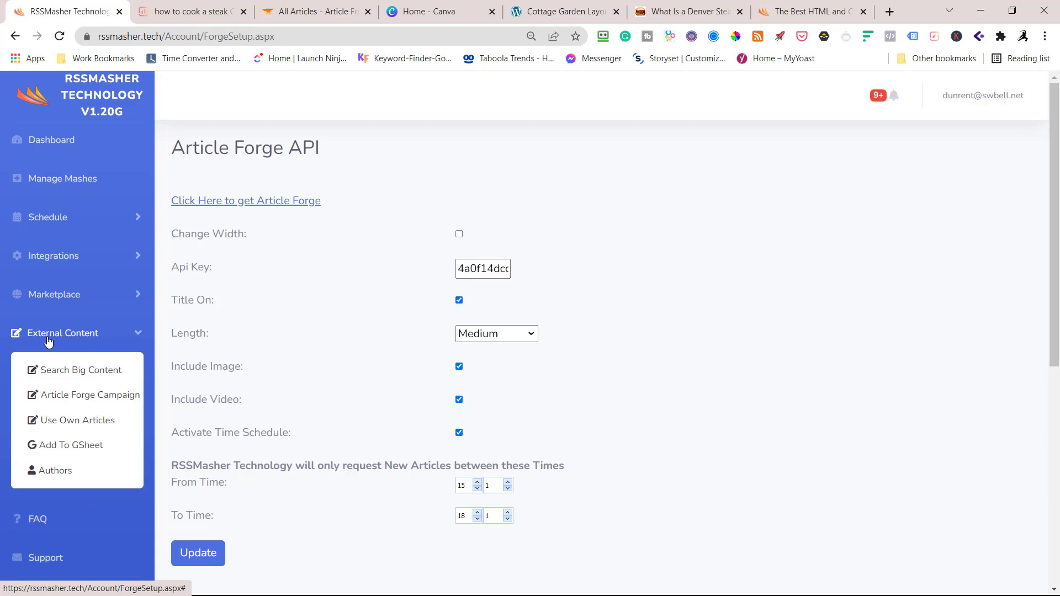
{"action": "left_click", "coordinate": [61, 396]}
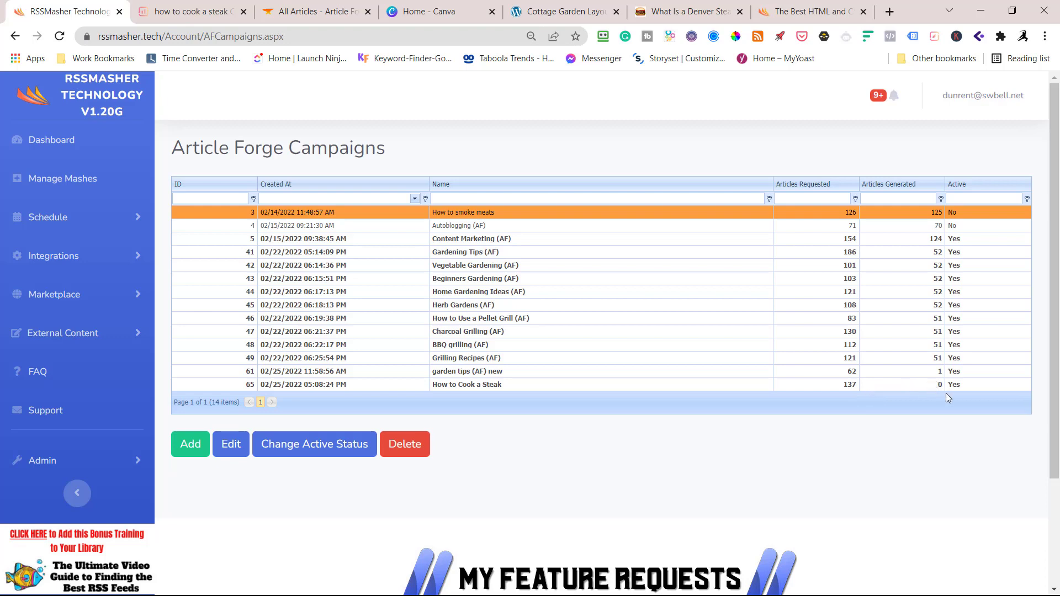
{"action": "left_click", "coordinate": [459, 372]}
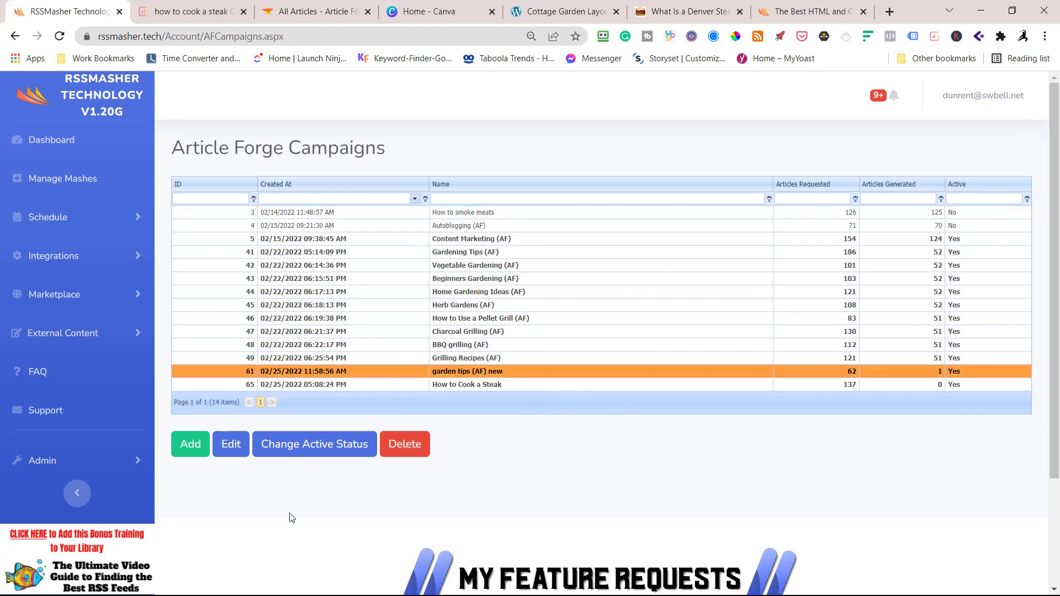
{"action": "left_click", "coordinate": [234, 453]}
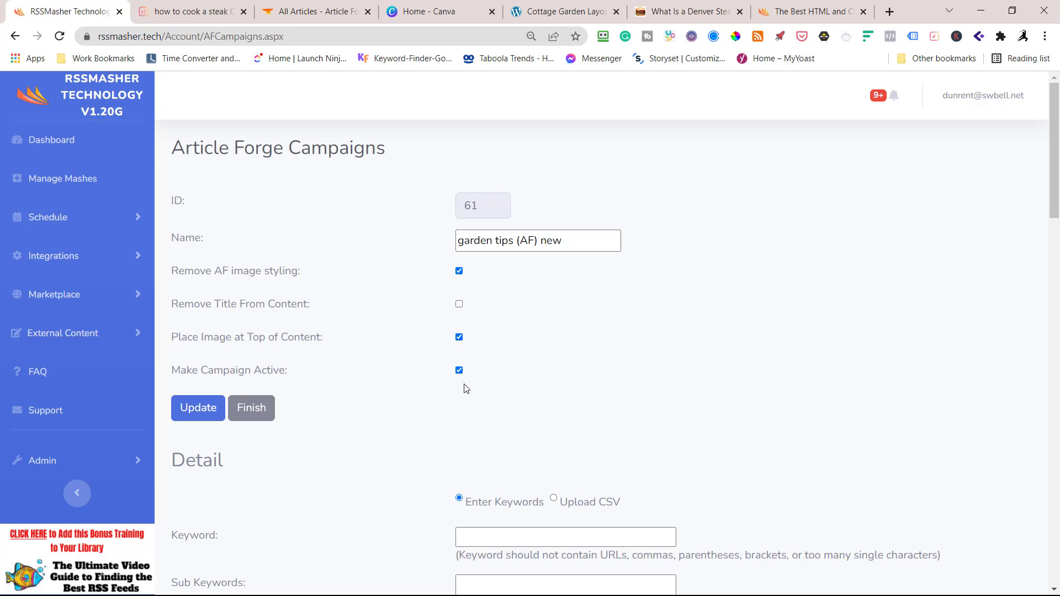
Step: Look through the campaign's settings and keyword list, and preview the article generated for the "garden tips" keyword
{"action": "scroll", "coordinate": [565, 376], "scroll_direction": "down", "scroll_amount": 5}
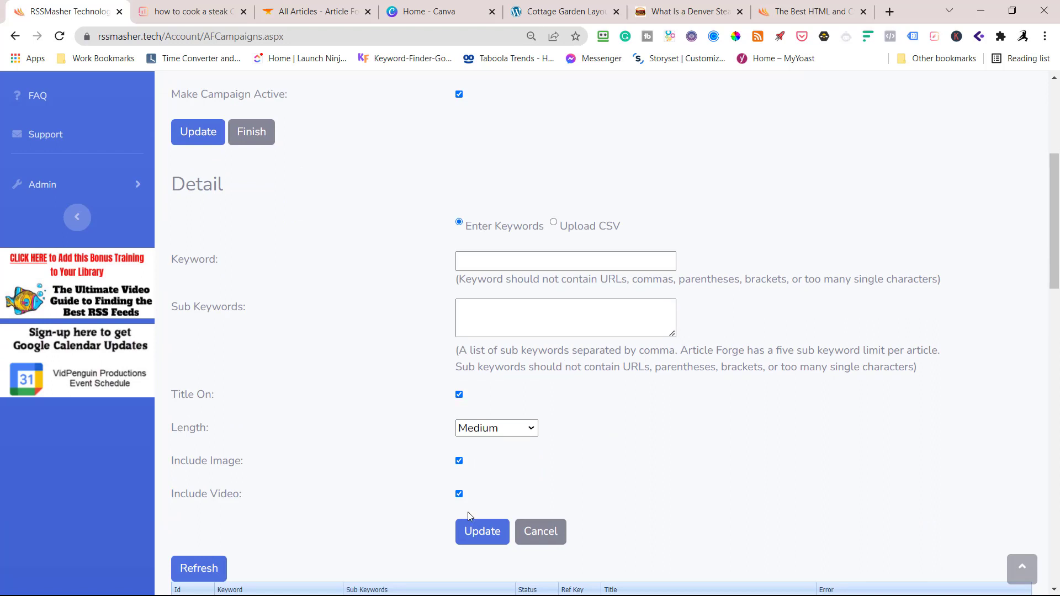
{"action": "scroll", "coordinate": [370, 467], "scroll_direction": "down", "scroll_amount": 2}
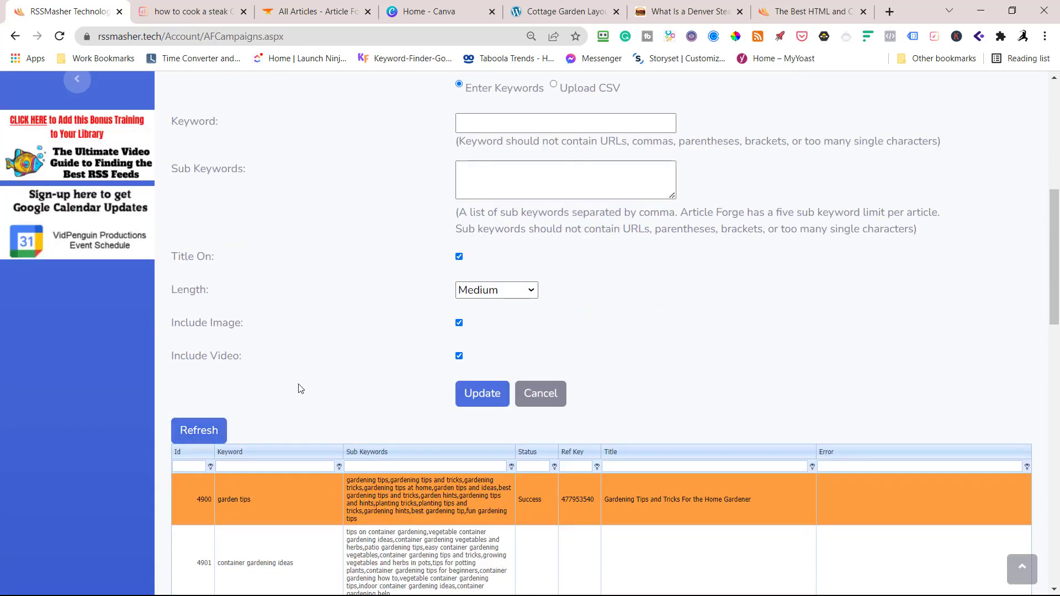
{"action": "scroll", "coordinate": [307, 382], "scroll_direction": "down", "scroll_amount": 2}
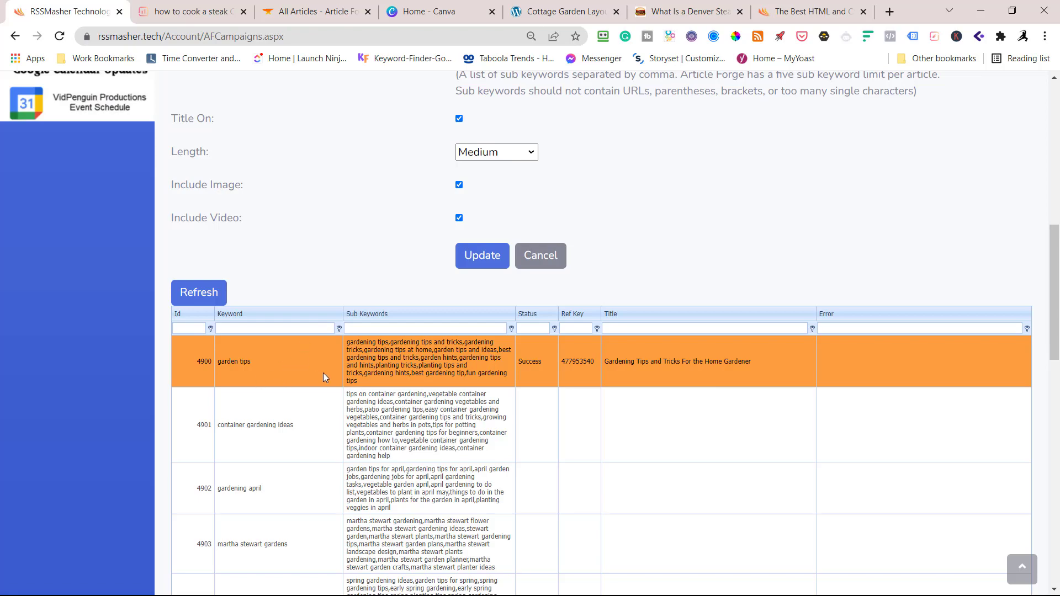
{"action": "scroll", "coordinate": [316, 371], "scroll_direction": "down", "scroll_amount": 6}
{"action": "scroll", "coordinate": [390, 425], "scroll_direction": "down", "scroll_amount": 7}
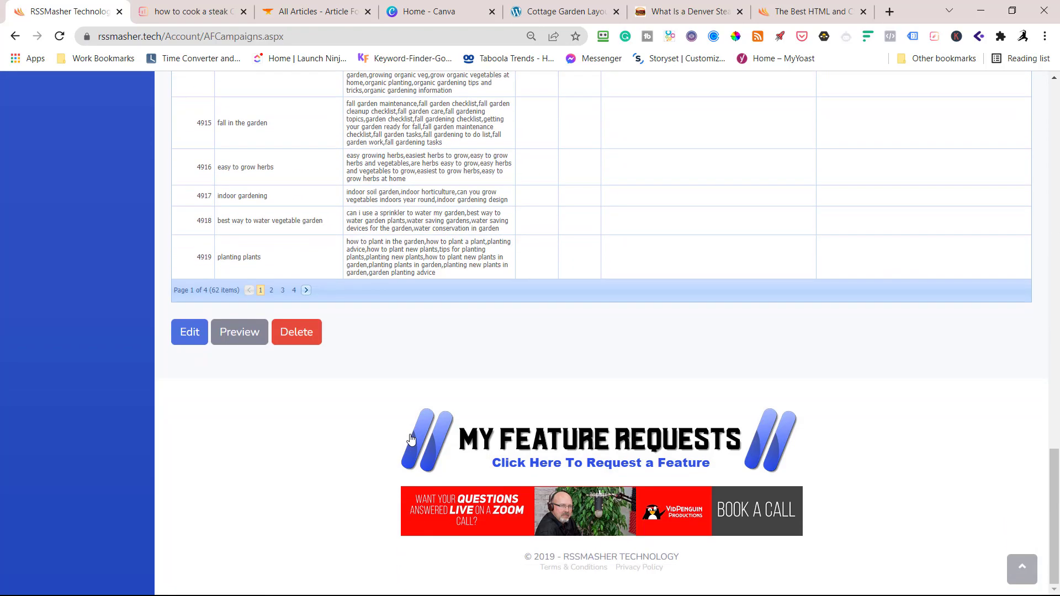
{"action": "left_click", "coordinate": [240, 333]}
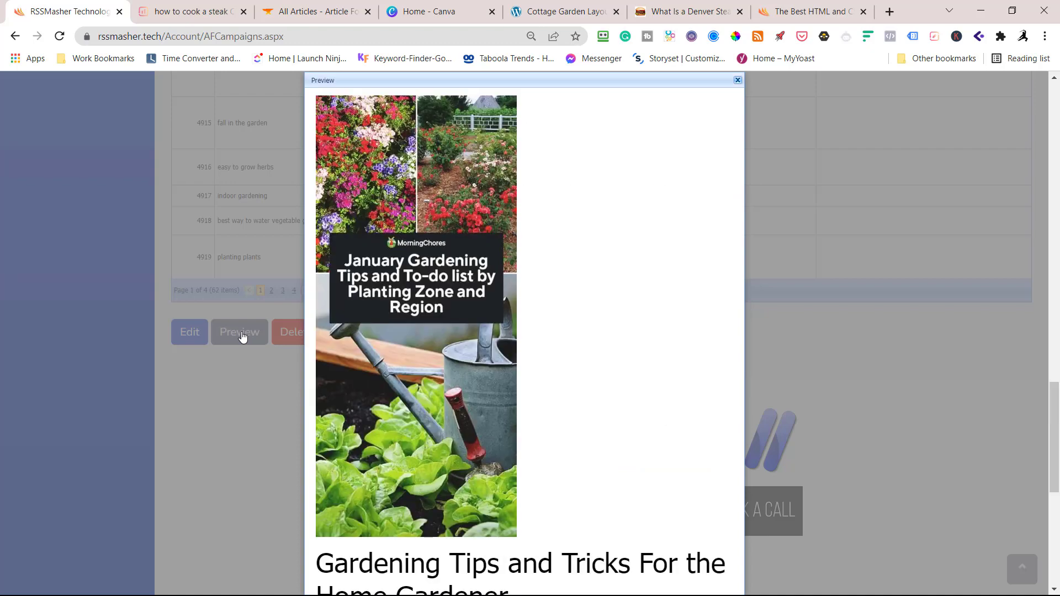
{"action": "scroll", "coordinate": [596, 359], "scroll_direction": "down", "scroll_amount": 6}
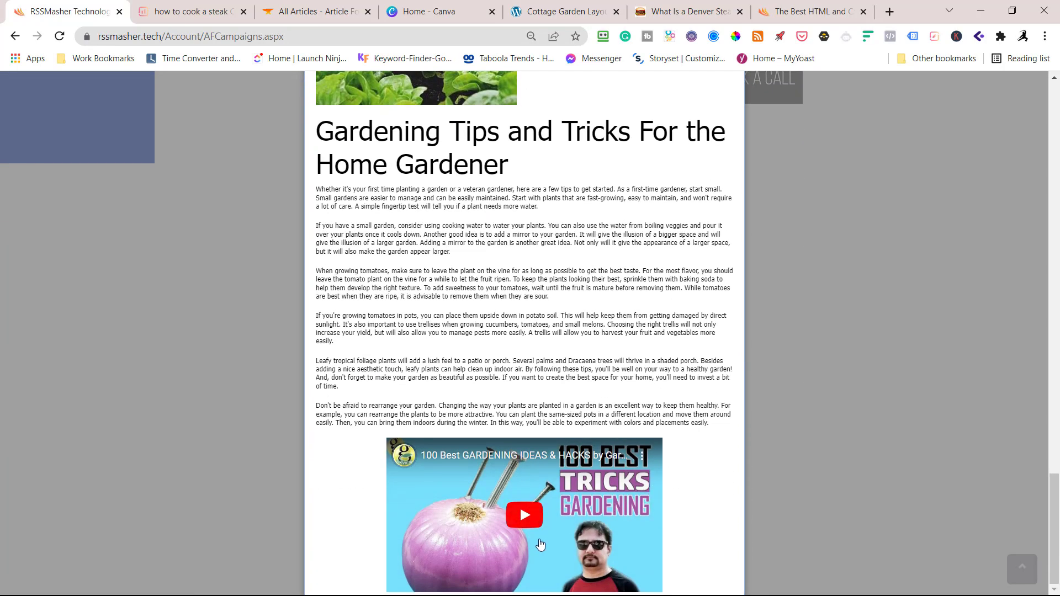
Step: Look over the image and text of the article generated for the garden tips keyword, and close the preview
{"action": "scroll", "coordinate": [567, 390], "scroll_direction": "up", "scroll_amount": 6}
{"action": "scroll", "coordinate": [429, 229], "scroll_direction": "up", "scroll_amount": 2}
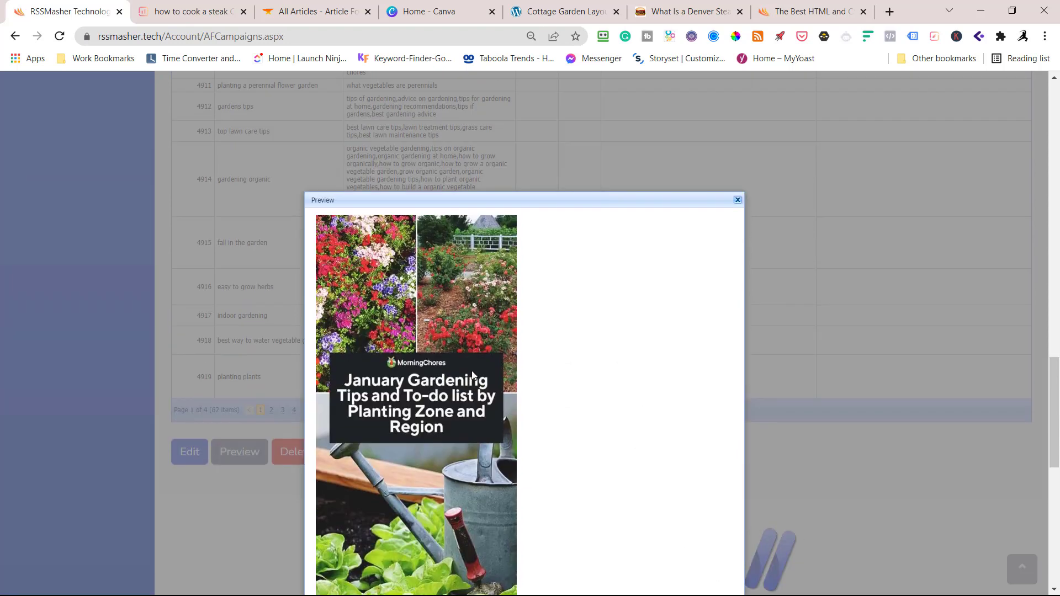
{"action": "scroll", "coordinate": [472, 373], "scroll_direction": "down", "scroll_amount": 2}
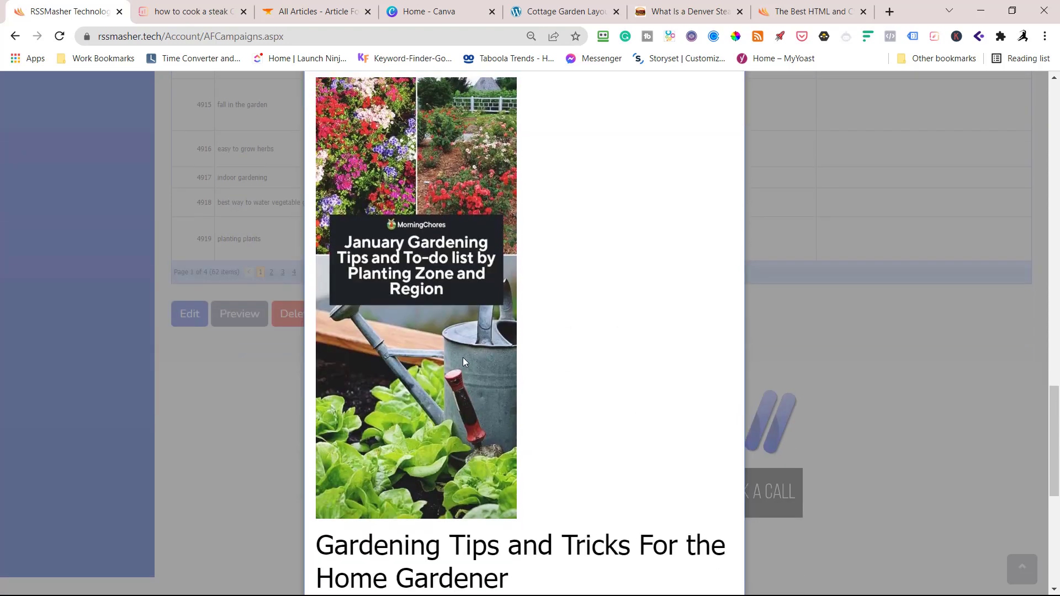
{"action": "scroll", "coordinate": [463, 255], "scroll_direction": "up", "scroll_amount": 2}
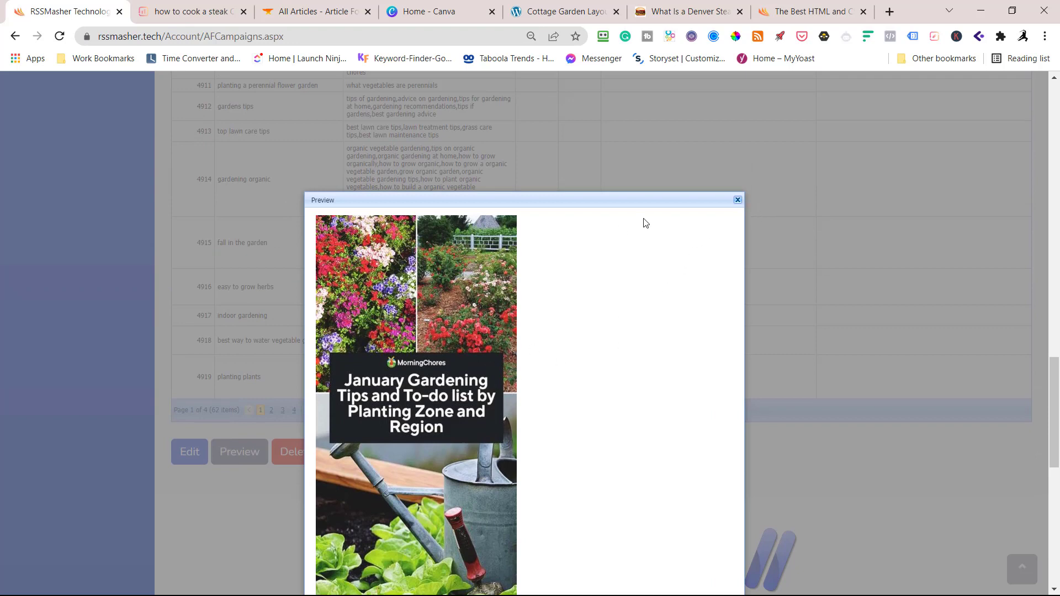
{"action": "left_click", "coordinate": [737, 201]}
Step: Save the "garden tips (AF) new" campaign, finish editing it, then reload the campaign list and select it again
{"action": "scroll", "coordinate": [653, 336], "scroll_direction": "up", "scroll_amount": 5}
{"action": "scroll", "coordinate": [653, 338], "scroll_direction": "up", "scroll_amount": 7}
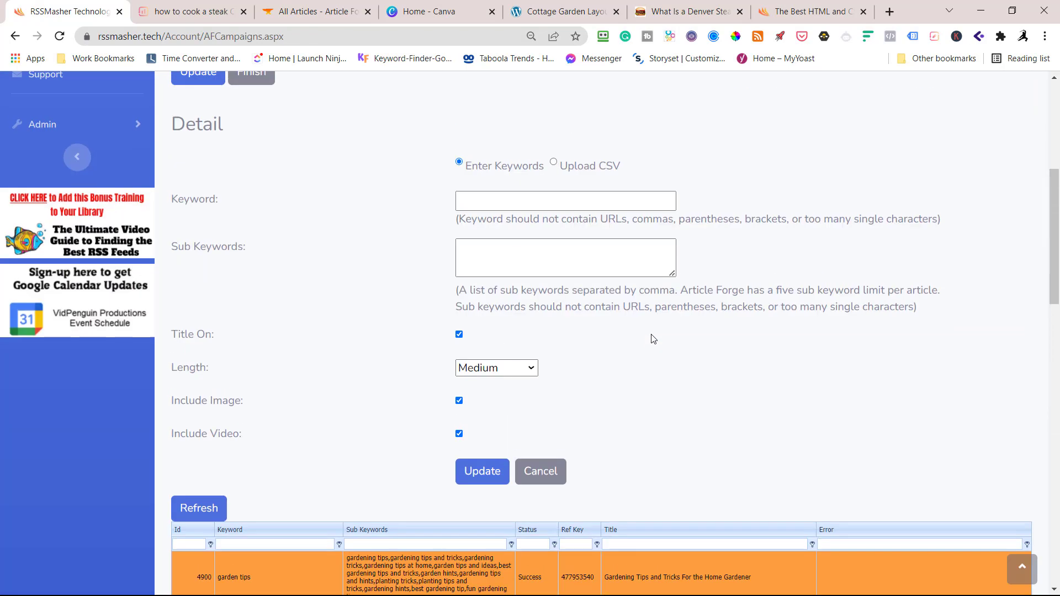
{"action": "scroll", "coordinate": [653, 338], "scroll_direction": "up", "scroll_amount": 6}
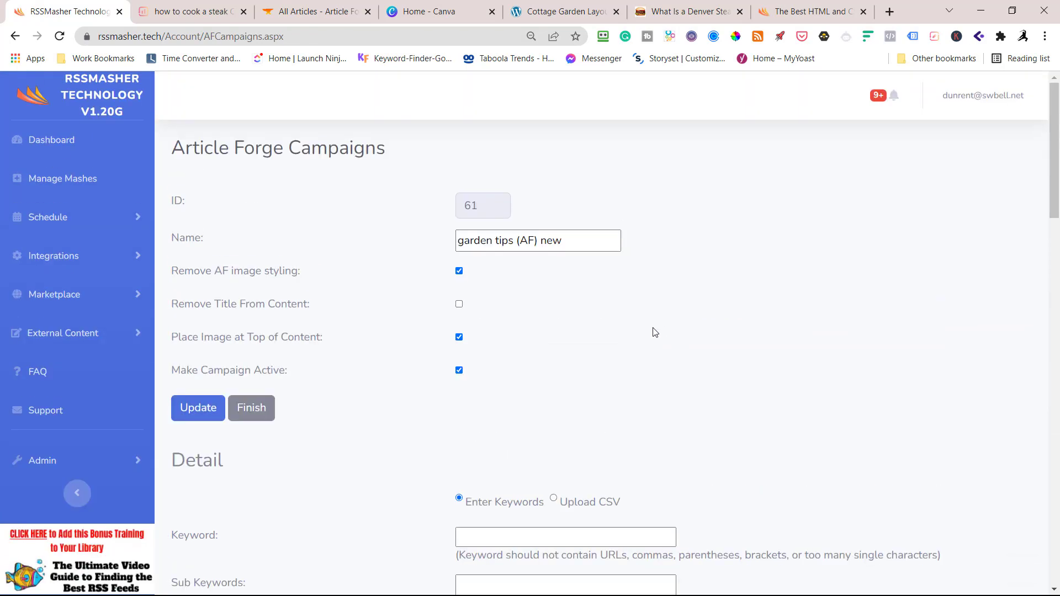
{"action": "left_click", "coordinate": [207, 413]}
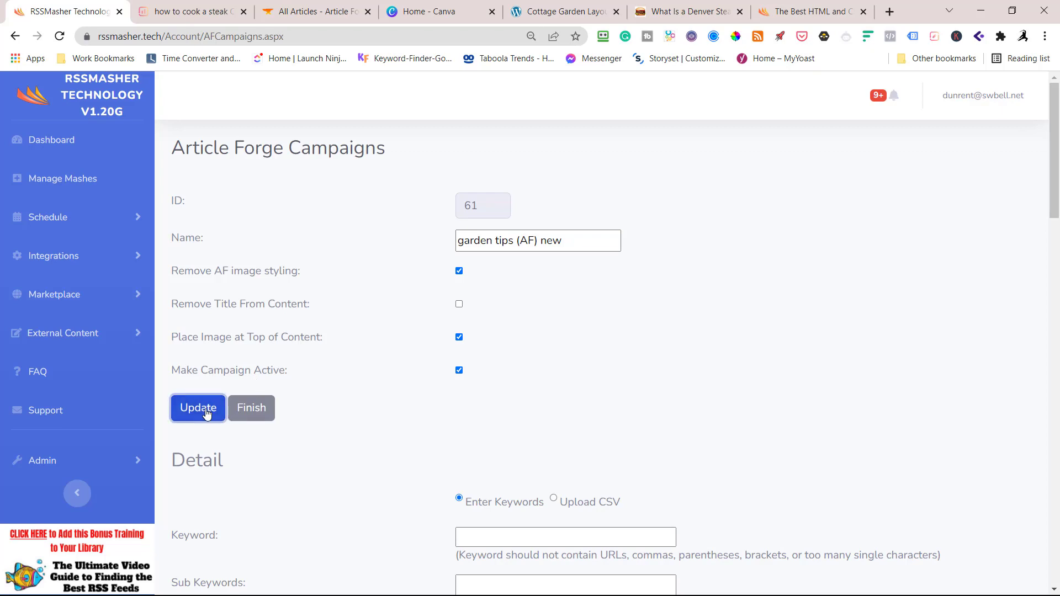
{"action": "left_click", "coordinate": [253, 409]}
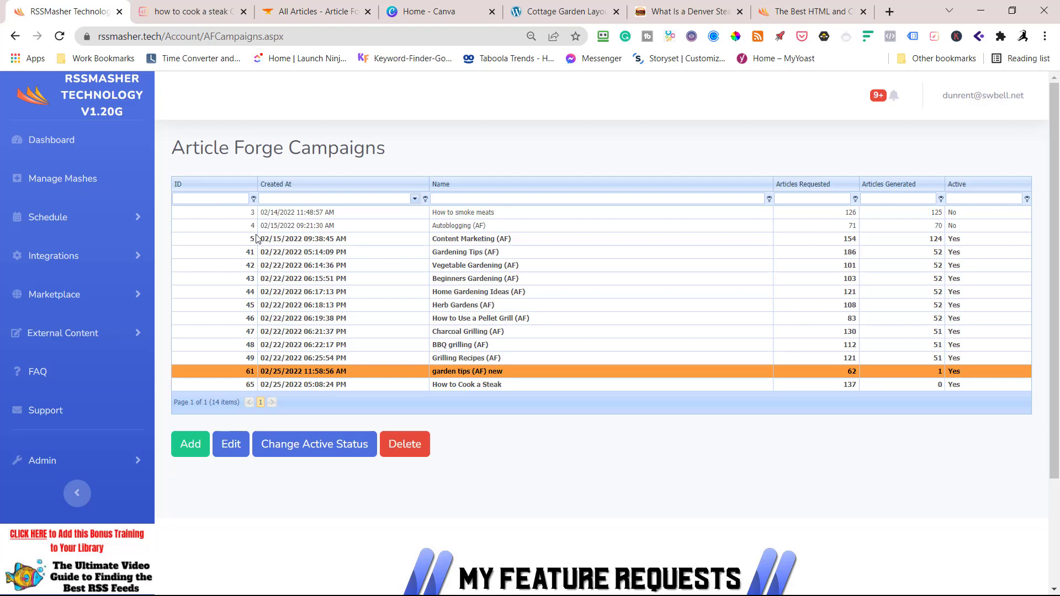
{"action": "left_click", "coordinate": [57, 37]}
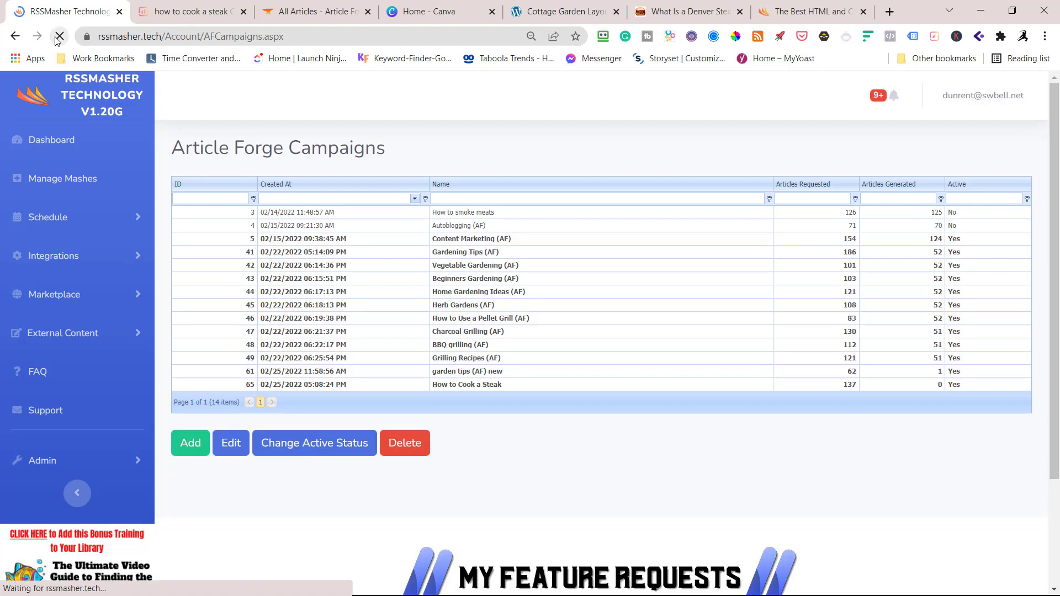
{"action": "left_click", "coordinate": [486, 371]}
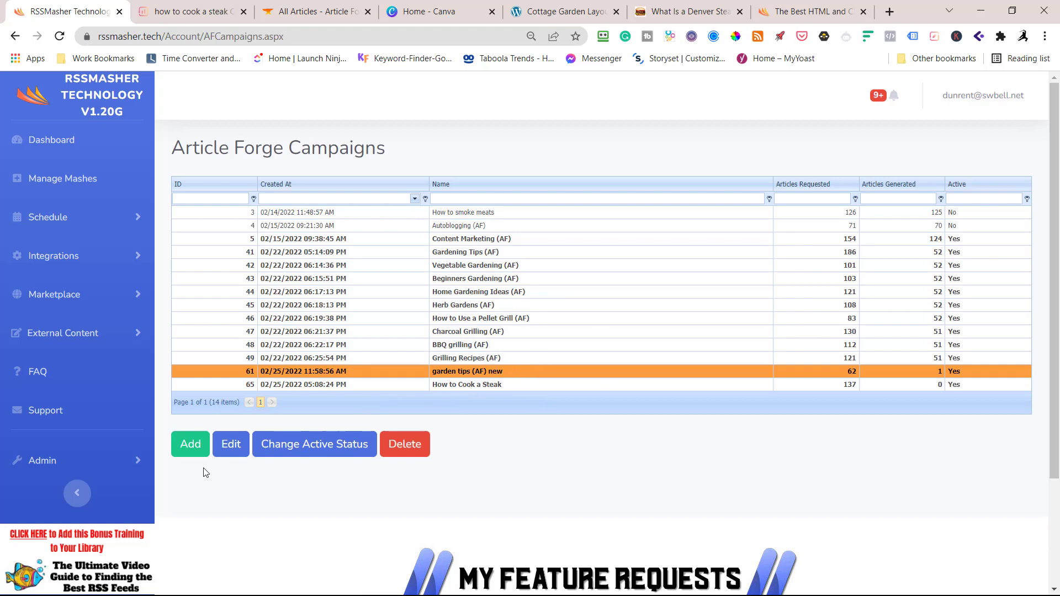
Step: Create a new mash titled "Garden Tips (AF) New", choose the DIYgardeningtips group for it and save it
{"action": "left_click", "coordinate": [37, 184]}
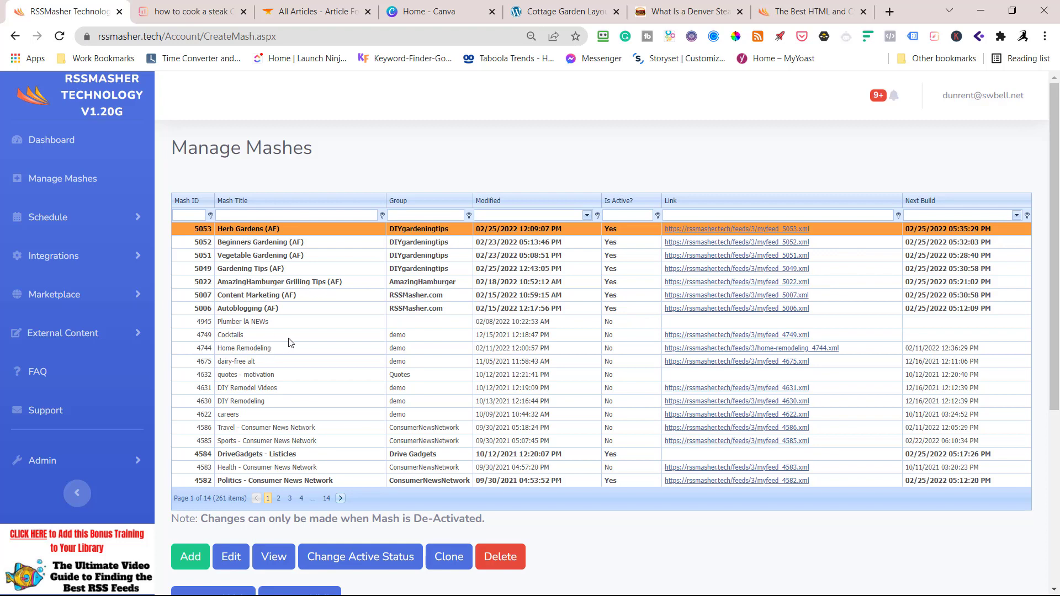
{"action": "left_click", "coordinate": [189, 556]}
{"action": "left_click", "coordinate": [490, 245]}
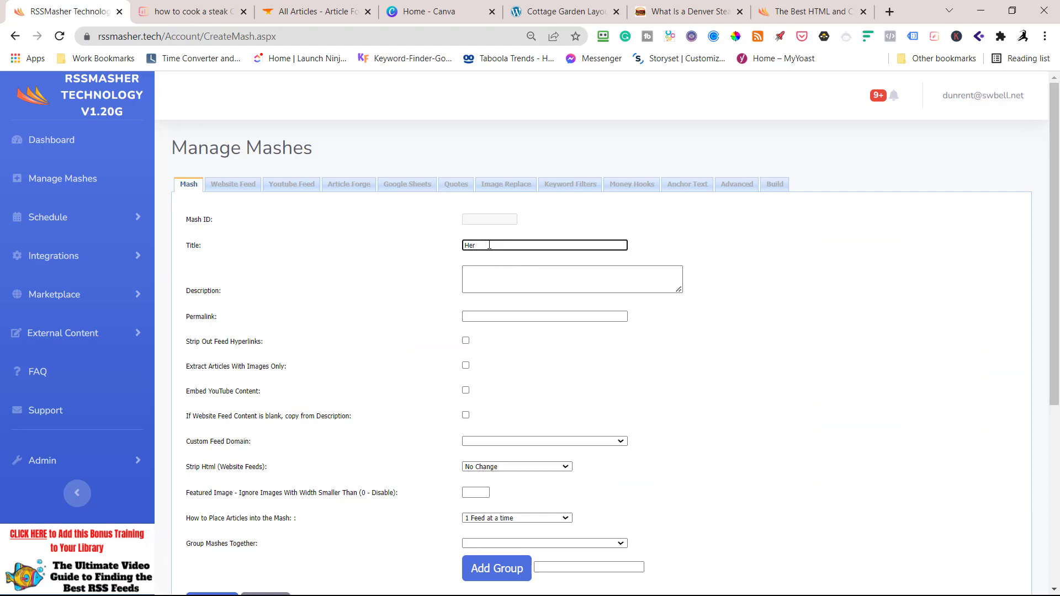
{"action": "type", "text": "Garden Tips (AF) New"}
{"action": "left_click", "coordinate": [513, 543]}
{"action": "scroll", "coordinate": [586, 505], "scroll_direction": "down", "scroll_amount": 5}
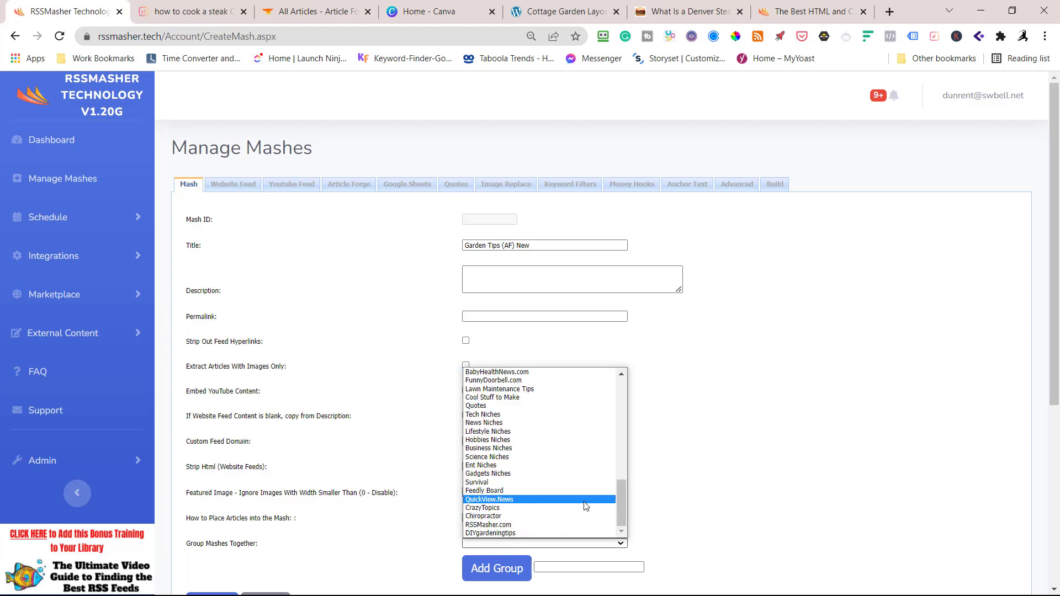
{"action": "left_click", "coordinate": [509, 532]}
{"action": "scroll", "coordinate": [333, 468], "scroll_direction": "down", "scroll_amount": 5}
{"action": "left_click", "coordinate": [213, 330]}
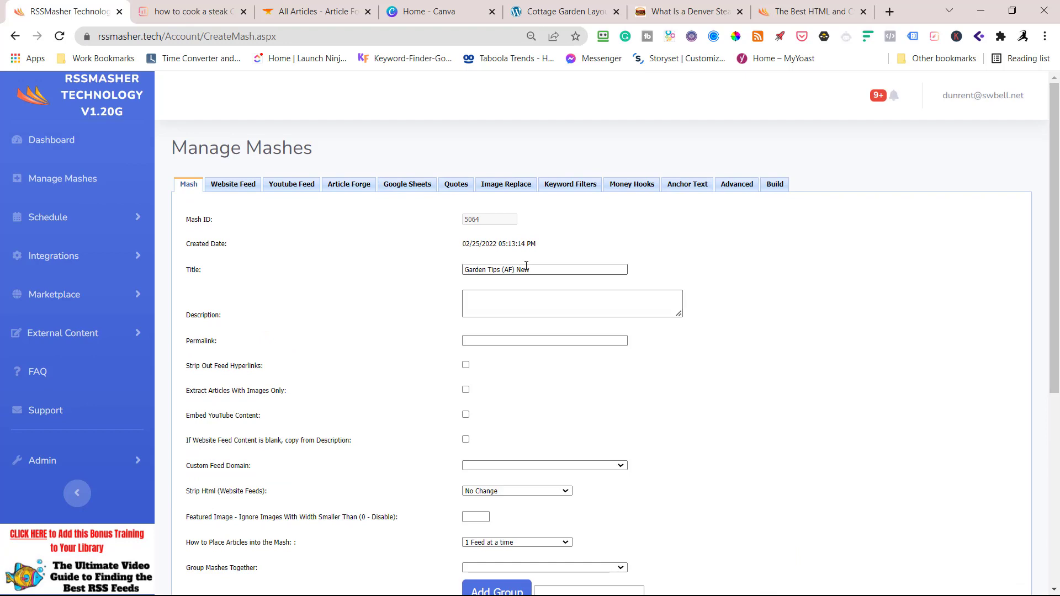
Step: Review the new mash's general settings and the options for how articles are placed into the mash
{"action": "scroll", "coordinate": [526, 266], "scroll_direction": "down", "scroll_amount": 3}
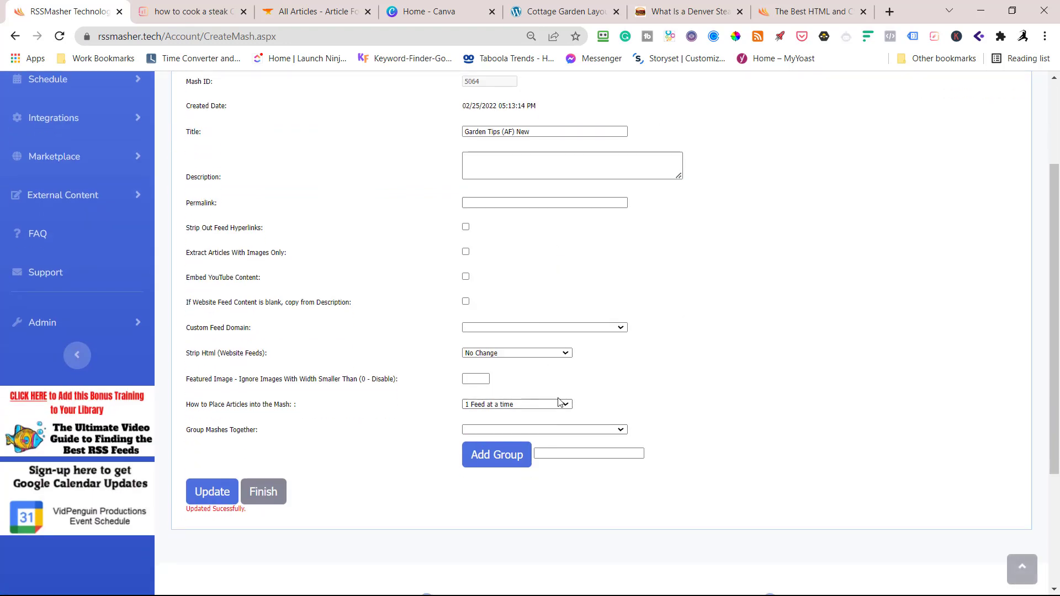
{"action": "left_click", "coordinate": [565, 404]}
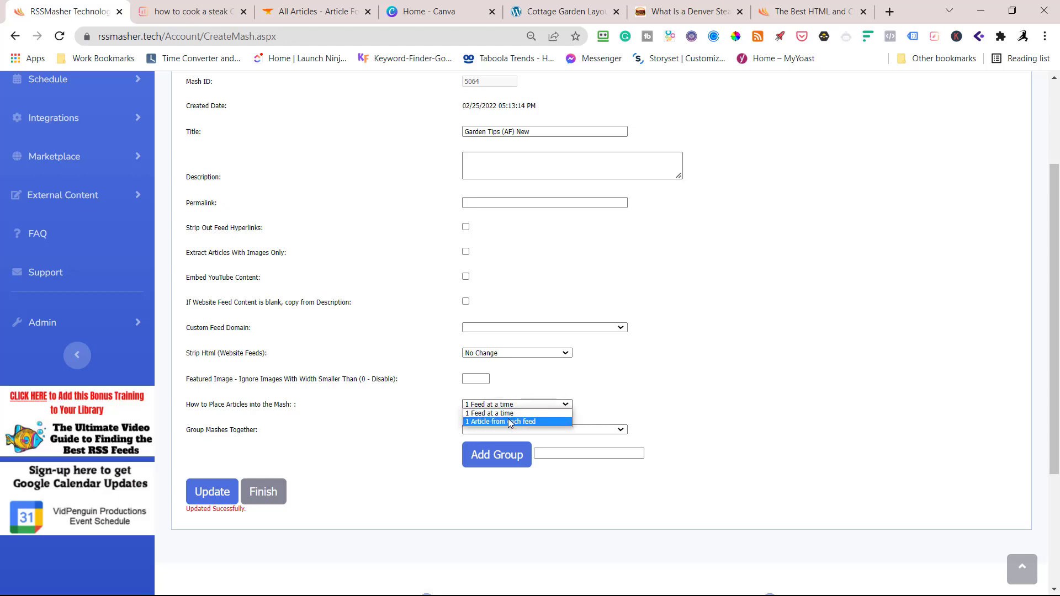
{"action": "left_click", "coordinate": [601, 389]}
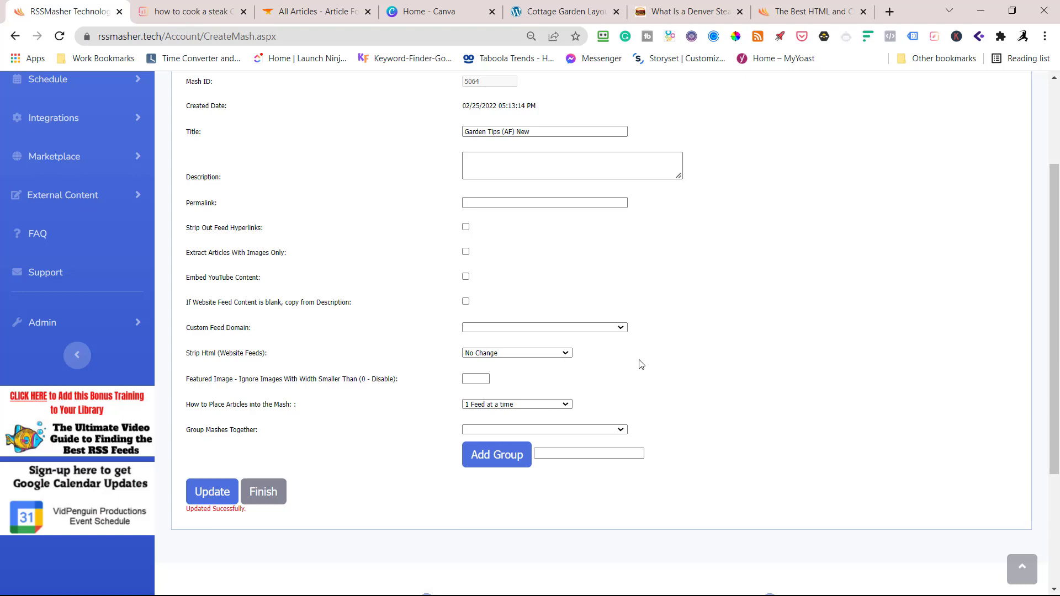
{"action": "scroll", "coordinate": [635, 353], "scroll_direction": "up", "scroll_amount": 3}
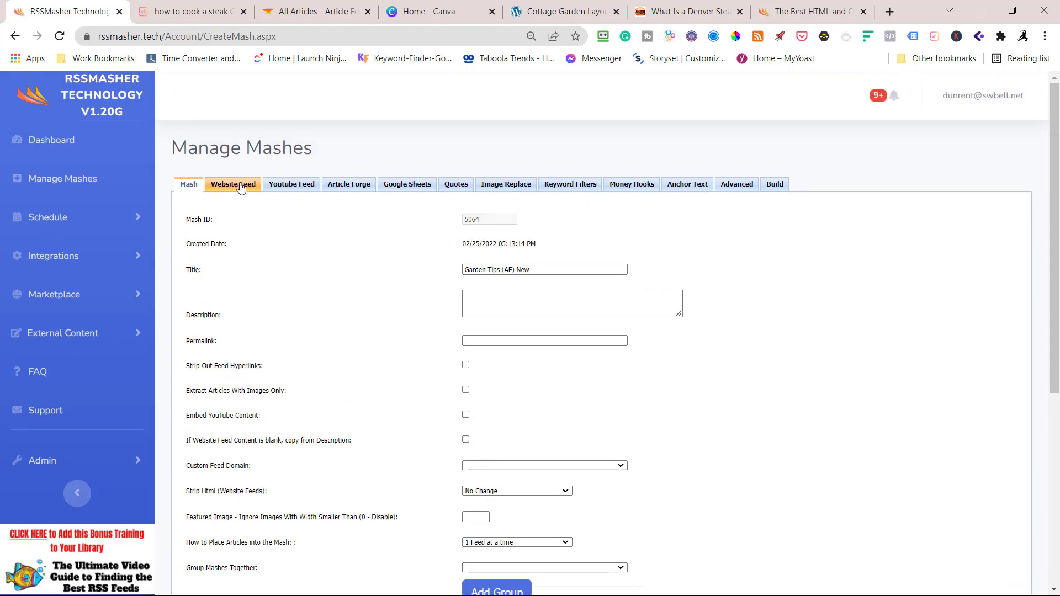
Step: Add the "garden tips (AF) new" Article Forge campaign to the mash
{"action": "left_click", "coordinate": [348, 185]}
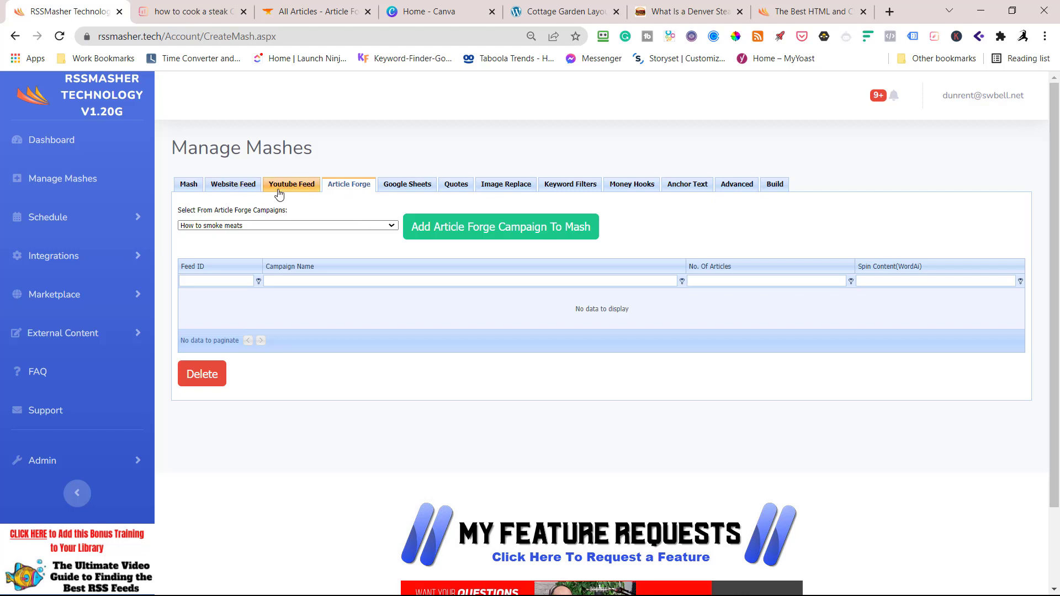
{"action": "left_click", "coordinate": [393, 226]}
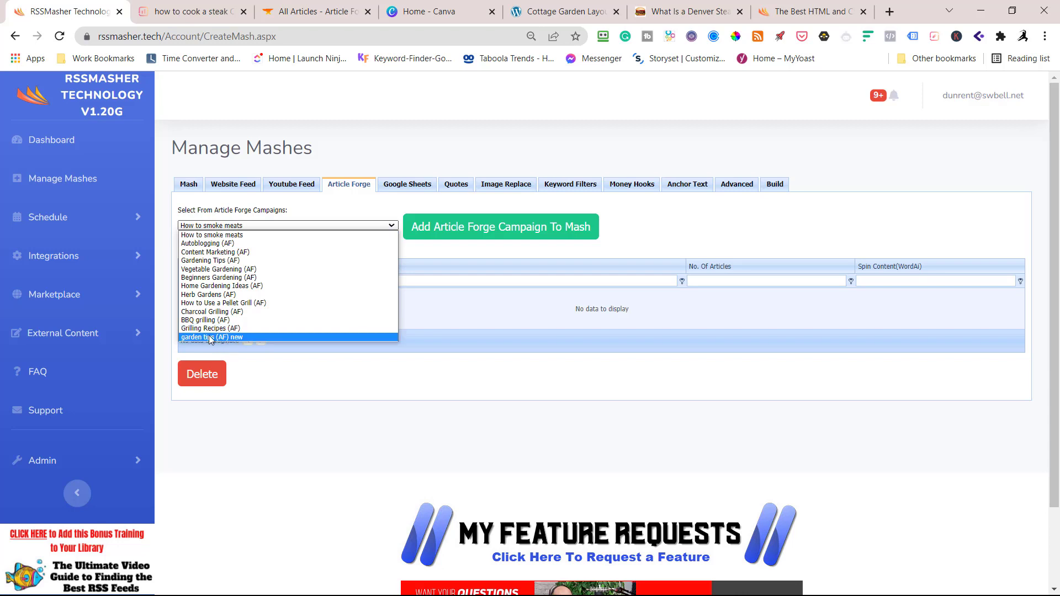
{"action": "left_click", "coordinate": [234, 337]}
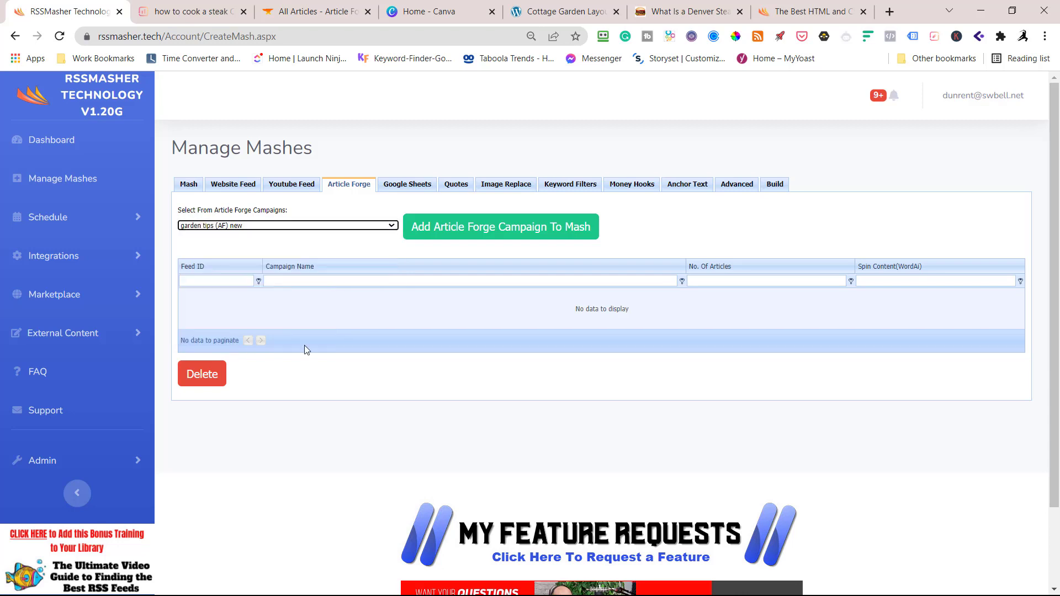
{"action": "left_click", "coordinate": [464, 233]}
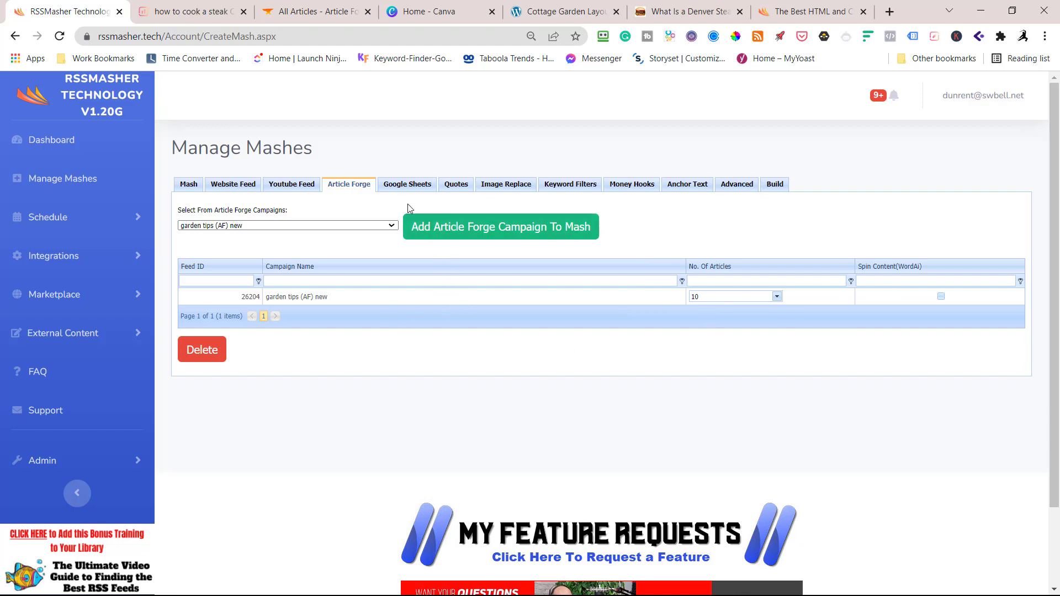
Step: Look through the mash's image replacement settings and the Money Hooks editors for content before and after the article
{"action": "left_click", "coordinate": [510, 188]}
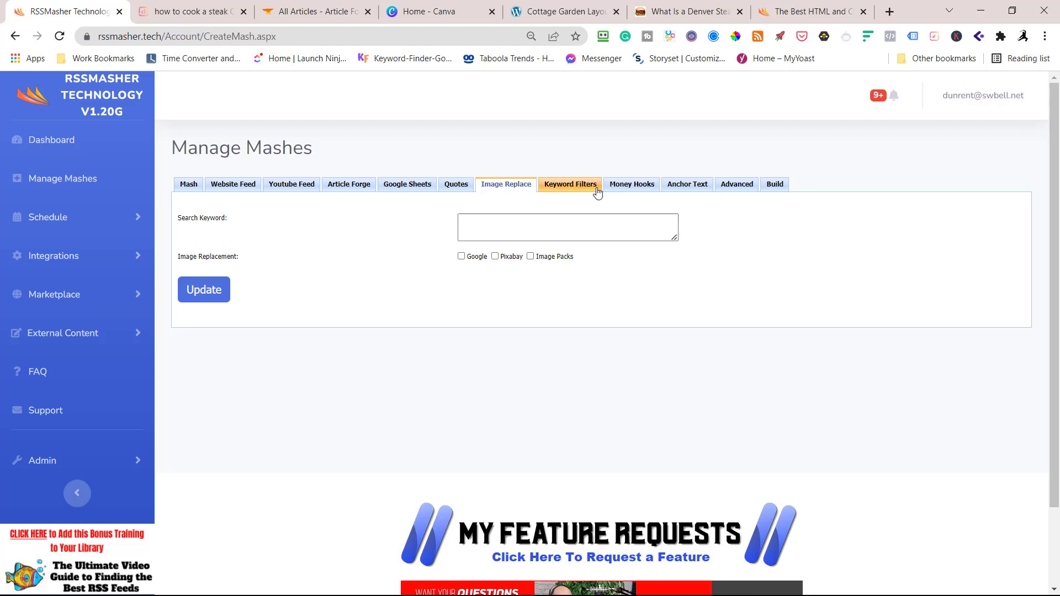
{"action": "left_click", "coordinate": [641, 188]}
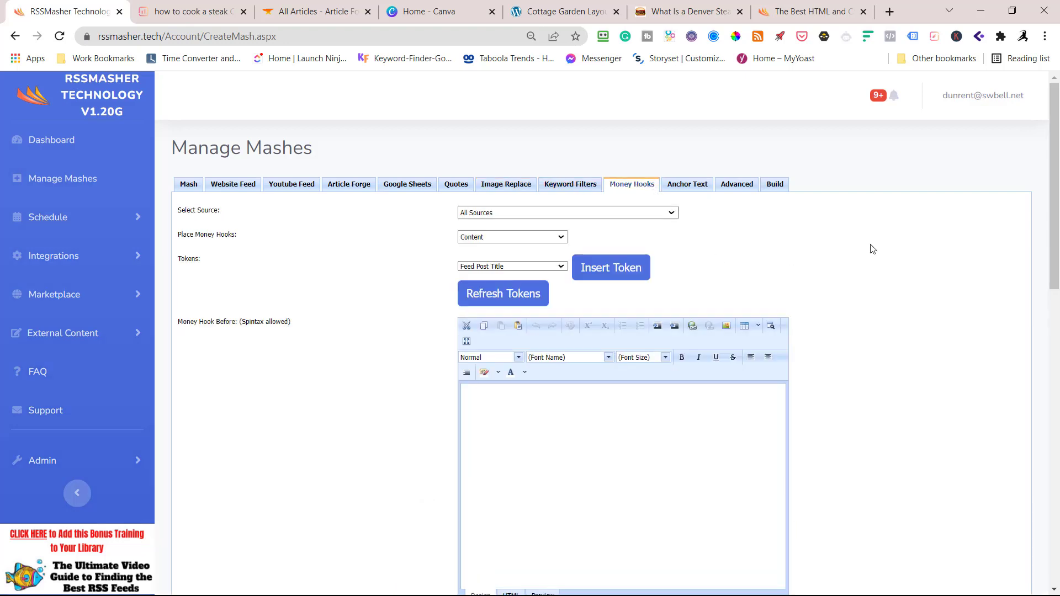
{"action": "scroll", "coordinate": [877, 246], "scroll_direction": "down", "scroll_amount": 3}
{"action": "scroll", "coordinate": [581, 267], "scroll_direction": "down", "scroll_amount": 3}
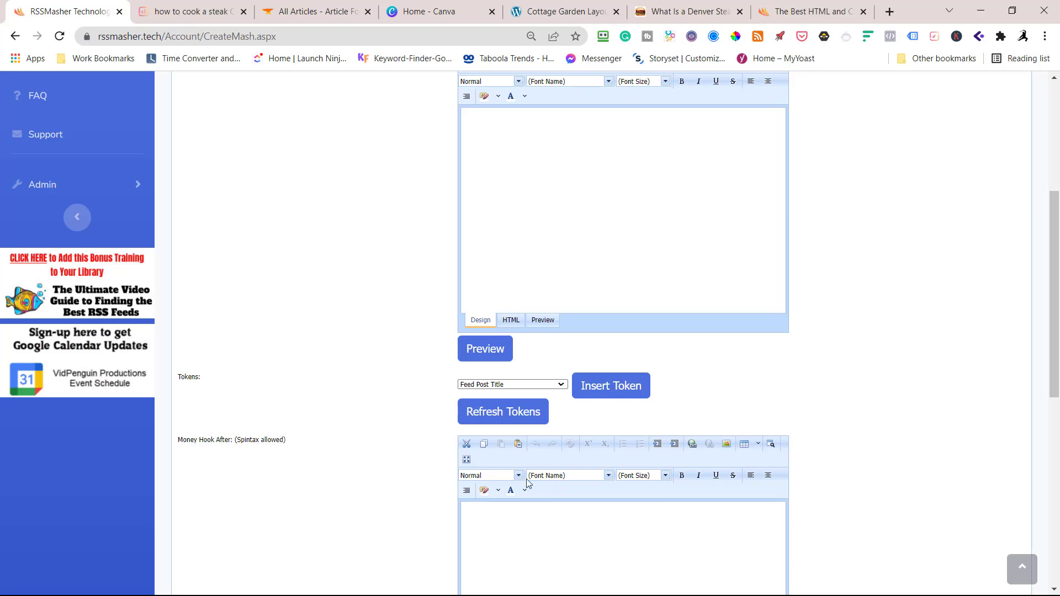
{"action": "scroll", "coordinate": [528, 483], "scroll_direction": "down", "scroll_amount": 3}
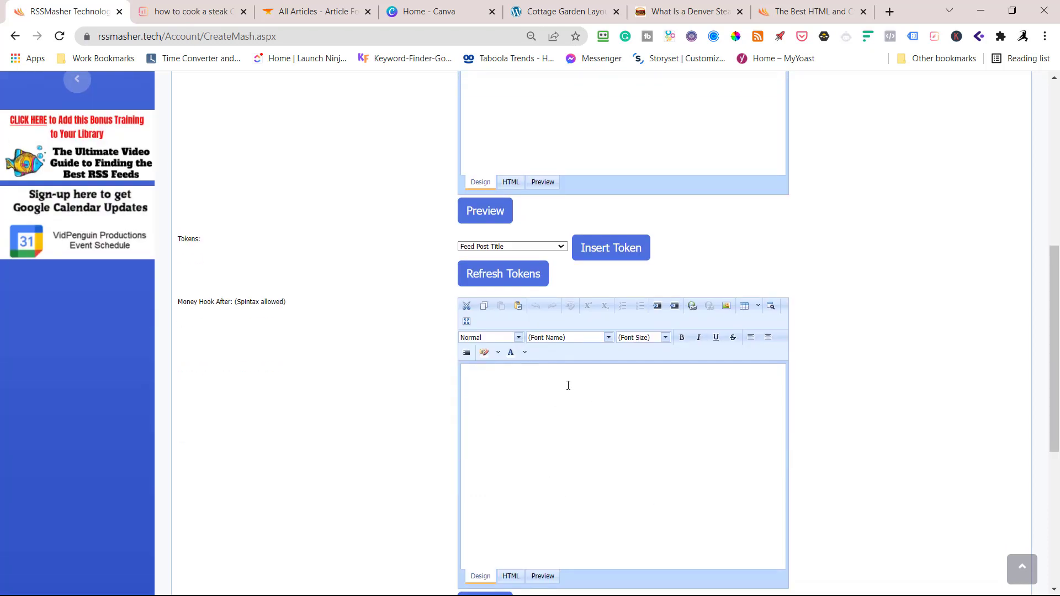
{"action": "scroll", "coordinate": [568, 385], "scroll_direction": "up", "scroll_amount": 3}
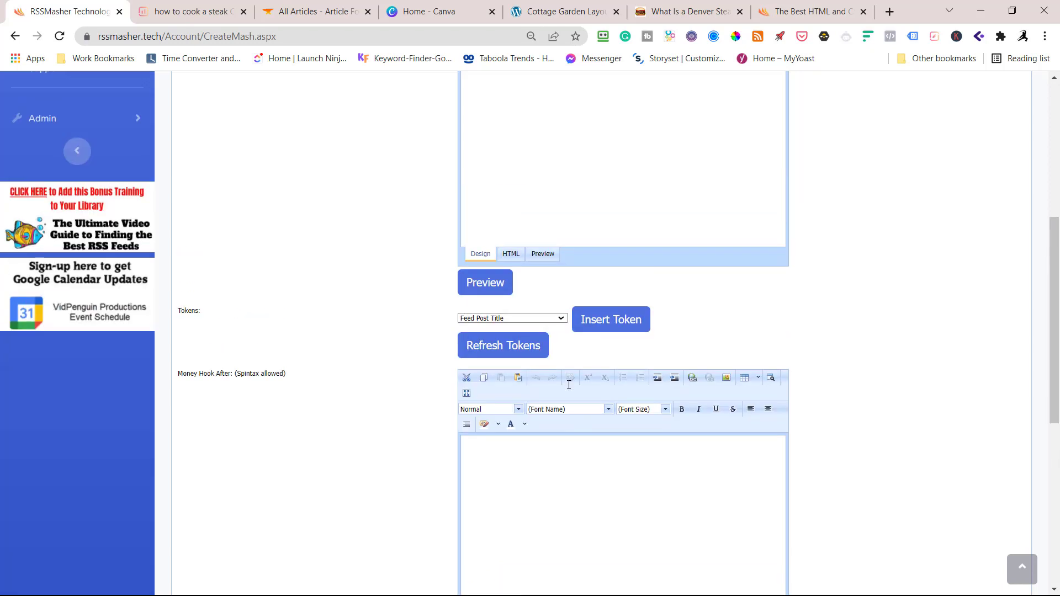
{"action": "scroll", "coordinate": [622, 530], "scroll_direction": "down", "scroll_amount": 3}
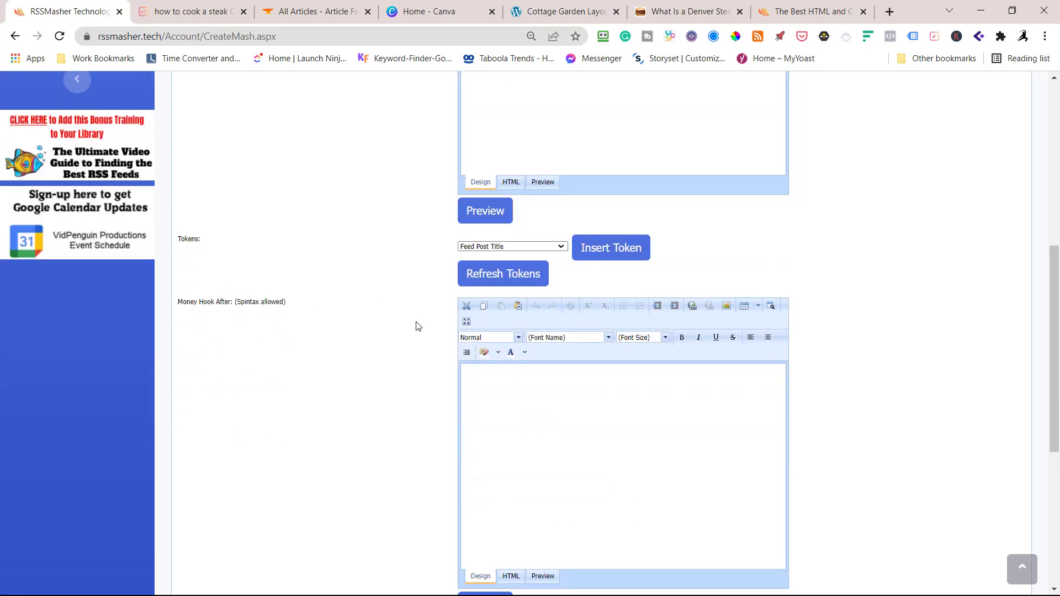
Step: Insert the New Workout Plans token into the Money Hook After content and save the money hooks
{"action": "left_click", "coordinate": [561, 247]}
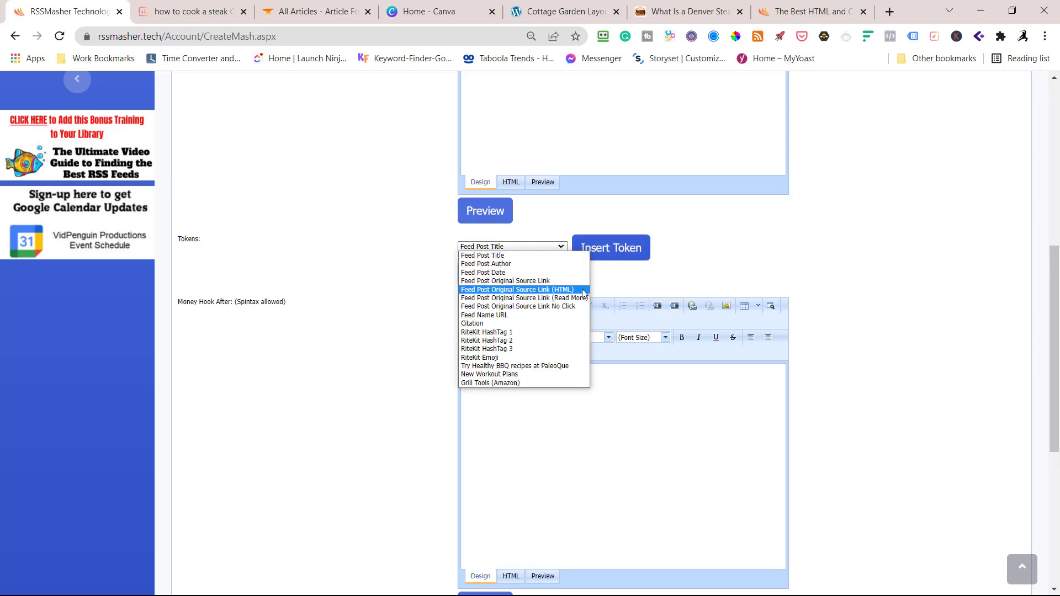
{"action": "left_click", "coordinate": [511, 375]}
{"action": "left_click", "coordinate": [604, 254]}
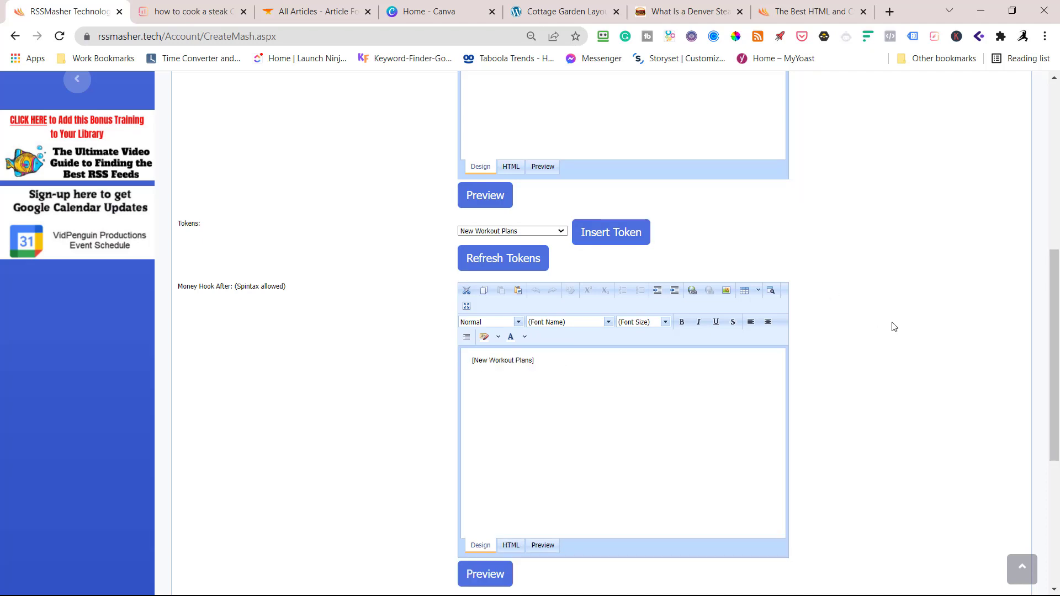
{"action": "scroll", "coordinate": [869, 323], "scroll_direction": "up", "scroll_amount": 1}
{"action": "scroll", "coordinate": [868, 322], "scroll_direction": "up", "scroll_amount": 1}
{"action": "scroll", "coordinate": [889, 365], "scroll_direction": "down", "scroll_amount": 2}
{"action": "scroll", "coordinate": [547, 410], "scroll_direction": "down", "scroll_amount": 2}
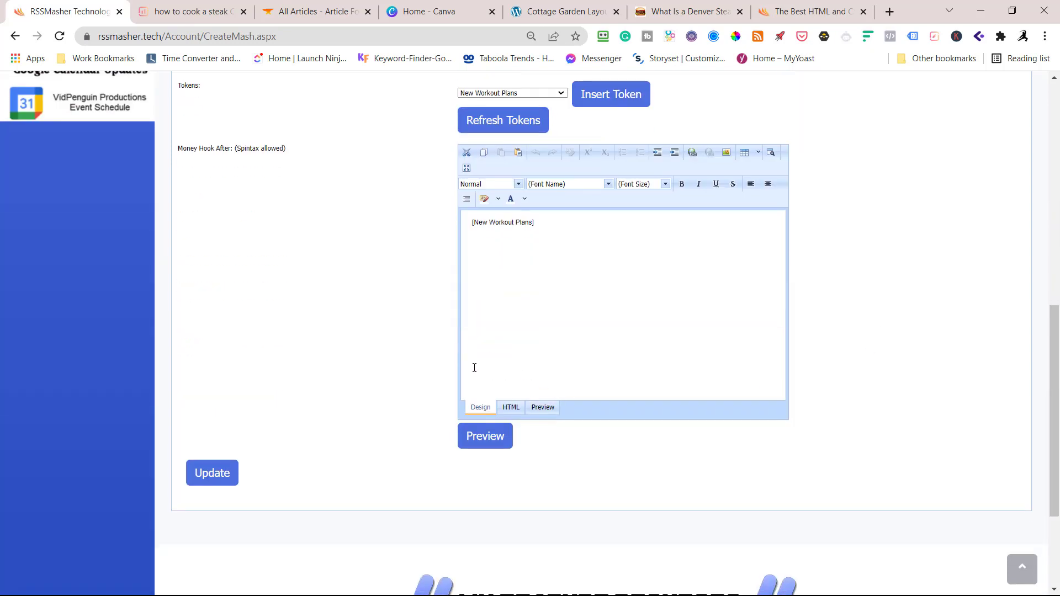
{"action": "left_click", "coordinate": [222, 477]}
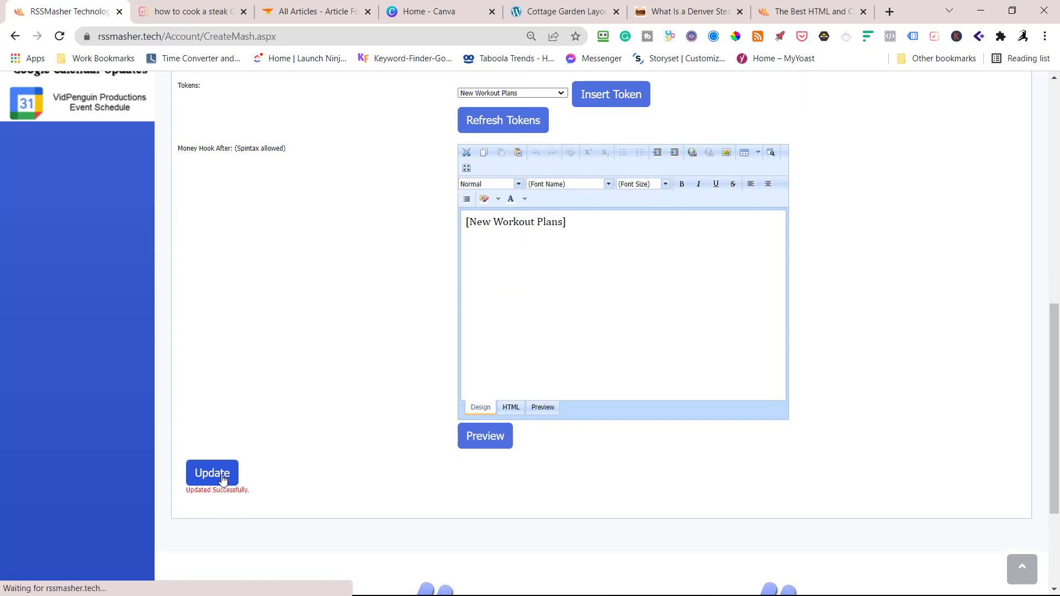
Step: Open the mash's anchor text settings and check the choices for possible occurrences
{"action": "scroll", "coordinate": [856, 375], "scroll_direction": "up", "scroll_amount": 10}
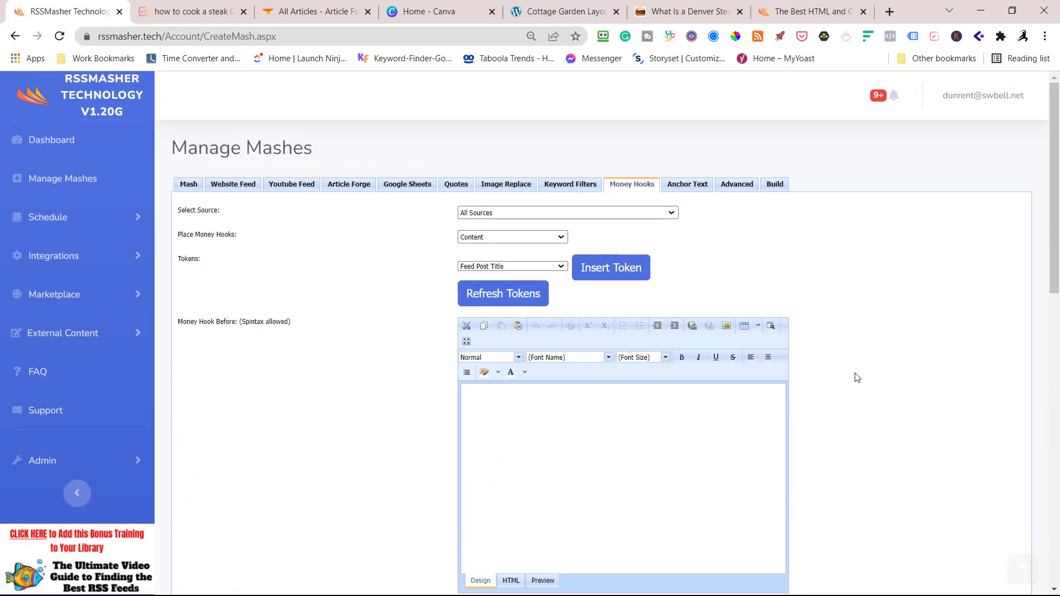
{"action": "left_click", "coordinate": [694, 188]}
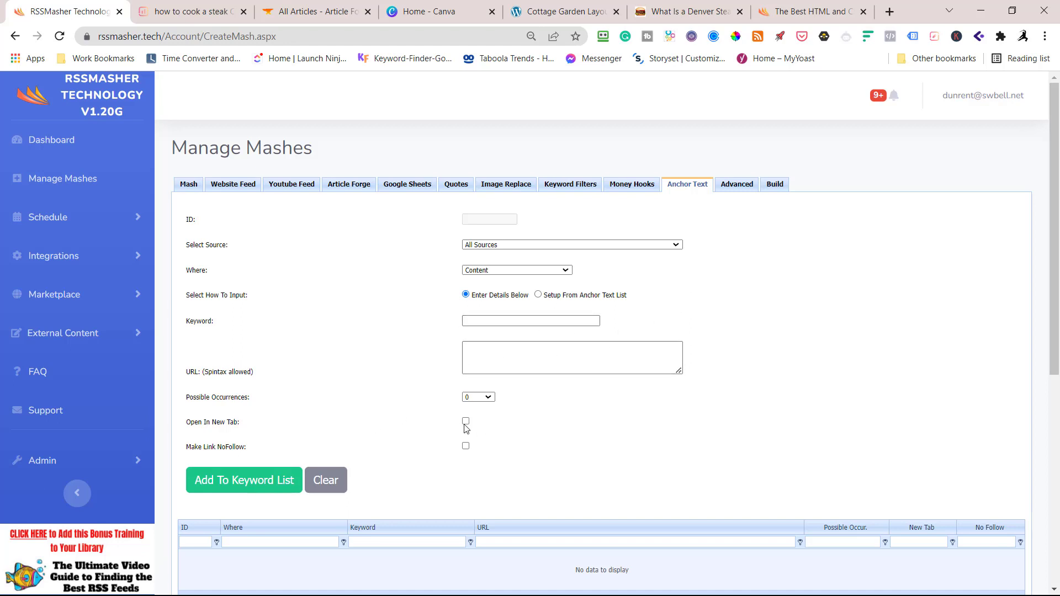
{"action": "left_click", "coordinate": [490, 398]}
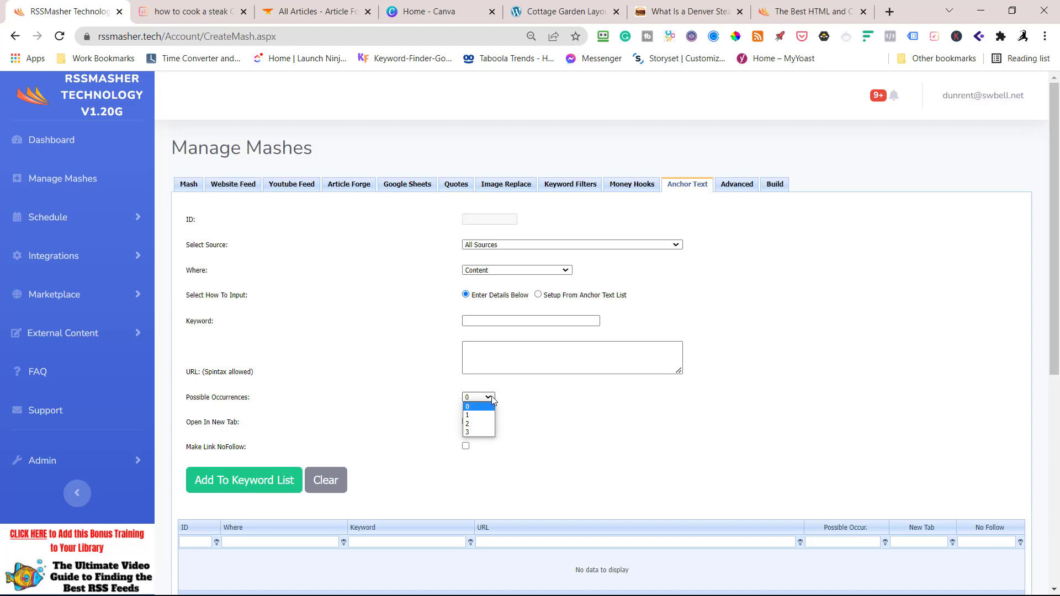
{"action": "left_click", "coordinate": [531, 401]}
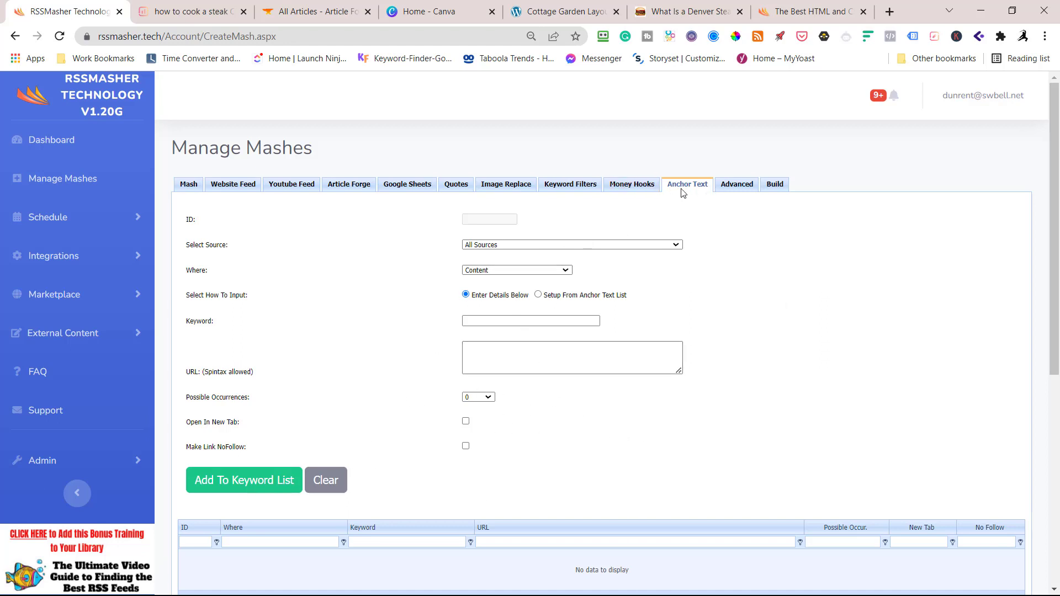
Step: Build the mash as a test and review the generated gardening article in its web preview
{"action": "left_click", "coordinate": [737, 188]}
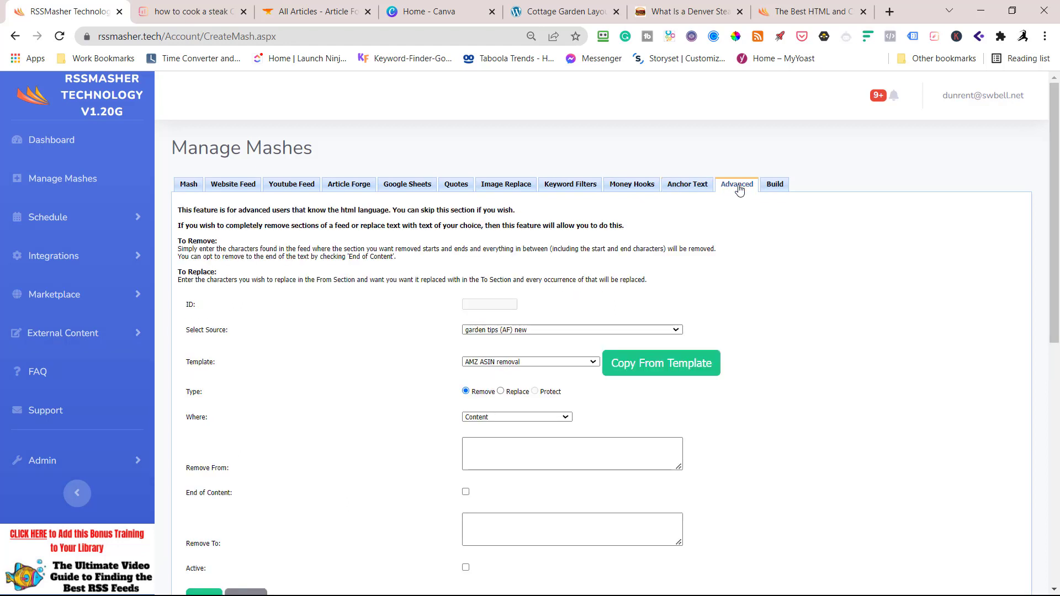
{"action": "left_click", "coordinate": [774, 184]}
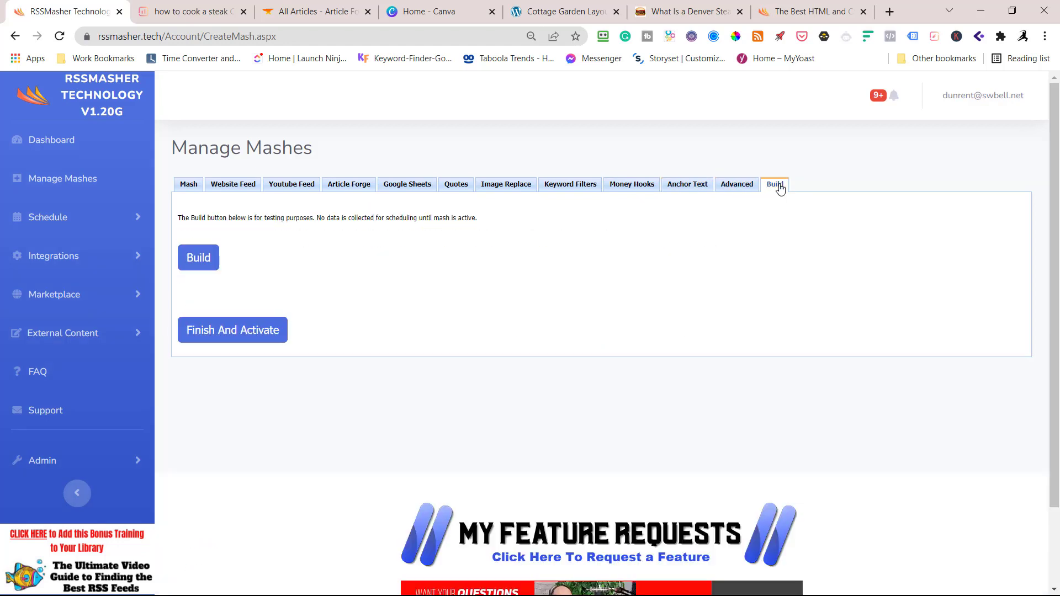
{"action": "left_click", "coordinate": [201, 263]}
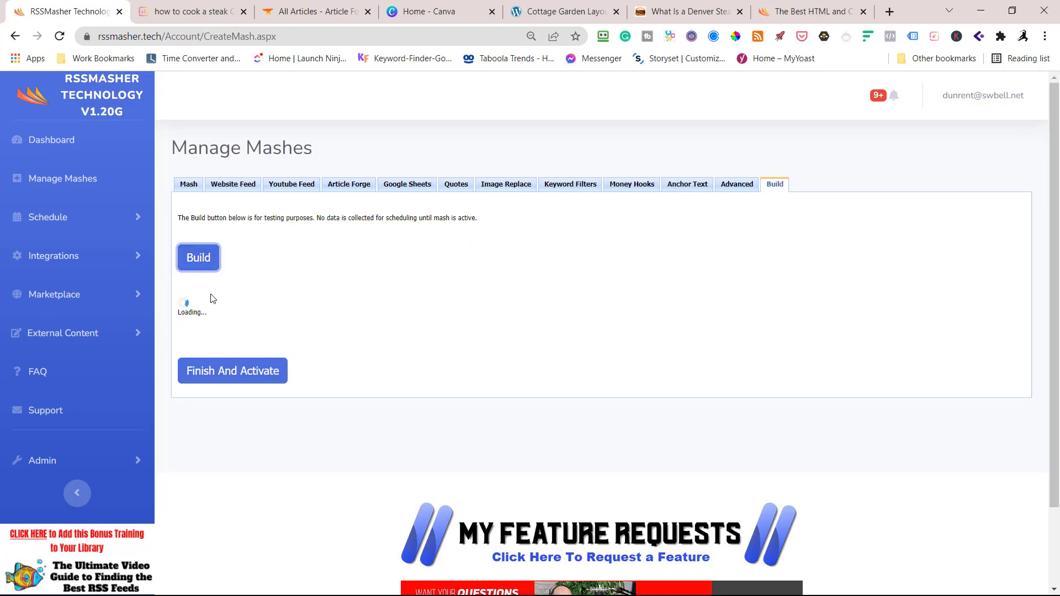
{"action": "left_click", "coordinate": [217, 314]}
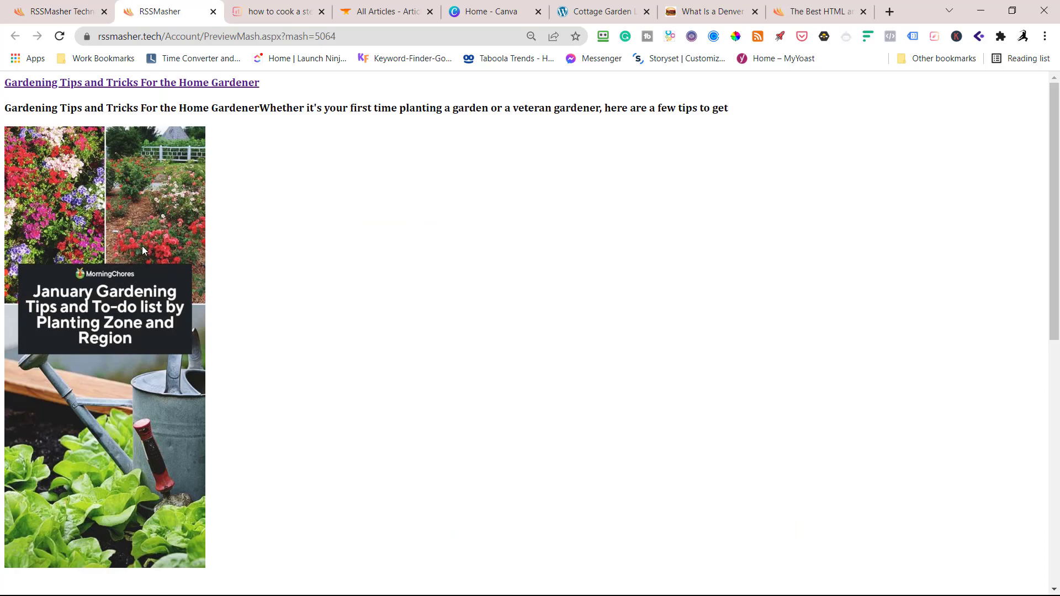
{"action": "scroll", "coordinate": [142, 250], "scroll_direction": "down", "scroll_amount": 7}
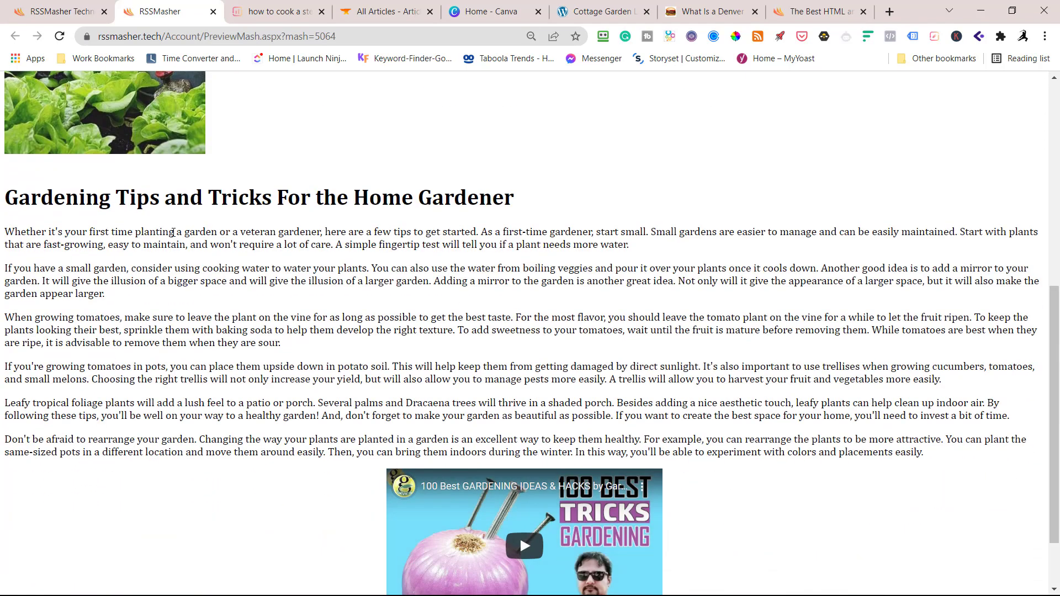
{"action": "scroll", "coordinate": [173, 232], "scroll_direction": "down", "scroll_amount": 2}
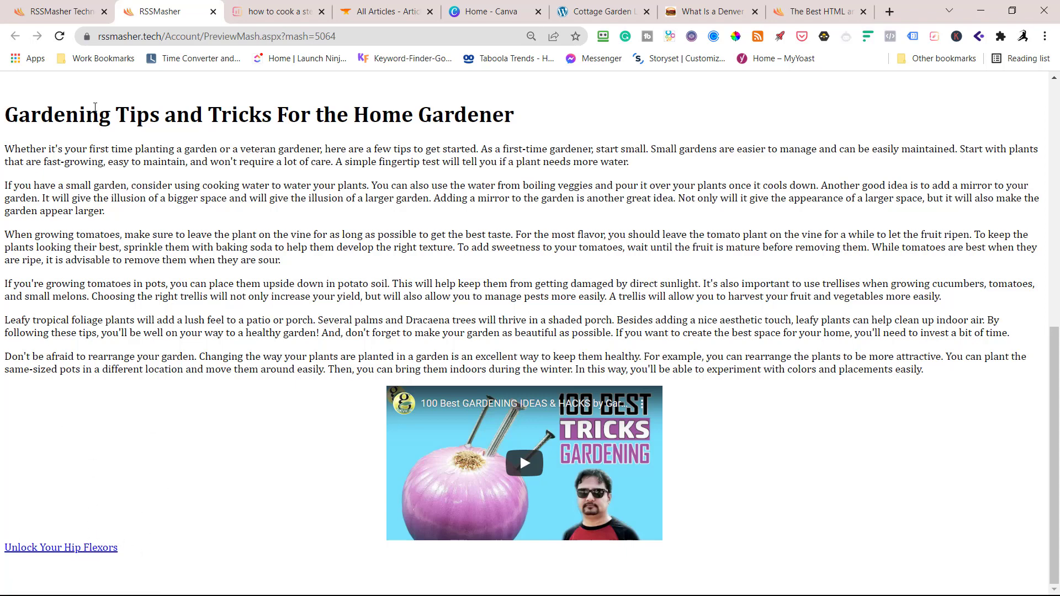
Step: Clear the New Workout Plans token from the mash's Money Hook After content
{"action": "left_click", "coordinate": [76, 14]}
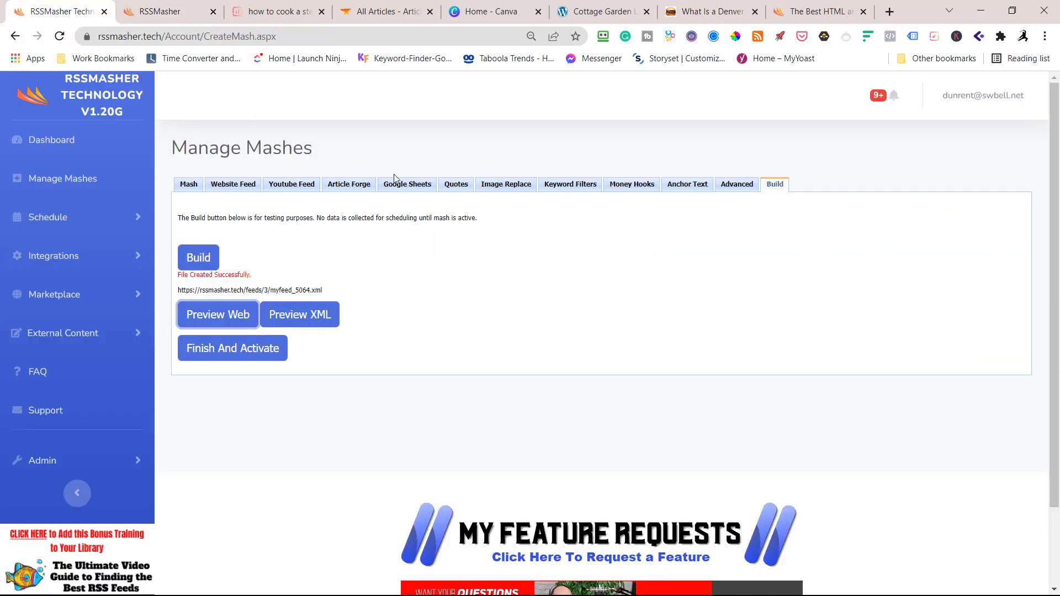
{"action": "left_click", "coordinate": [641, 186]}
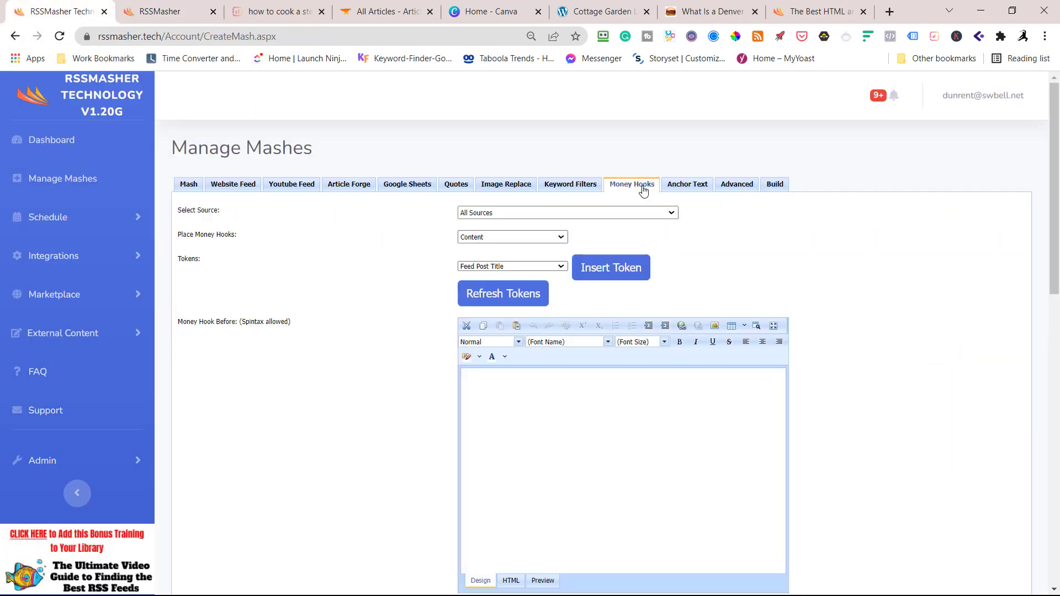
{"action": "scroll", "coordinate": [737, 261], "scroll_direction": "down", "scroll_amount": 7}
{"action": "left_click", "coordinate": [591, 383]}
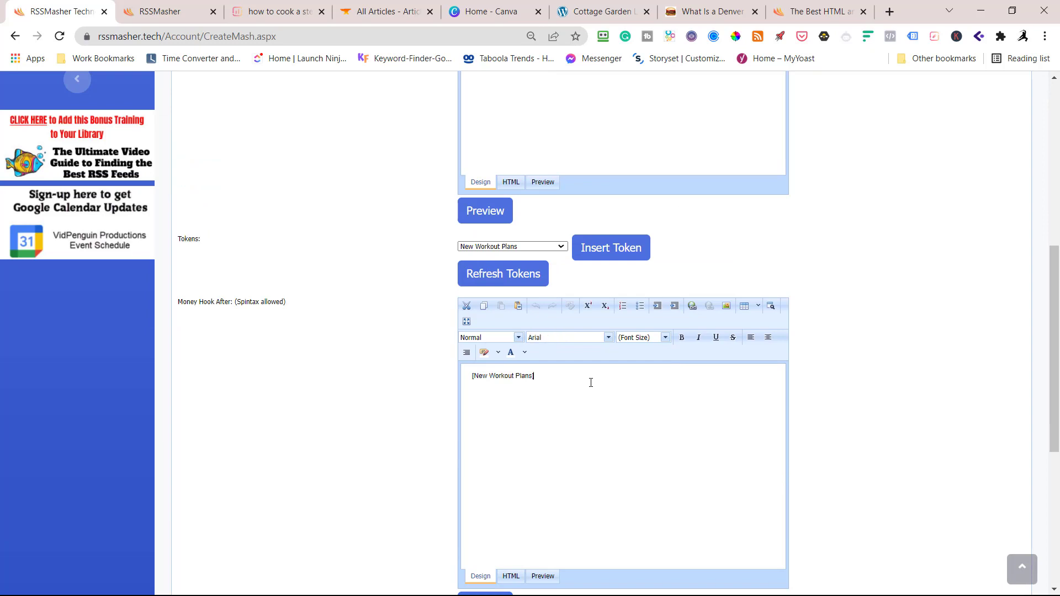
{"action": "key", "text": "BackSpace"}
{"action": "key", "text": "BackSpace"}
{"action": "key", "text": "BackSpace"}
{"action": "key", "text": "BackSpace"}
{"action": "key", "text": "BackSpace"}
{"action": "key", "text": "BackSpace"}
{"action": "key", "text": "BackSpace"}
{"action": "key", "text": "BackSpace"}
{"action": "key", "text": "BackSpace"}
{"action": "key", "text": "BackSpace"}
{"action": "key", "text": "BackSpace"}
{"action": "key", "text": "BackSpace"}
{"action": "key", "text": "BackSpace"}
{"action": "key", "text": "BackSpace"}
{"action": "key", "text": "BackSpace"}
Step: Insert the Grill Tools (Amazon) token into the Money Hook After content and save the money hooks
{"action": "left_click", "coordinate": [523, 246]}
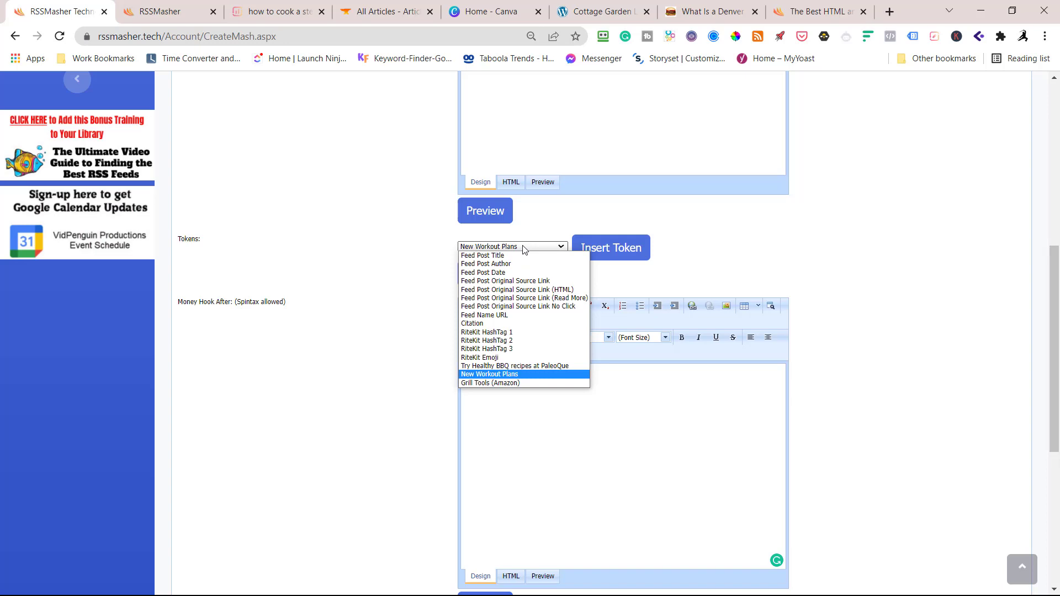
{"action": "left_click", "coordinate": [504, 384]}
{"action": "left_click", "coordinate": [591, 248]}
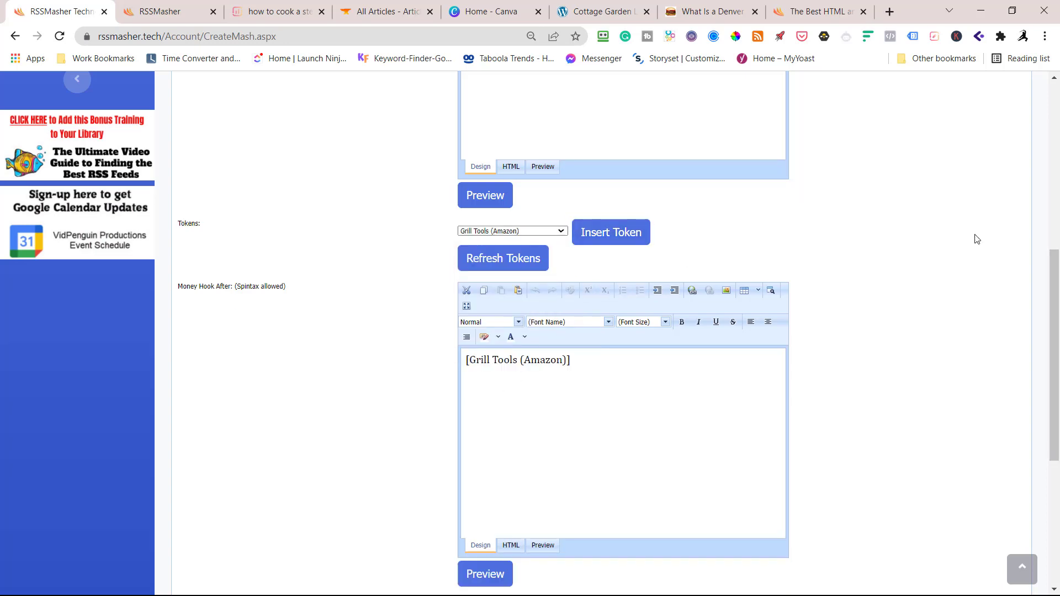
{"action": "scroll", "coordinate": [972, 248], "scroll_direction": "up", "scroll_amount": 7}
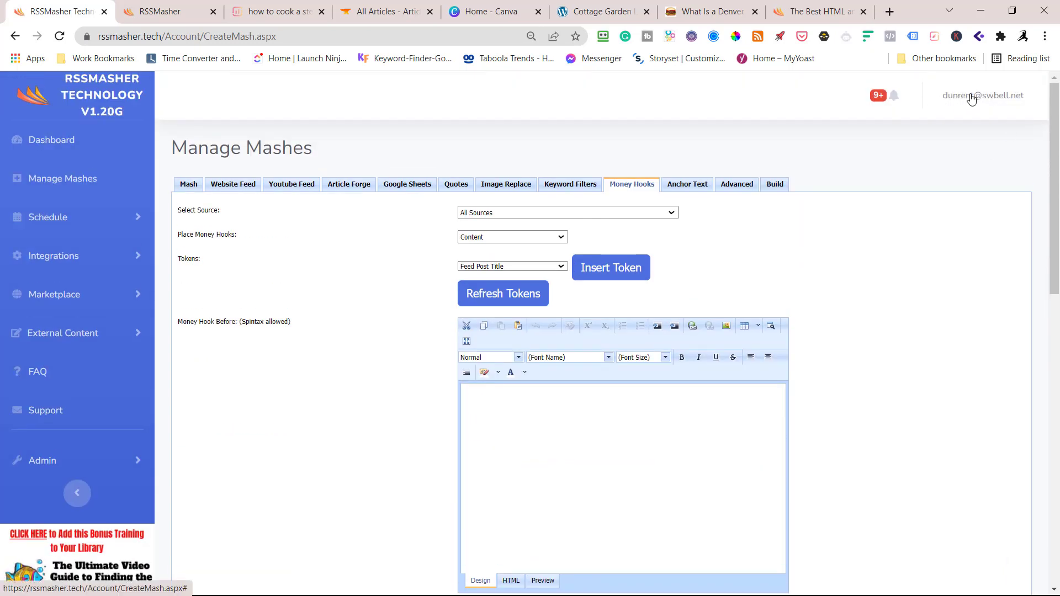
{"action": "scroll", "coordinate": [284, 314], "scroll_direction": "down", "scroll_amount": 10}
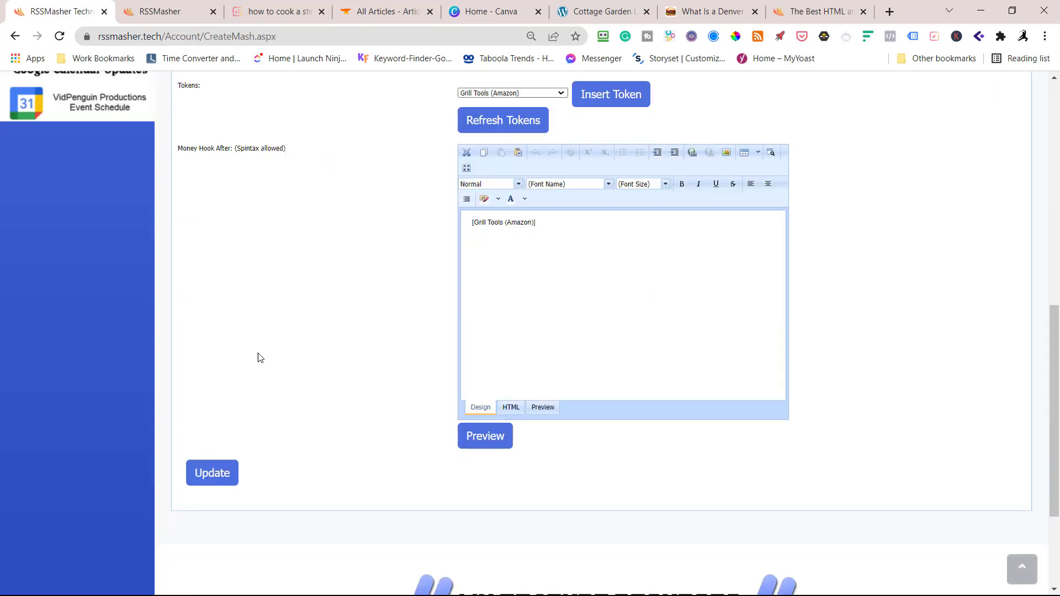
{"action": "left_click", "coordinate": [197, 474]}
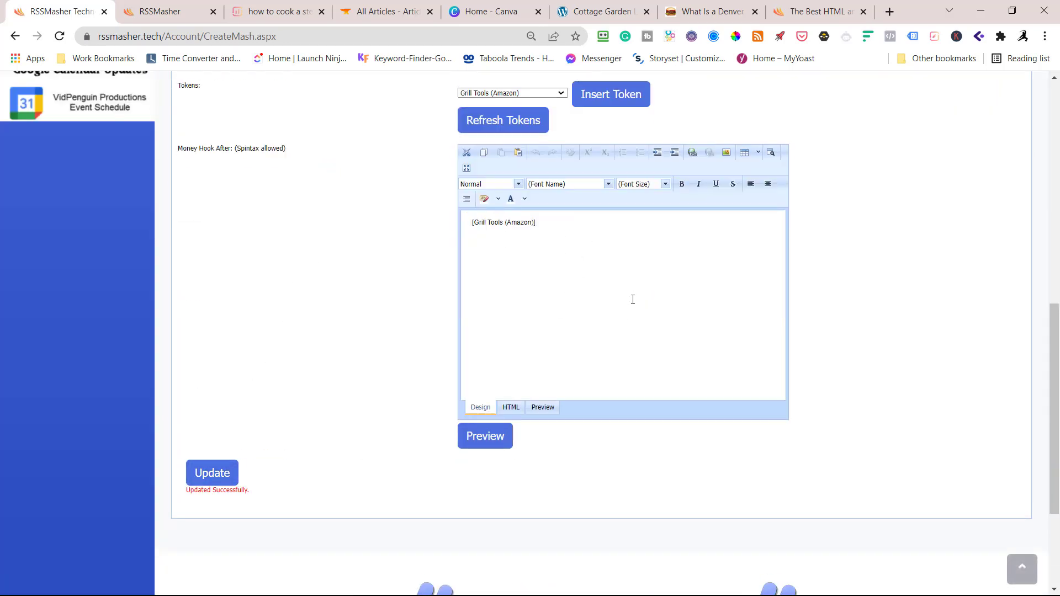
Step: Rebuild the mash and check the end of the article in the web preview for the Amazon grill tools hook
{"action": "scroll", "coordinate": [544, 304], "scroll_direction": "up", "scroll_amount": 10}
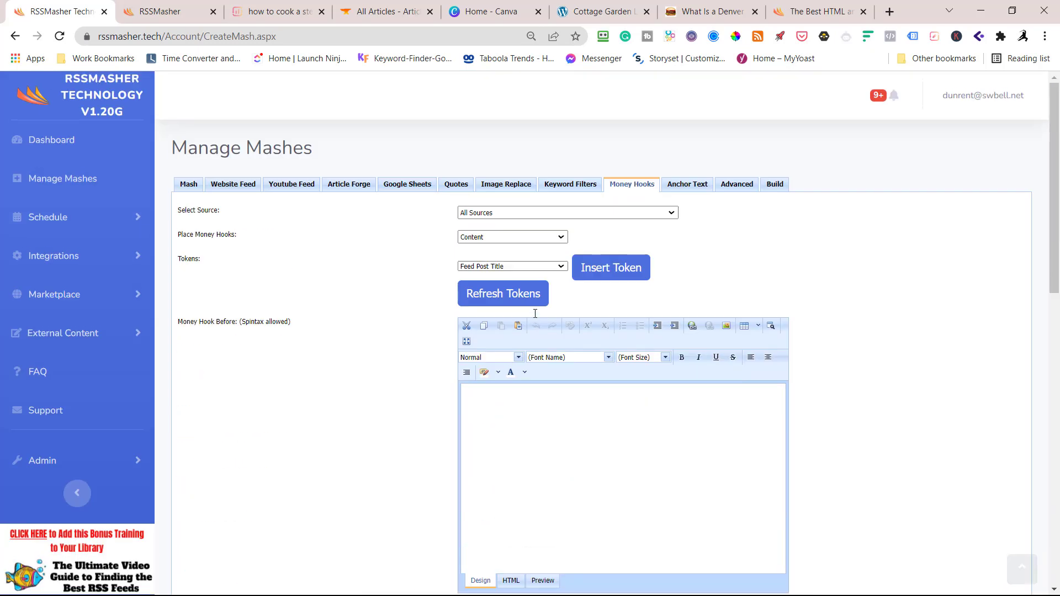
{"action": "left_click", "coordinate": [774, 187]}
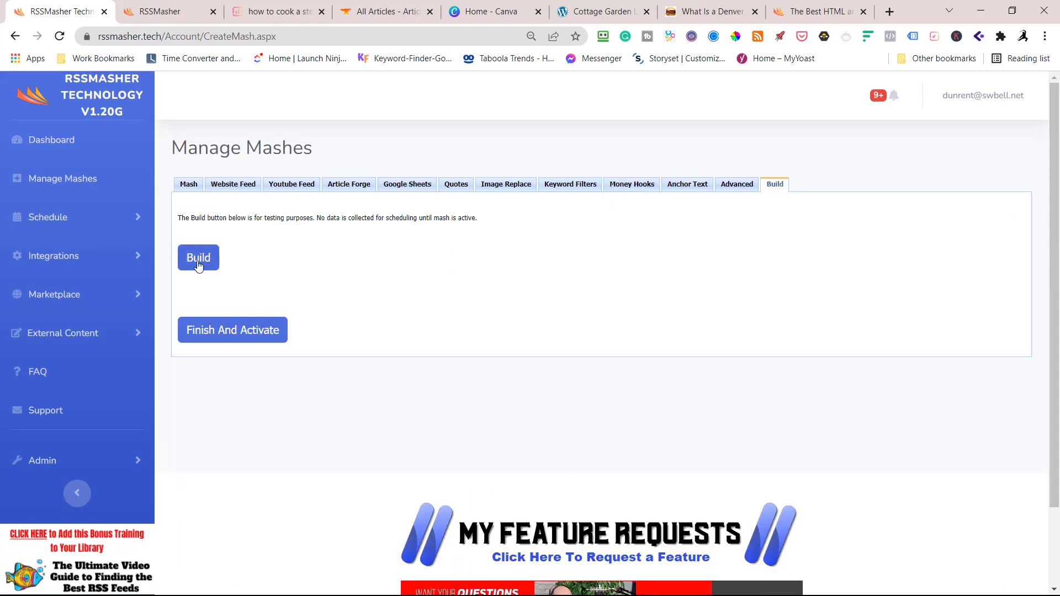
{"action": "left_click", "coordinate": [189, 269]}
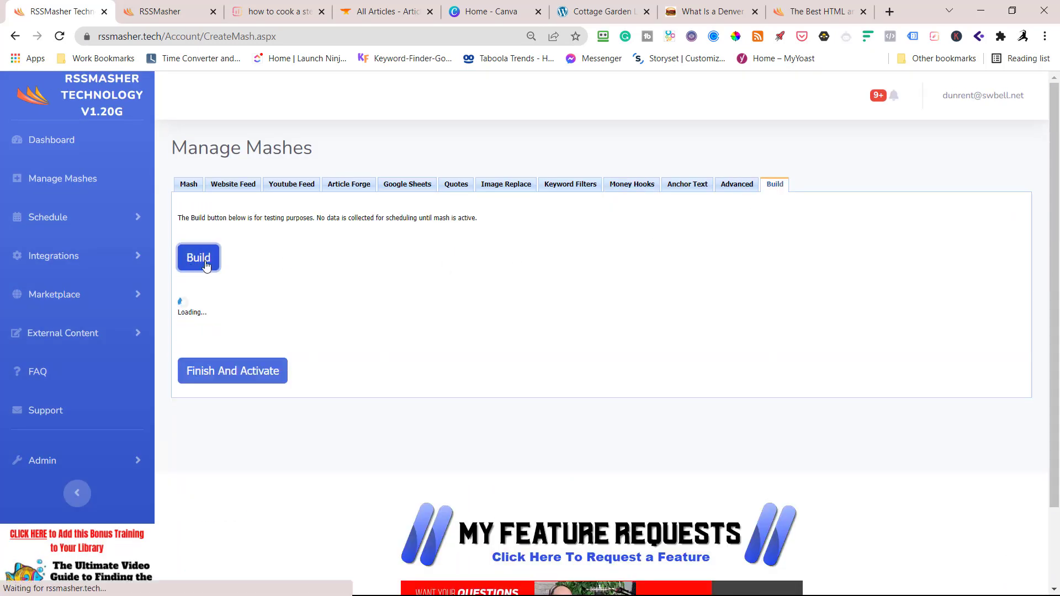
{"action": "left_click", "coordinate": [240, 316]}
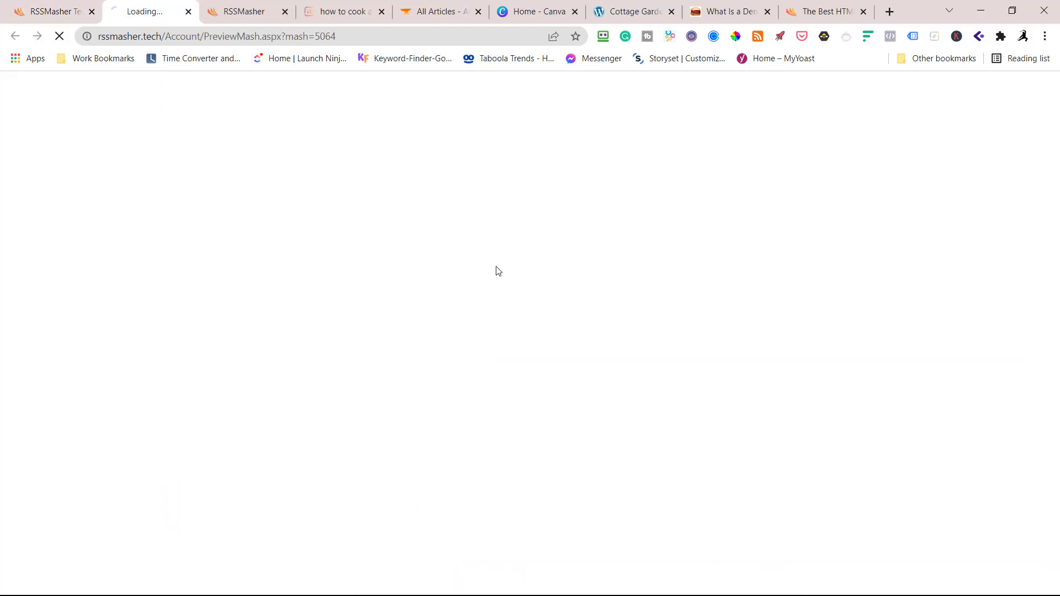
{"action": "scroll", "coordinate": [503, 259], "scroll_direction": "down", "scroll_amount": 8}
{"action": "scroll", "coordinate": [510, 249], "scroll_direction": "down", "scroll_amount": 3}
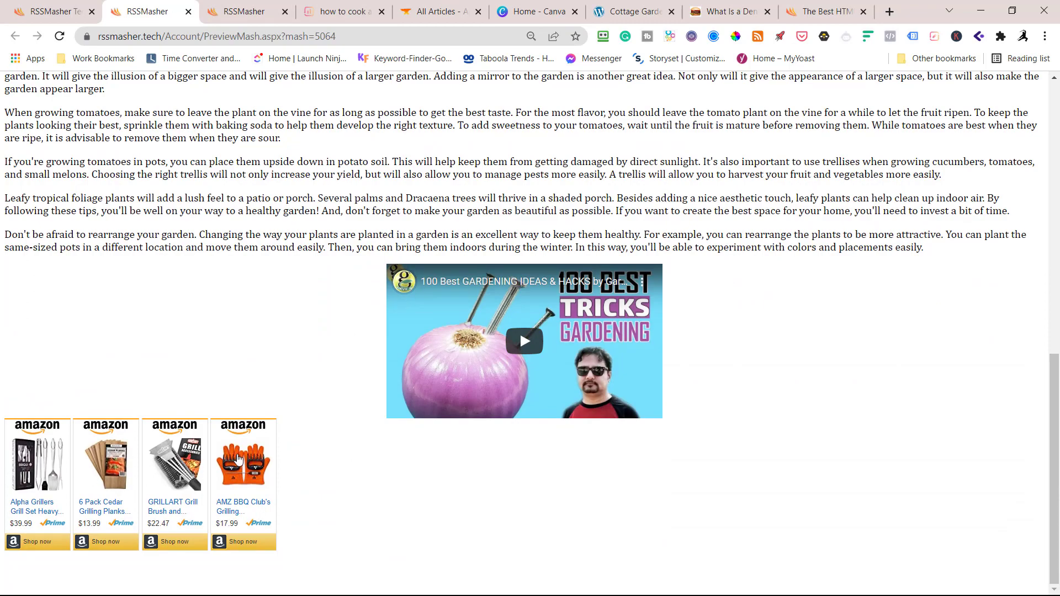
{"action": "scroll", "coordinate": [324, 403], "scroll_direction": "up", "scroll_amount": 5}
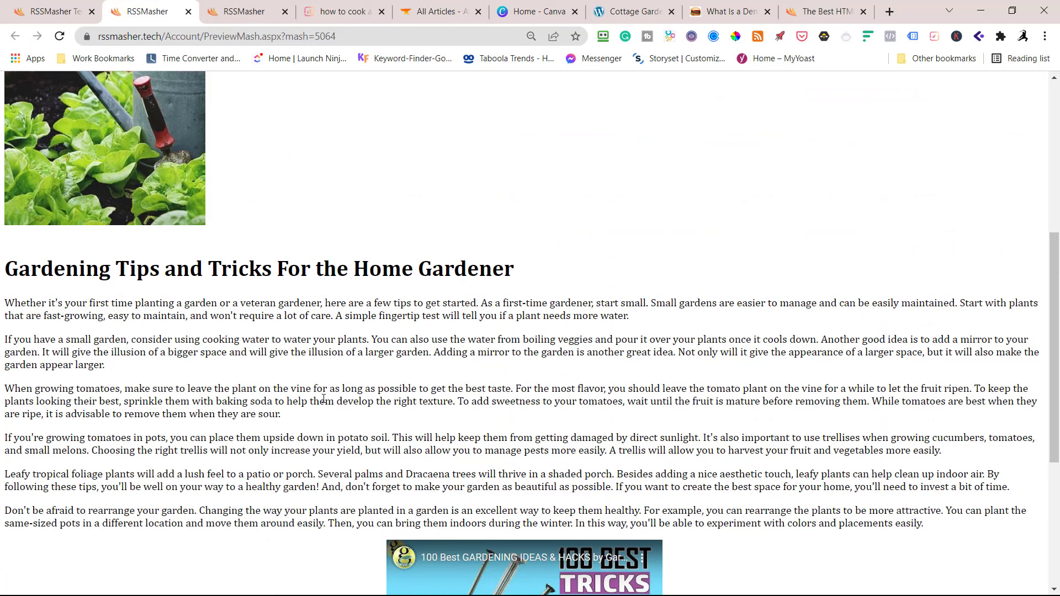
{"action": "scroll", "coordinate": [324, 402], "scroll_direction": "down", "scroll_amount": 5}
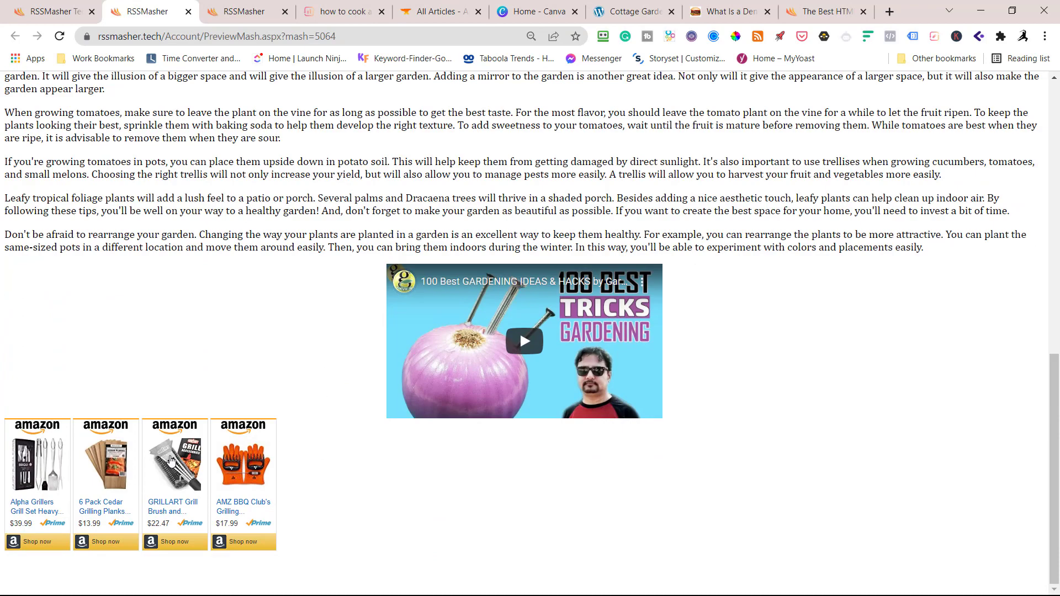
{"action": "scroll", "coordinate": [191, 404], "scroll_direction": "up", "scroll_amount": 8}
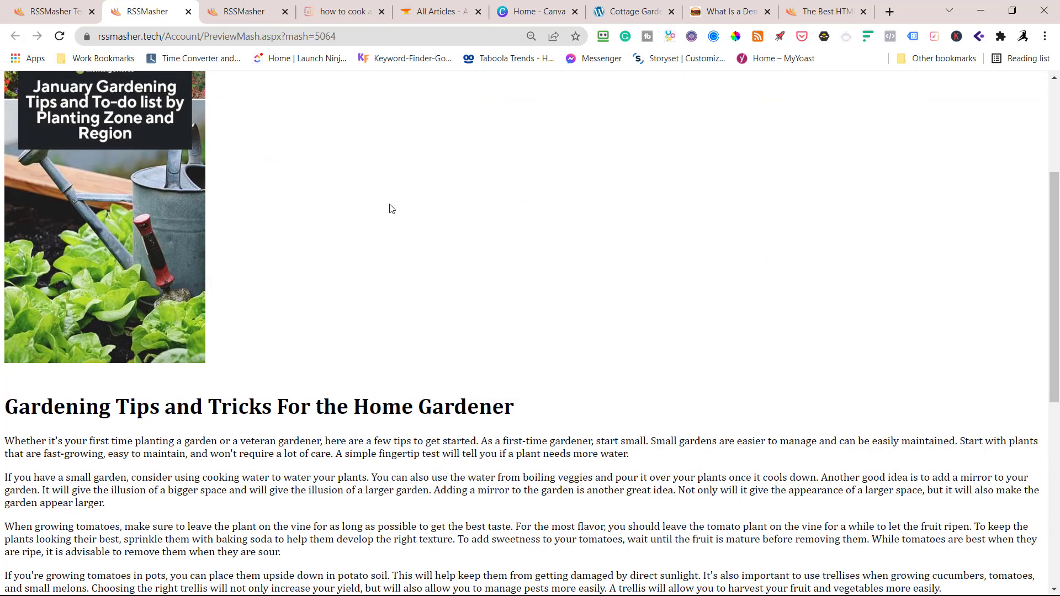
{"action": "scroll", "coordinate": [386, 167], "scroll_direction": "up", "scroll_amount": 4}
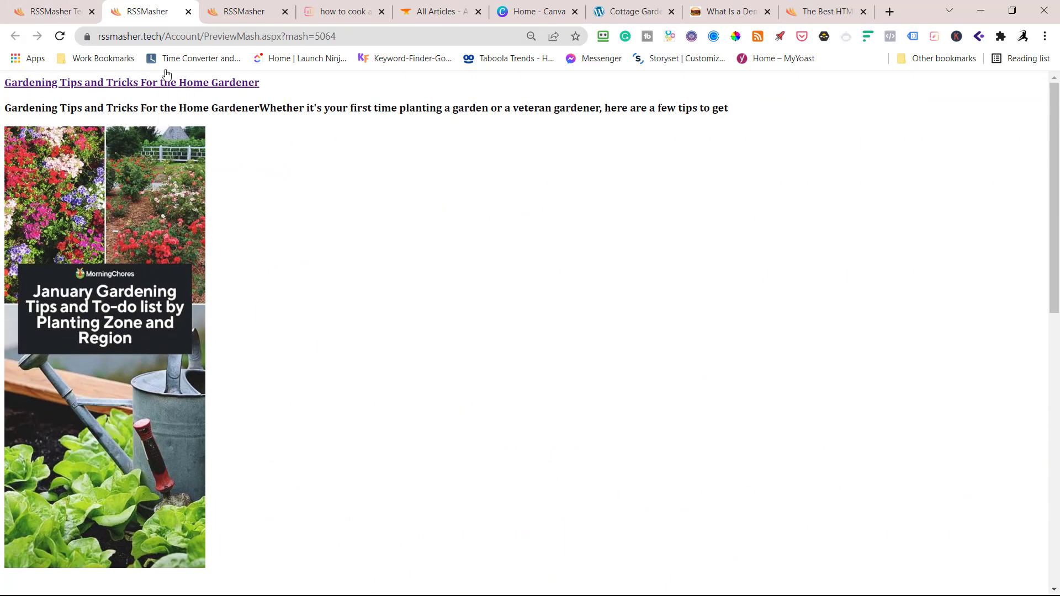
Step: Set the mash's image replacement to the Gardening image pack for the First Image only, and save the settings
{"action": "left_click", "coordinate": [59, 14]}
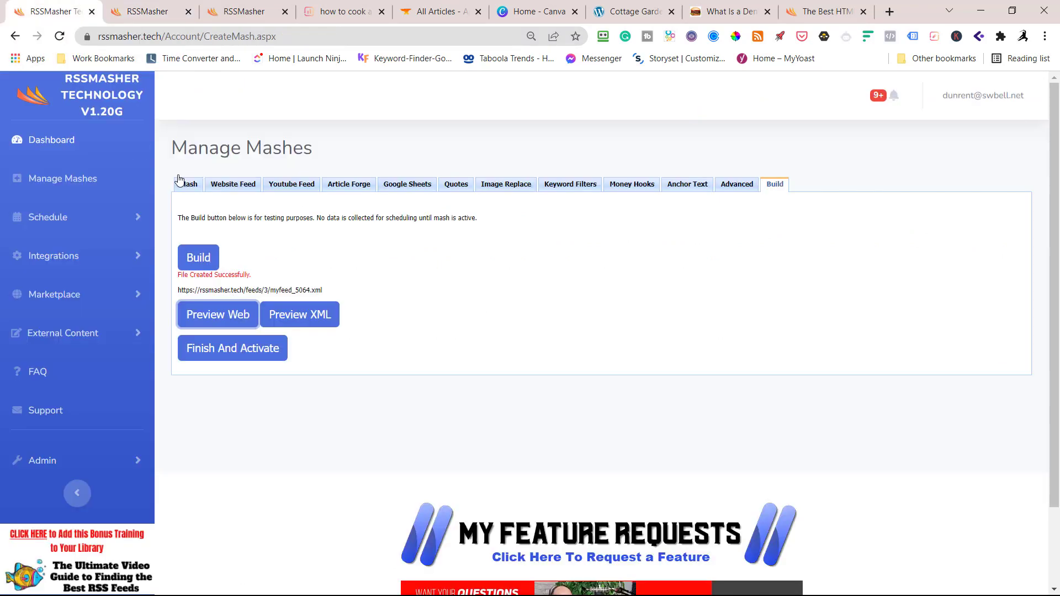
{"action": "left_click", "coordinate": [517, 185]}
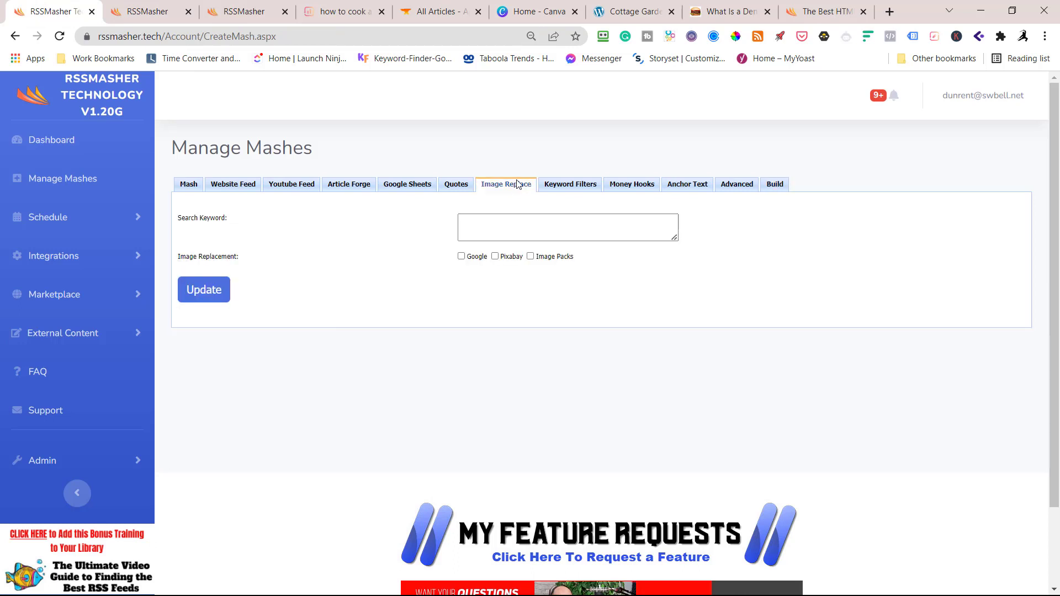
{"action": "left_click", "coordinate": [531, 257]}
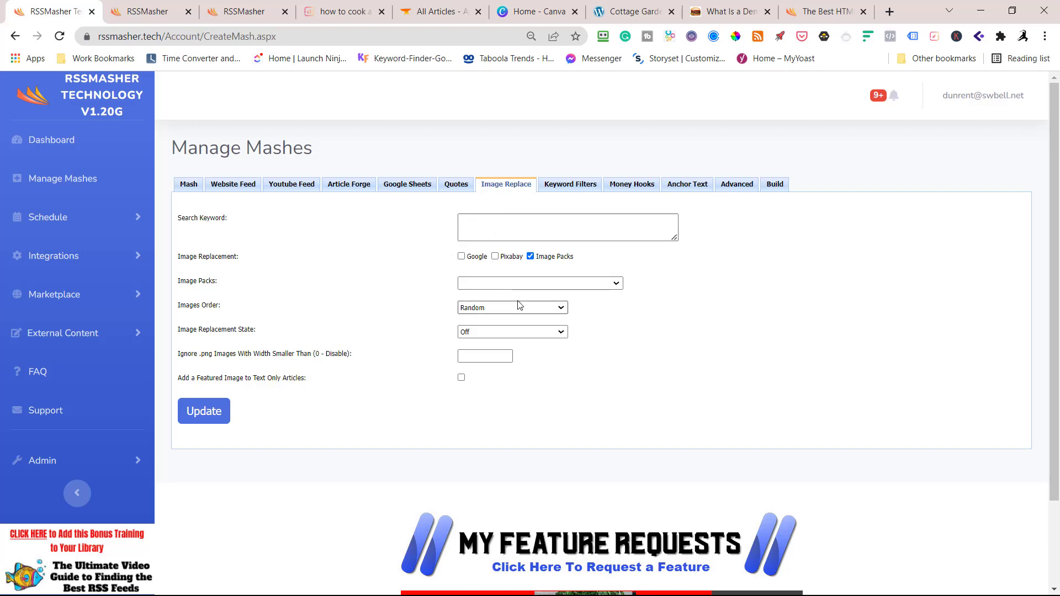
{"action": "left_click", "coordinate": [571, 285]}
{"action": "left_click_drag", "start_coordinate": [613, 329], "coordinate": [614, 429]}
{"action": "left_click", "coordinate": [478, 447]}
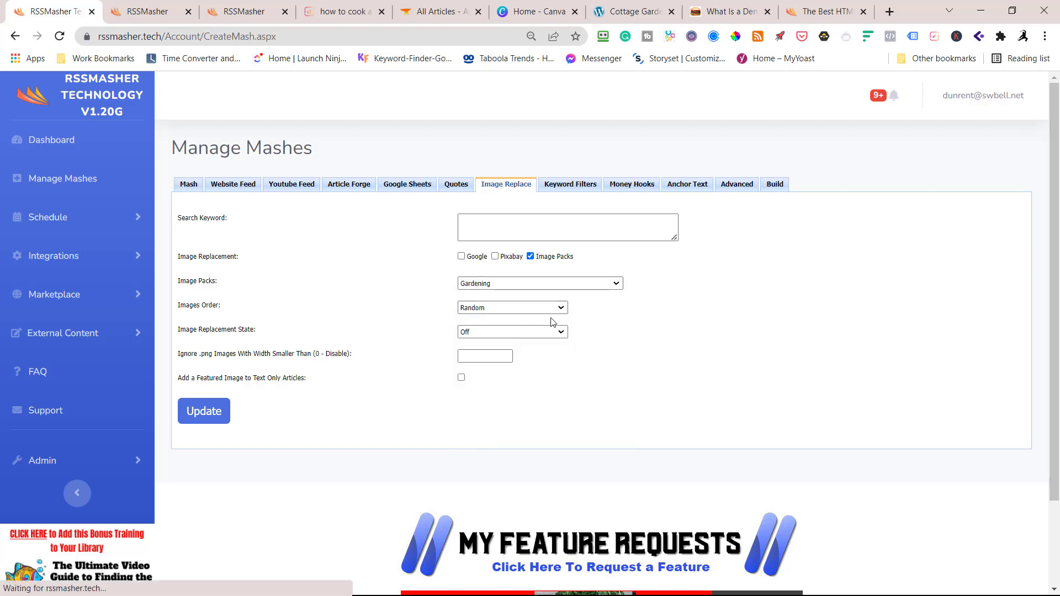
{"action": "left_click", "coordinate": [502, 332]}
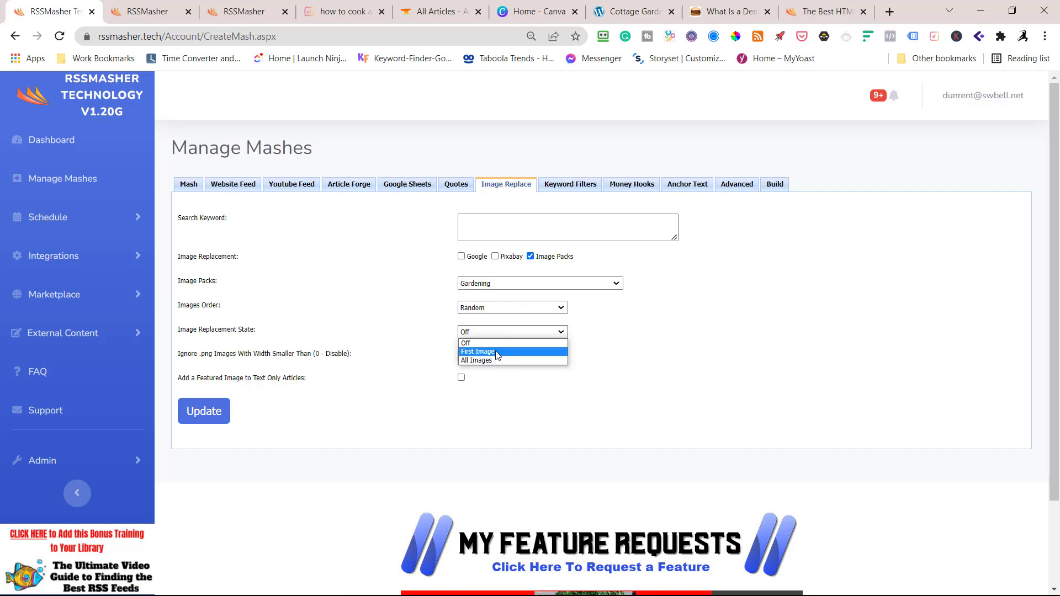
{"action": "left_click", "coordinate": [496, 352]}
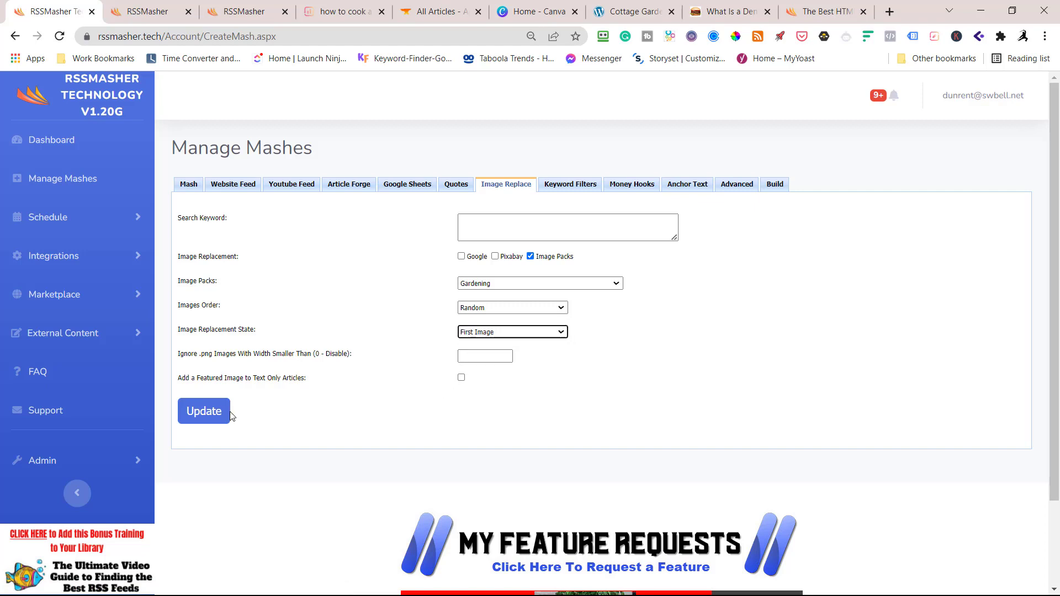
{"action": "left_click", "coordinate": [210, 417]}
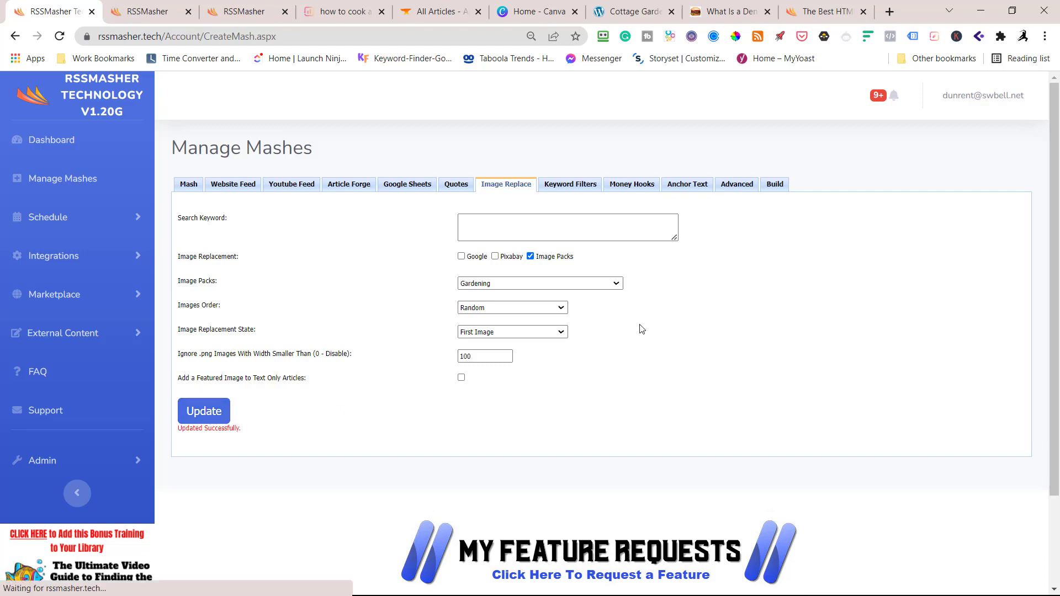
Step: Rebuild the mash with the image pack, check the replaced image and money hook in the web preview, and return to the mash
{"action": "left_click", "coordinate": [775, 184]}
{"action": "left_click", "coordinate": [200, 267]}
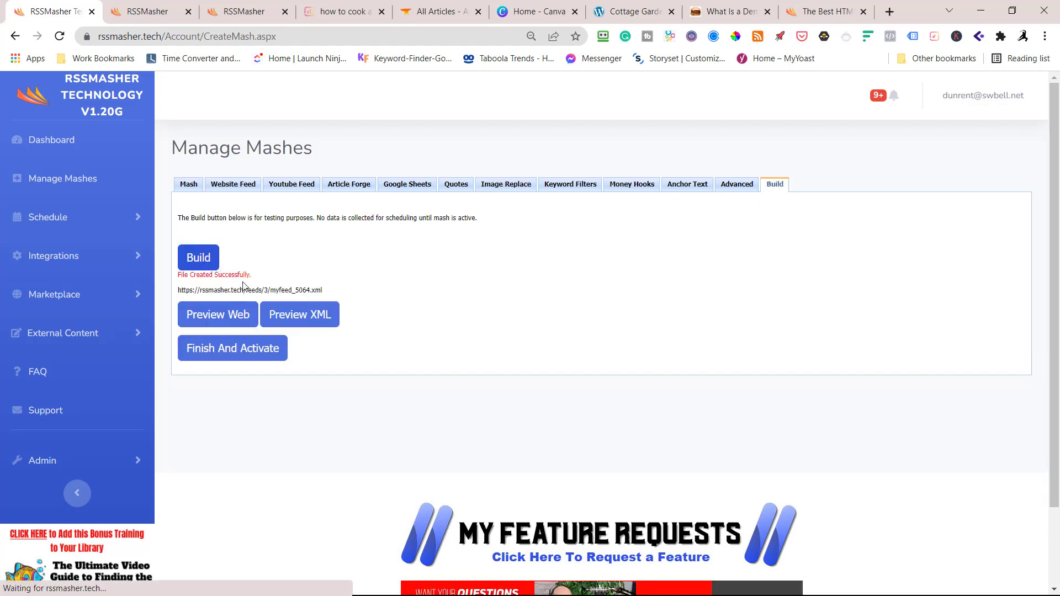
{"action": "left_click", "coordinate": [241, 325]}
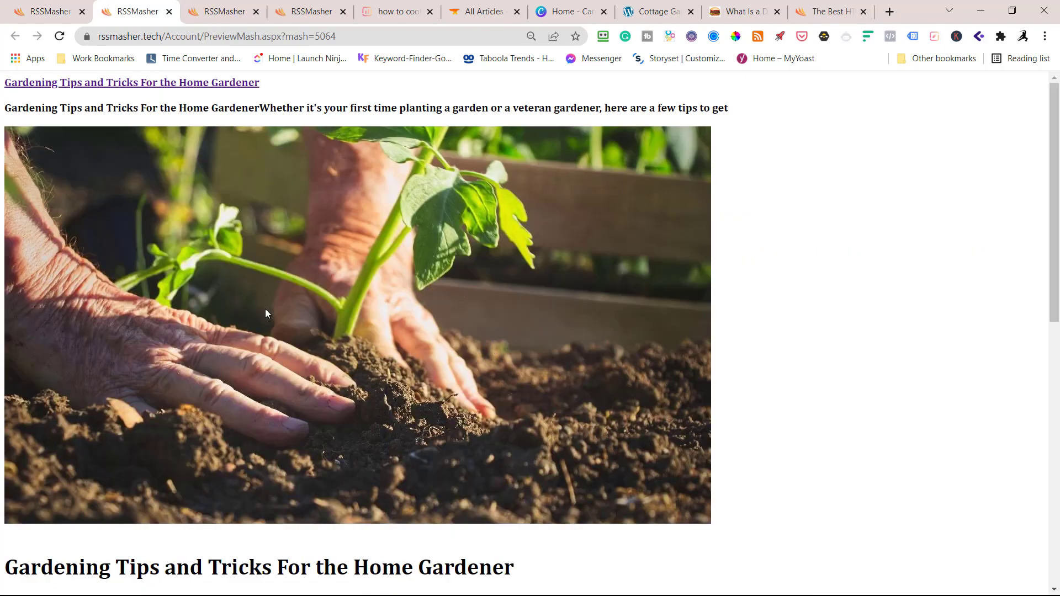
{"action": "scroll", "coordinate": [287, 317], "scroll_direction": "down", "scroll_amount": 3}
{"action": "scroll", "coordinate": [282, 315], "scroll_direction": "up", "scroll_amount": 3}
{"action": "scroll", "coordinate": [370, 313], "scroll_direction": "down", "scroll_amount": 10}
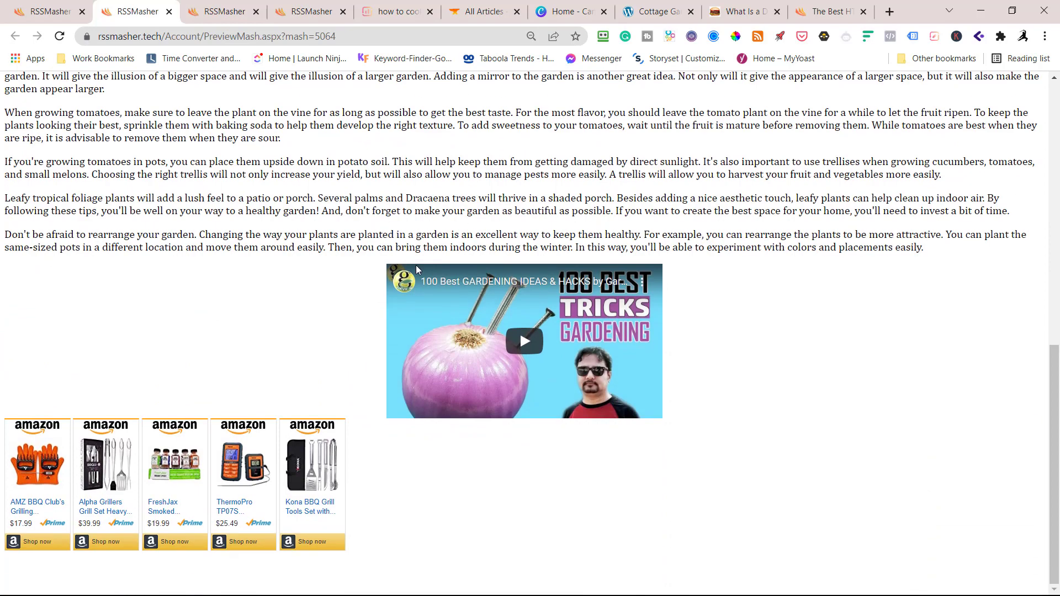
{"action": "scroll", "coordinate": [417, 269], "scroll_direction": "up", "scroll_amount": 12}
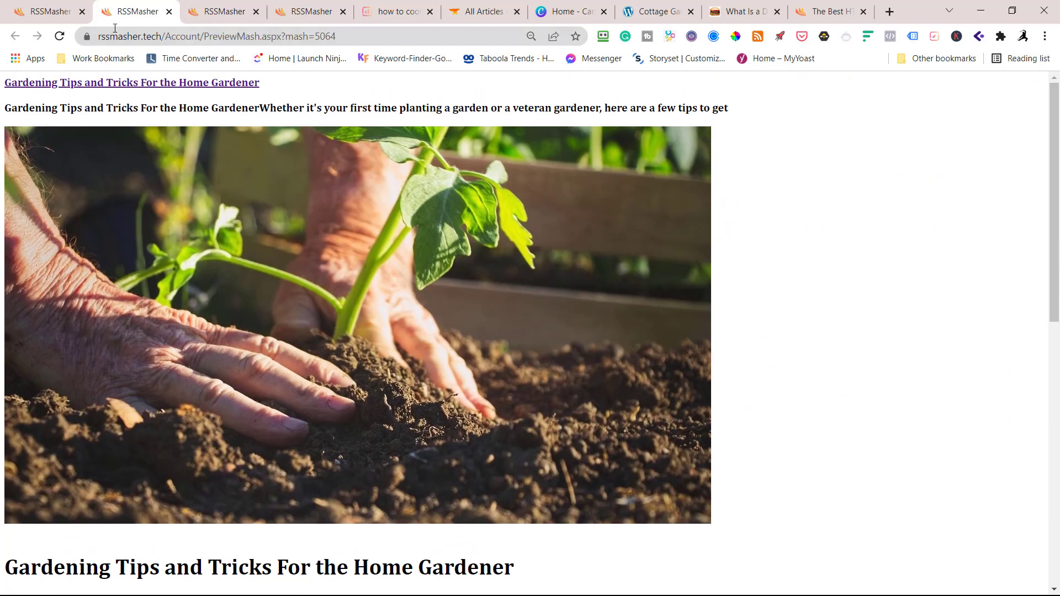
{"action": "left_click", "coordinate": [45, 11]}
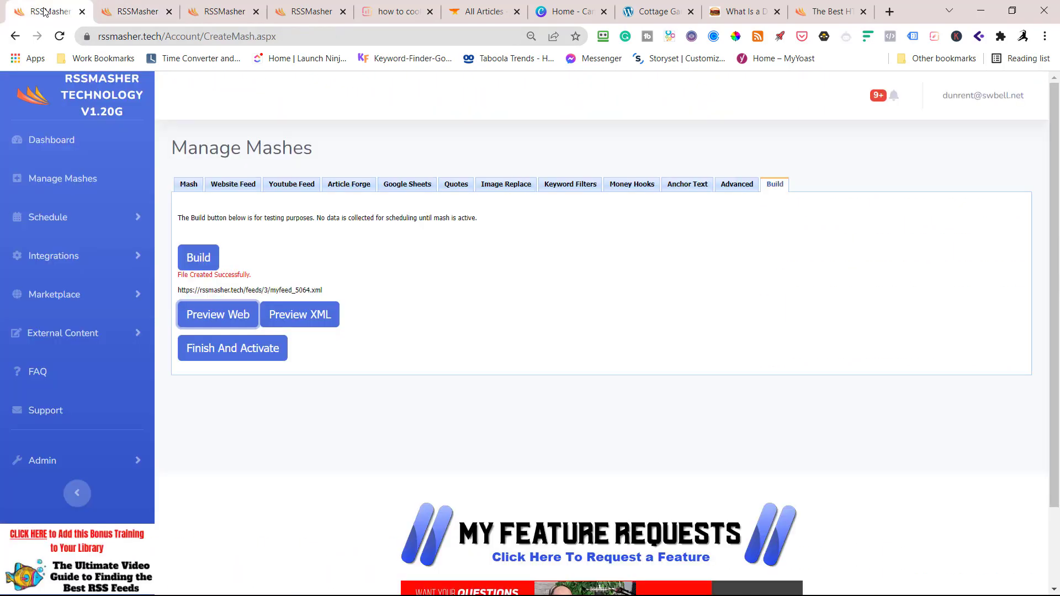
Step: Delete the Grill Tools (Amazon) token from the Money Hook After content and save the money hooks
{"action": "left_click", "coordinate": [610, 192]}
{"action": "scroll", "coordinate": [606, 276], "scroll_direction": "down", "scroll_amount": 7}
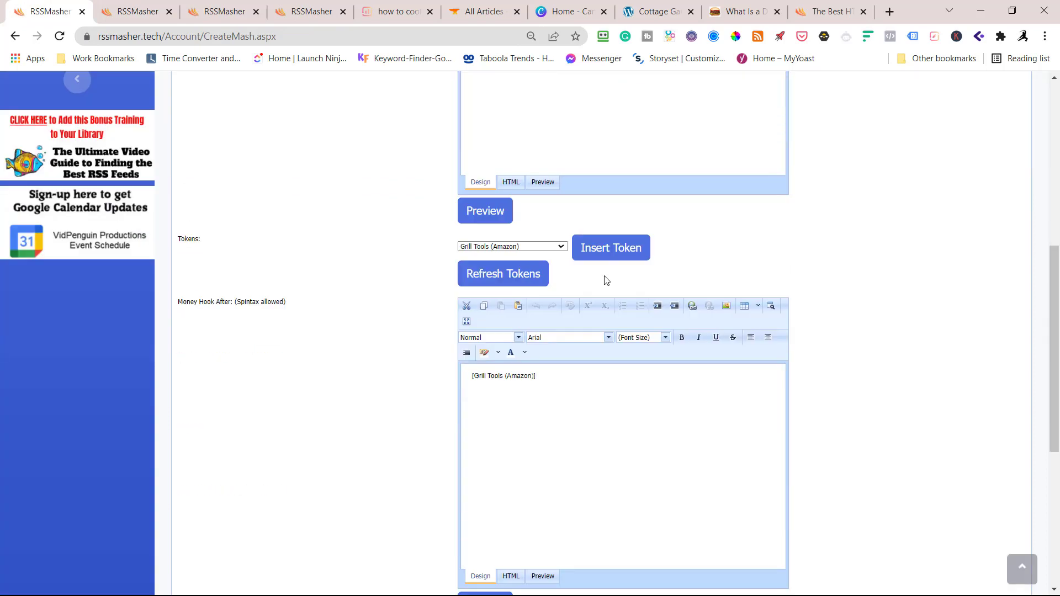
{"action": "left_click_drag", "start_coordinate": [583, 378], "coordinate": [424, 371]}
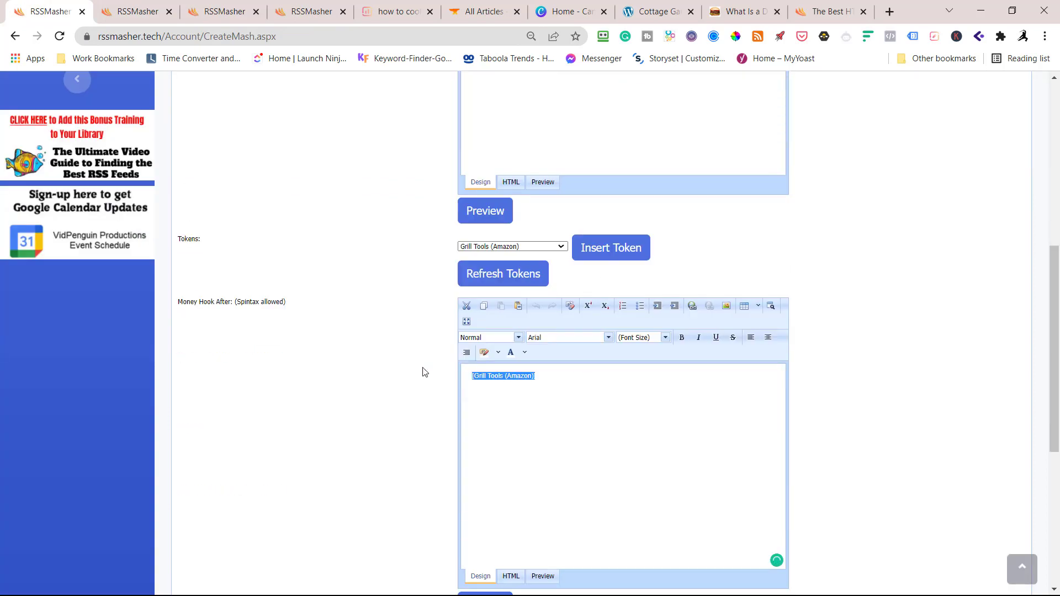
{"action": "key", "text": "Delete"}
{"action": "scroll", "coordinate": [423, 353], "scroll_direction": "down", "scroll_amount": 6}
{"action": "left_click", "coordinate": [213, 308]}
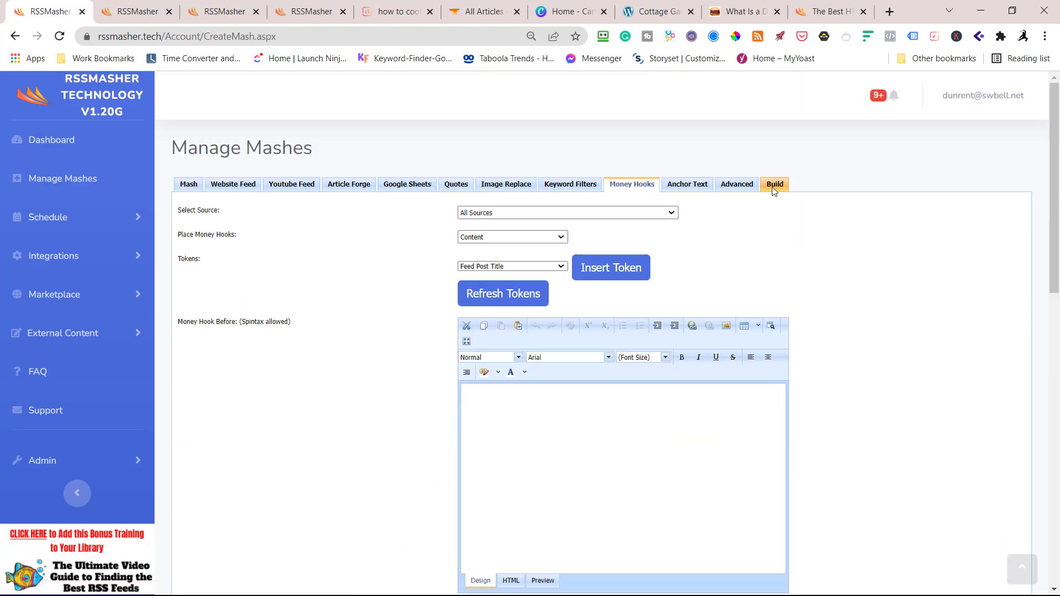
Step: Finish and activate the mash, and rebuild it to open its web preview
{"action": "left_click", "coordinate": [774, 183]}
{"action": "left_click", "coordinate": [237, 337]}
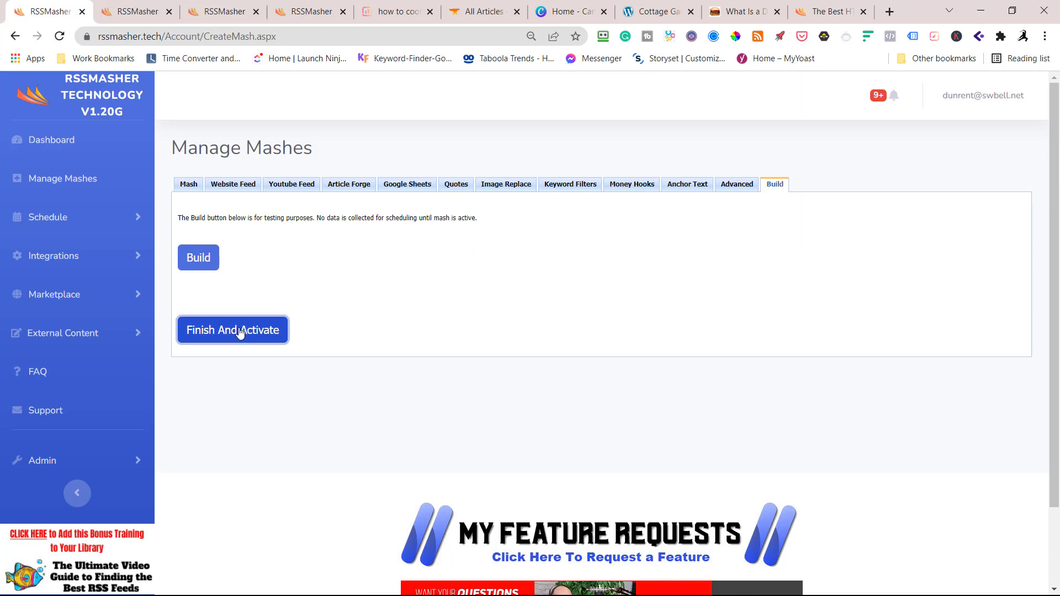
{"action": "left_click", "coordinate": [196, 263]}
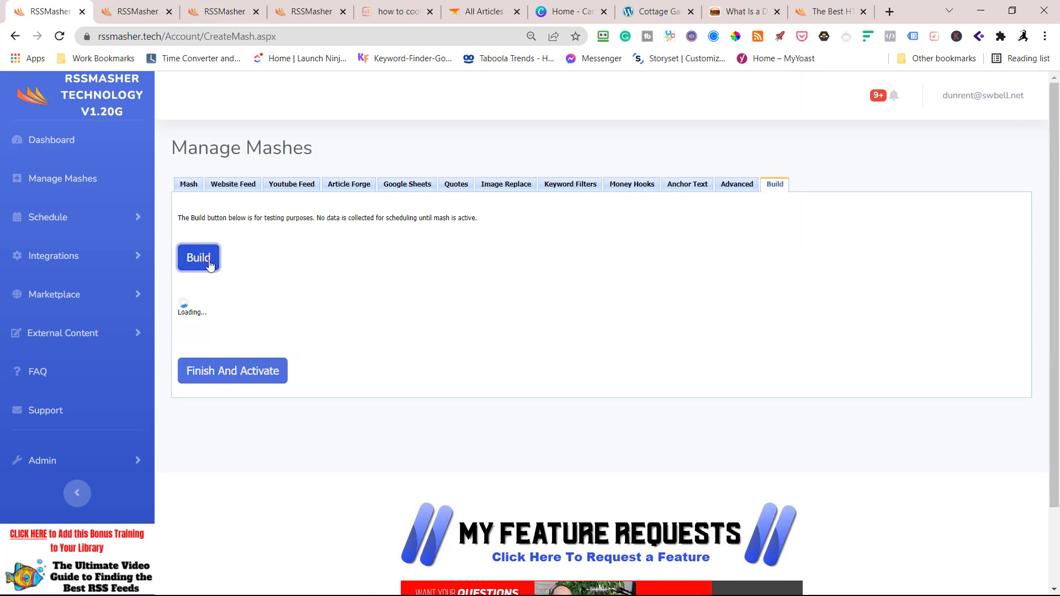
{"action": "left_click", "coordinate": [215, 314]}
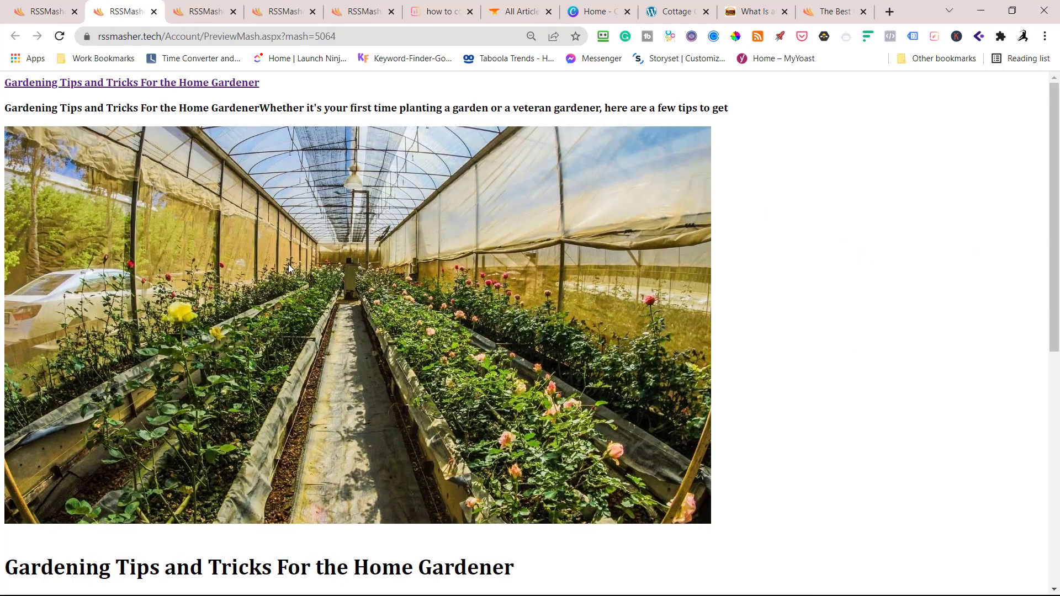
Step: Review the generated gardening article in the web preview, and finish and activate the mash
{"action": "scroll", "coordinate": [266, 290], "scroll_direction": "down", "scroll_amount": 8}
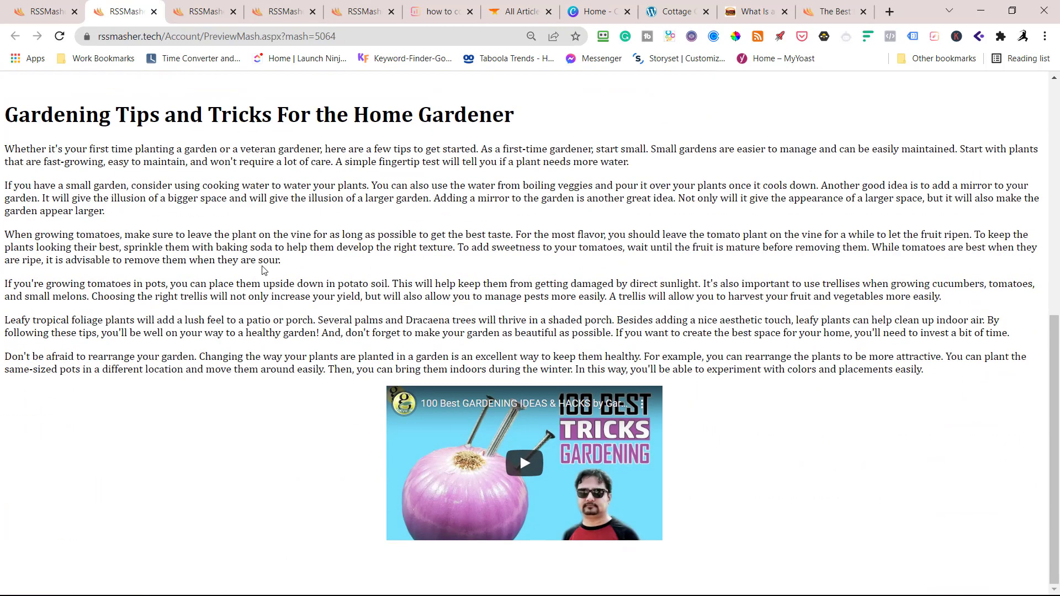
{"action": "scroll", "coordinate": [241, 279], "scroll_direction": "up", "scroll_amount": 10}
{"action": "left_click", "coordinate": [49, 12]}
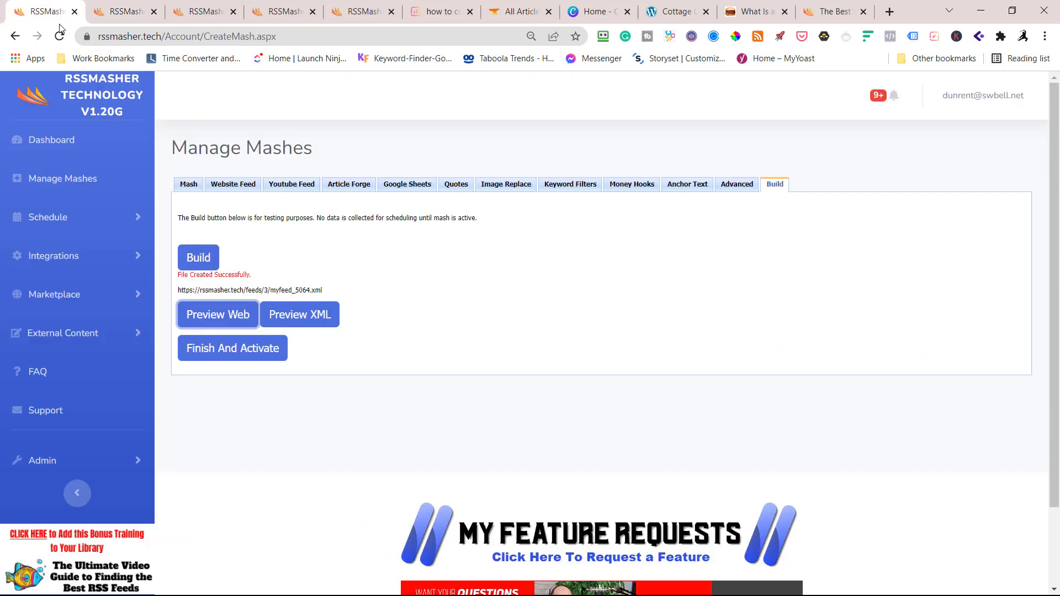
{"action": "left_click", "coordinate": [246, 353]}
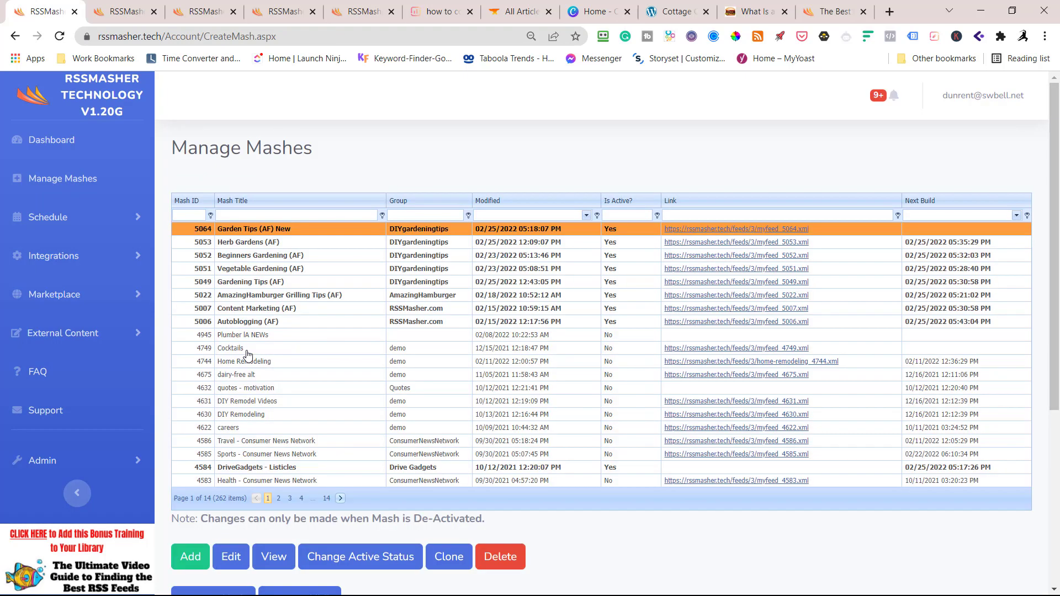
Step: Consult the Article Forge workflow diagram in the other browser window and return to RSSMasher
{"action": "key", "text": "alt+Tab"}
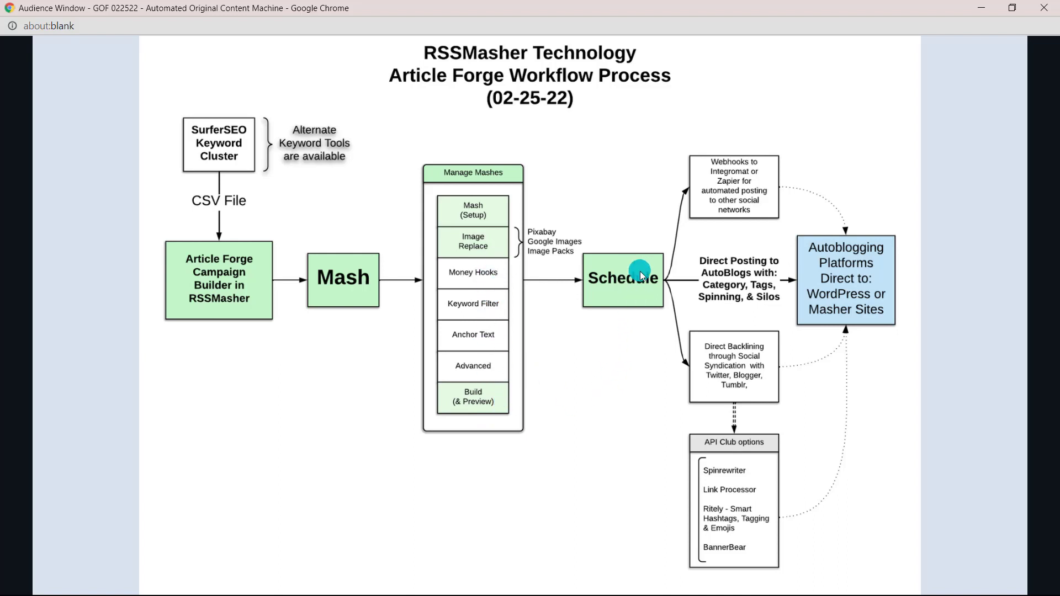
{"action": "key", "text": "alt+Tab"}
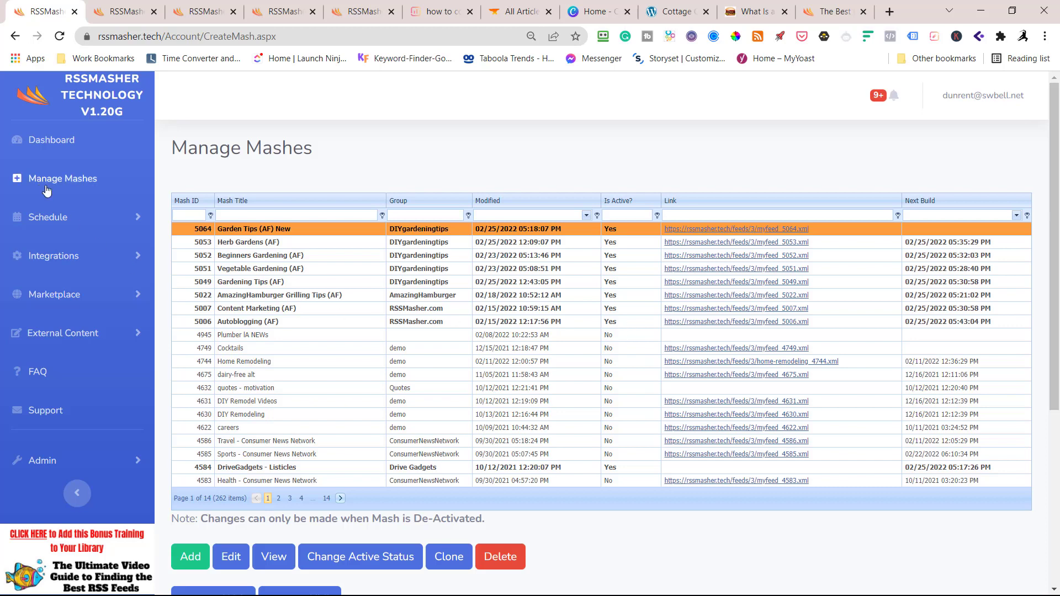
Step: Create a new posting schedule with the description "Garden Tips (AF) New"
{"action": "left_click", "coordinate": [55, 219]}
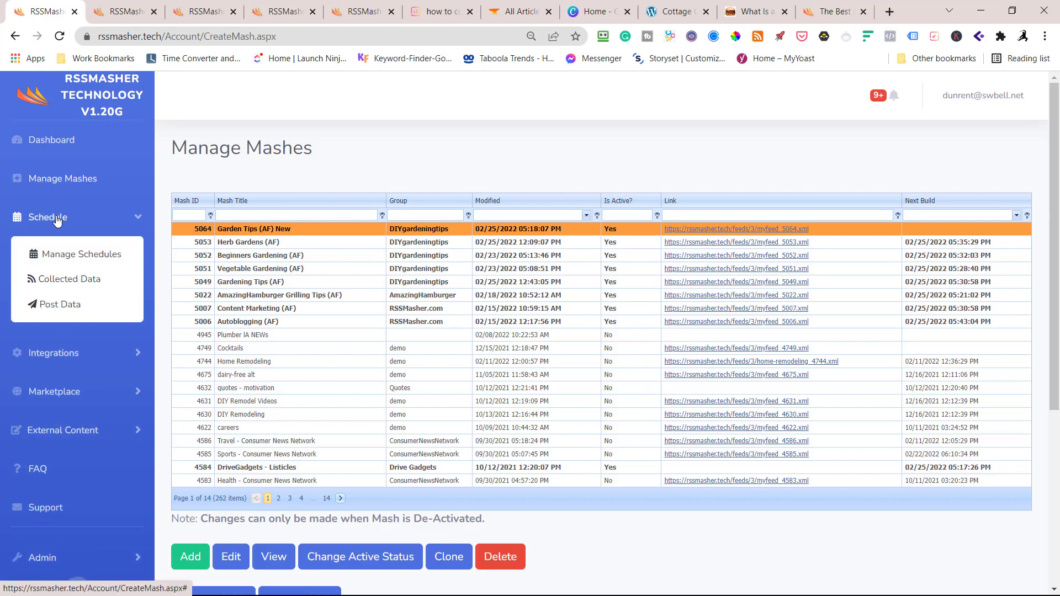
{"action": "left_click", "coordinate": [103, 257]}
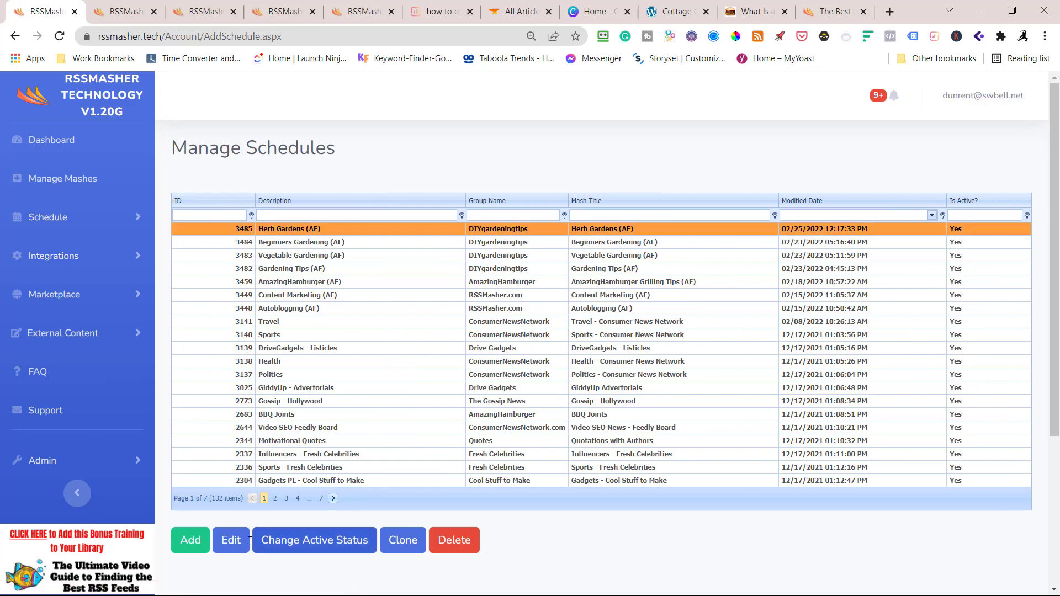
{"action": "left_click", "coordinate": [186, 548]}
{"action": "left_click", "coordinate": [488, 244]}
{"action": "type", "text": "Gar"}
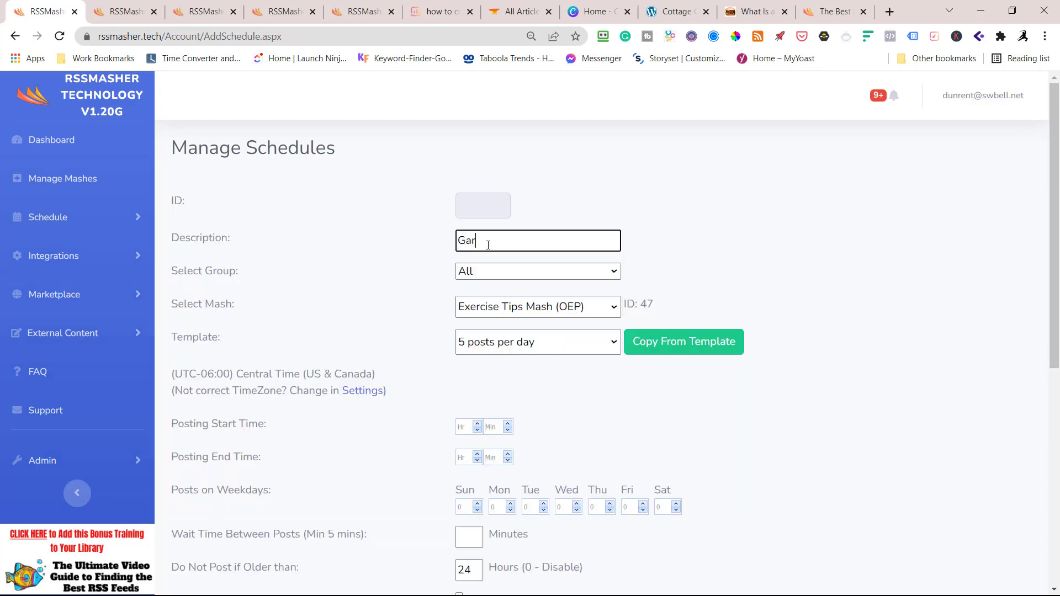
{"action": "type", "text": "den Tips (AF) New"}
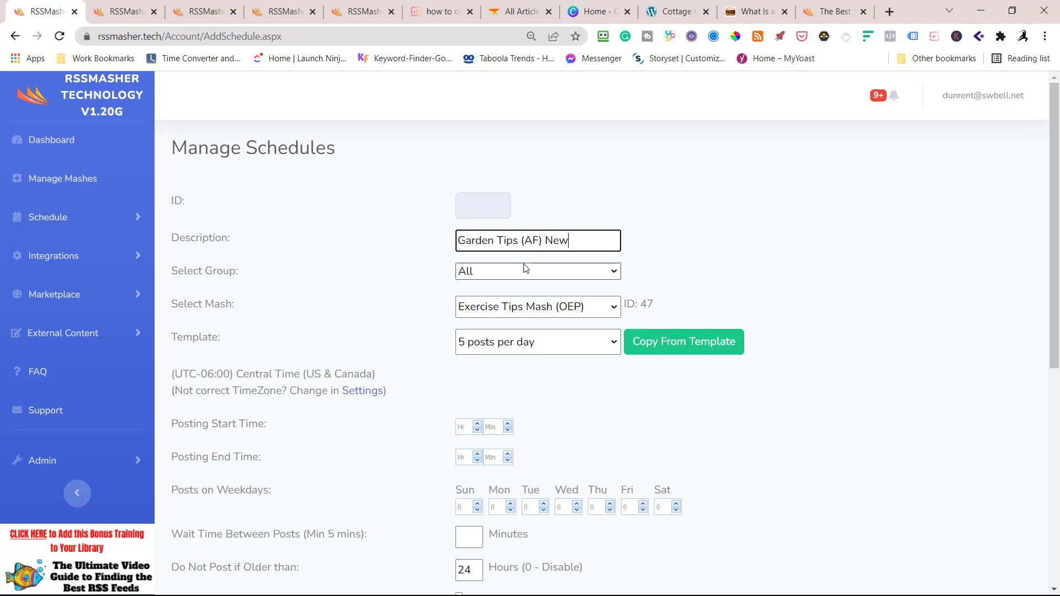
Step: Assign the schedule to the DIYgardeningtips group and the "Garden Tips (AF) New" mash
{"action": "left_click", "coordinate": [504, 271]}
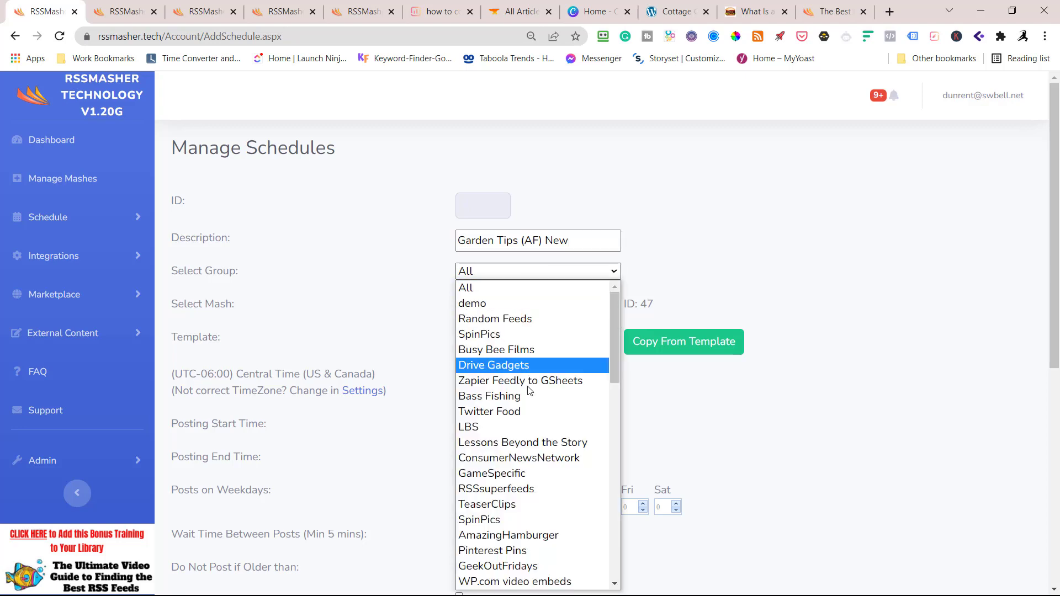
{"action": "scroll", "coordinate": [532, 386], "scroll_direction": "down", "scroll_amount": 10}
{"action": "left_click", "coordinate": [500, 582]}
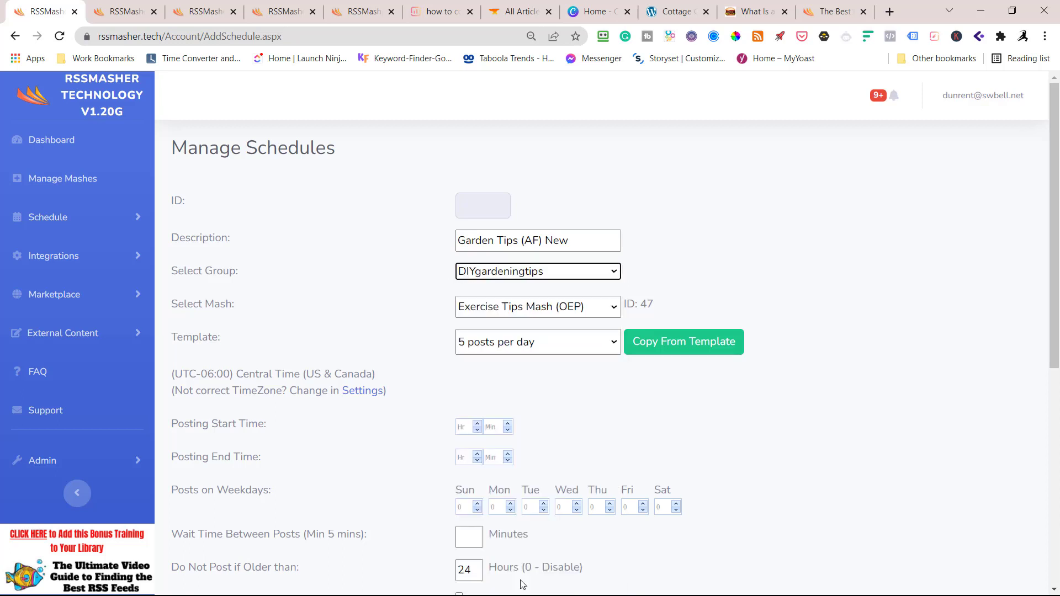
{"action": "left_click", "coordinate": [580, 309]}
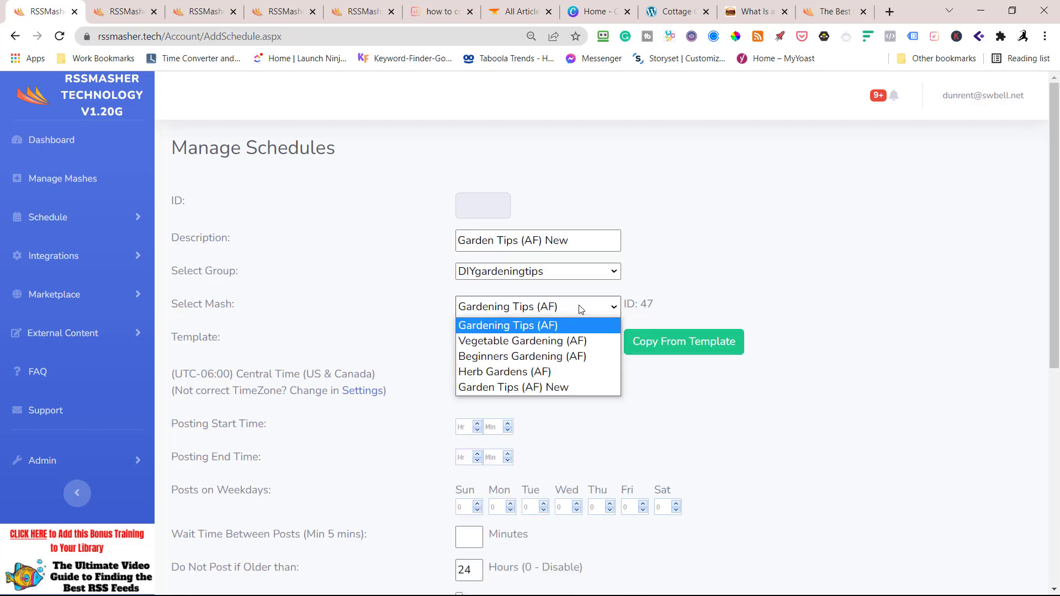
{"action": "left_click", "coordinate": [562, 388]}
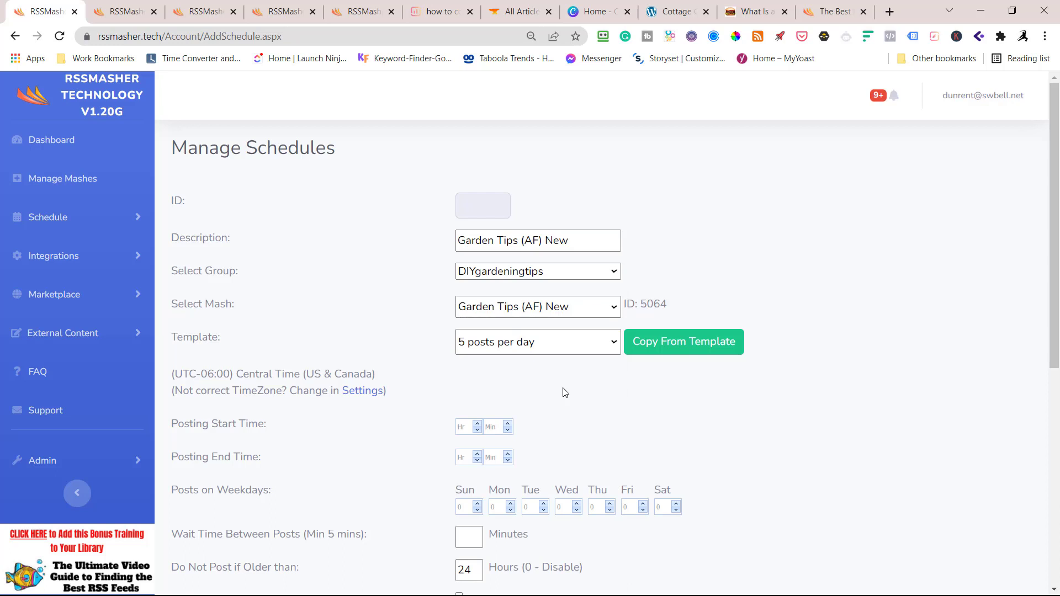
Step: Copy the schedule settings from the "AF Posting 2 per wkday 1 per SatSun" template
{"action": "left_click", "coordinate": [611, 344]}
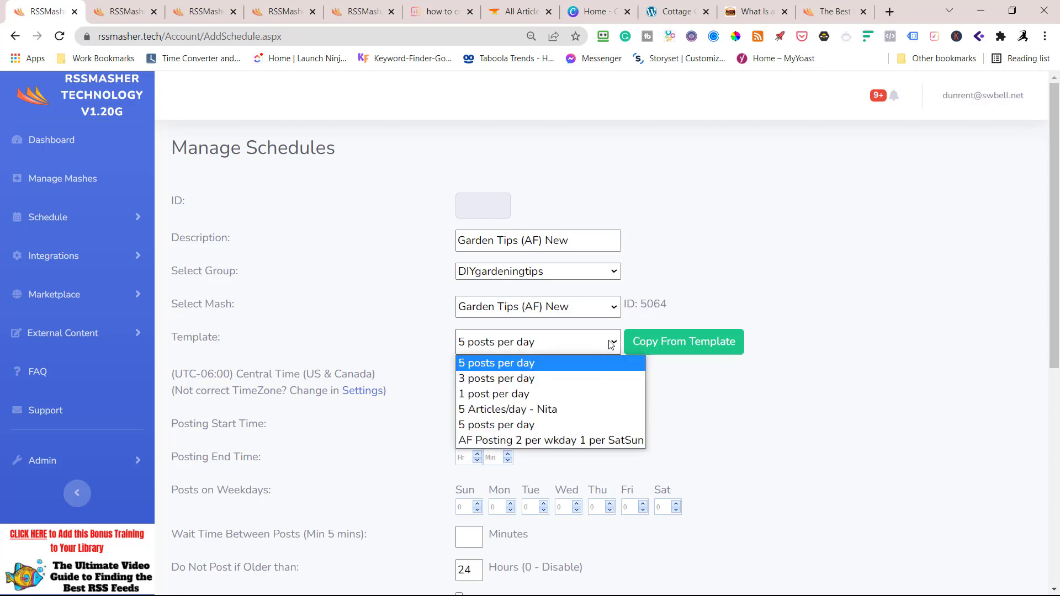
{"action": "left_click", "coordinate": [571, 440]}
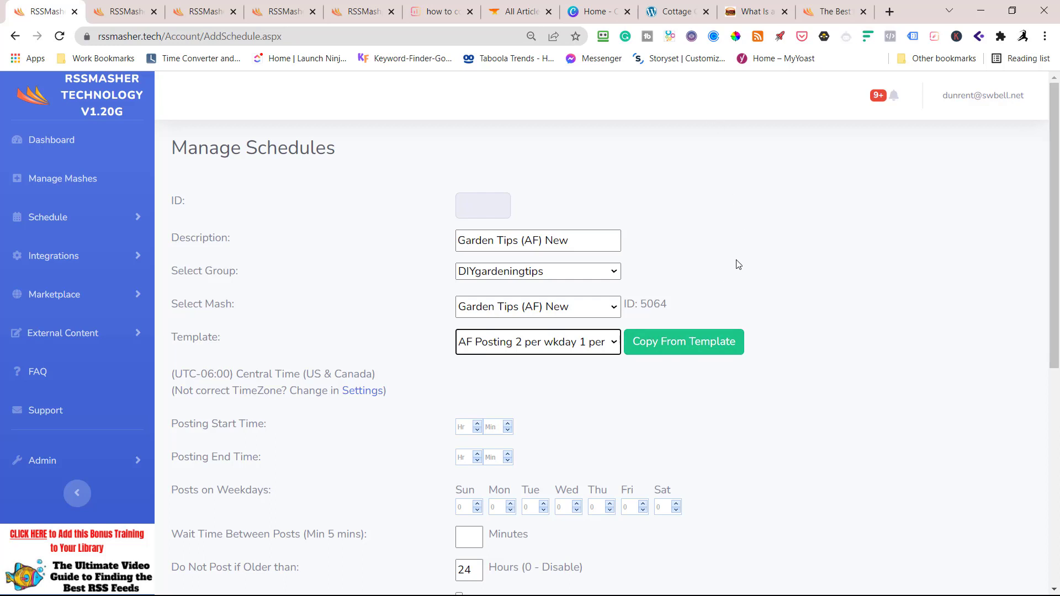
{"action": "left_click", "coordinate": [685, 351]}
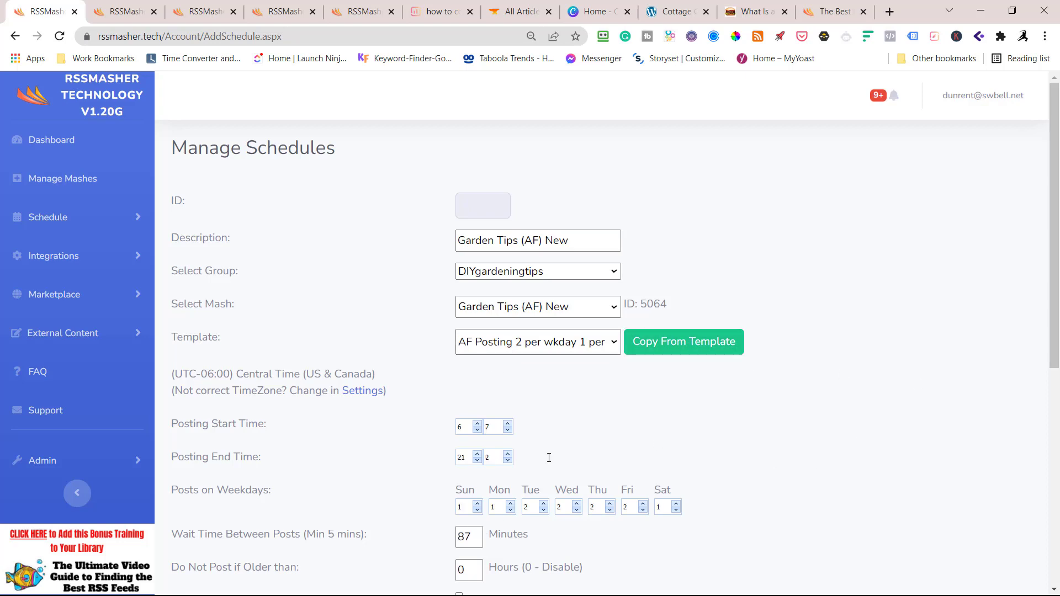
Step: Set Monday to 2 posts, the posting start hour to 8, the end hour to 14, and the wait between posts to 37 minutes
{"action": "scroll", "coordinate": [611, 482], "scroll_direction": "down", "scroll_amount": 5}
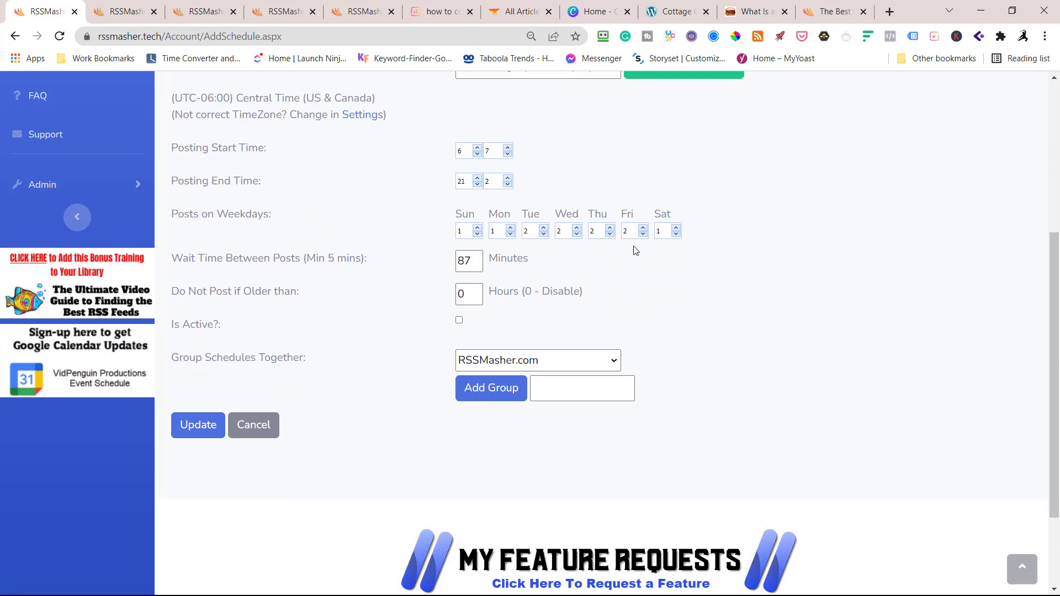
{"action": "left_click", "coordinate": [510, 228]}
{"action": "left_click", "coordinate": [477, 153]}
{"action": "left_click", "coordinate": [478, 148]}
{"action": "left_click", "coordinate": [477, 185]}
{"action": "left_click", "coordinate": [477, 184]}
{"action": "left_click", "coordinate": [477, 184]}
{"action": "left_click_drag", "start_coordinate": [465, 261], "coordinate": [461, 262]}
{"action": "type", "text": "3"}
Step: Group the schedule under DIYgardeningtips and save it
{"action": "left_click", "coordinate": [559, 359]}
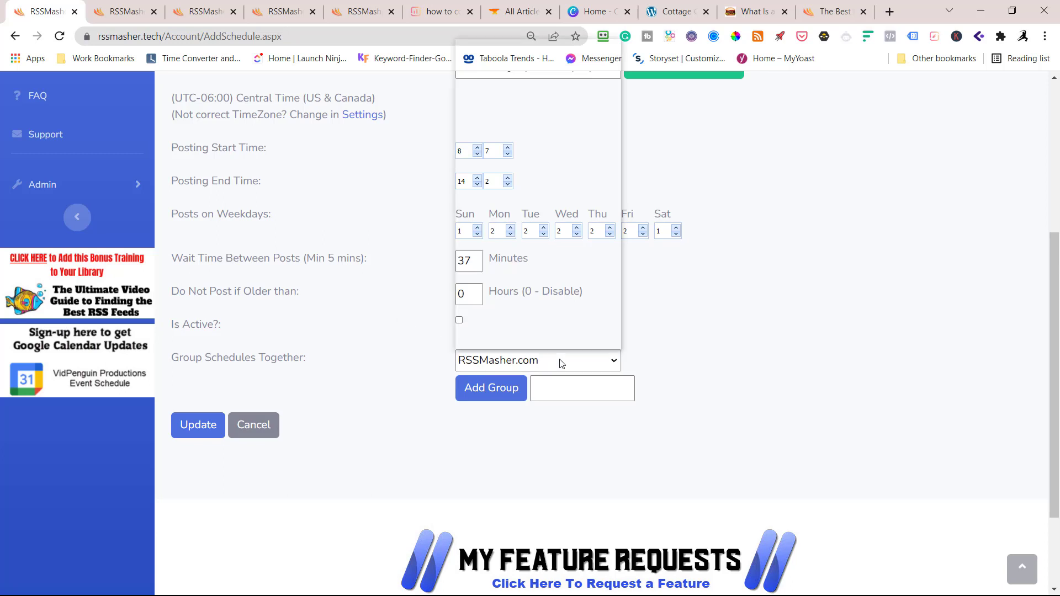
{"action": "left_click", "coordinate": [541, 341]}
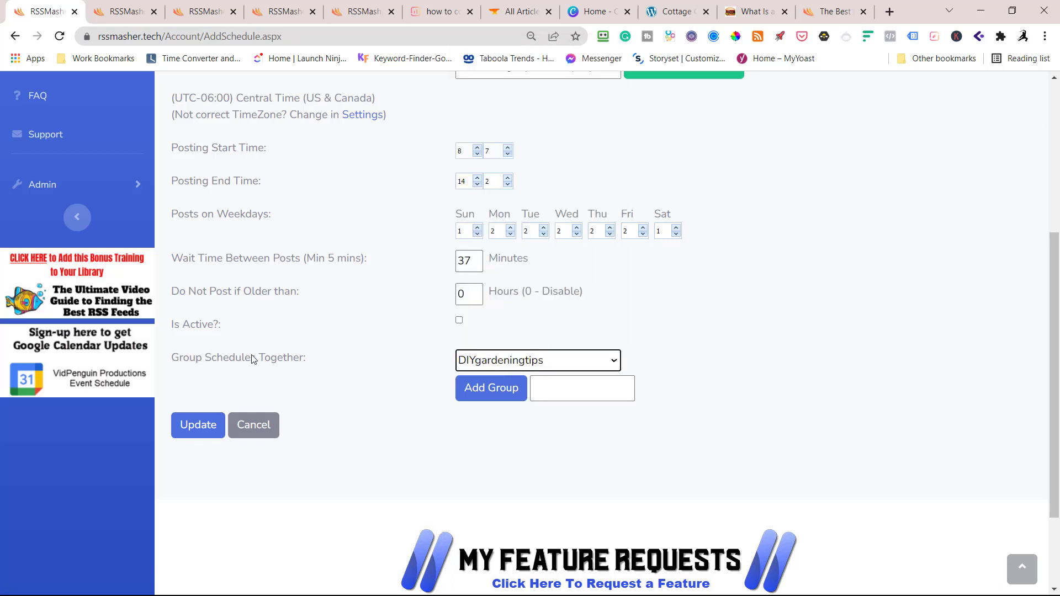
{"action": "left_click", "coordinate": [200, 425]}
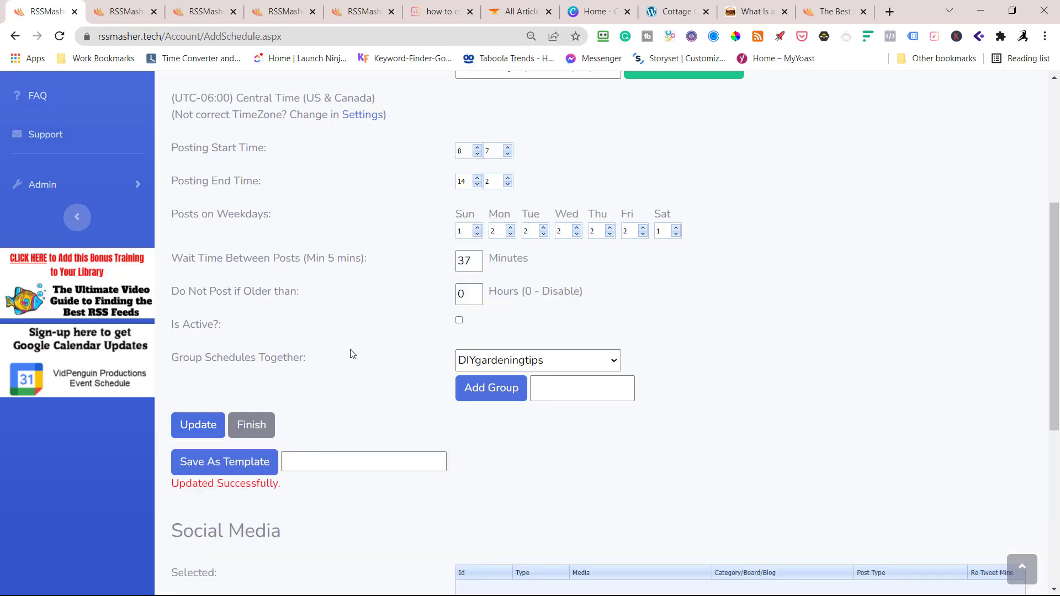
Step: Add a social media destination of type Wordpress with DIYGardeningTips.com as its media
{"action": "scroll", "coordinate": [781, 223], "scroll_direction": "down", "scroll_amount": 3}
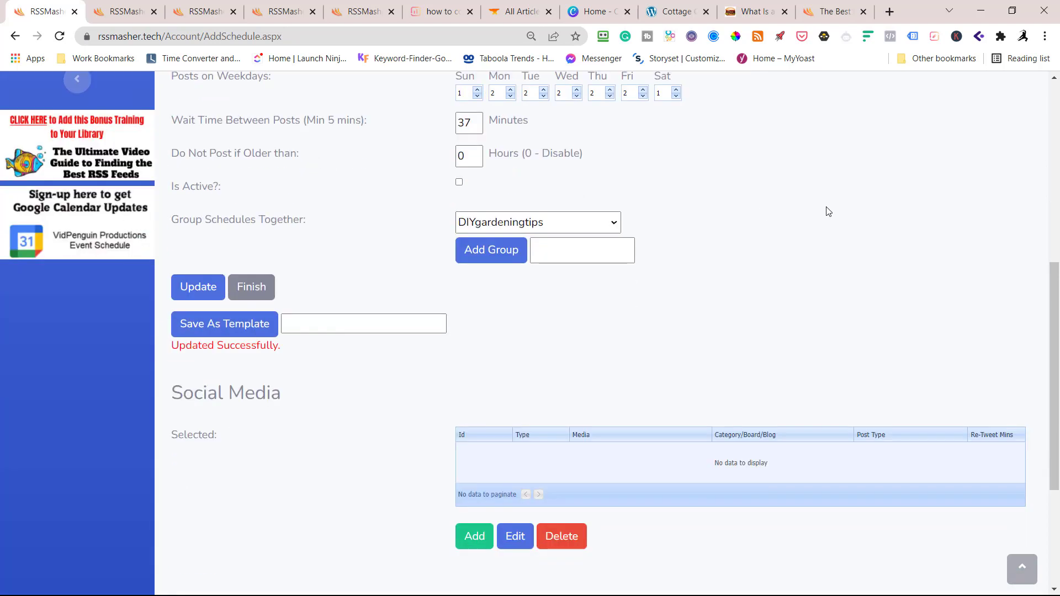
{"action": "scroll", "coordinate": [806, 242], "scroll_direction": "up", "scroll_amount": 3}
{"action": "scroll", "coordinate": [806, 240], "scroll_direction": "down", "scroll_amount": 6}
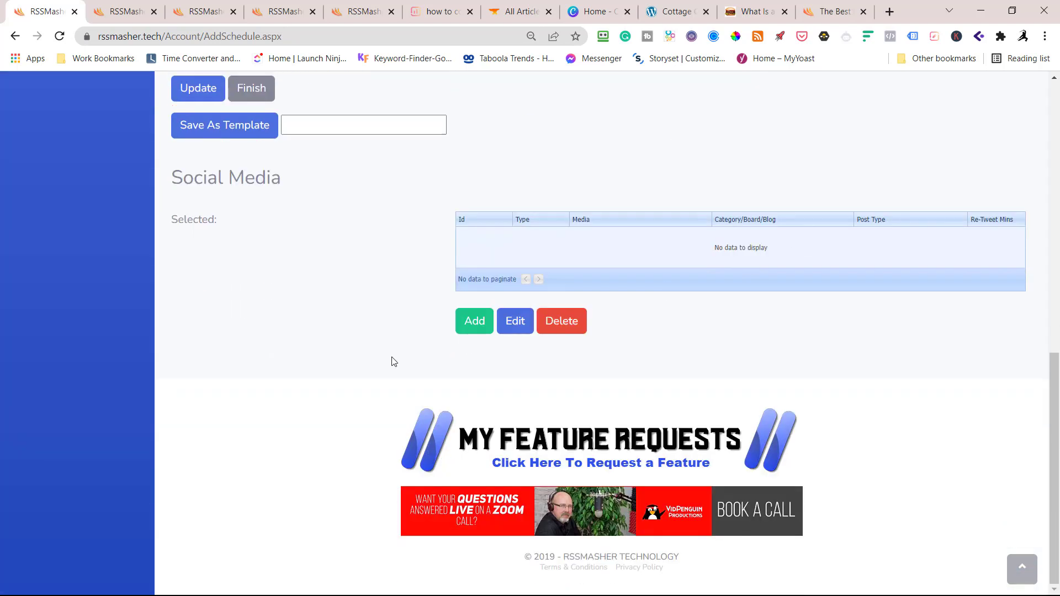
{"action": "left_click", "coordinate": [475, 327]}
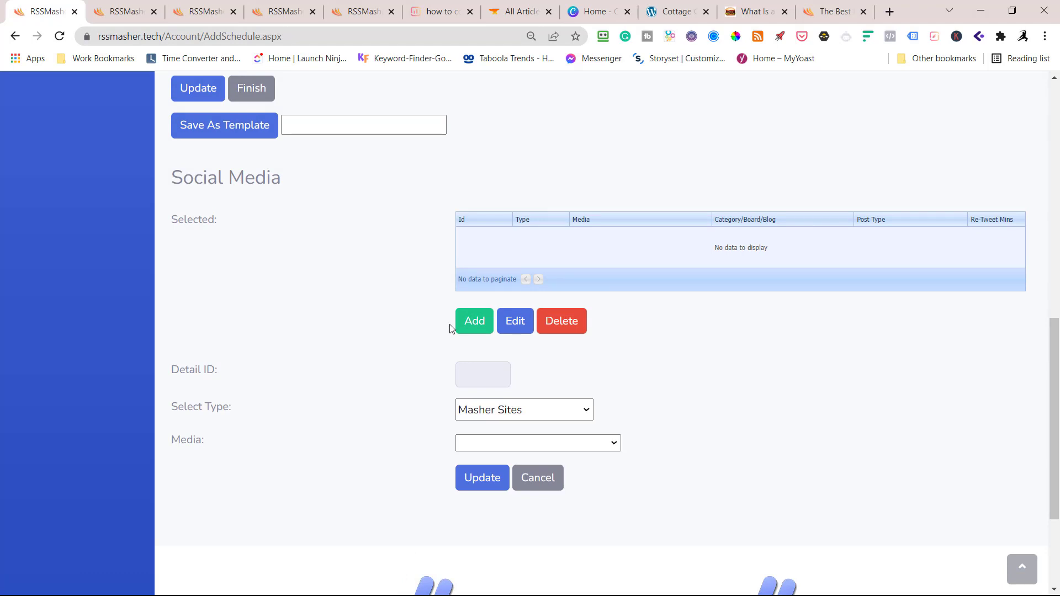
{"action": "left_click", "coordinate": [512, 408]}
{"action": "left_click", "coordinate": [505, 460]}
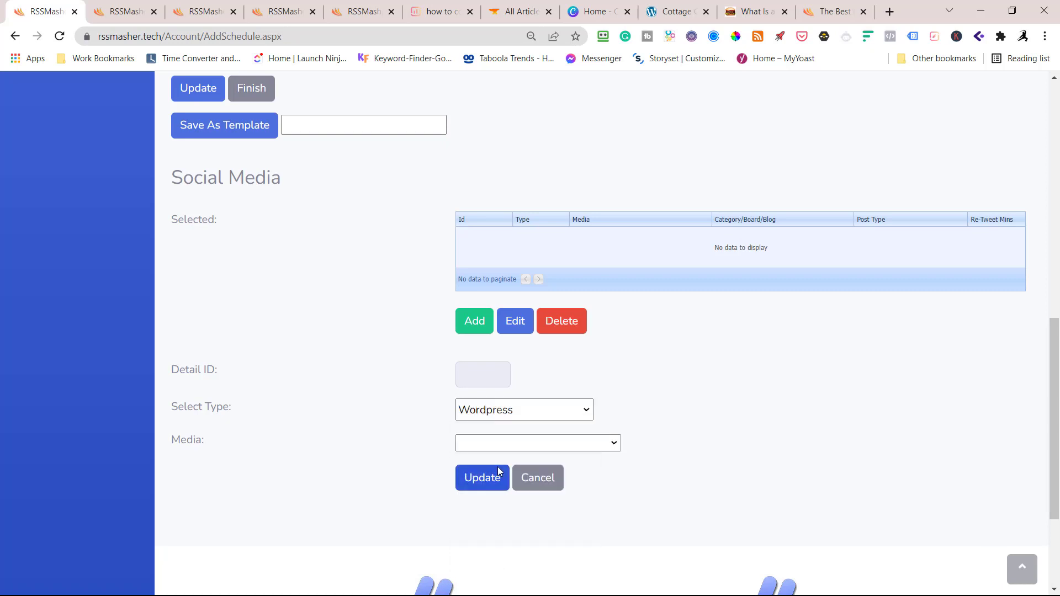
{"action": "left_click", "coordinate": [544, 446]}
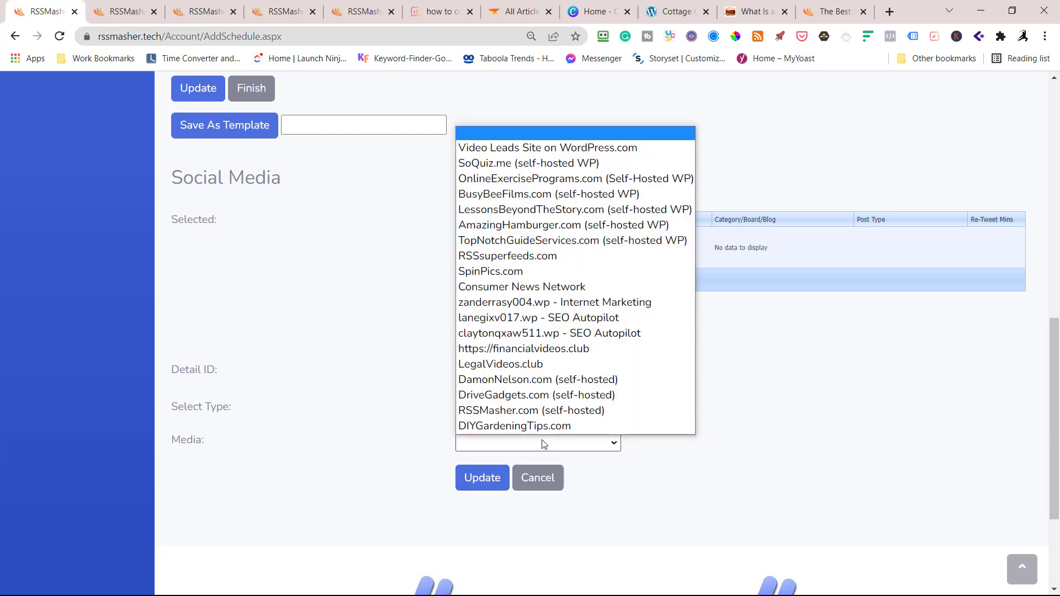
{"action": "left_click", "coordinate": [537, 426]}
{"action": "scroll", "coordinate": [574, 427], "scroll_direction": "down", "scroll_amount": 2}
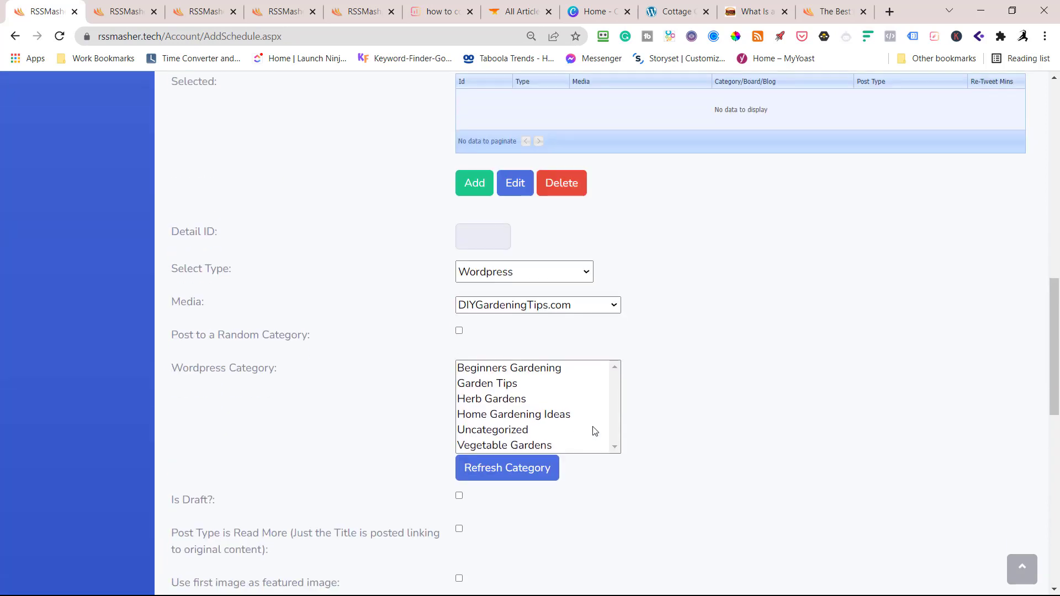
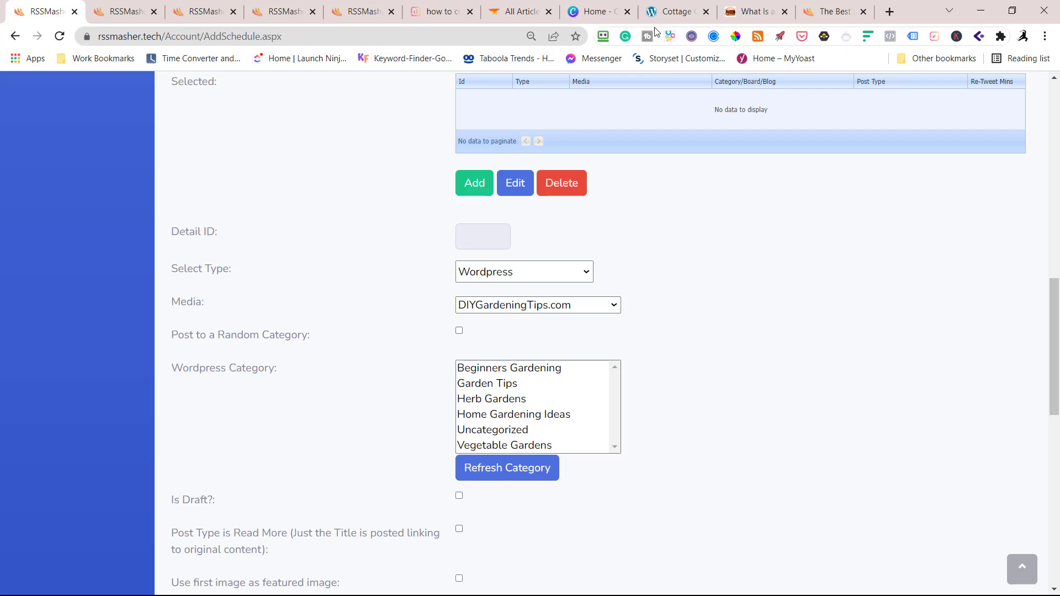
Step: Examine the Vegetable Gardens category and its Vertical Vegetable Garden article on the DIY Gardening Tips site
{"action": "left_click", "coordinate": [676, 11]}
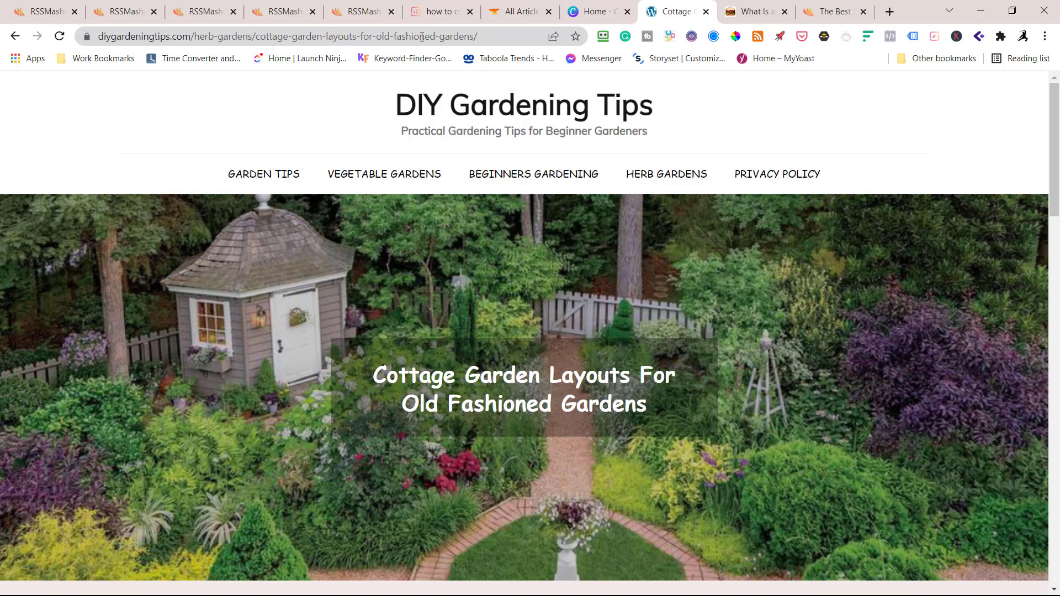
{"action": "left_click", "coordinate": [386, 177]}
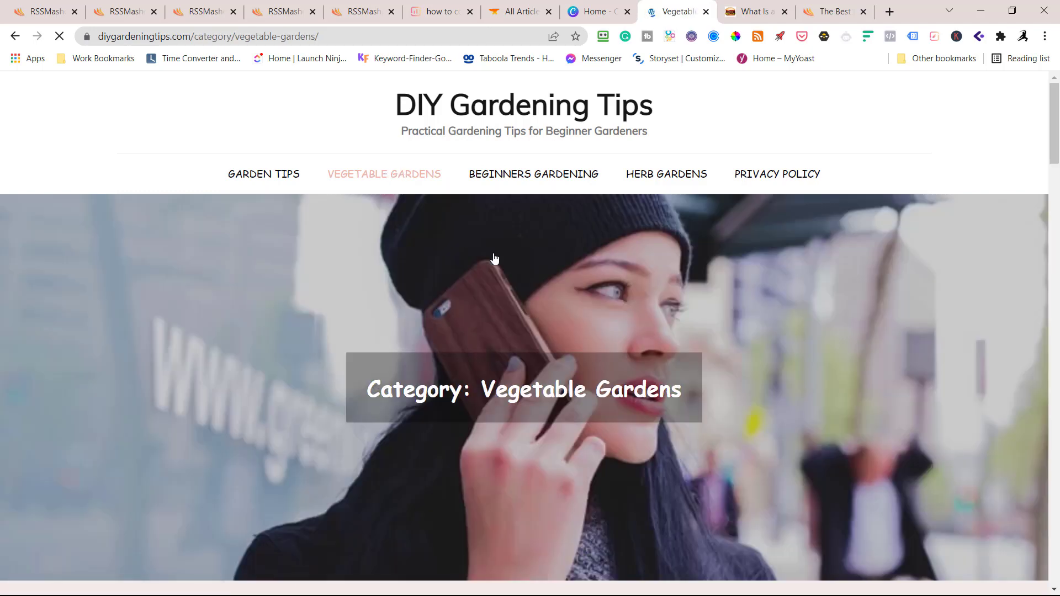
{"action": "scroll", "coordinate": [573, 310], "scroll_direction": "down", "scroll_amount": 7}
{"action": "left_click", "coordinate": [315, 302]}
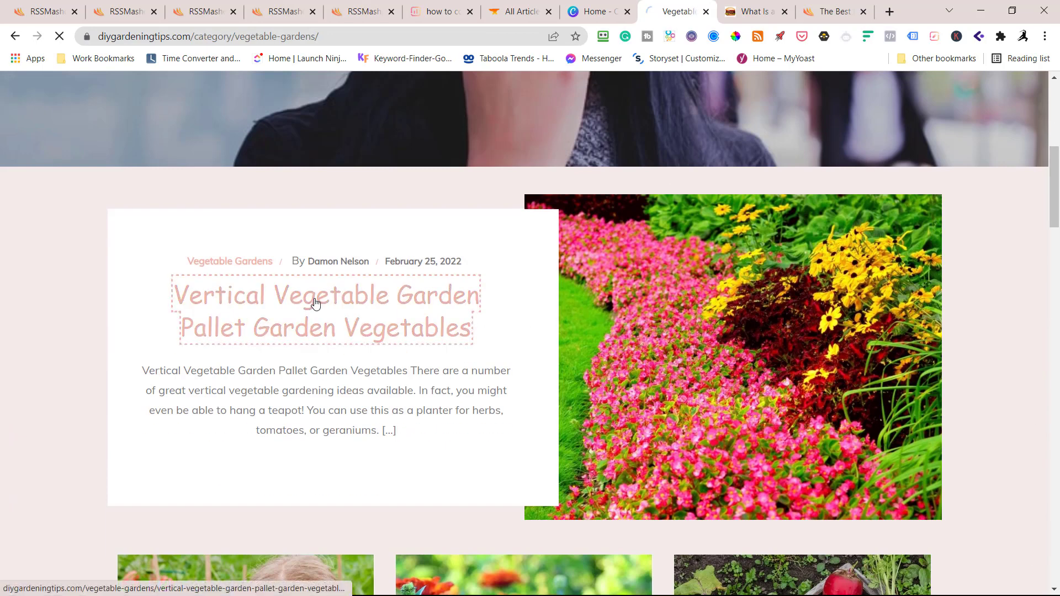
{"action": "scroll", "coordinate": [315, 303], "scroll_direction": "down", "scroll_amount": 5}
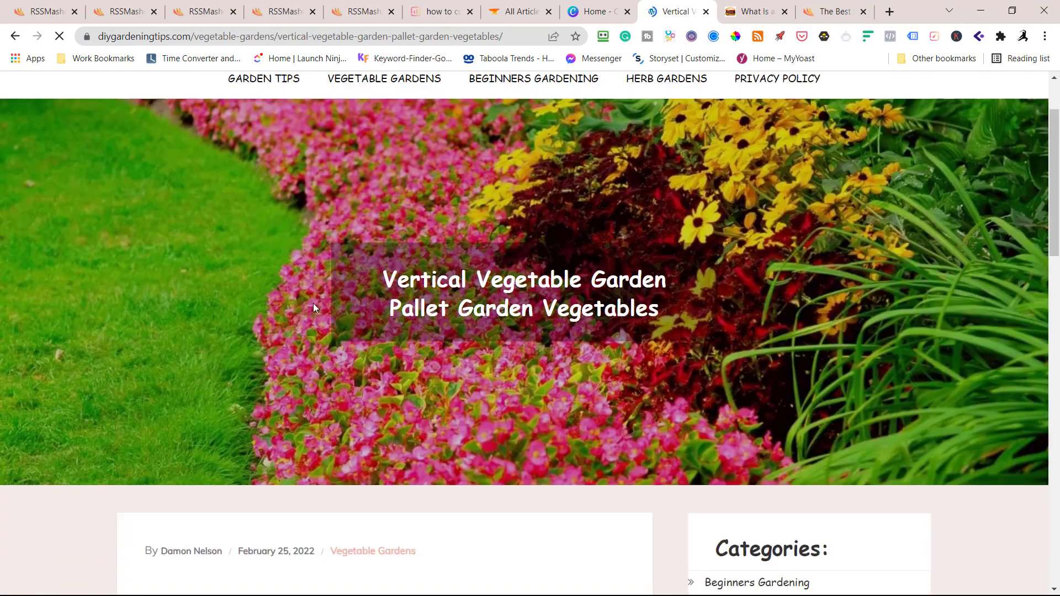
{"action": "scroll", "coordinate": [624, 457], "scroll_direction": "down", "scroll_amount": 13}
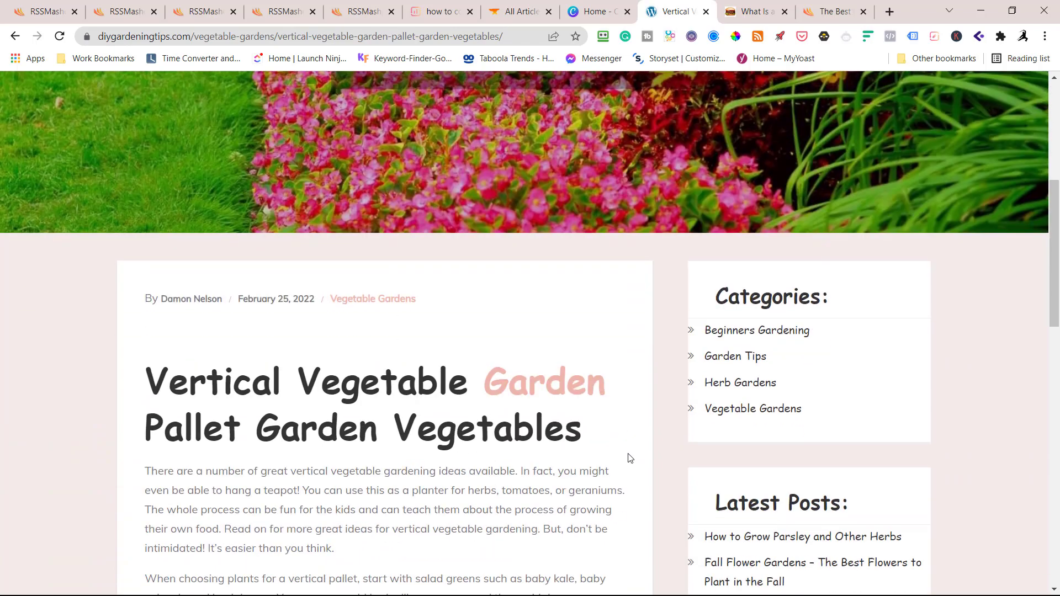
{"action": "scroll", "coordinate": [635, 420], "scroll_direction": "up", "scroll_amount": 18}
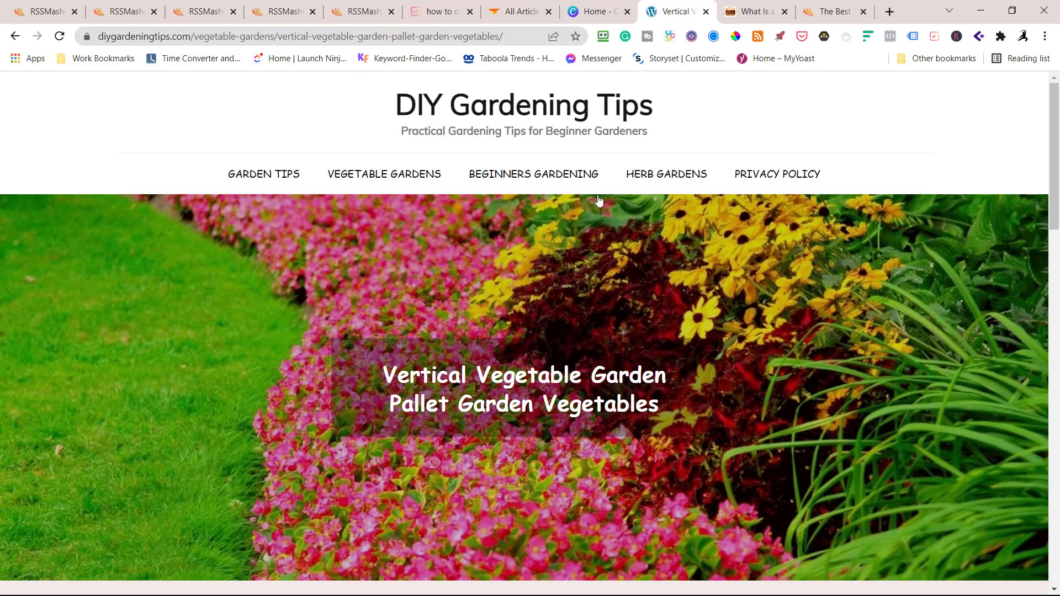
Step: Return to the schedule's Wordpress destination settings and select the Garden Tips category
{"action": "left_click", "coordinate": [61, 11]}
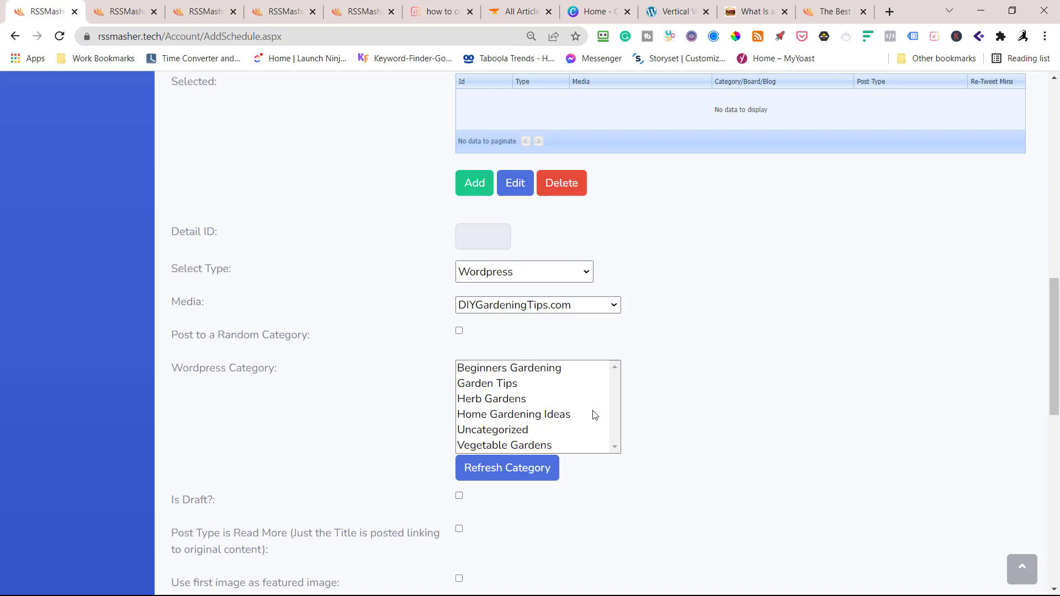
{"action": "left_click", "coordinate": [508, 385]}
{"action": "scroll", "coordinate": [751, 419], "scroll_direction": "down", "scroll_amount": 5}
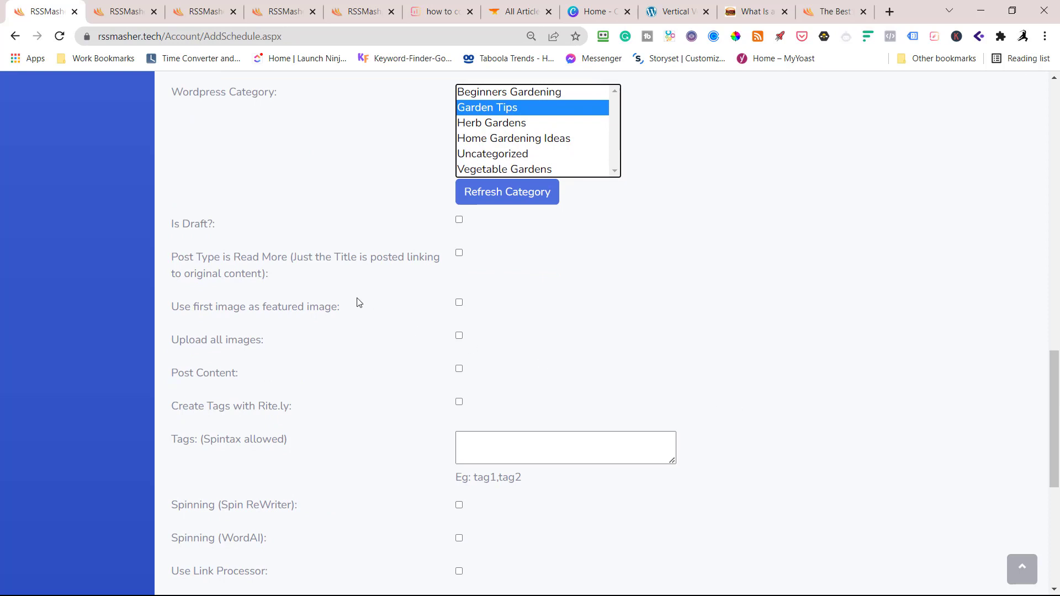
Step: Set the Wordpress destination to use the first image as featured image, upload all images and post the content
{"action": "left_click", "coordinate": [459, 302]}
{"action": "left_click", "coordinate": [459, 336]}
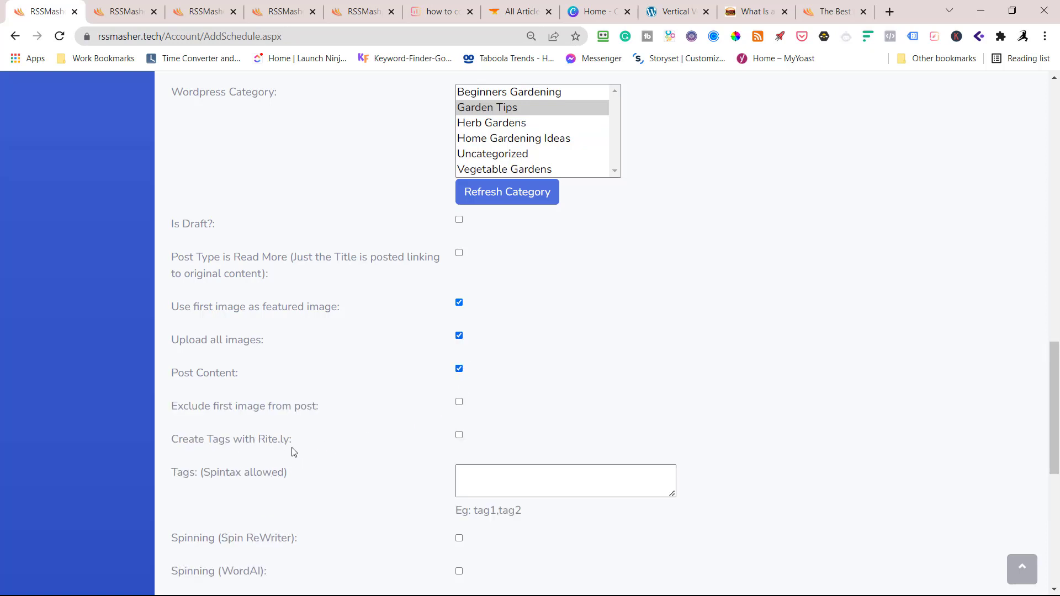
Step: Enable tag creation with Rite.ly for 3 tags and enter "Garden Tips, Gardening" as the tags
{"action": "left_click", "coordinate": [458, 435]}
{"action": "scroll", "coordinate": [547, 402], "scroll_direction": "down", "scroll_amount": 3}
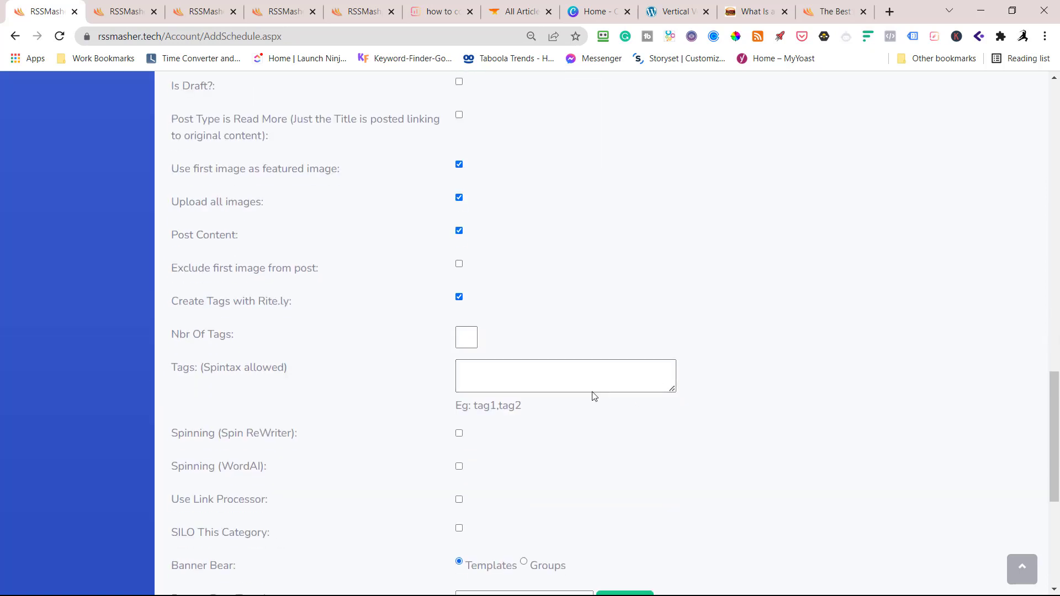
{"action": "left_click", "coordinate": [469, 337]}
{"action": "type", "text": "3"}
{"action": "left_click", "coordinate": [508, 380]}
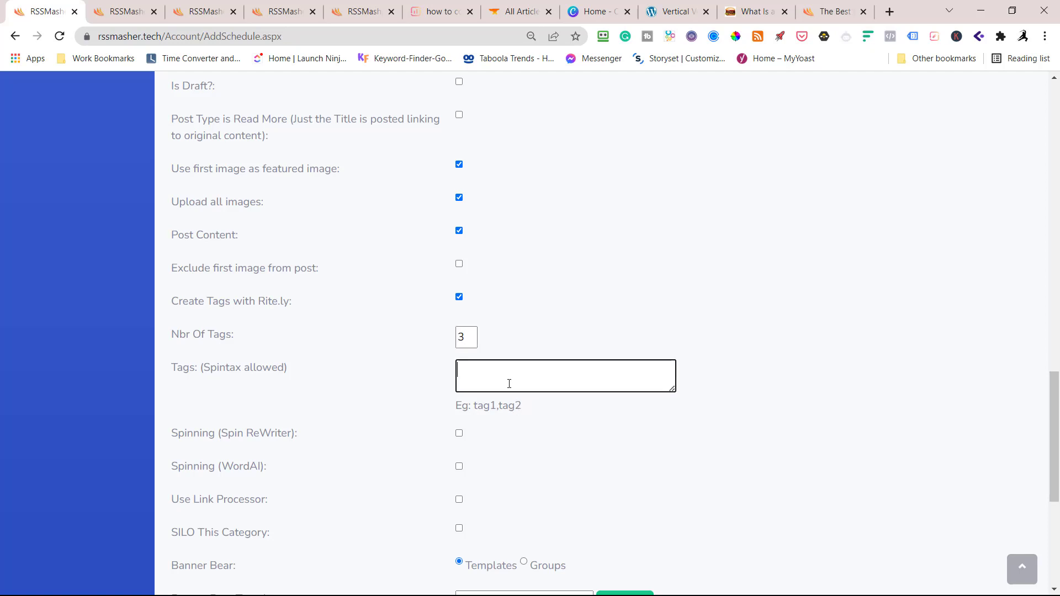
{"action": "type", "text": "Garden Tips, "}
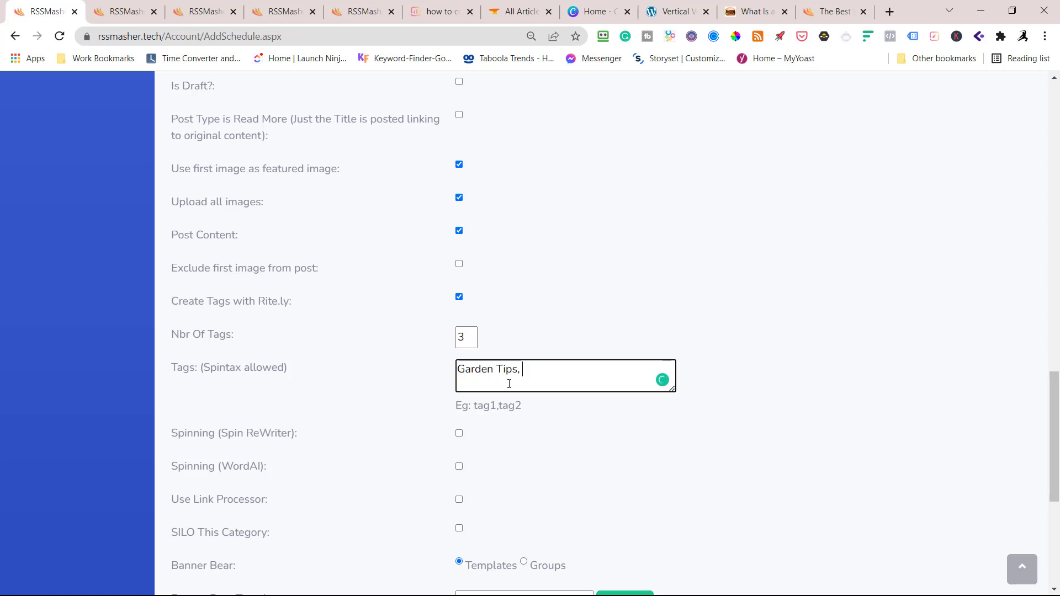
{"action": "type", "text": "Gardening"}
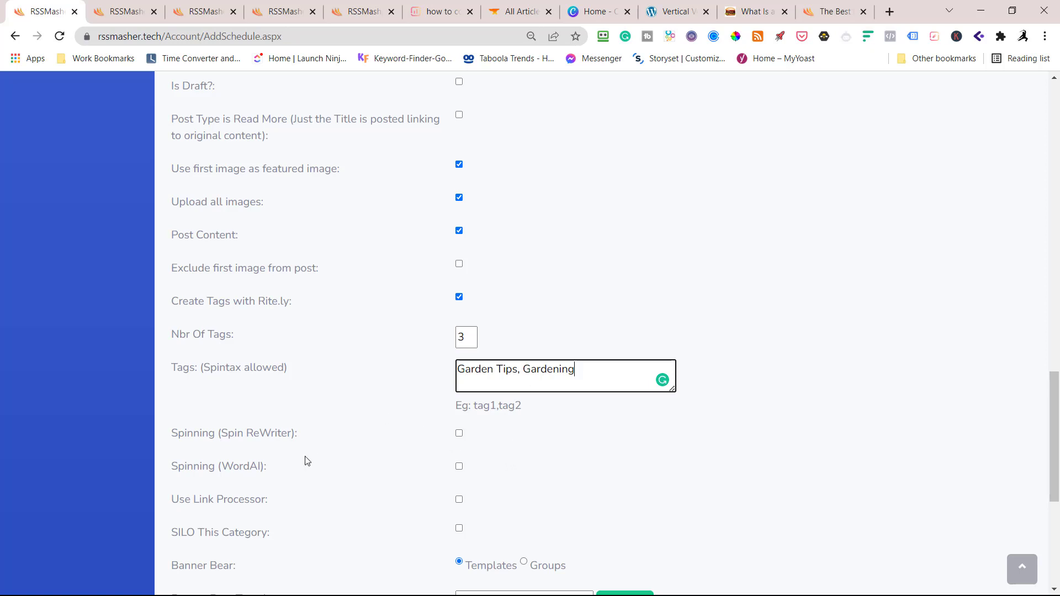
Step: Enable the link processor and SILO This Category for the Wordpress destination
{"action": "scroll", "coordinate": [364, 464], "scroll_direction": "down", "scroll_amount": 3}
{"action": "left_click", "coordinate": [459, 362]}
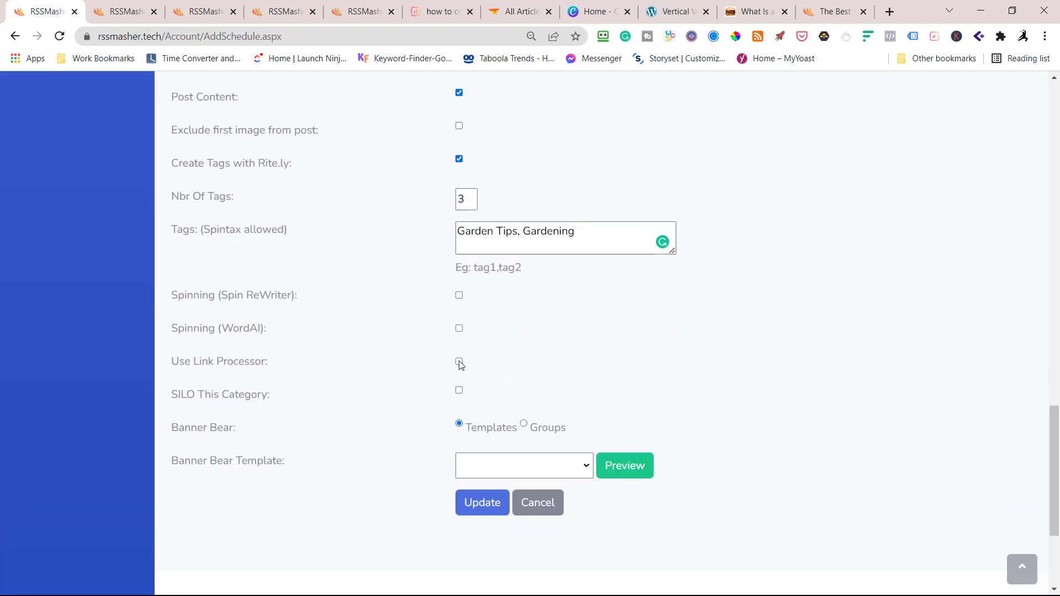
{"action": "left_click", "coordinate": [459, 391]}
Step: Choose the Smart Crop 16:9 Banner Bear template and save the Wordpress destination
{"action": "scroll", "coordinate": [542, 367], "scroll_direction": "up", "scroll_amount": 5}
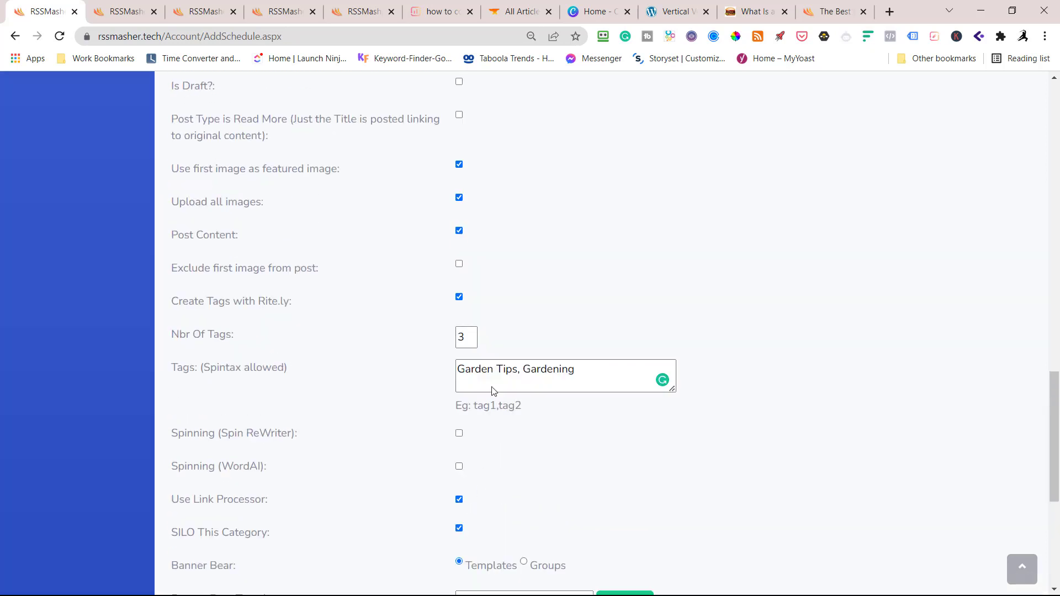
{"action": "scroll", "coordinate": [519, 234], "scroll_direction": "up", "scroll_amount": 1}
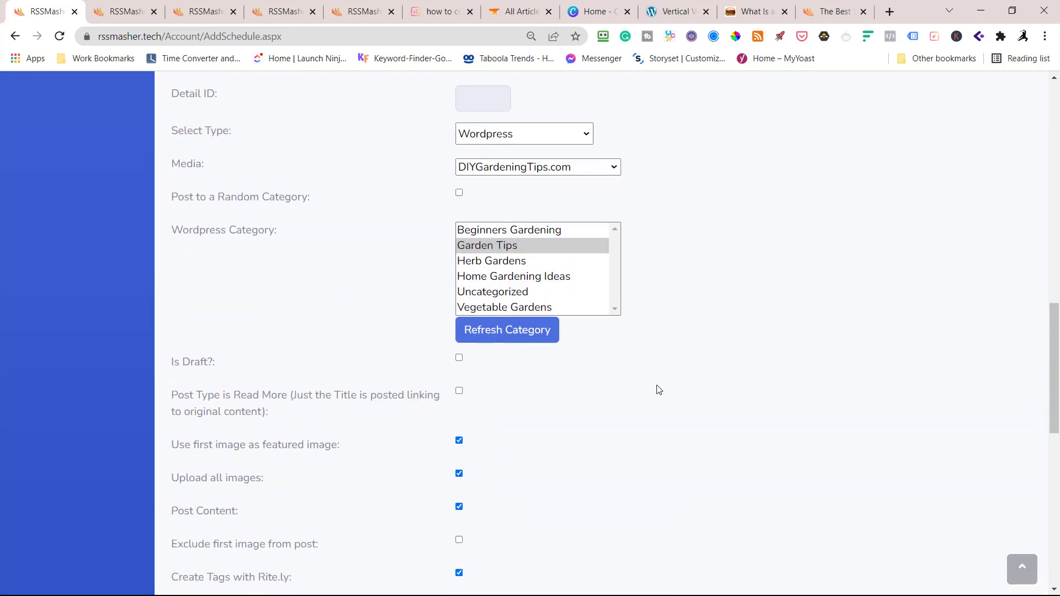
{"action": "scroll", "coordinate": [701, 375], "scroll_direction": "down", "scroll_amount": 3}
{"action": "scroll", "coordinate": [712, 367], "scroll_direction": "down", "scroll_amount": 6}
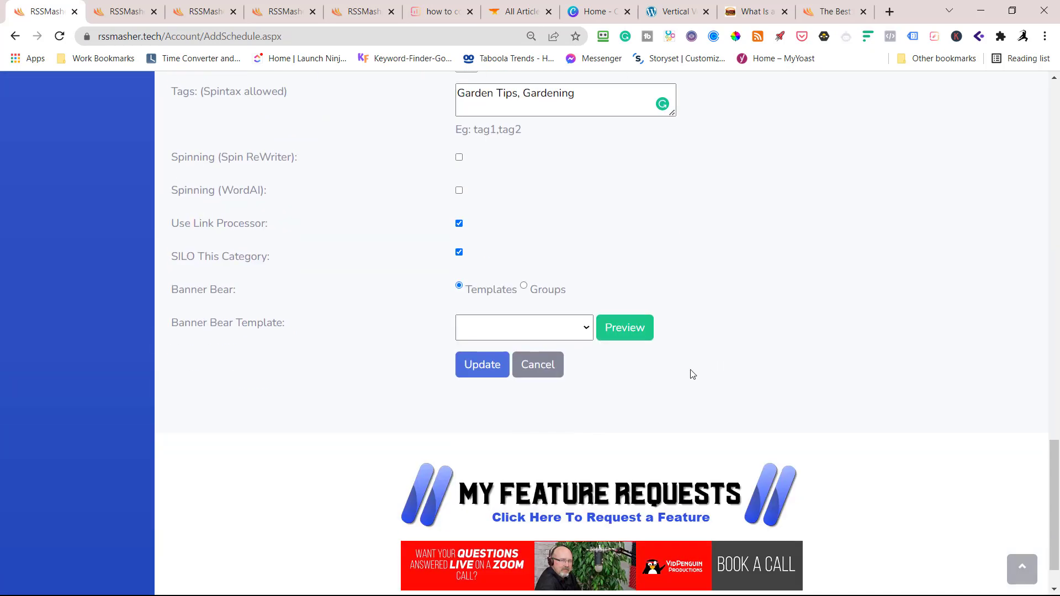
{"action": "left_click", "coordinate": [585, 330]}
{"action": "left_click", "coordinate": [529, 363]}
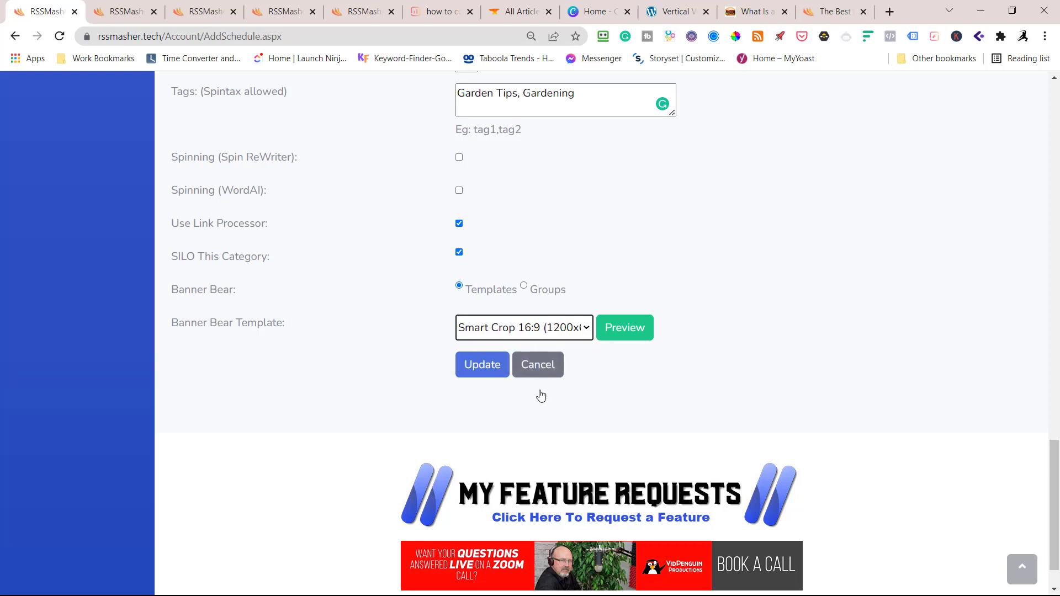
{"action": "left_click", "coordinate": [576, 331]}
{"action": "left_click", "coordinate": [652, 371]}
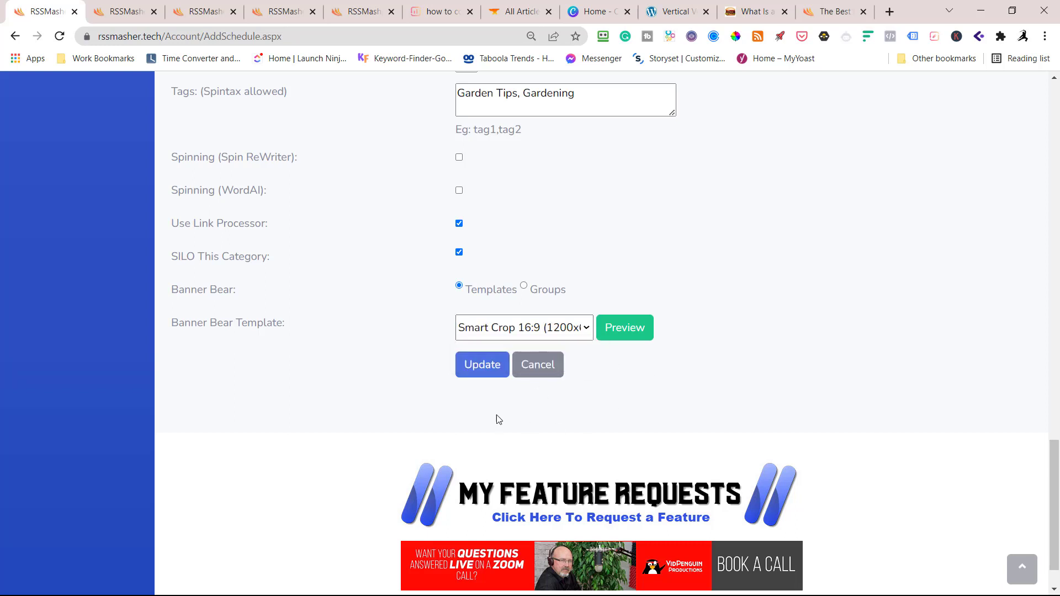
{"action": "left_click", "coordinate": [478, 368]}
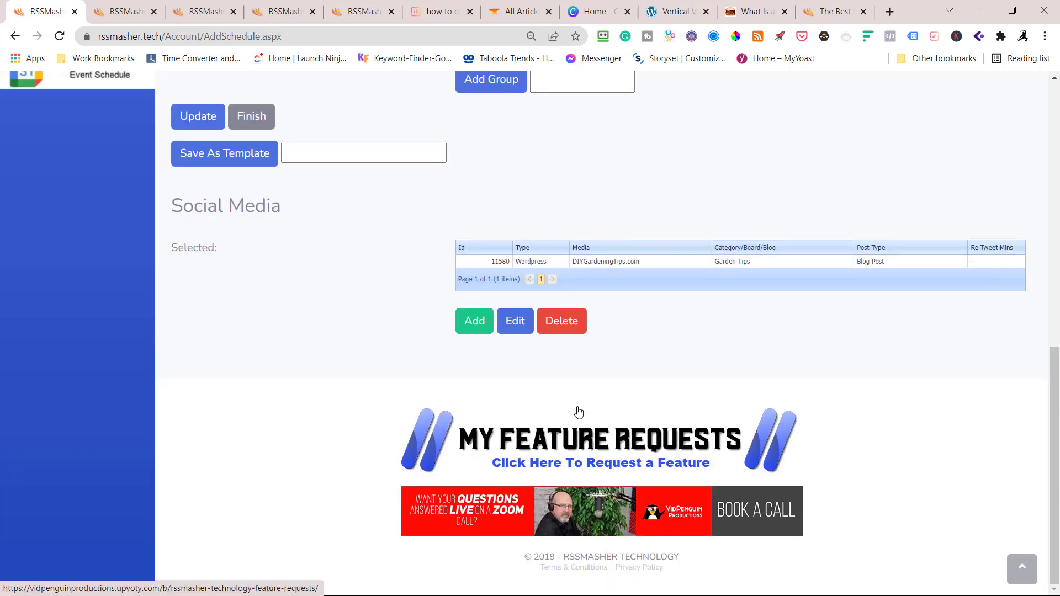
Step: Add a second social media destination of type Masher Sites with QuickView.News as its media
{"action": "scroll", "coordinate": [545, 437], "scroll_direction": "up", "scroll_amount": 2}
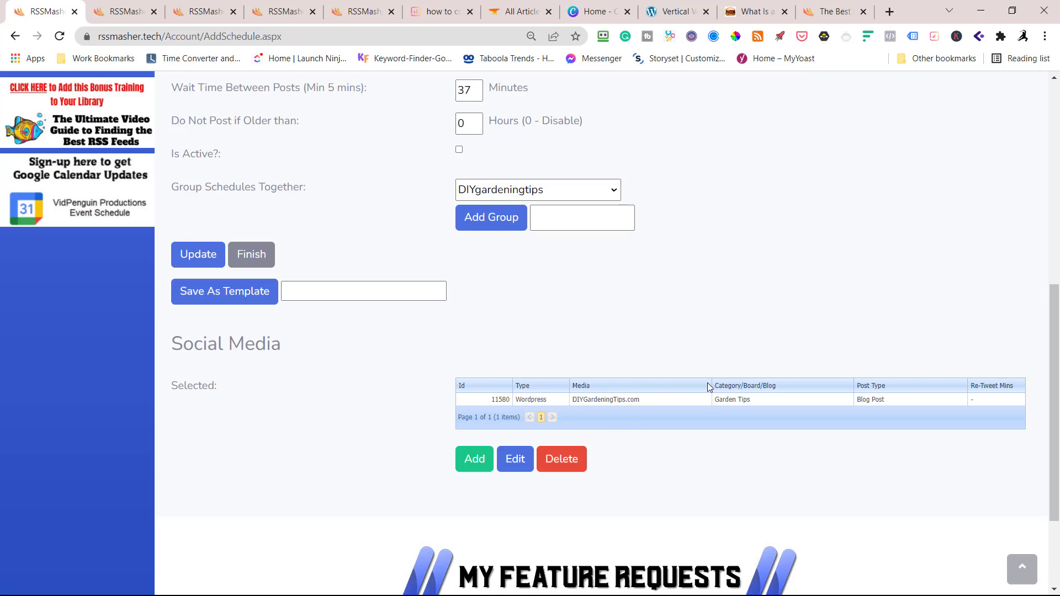
{"action": "left_click", "coordinate": [466, 468]}
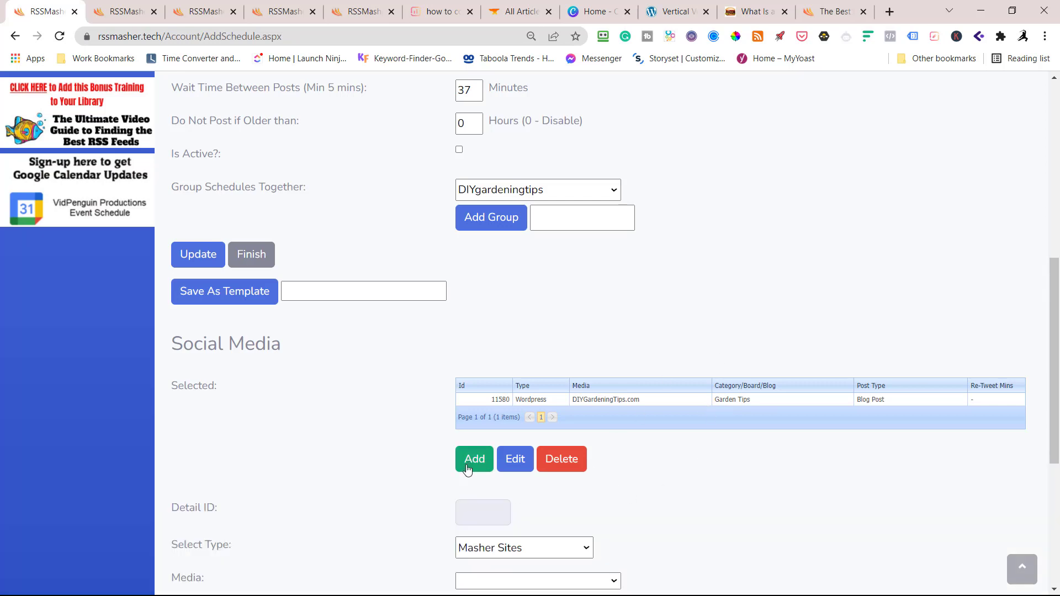
{"action": "scroll", "coordinate": [568, 397], "scroll_direction": "down", "scroll_amount": 5}
{"action": "left_click", "coordinate": [589, 271]}
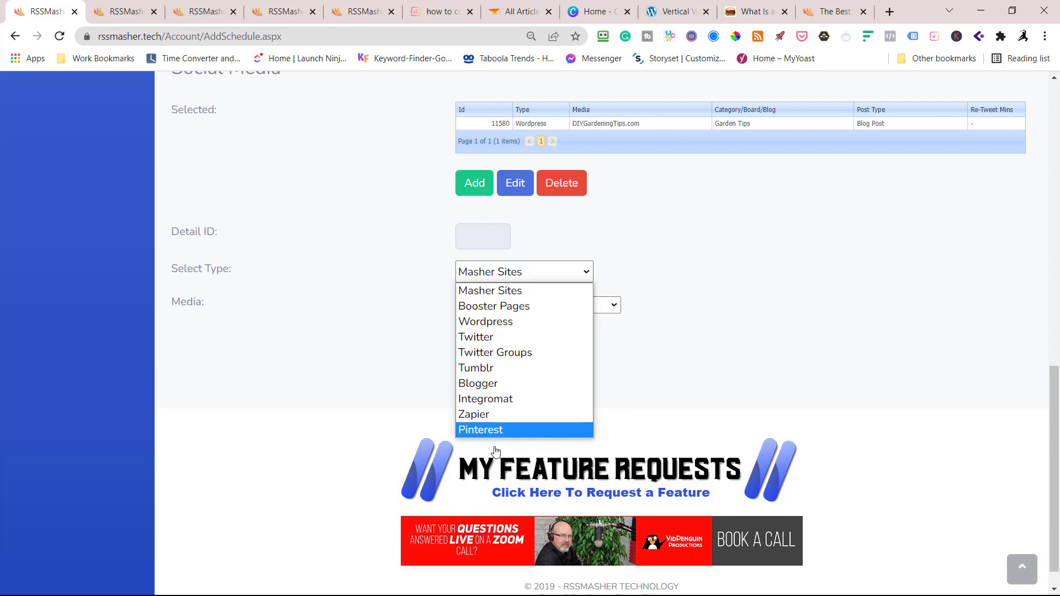
{"action": "left_click", "coordinate": [512, 296]}
{"action": "left_click", "coordinate": [587, 307]}
{"action": "scroll", "coordinate": [585, 287], "scroll_direction": "down", "scroll_amount": 1}
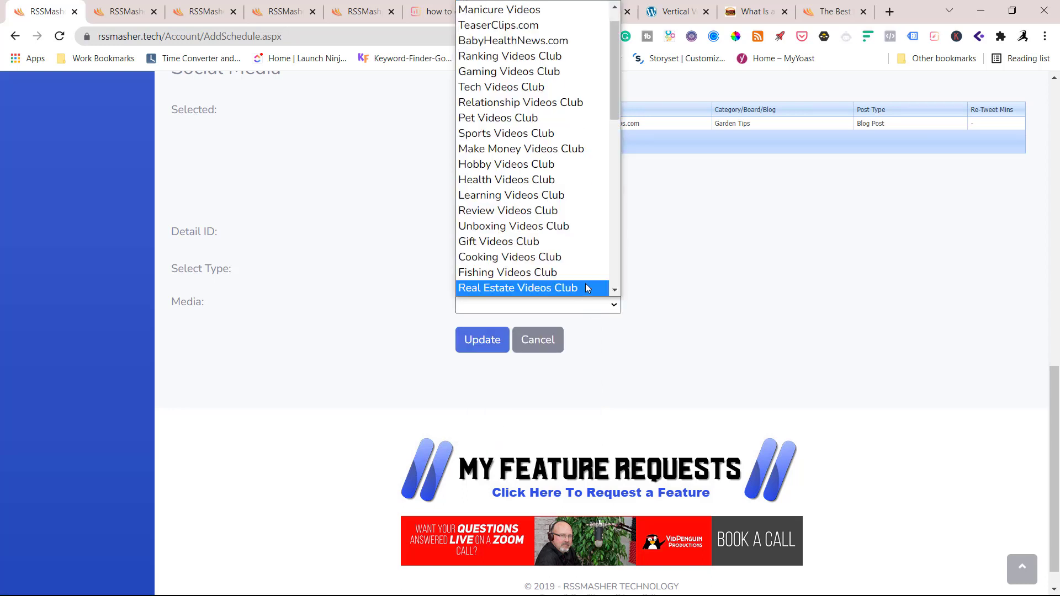
{"action": "scroll", "coordinate": [564, 216], "scroll_direction": "down", "scroll_amount": 5}
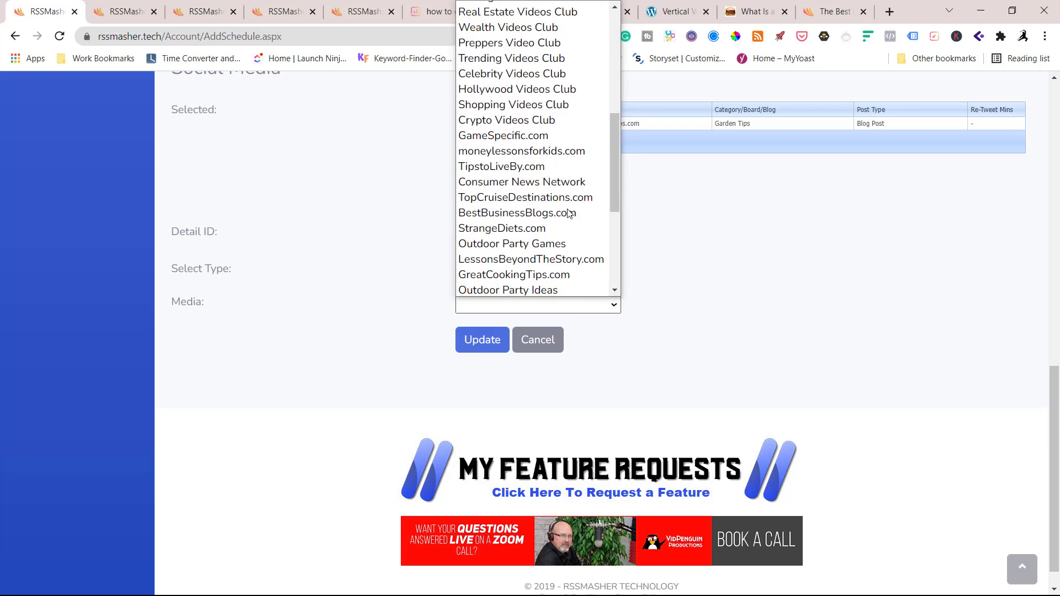
{"action": "left_click_drag", "start_coordinate": [611, 154], "coordinate": [615, 224]}
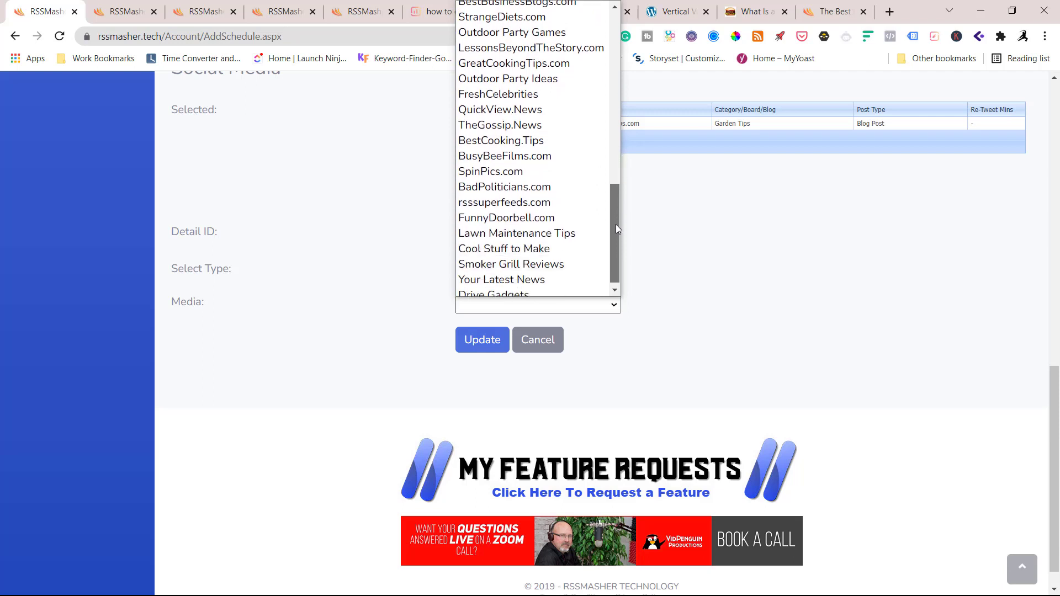
{"action": "left_click", "coordinate": [512, 110]}
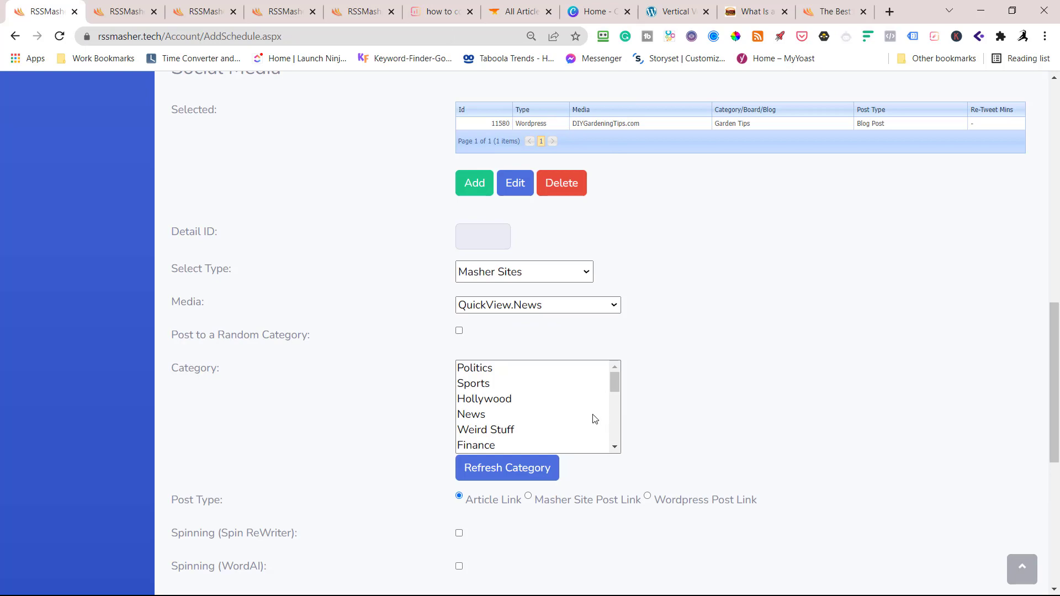
Step: Assign QuickView.News the Home & Garden category, the Wordpress Post Link post type and the link processor, and save the destination
{"action": "left_click_drag", "start_coordinate": [617, 386], "coordinate": [622, 417]}
{"action": "left_click", "coordinate": [518, 416]}
{"action": "scroll", "coordinate": [791, 361], "scroll_direction": "down", "scroll_amount": 5}
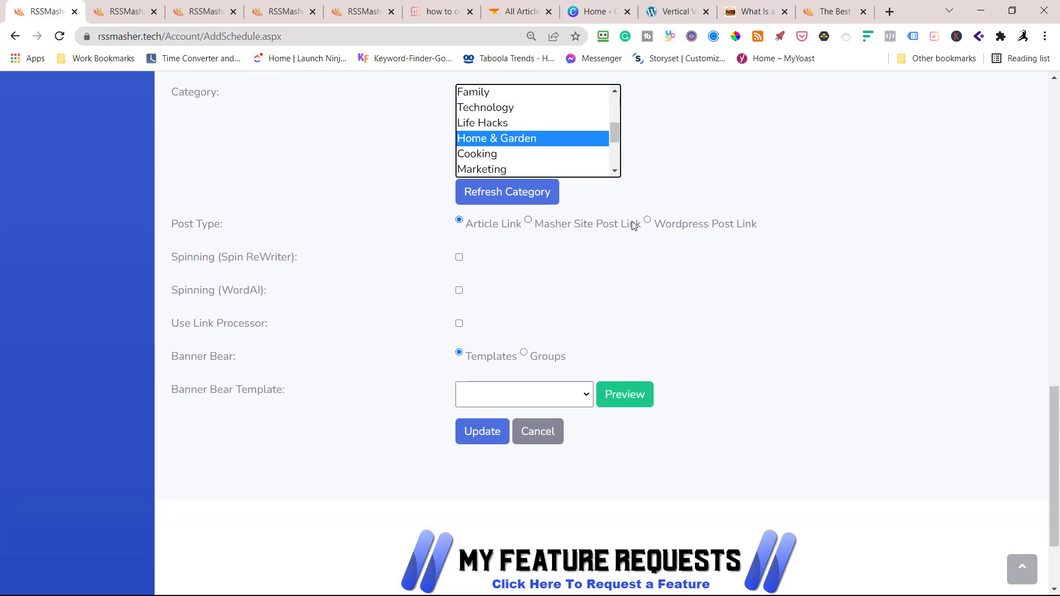
{"action": "left_click", "coordinate": [648, 221]}
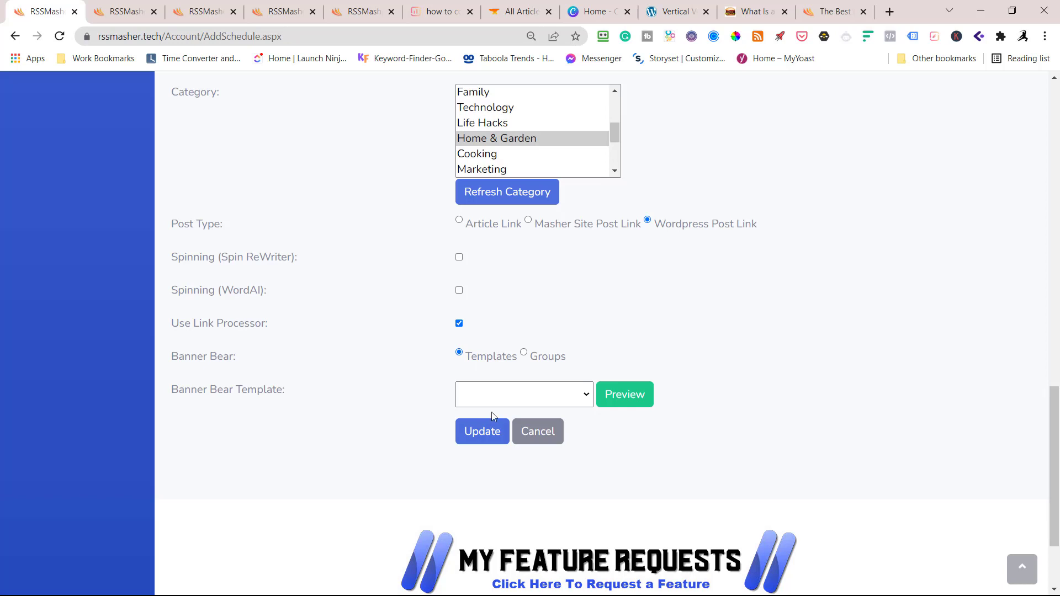
{"action": "left_click", "coordinate": [478, 431]}
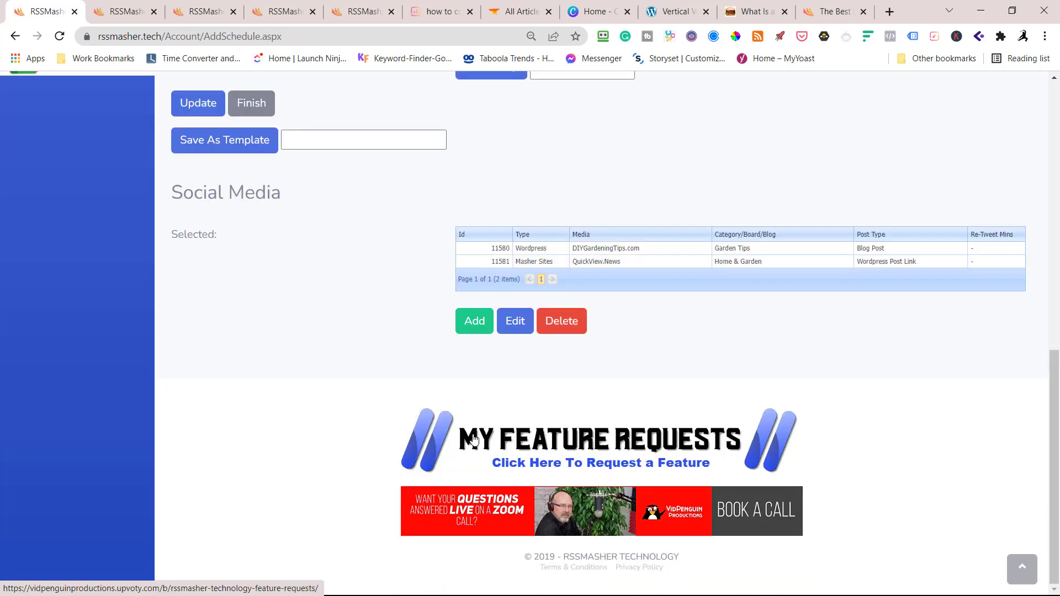
Step: Add another social media destination of type Booster Pages with the Hobbies niche
{"action": "left_click", "coordinate": [478, 323]}
{"action": "left_click", "coordinate": [576, 411]}
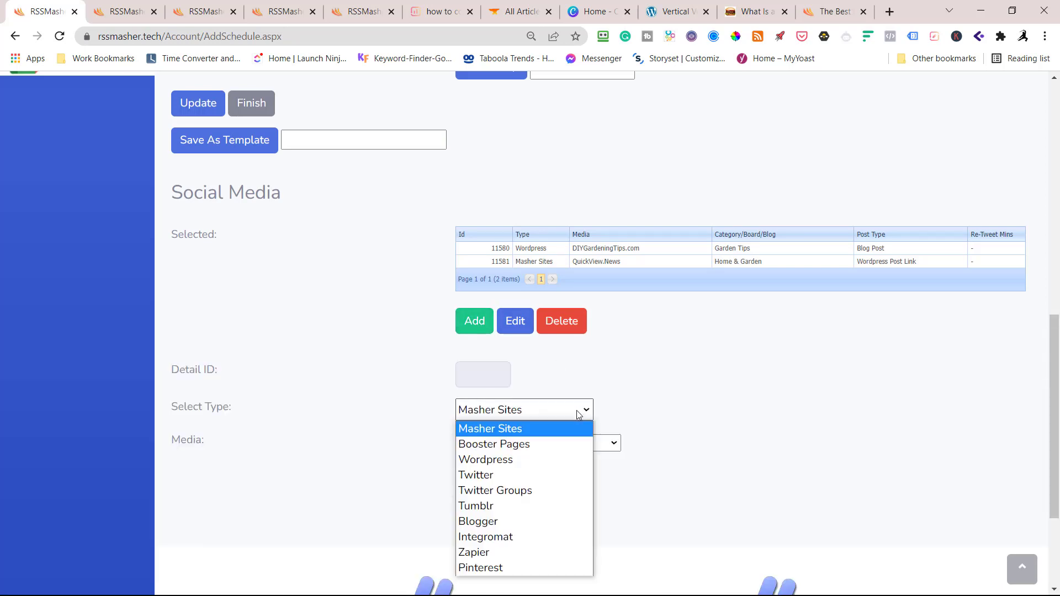
{"action": "left_click", "coordinate": [529, 444]}
{"action": "scroll", "coordinate": [528, 445], "scroll_direction": "down", "scroll_amount": 3}
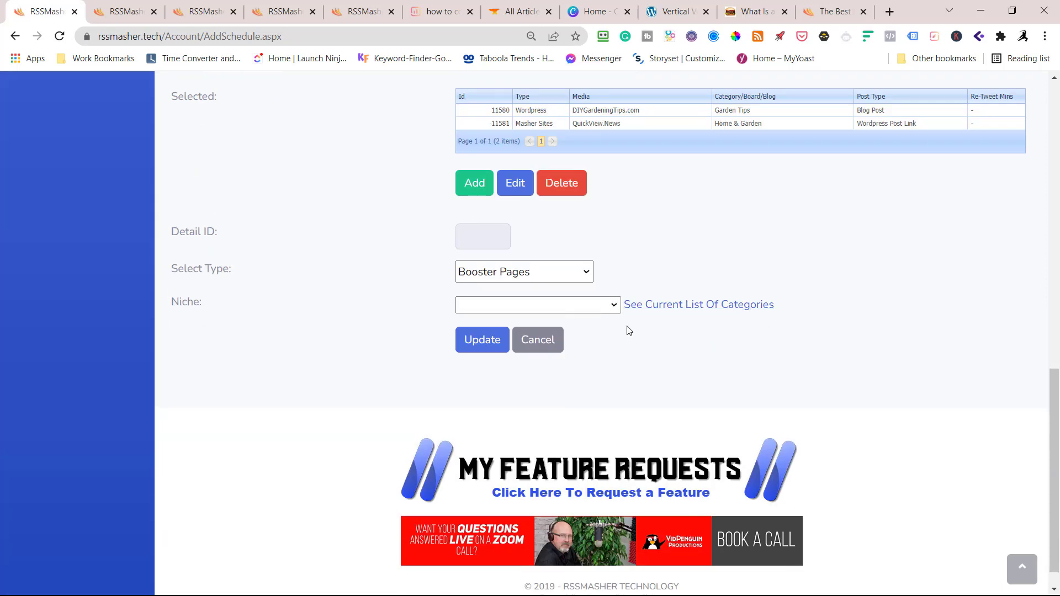
{"action": "left_click", "coordinate": [614, 307]}
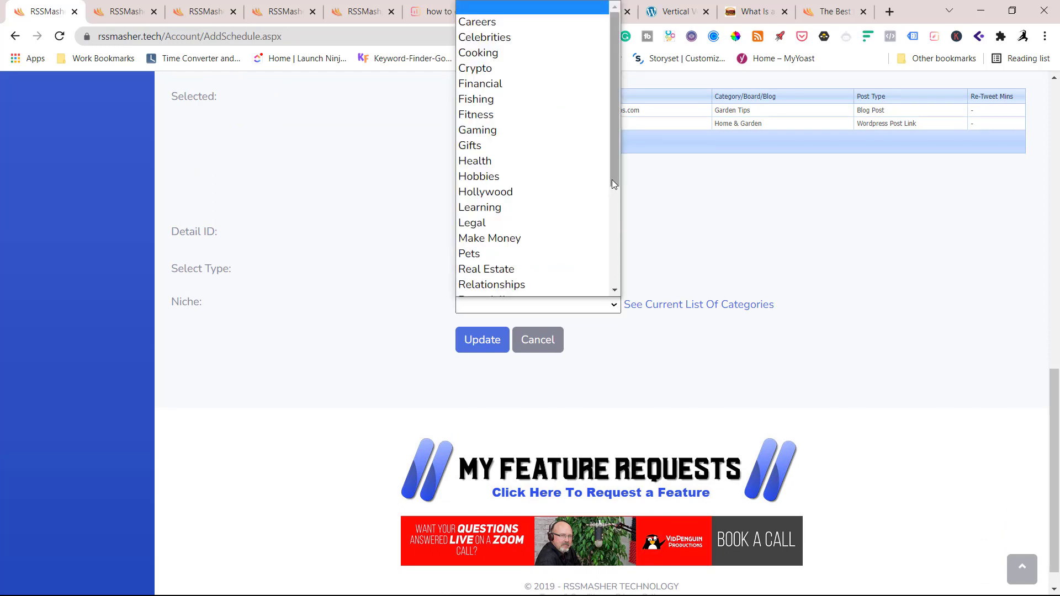
{"action": "left_click", "coordinate": [481, 183]}
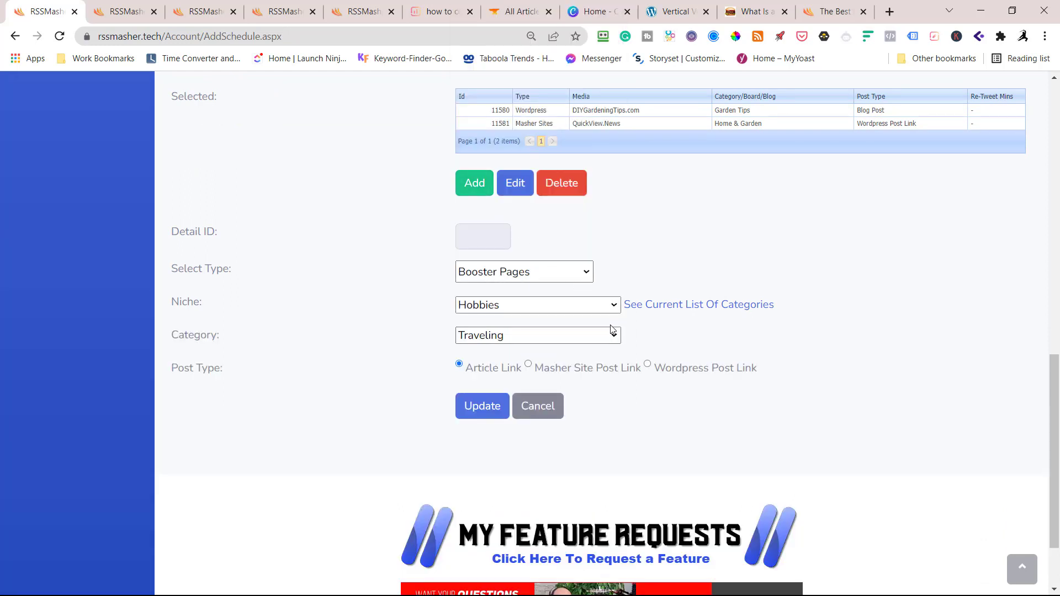
Step: Set the Booster Pages category to Gardening and the post type to Wordpress Post Link, and save the destination
{"action": "left_click", "coordinate": [546, 337]}
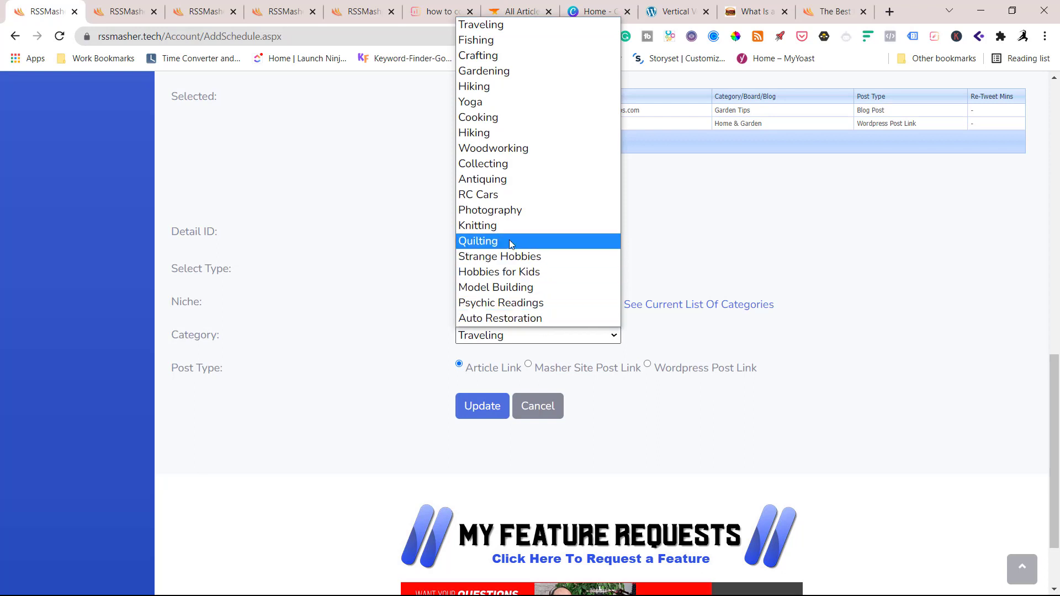
{"action": "left_click", "coordinate": [503, 78]}
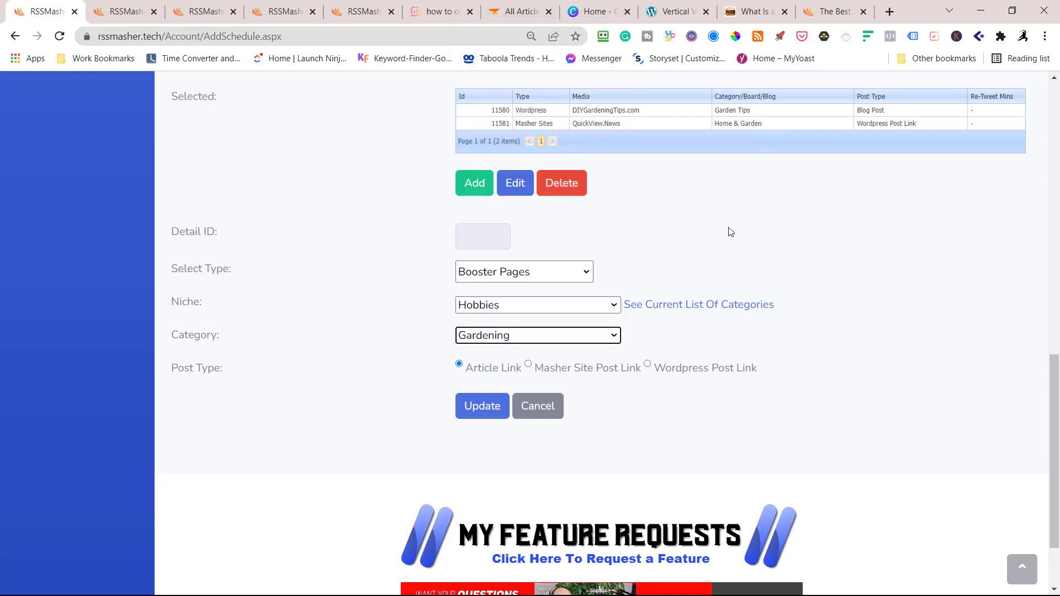
{"action": "left_click", "coordinate": [648, 364]}
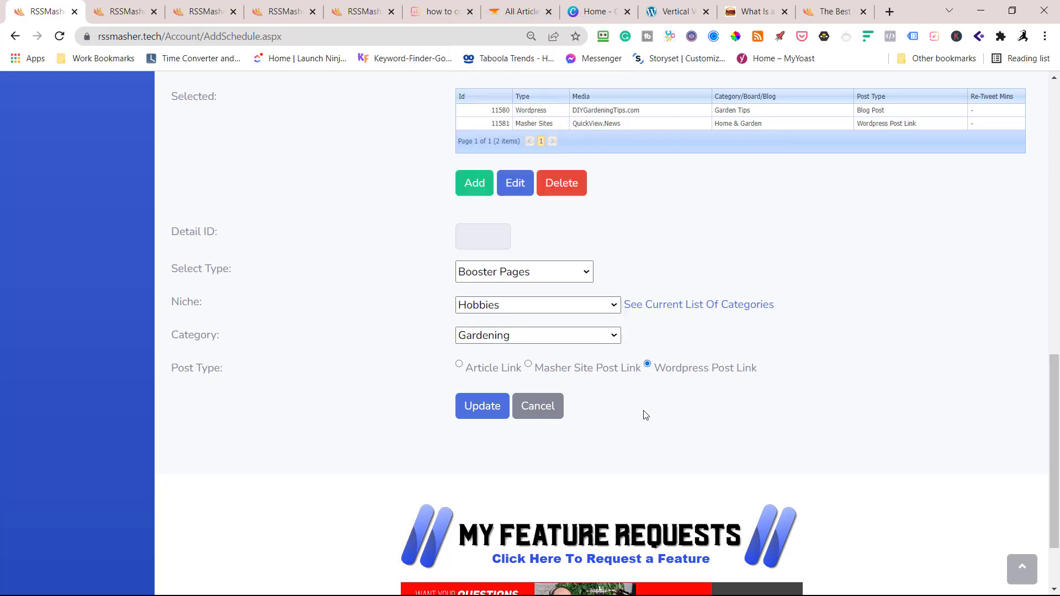
{"action": "left_click", "coordinate": [481, 407]}
Step: Add a social media destination of type Twitter and select one of the connected Twitter accounts as its media
{"action": "left_click", "coordinate": [475, 321]}
{"action": "left_click", "coordinate": [547, 409]}
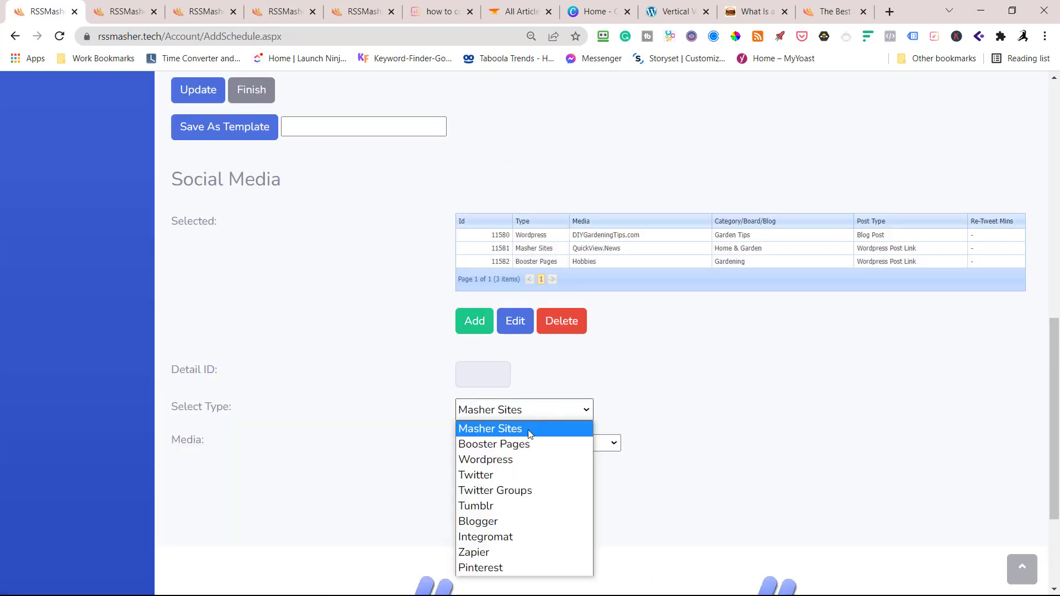
{"action": "left_click", "coordinate": [499, 476]}
{"action": "scroll", "coordinate": [760, 386], "scroll_direction": "down", "scroll_amount": 3}
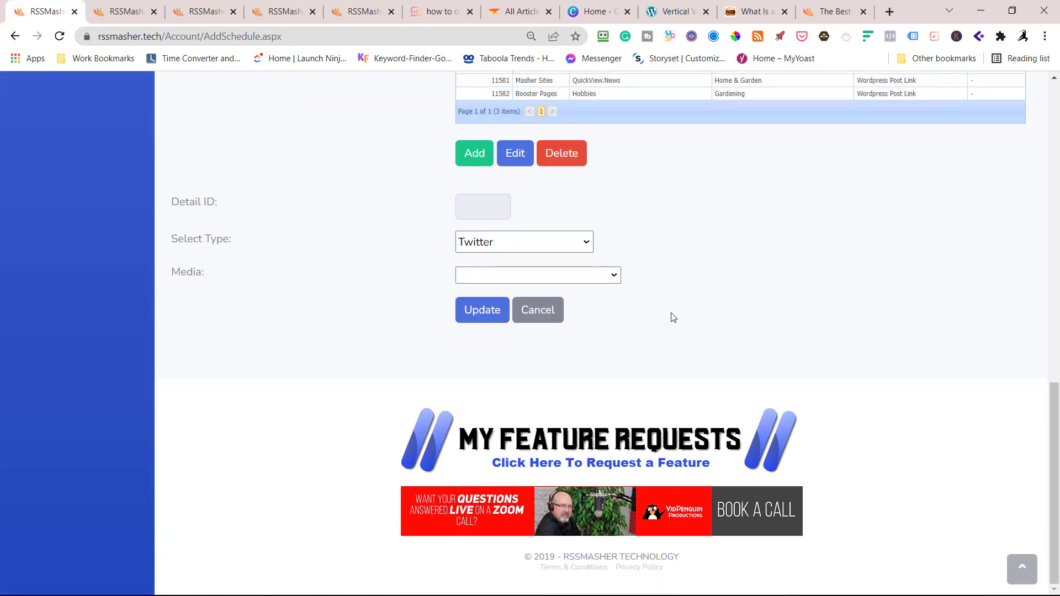
{"action": "left_click", "coordinate": [615, 276]}
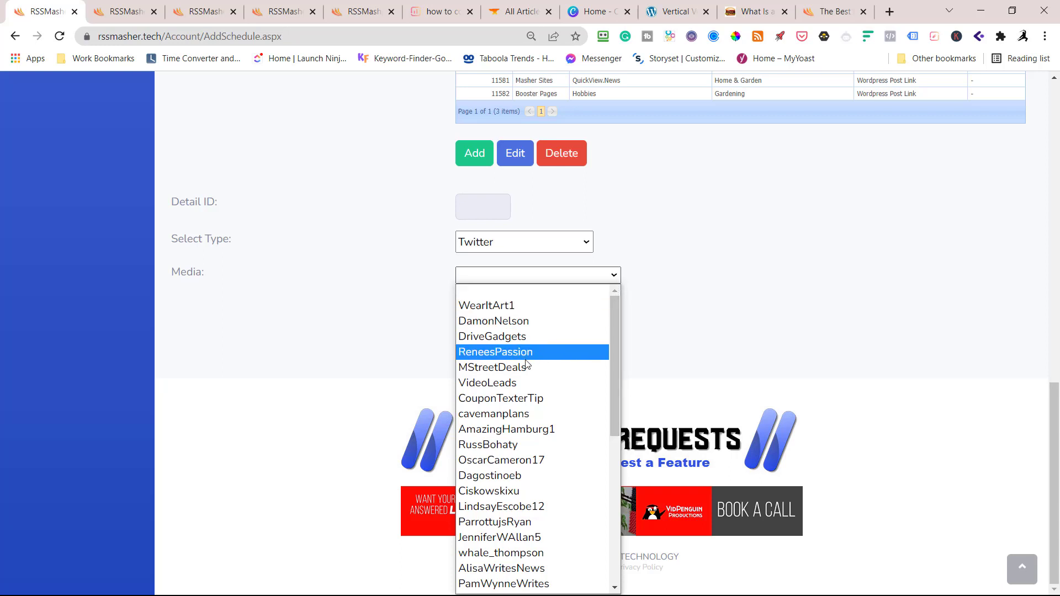
{"action": "left_click", "coordinate": [513, 461]}
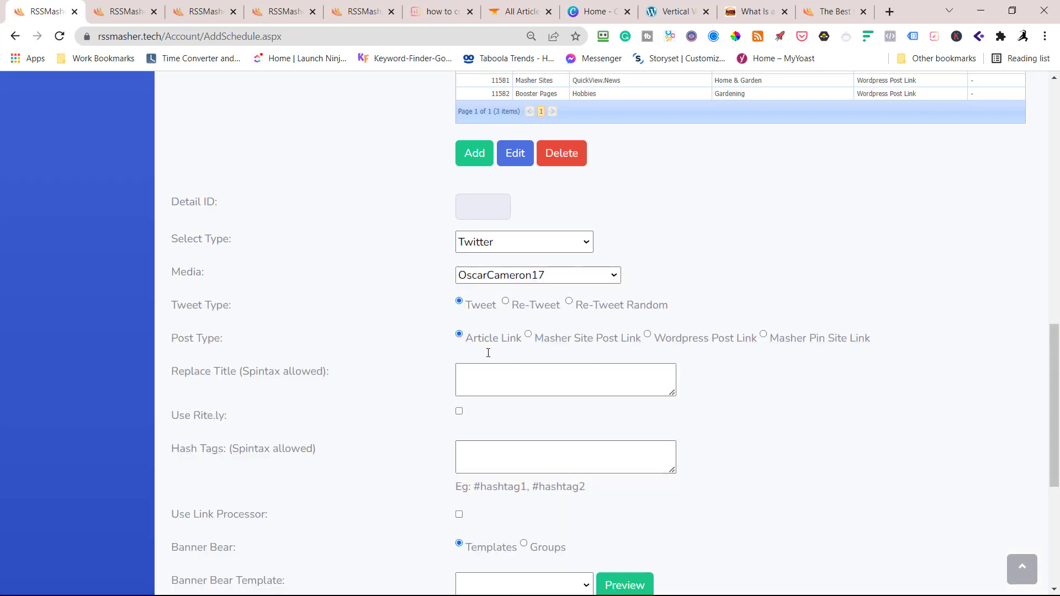
Step: Set the Twitter destination to Wordpress Post Link with Rite.ly, 2 hashtags, auto emojify and the link processor, and save it
{"action": "left_click", "coordinate": [647, 334]}
{"action": "left_click", "coordinate": [458, 412]}
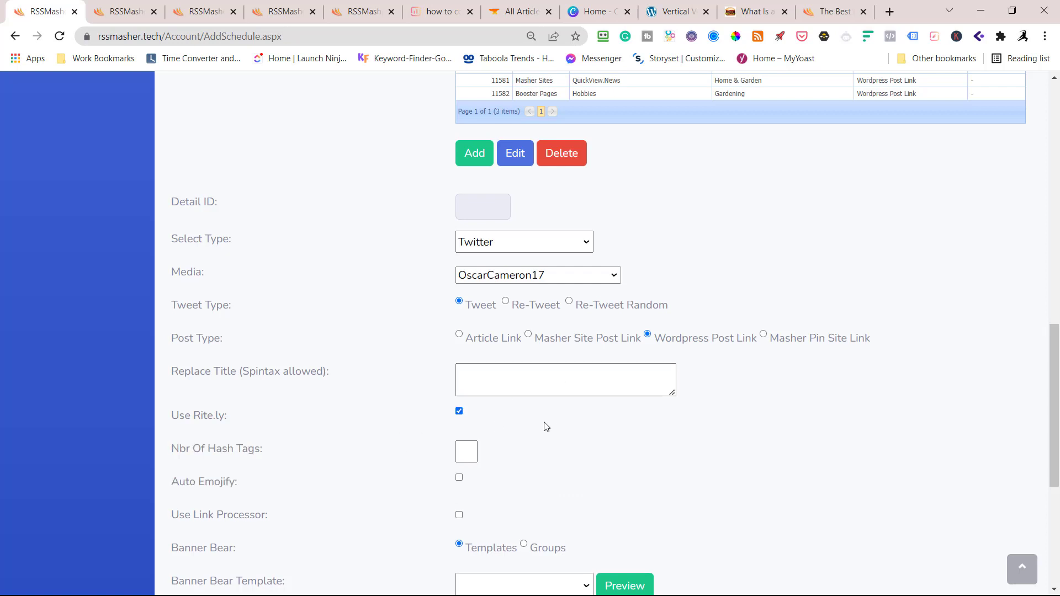
{"action": "scroll", "coordinate": [570, 425], "scroll_direction": "down", "scroll_amount": 3}
{"action": "left_click", "coordinate": [464, 319]}
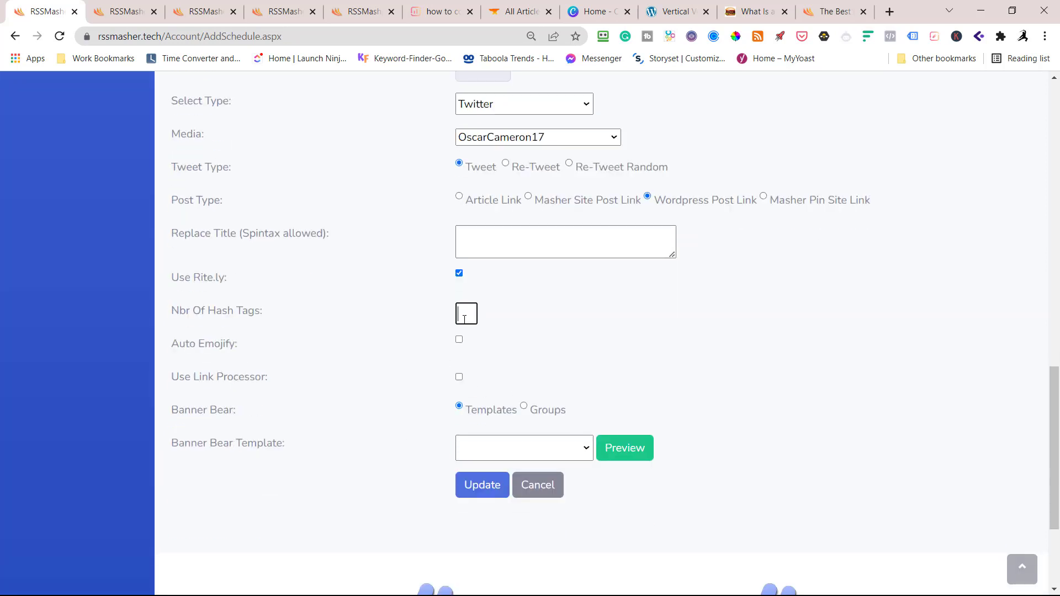
{"action": "type", "text": "2"}
{"action": "left_click", "coordinate": [460, 341]}
{"action": "left_click", "coordinate": [459, 377]}
{"action": "left_click", "coordinate": [494, 489]}
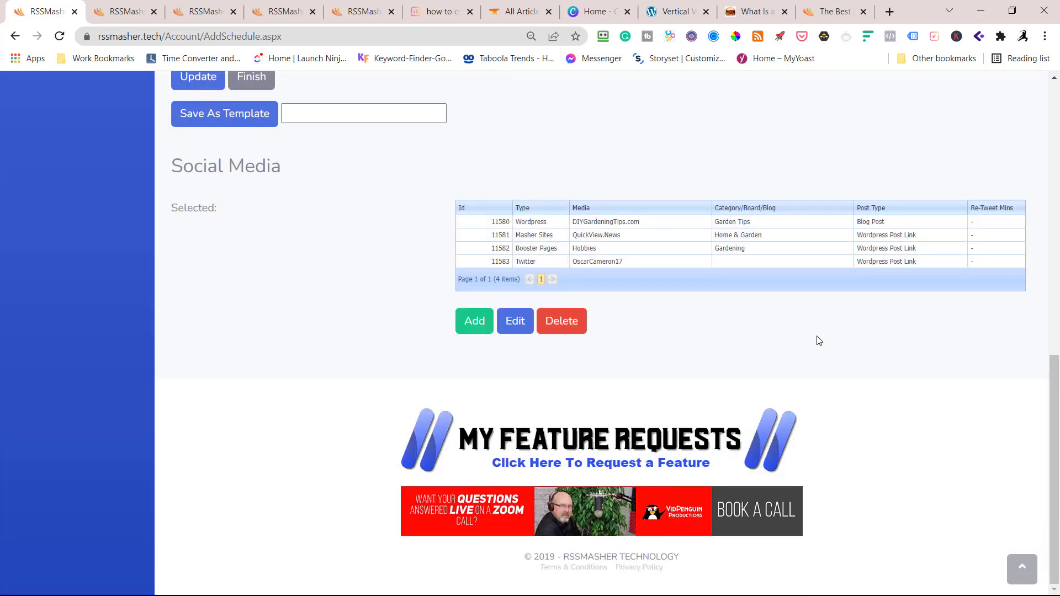
Step: Add a social media destination of type Zapier with Home Remodeling as its media and Wordpress Post Link as the post type
{"action": "left_click", "coordinate": [476, 328]}
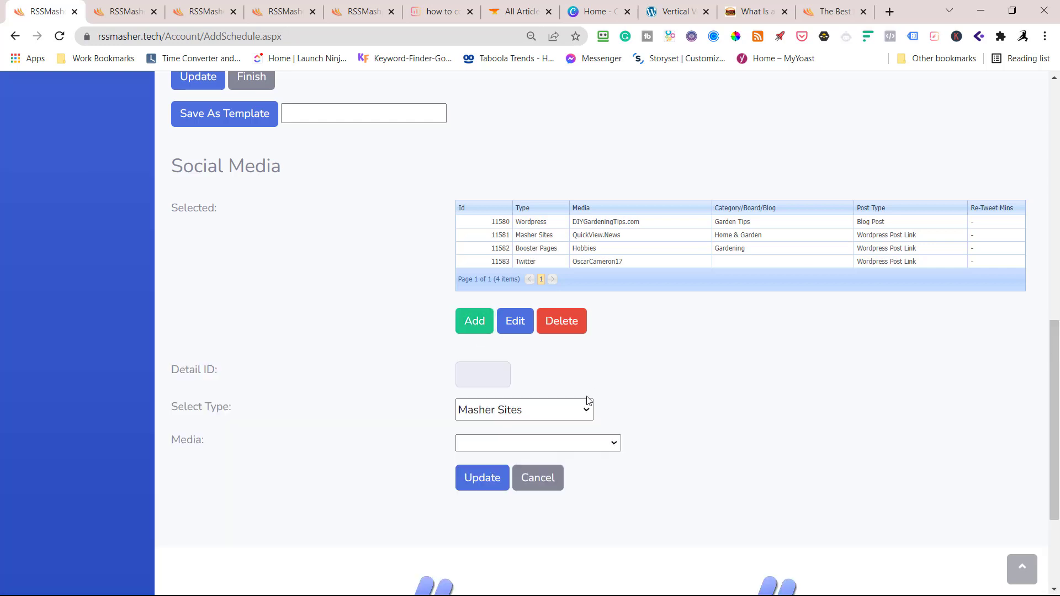
{"action": "left_click", "coordinate": [587, 414]}
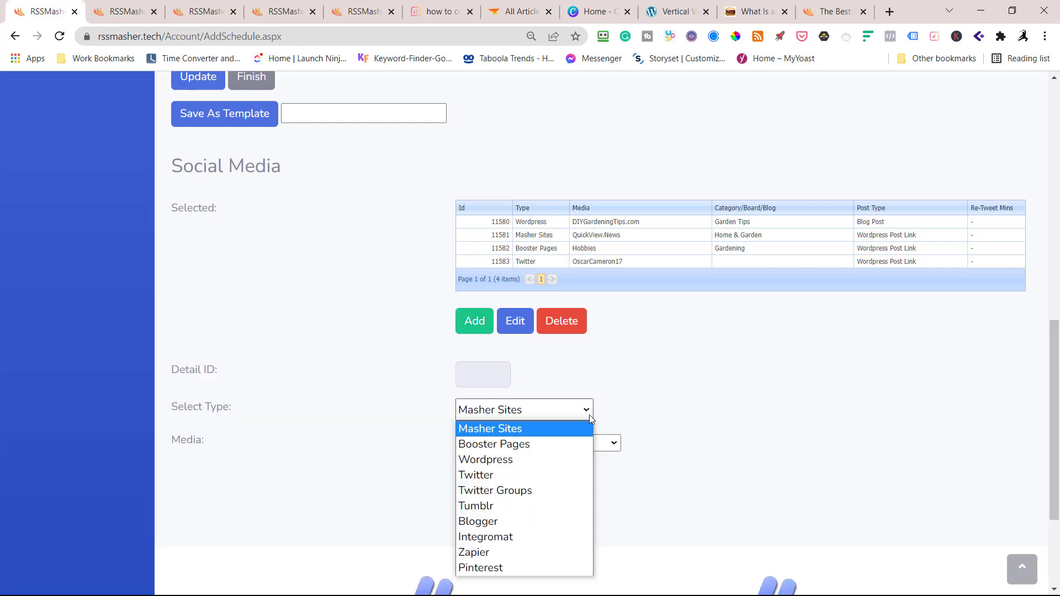
{"action": "left_click", "coordinate": [468, 553]}
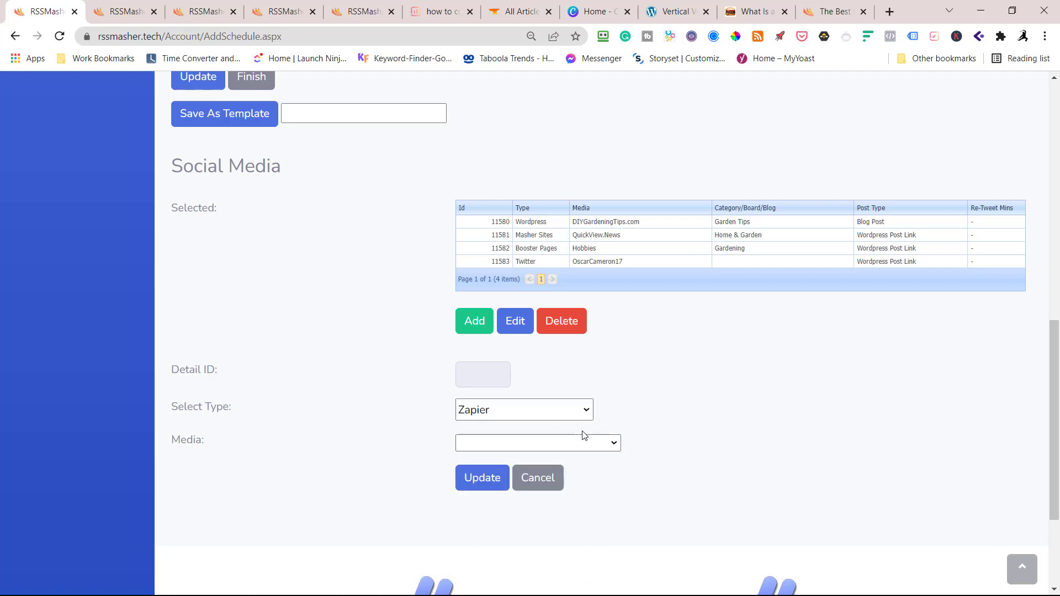
{"action": "left_click", "coordinate": [615, 445]}
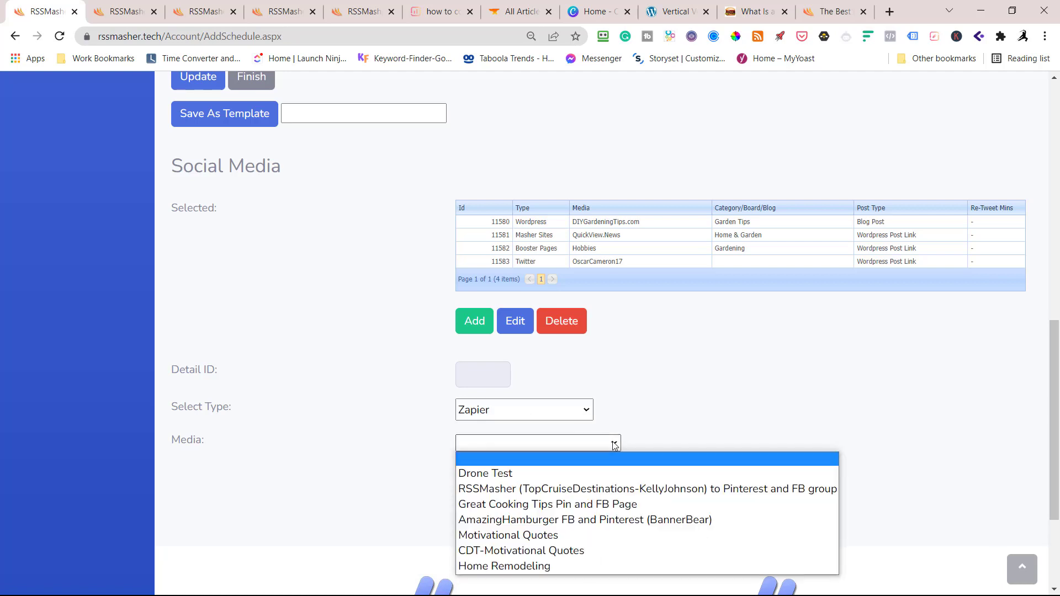
{"action": "scroll", "coordinate": [755, 366], "scroll_direction": "down", "scroll_amount": 2}
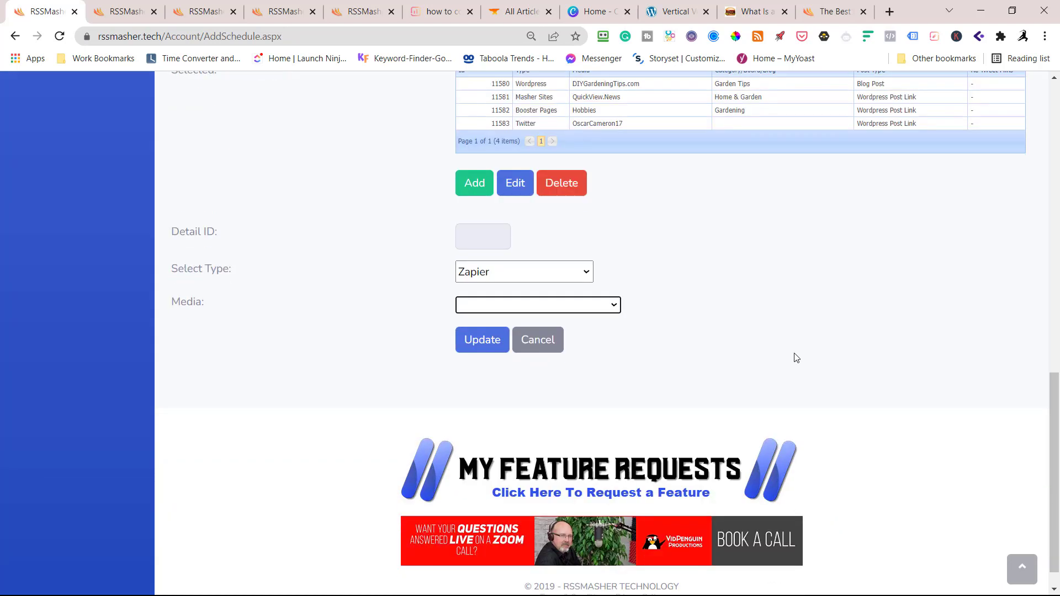
{"action": "left_click", "coordinate": [611, 305]}
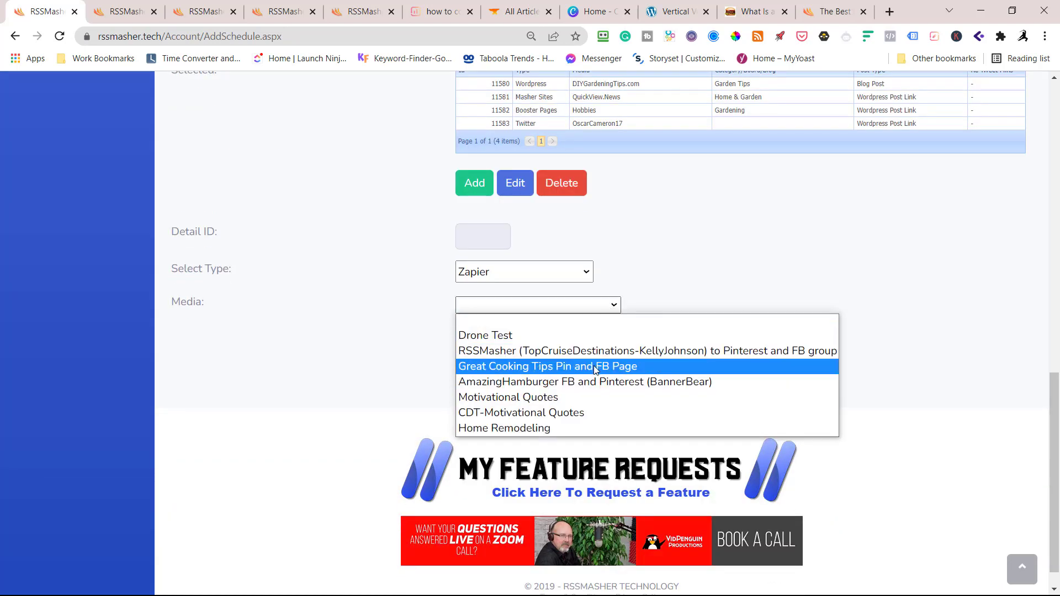
{"action": "left_click", "coordinate": [480, 428]}
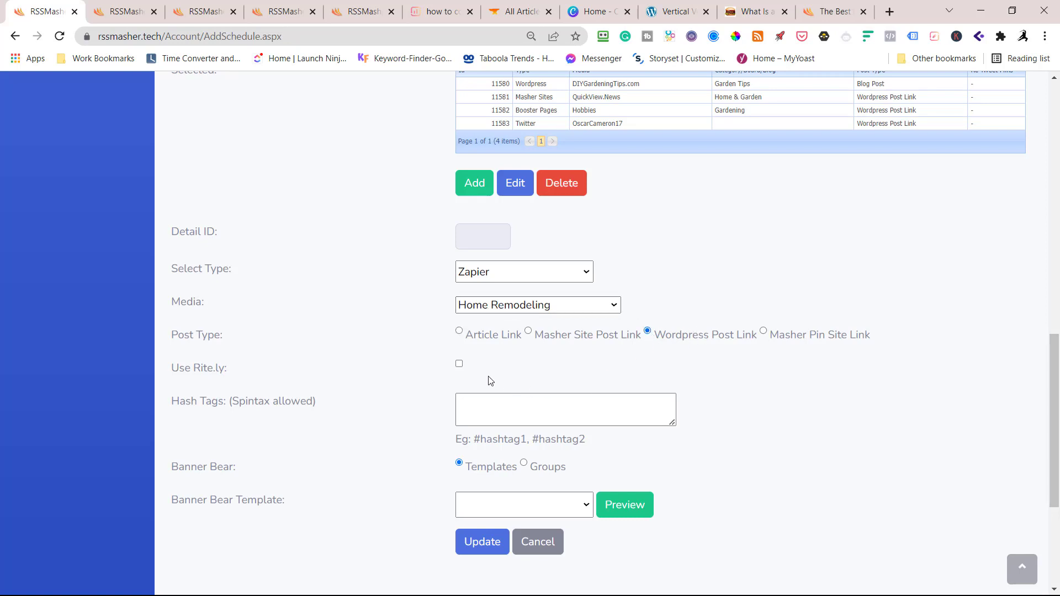
Step: Enable Rite.ly for the Zapier destination with 2 hashtags and auto emojify, and save the destination
{"action": "left_click", "coordinate": [460, 364]}
{"action": "left_click", "coordinate": [464, 405]}
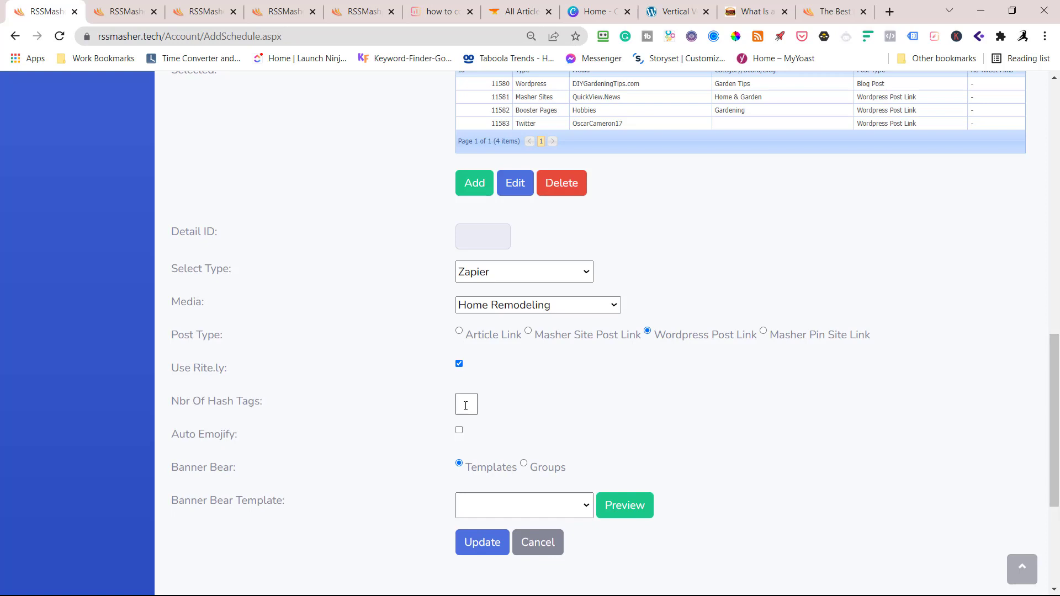
{"action": "left_click", "coordinate": [458, 431]}
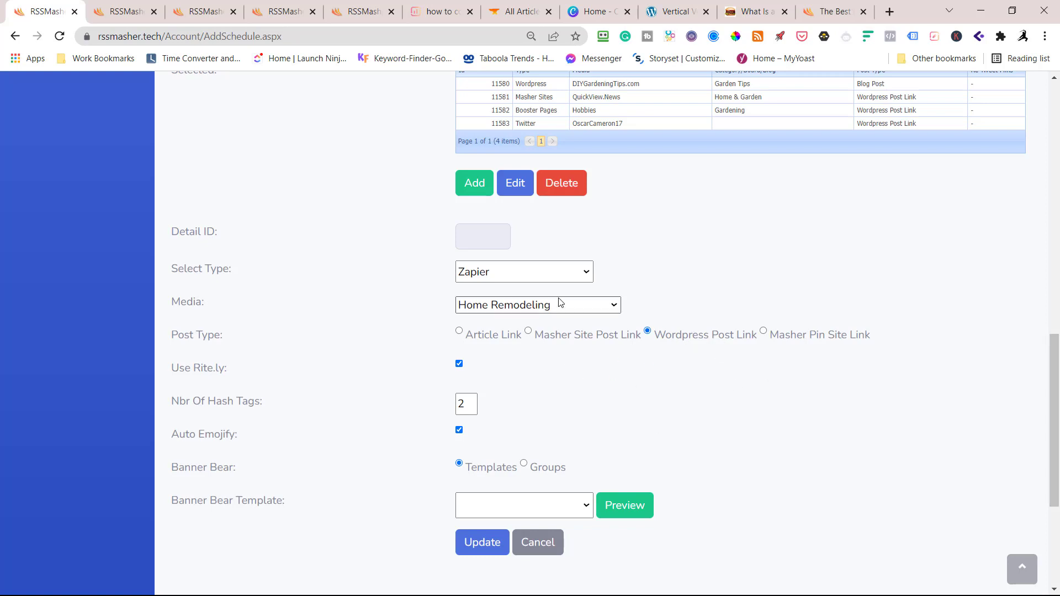
{"action": "left_click", "coordinate": [479, 551]}
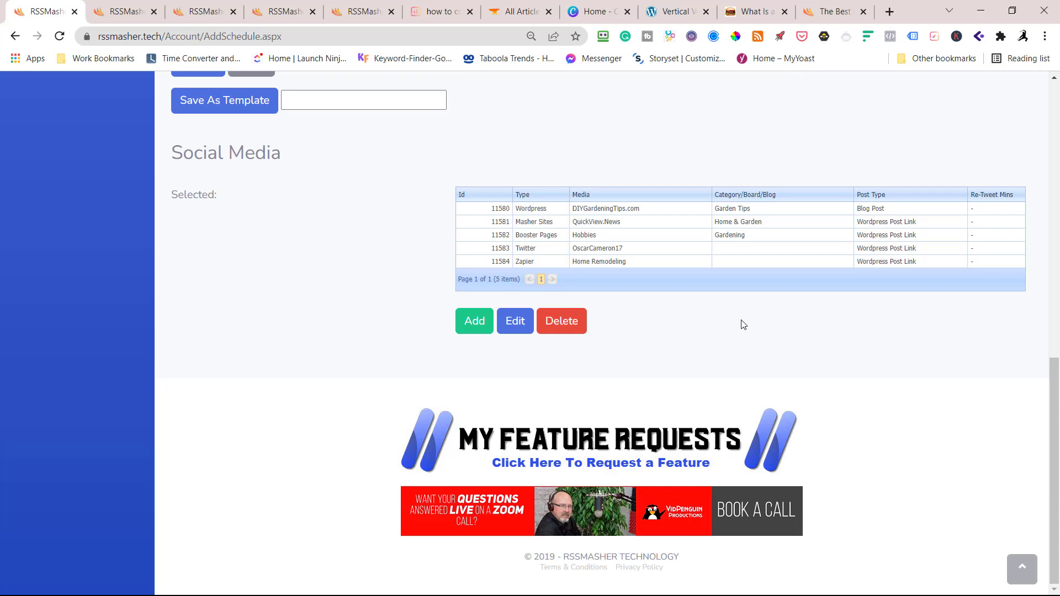
Step: Mark the schedule as active, update it and finish editing
{"action": "scroll", "coordinate": [389, 260], "scroll_direction": "up", "scroll_amount": 5}
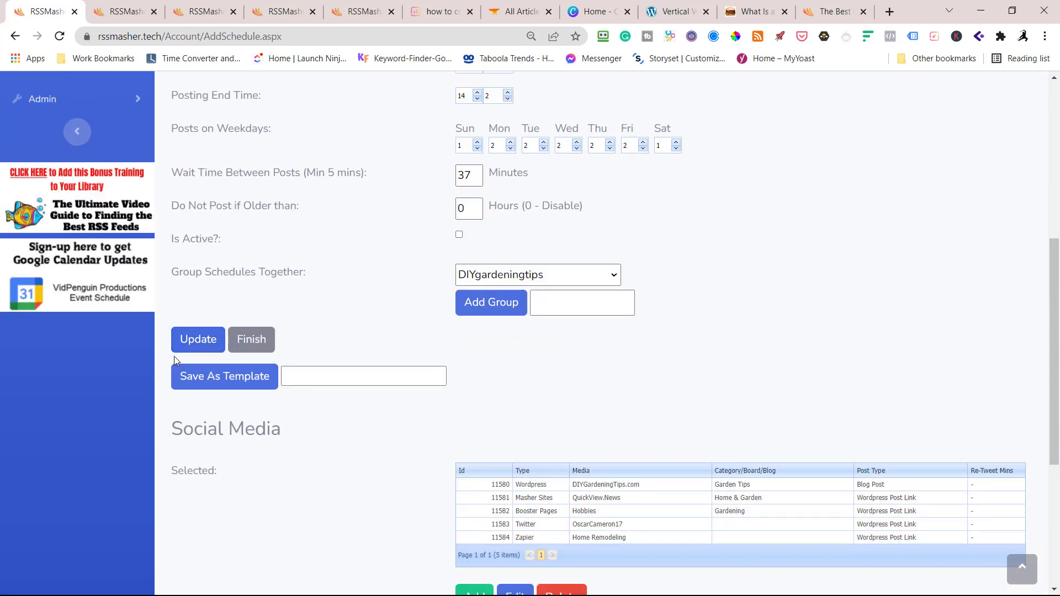
{"action": "left_click", "coordinate": [191, 338]}
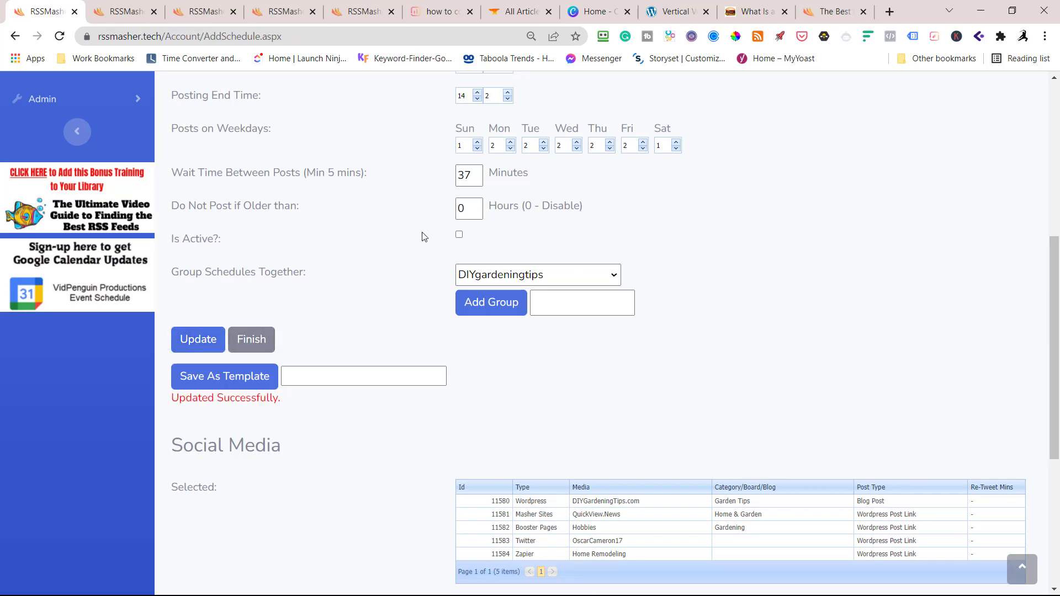
{"action": "left_click", "coordinate": [458, 234]}
{"action": "left_click", "coordinate": [199, 347]}
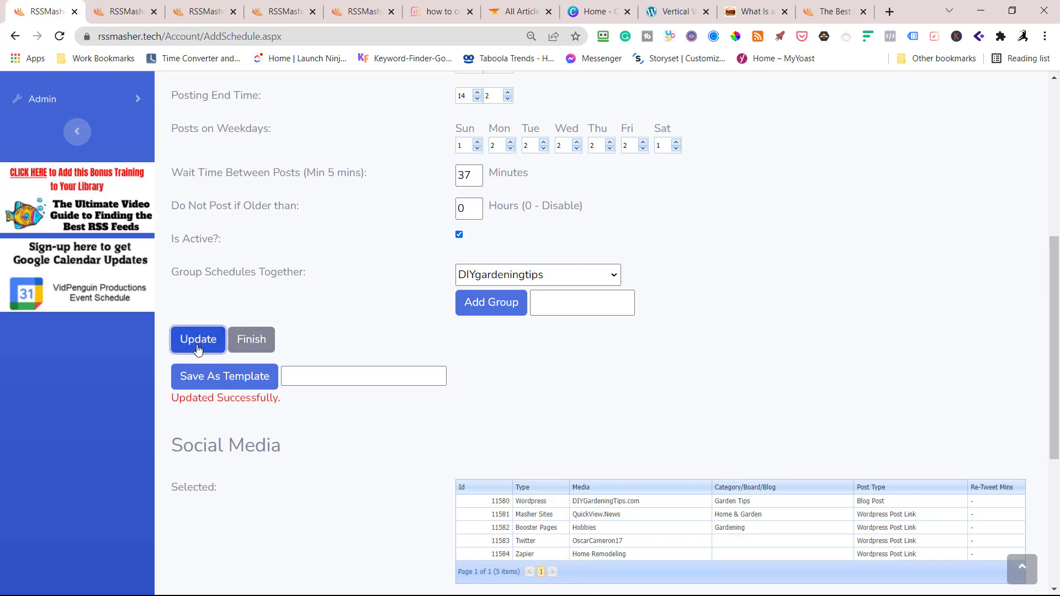
{"action": "left_click", "coordinate": [246, 342]}
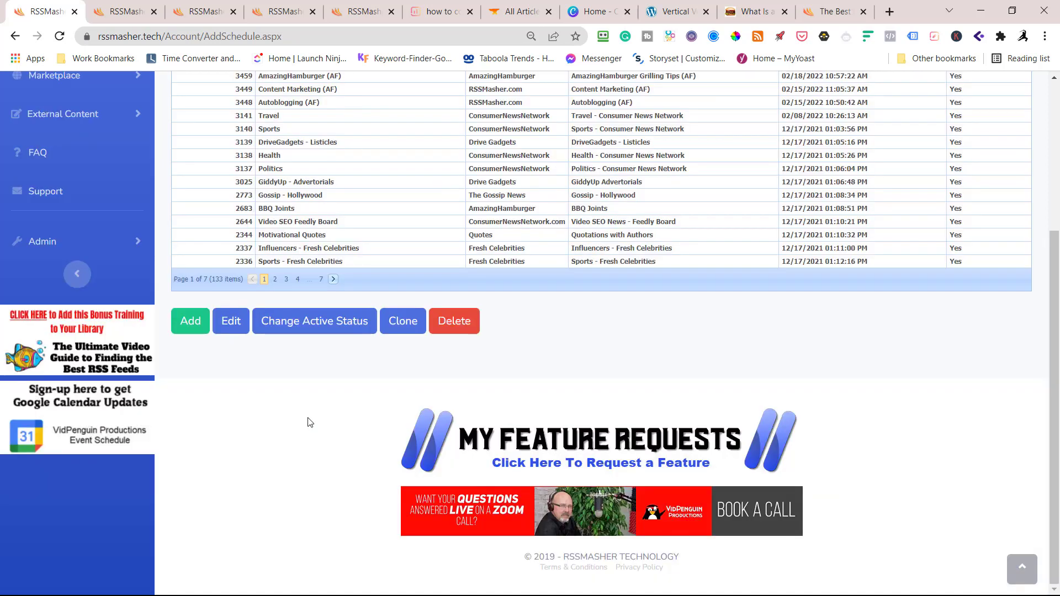
Step: Review the schedules, Article Forge campaigns and mashes lists, and return to the Article Forge campaigns
{"action": "scroll", "coordinate": [312, 421], "scroll_direction": "up", "scroll_amount": 4}
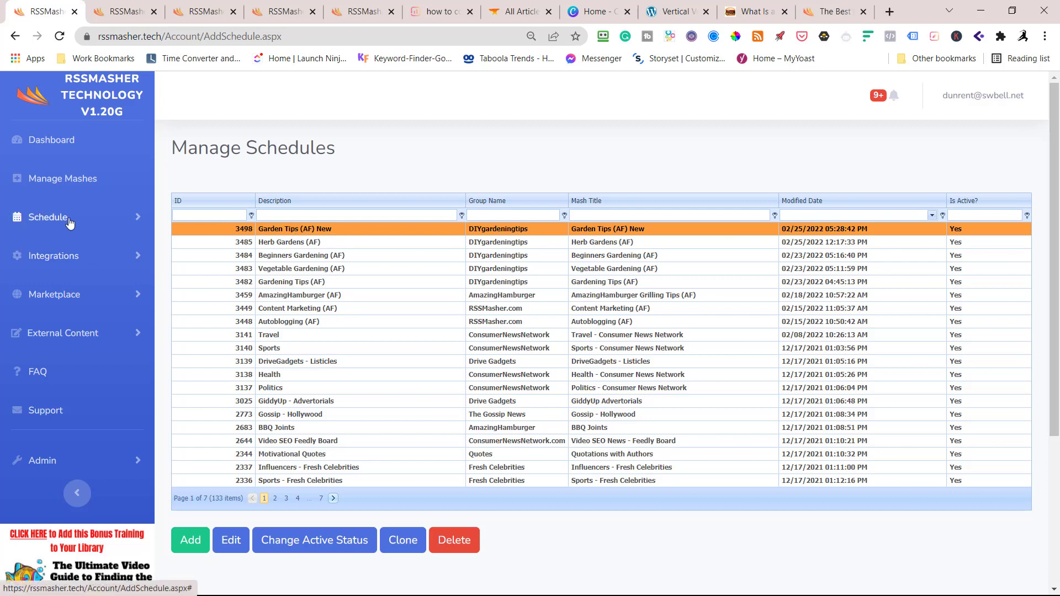
{"action": "left_click", "coordinate": [71, 331]}
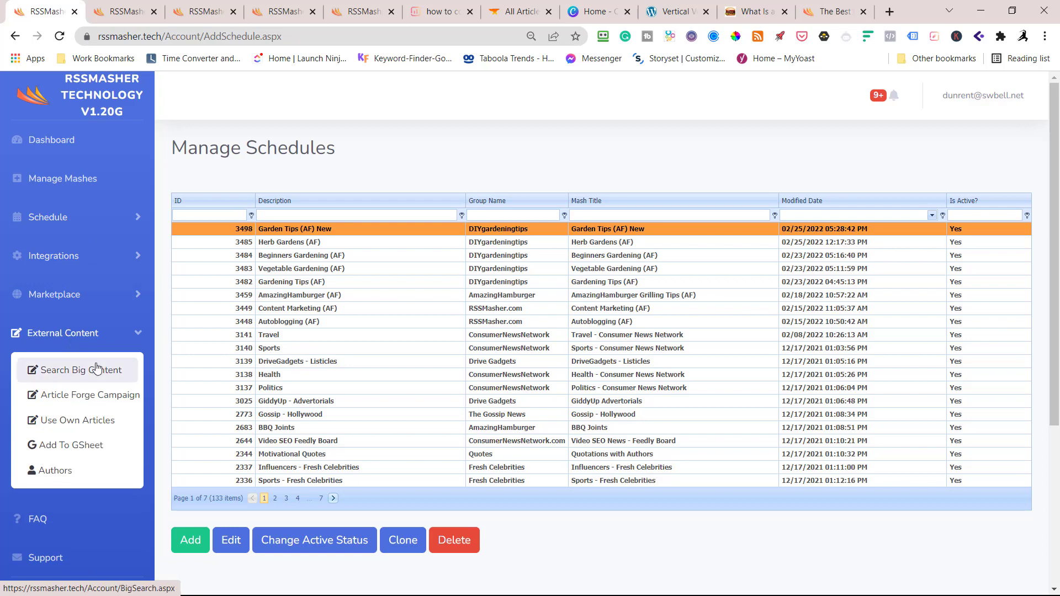
{"action": "left_click", "coordinate": [84, 397]}
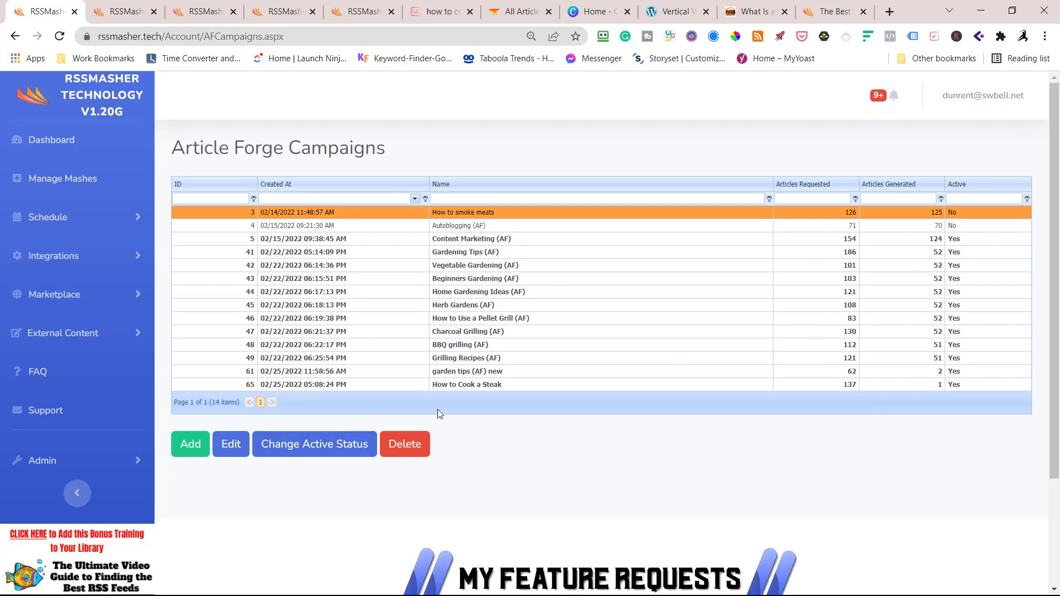
{"action": "left_click", "coordinate": [81, 188]}
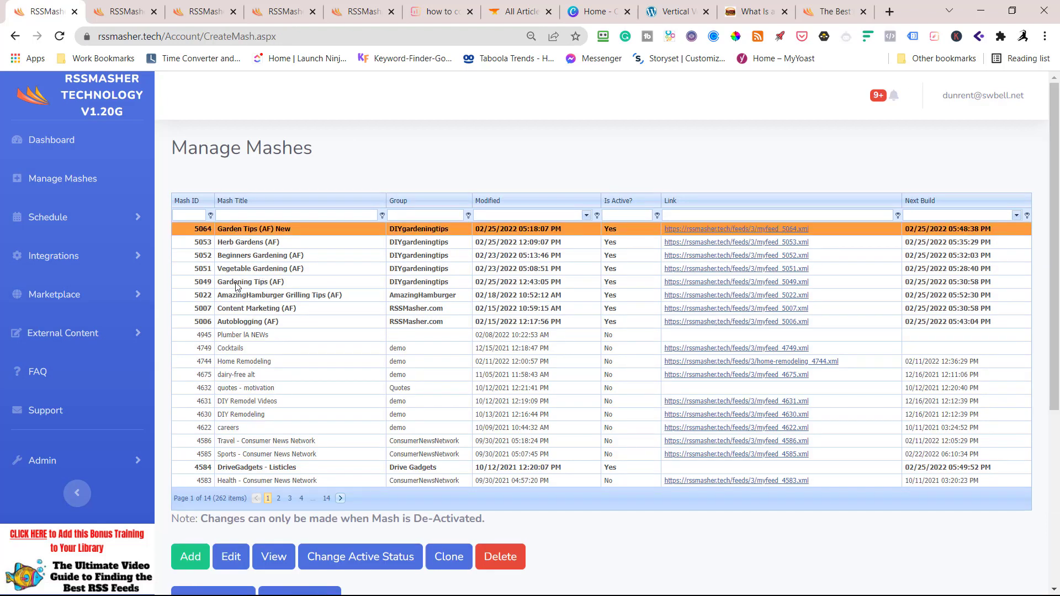
{"action": "left_click", "coordinate": [76, 334]}
{"action": "left_click", "coordinate": [78, 395]}
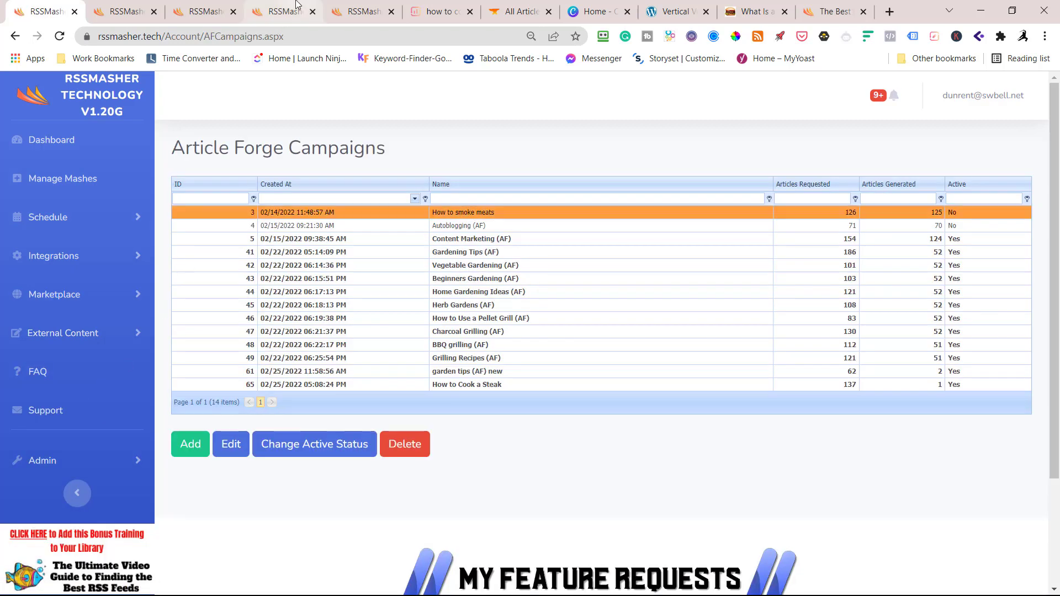
Step: Switch to Surfer SEO and look through the keyword clusters in the How to Cook a Steak content planner
{"action": "left_click", "coordinate": [444, 15]}
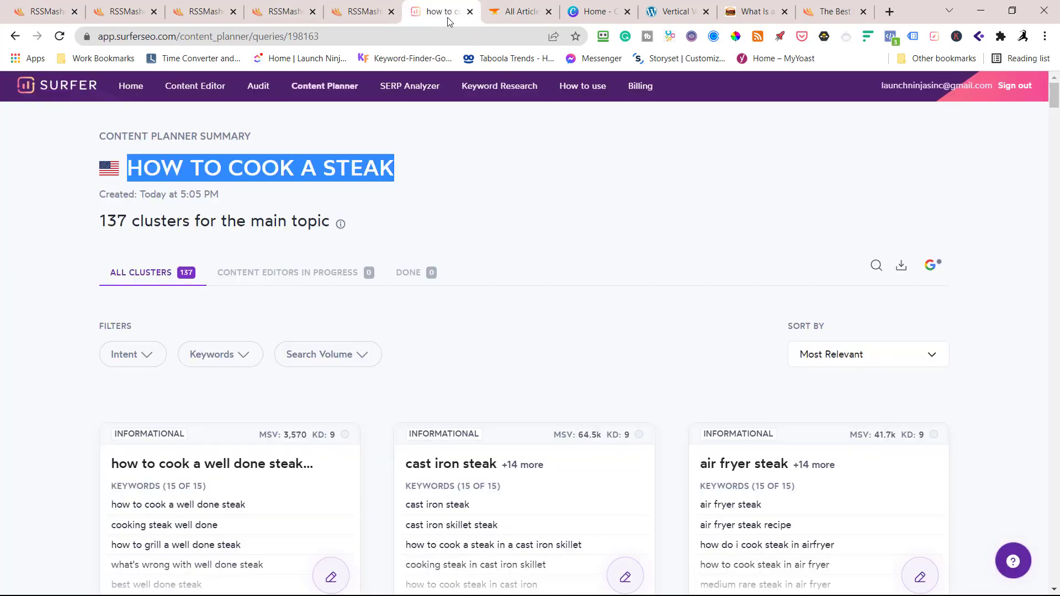
{"action": "left_click", "coordinate": [561, 209]}
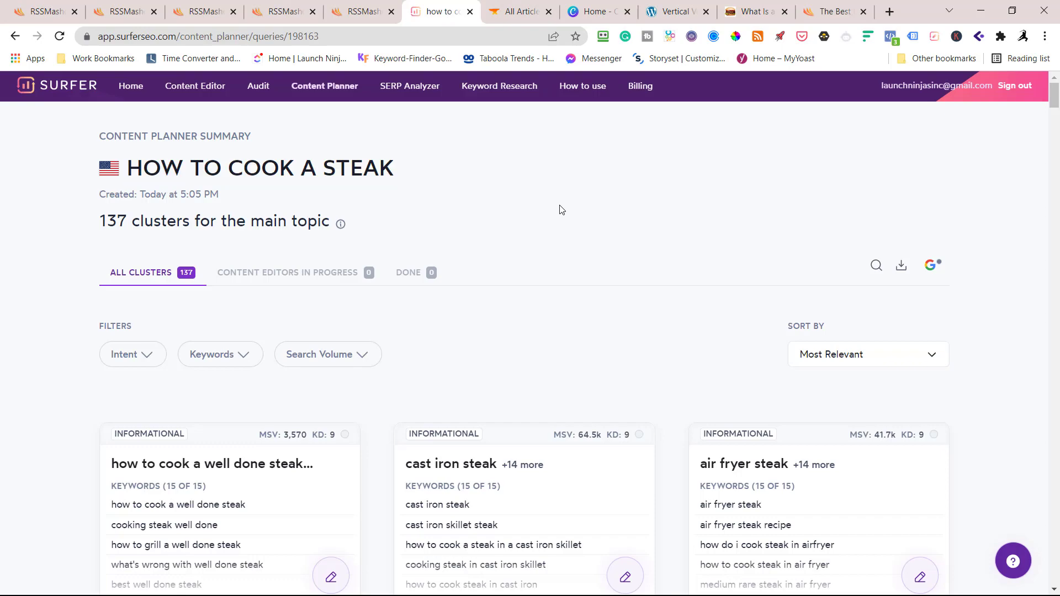
{"action": "scroll", "coordinate": [702, 343], "scroll_direction": "down", "scroll_amount": 10}
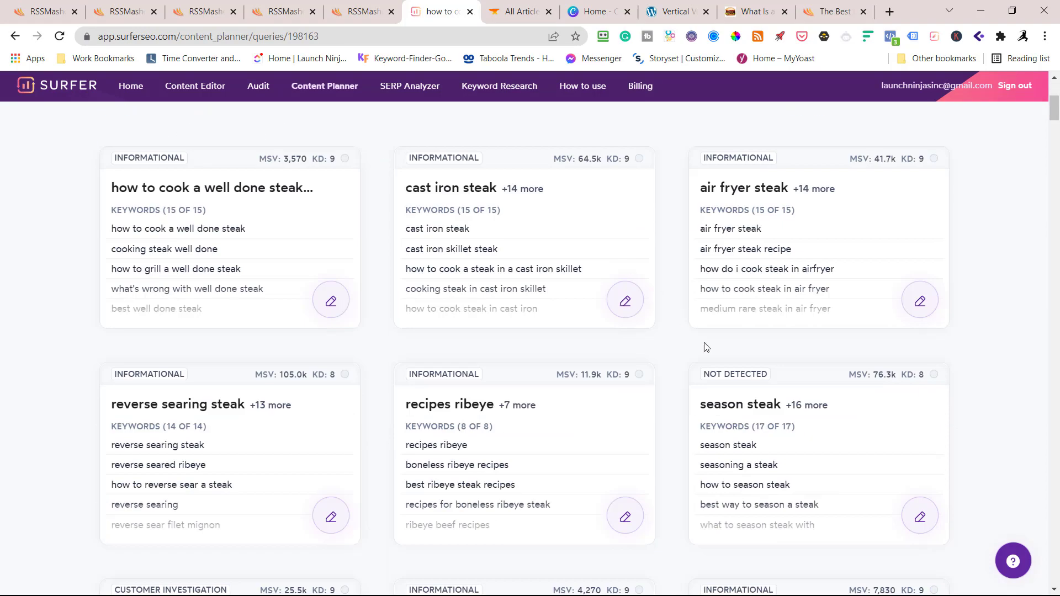
{"action": "scroll", "coordinate": [675, 381], "scroll_direction": "down", "scroll_amount": 3}
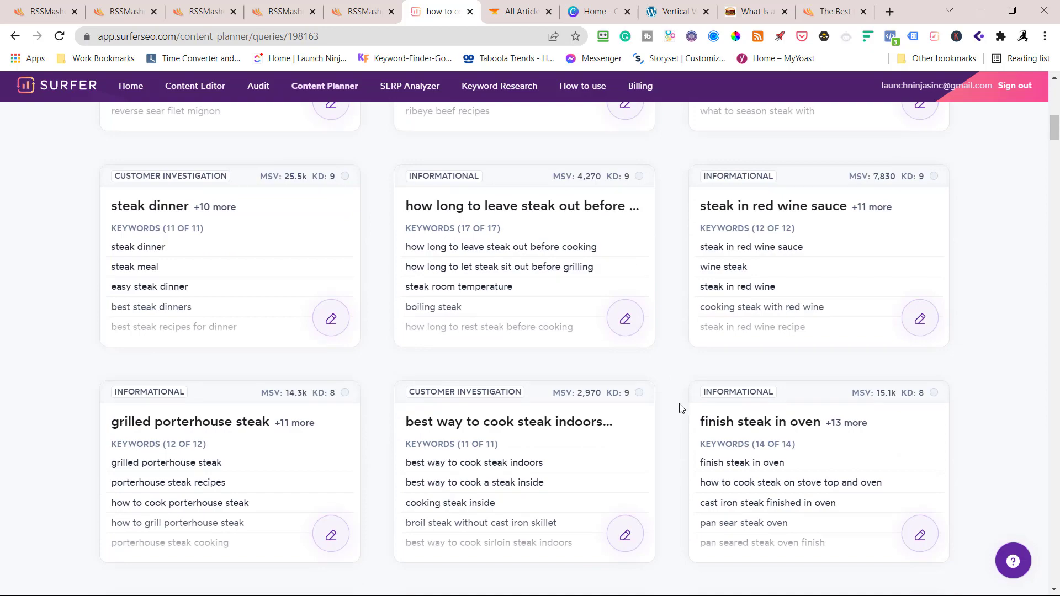
{"action": "scroll", "coordinate": [680, 406], "scroll_direction": "up", "scroll_amount": 2}
{"action": "scroll", "coordinate": [681, 406], "scroll_direction": "up", "scroll_amount": 10}
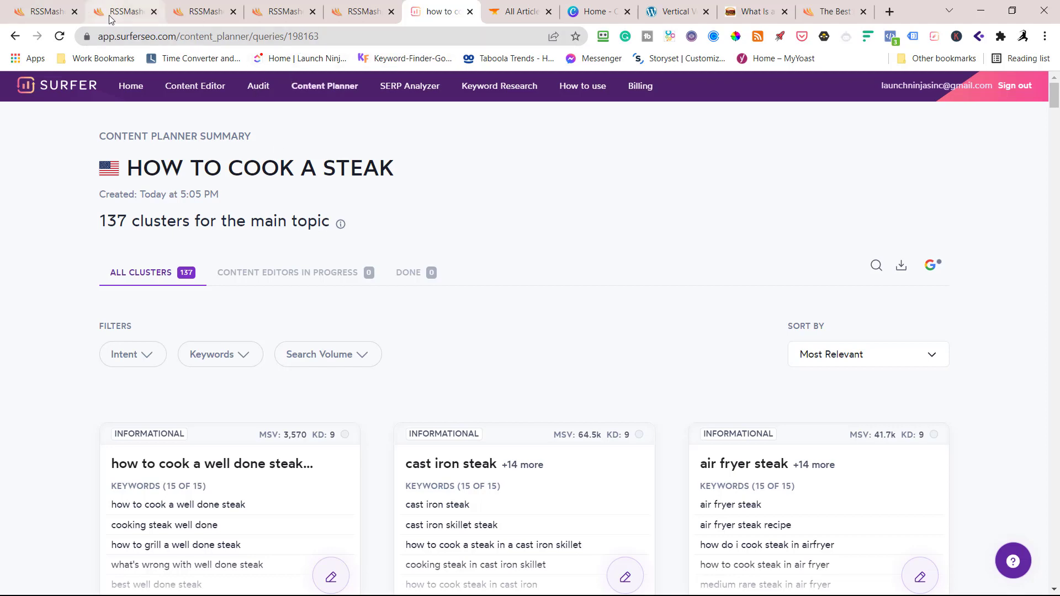
Step: In RSSMasher, open the How to Cook a Steak campaign for editing, choose Surfer SEO CSV upload and review its keyword list
{"action": "left_click", "coordinate": [64, 13]}
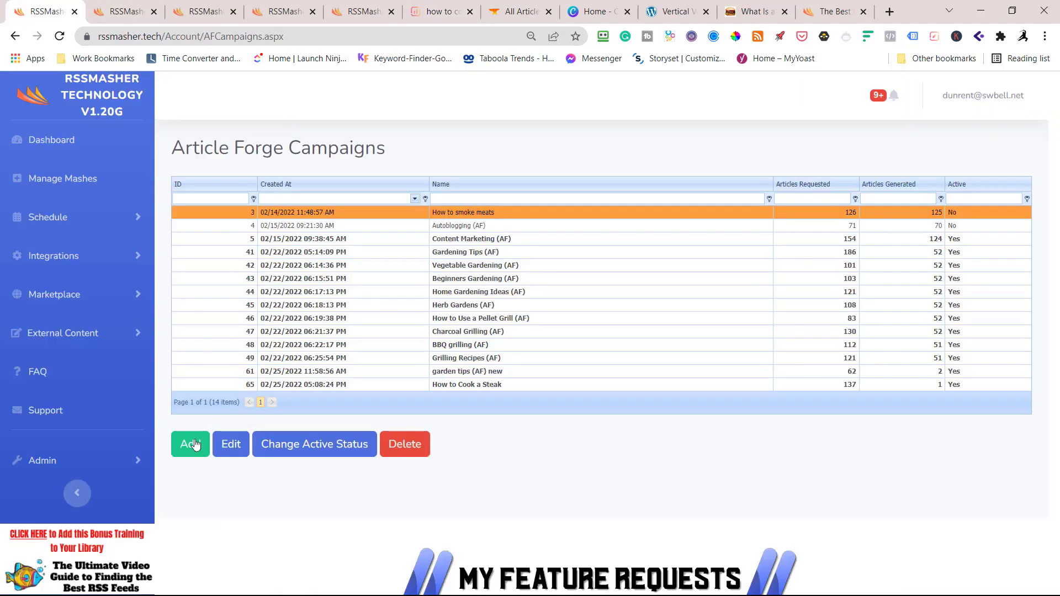
{"action": "left_click", "coordinate": [382, 385]}
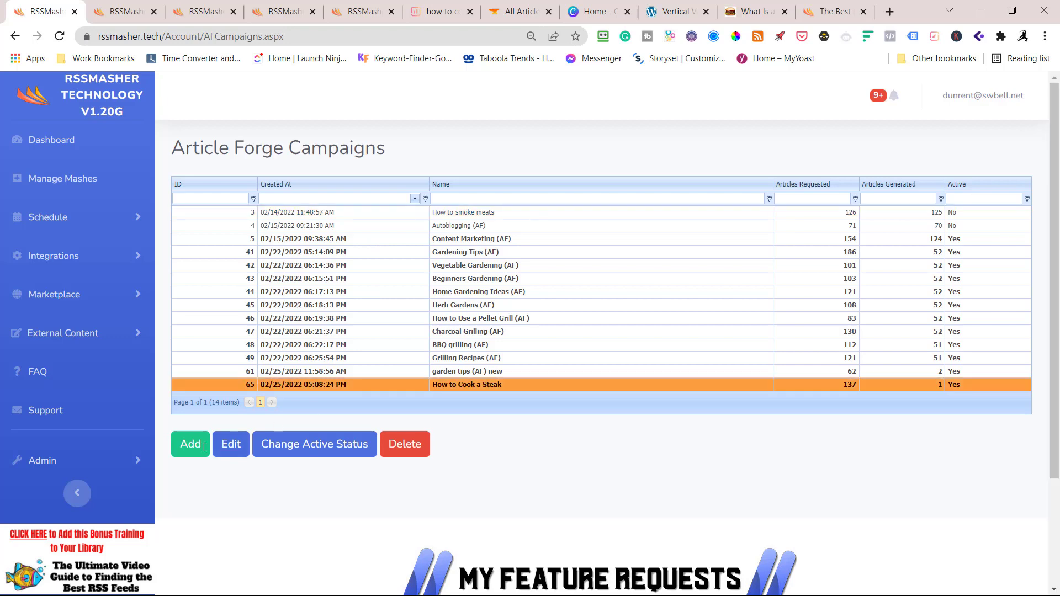
{"action": "left_click", "coordinate": [240, 451]}
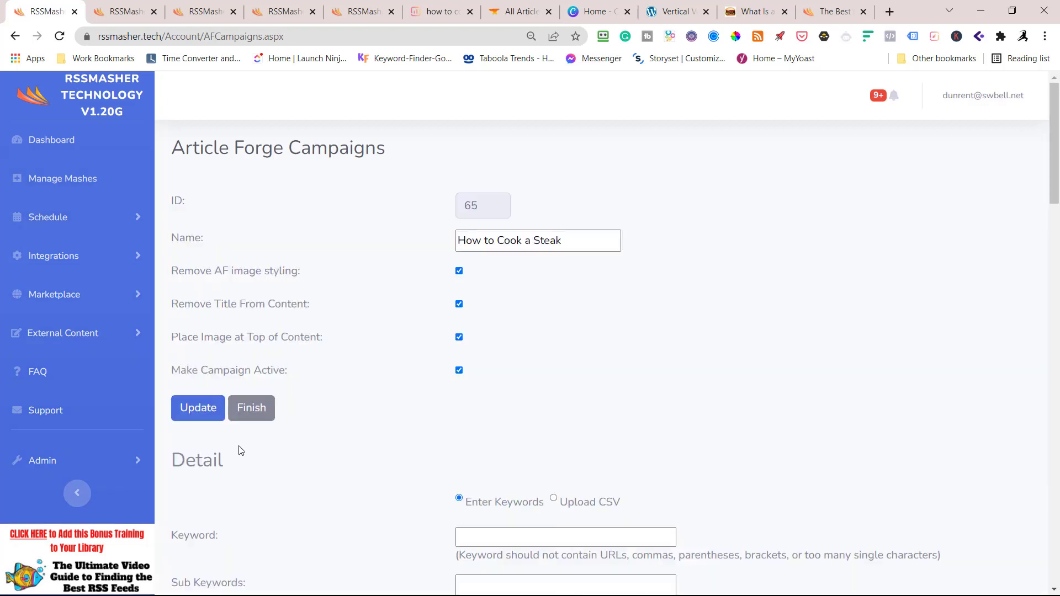
{"action": "left_click", "coordinate": [553, 498]}
{"action": "scroll", "coordinate": [750, 331], "scroll_direction": "down", "scroll_amount": 2}
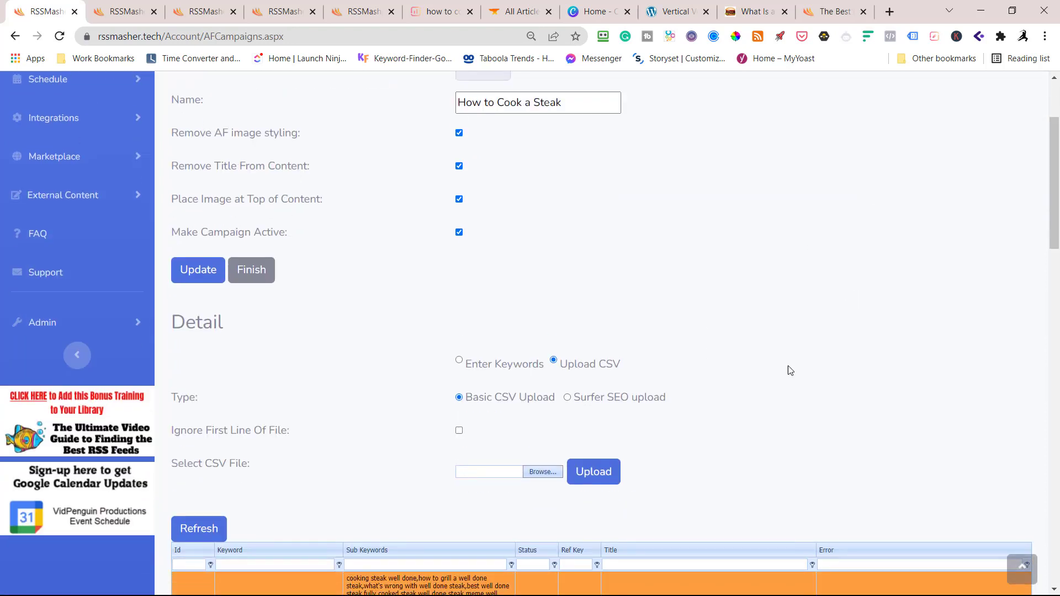
{"action": "left_click", "coordinate": [567, 397]}
{"action": "scroll", "coordinate": [792, 275], "scroll_direction": "down", "scroll_amount": 6}
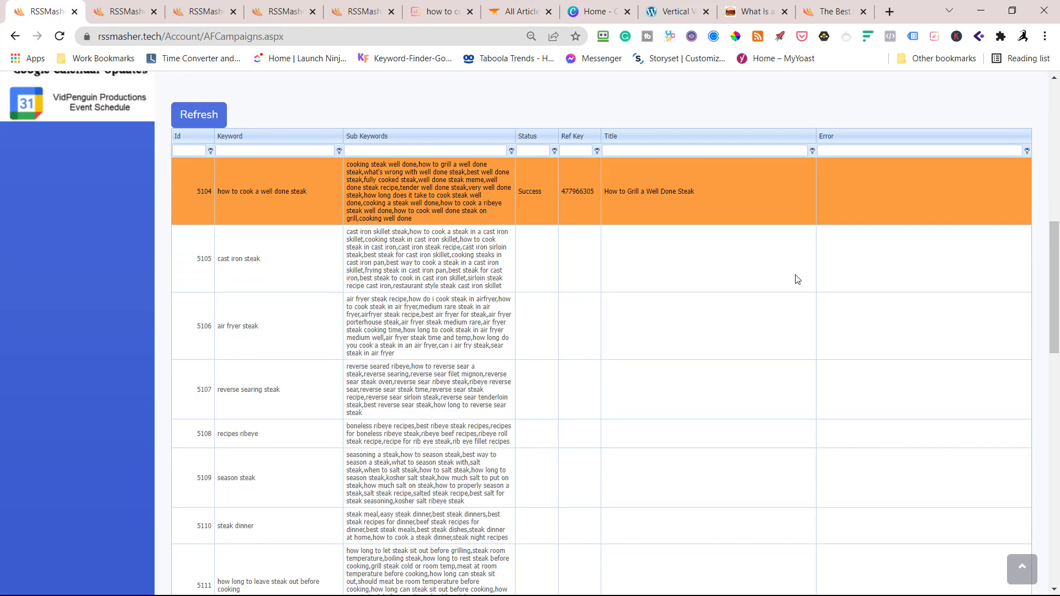
{"action": "scroll", "coordinate": [795, 276], "scroll_direction": "up", "scroll_amount": 8}
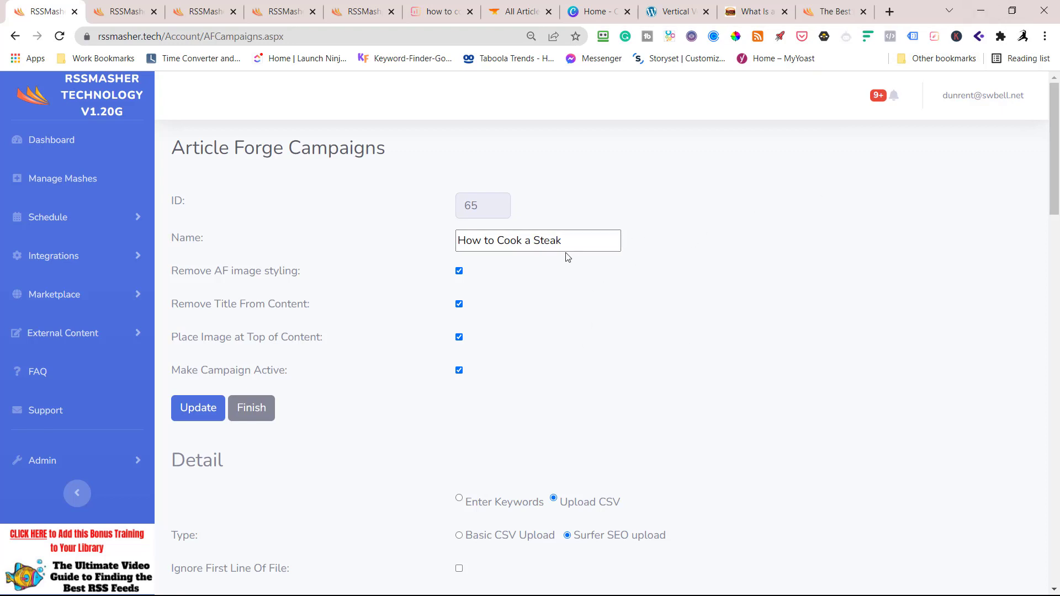
Step: Switch to the Surfer content planner CSV in Excel and add filters to the whole sheet
{"action": "left_click", "coordinate": [980, 11]}
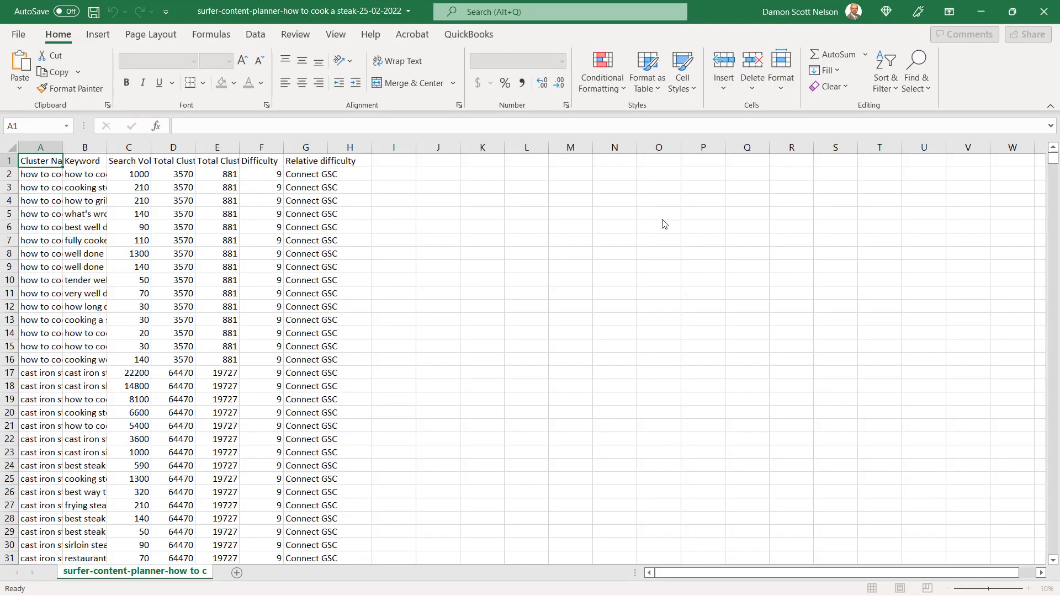
{"action": "left_click", "coordinate": [9, 149]}
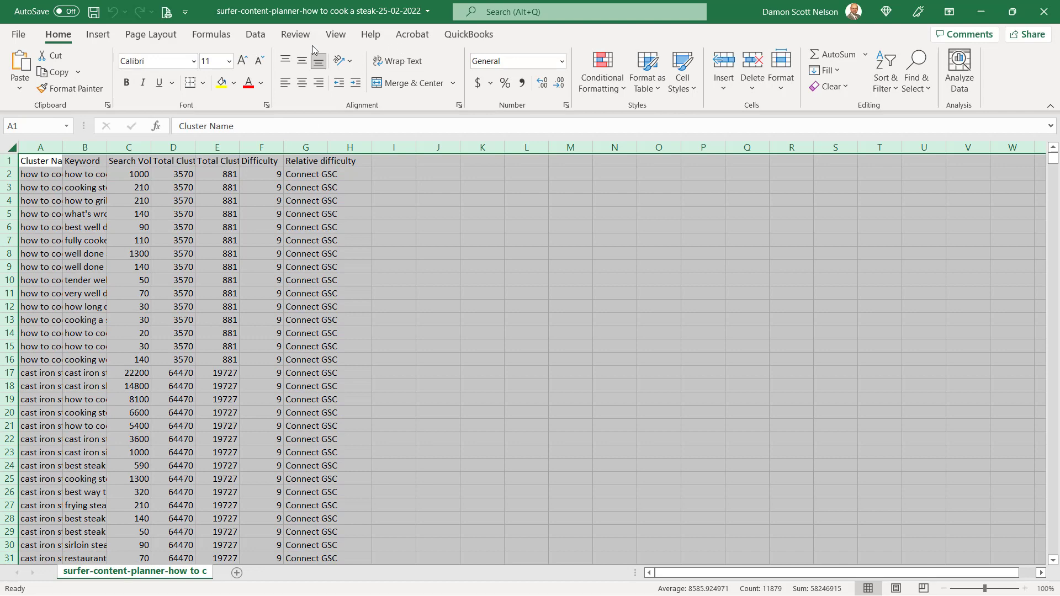
{"action": "left_click", "coordinate": [254, 35]}
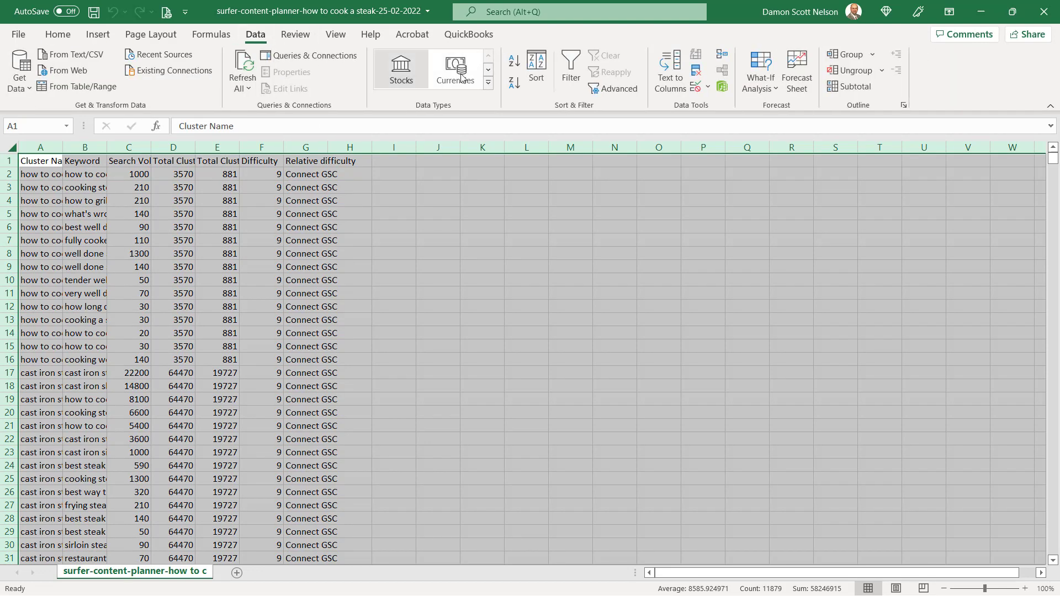
{"action": "left_click", "coordinate": [570, 62]}
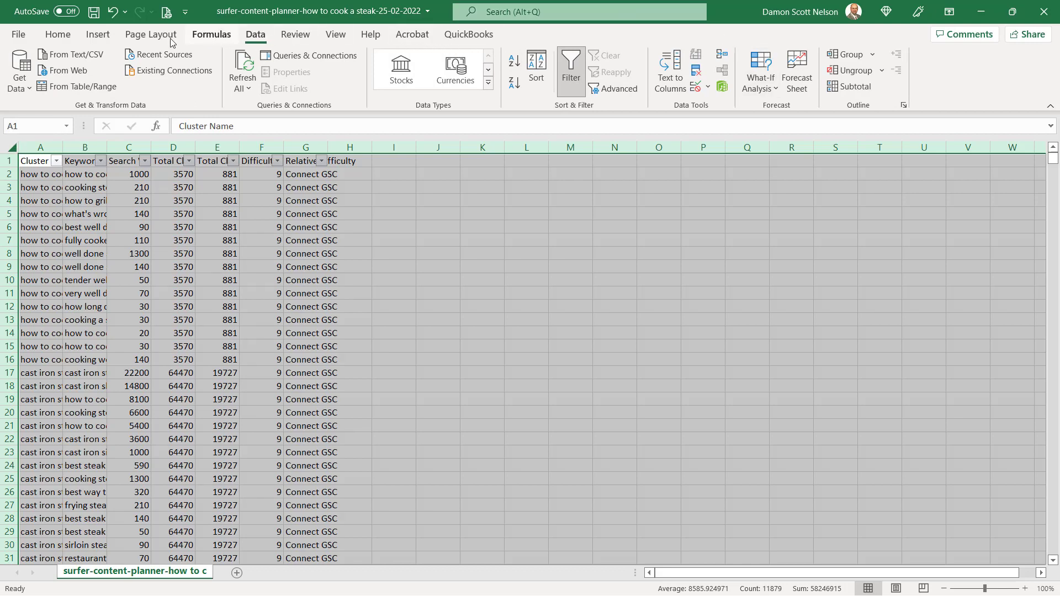
Step: AutoFit the width of all columns so the cluster names and keywords can be read in full
{"action": "left_click", "coordinate": [58, 34]}
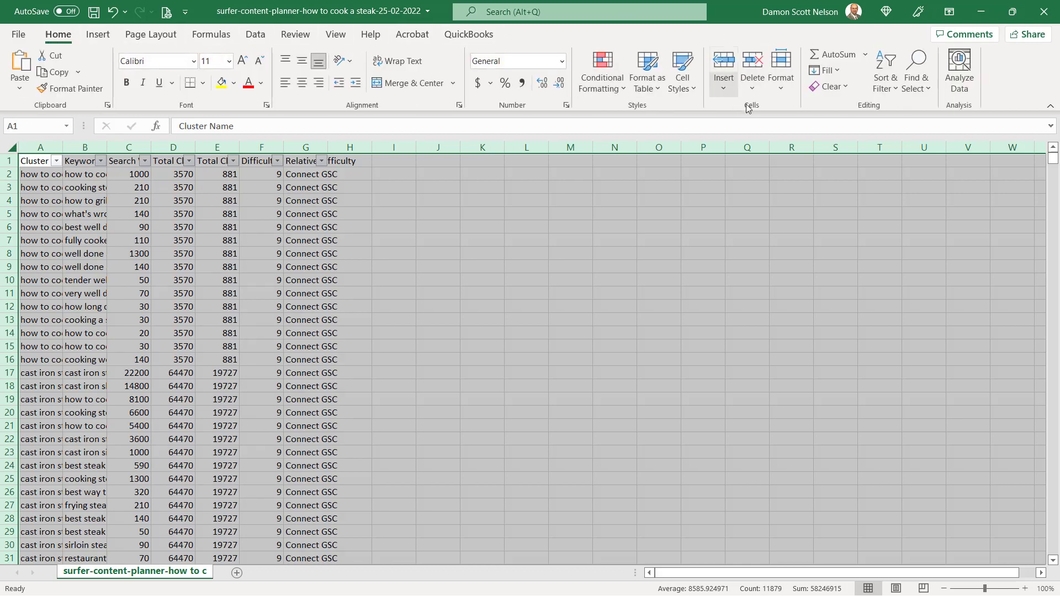
{"action": "left_click", "coordinate": [781, 83]}
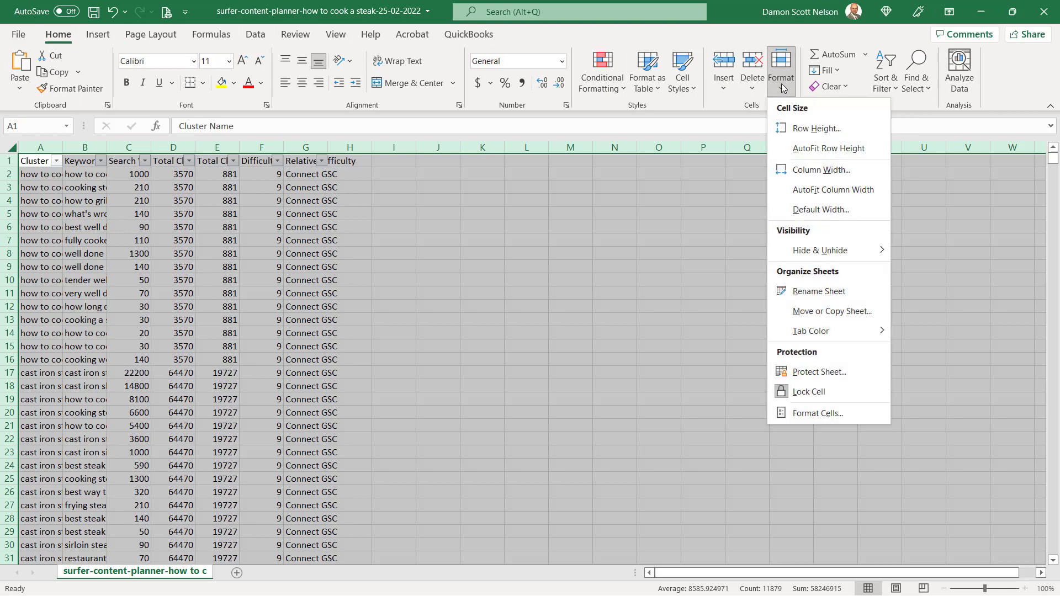
{"action": "left_click", "coordinate": [831, 190]}
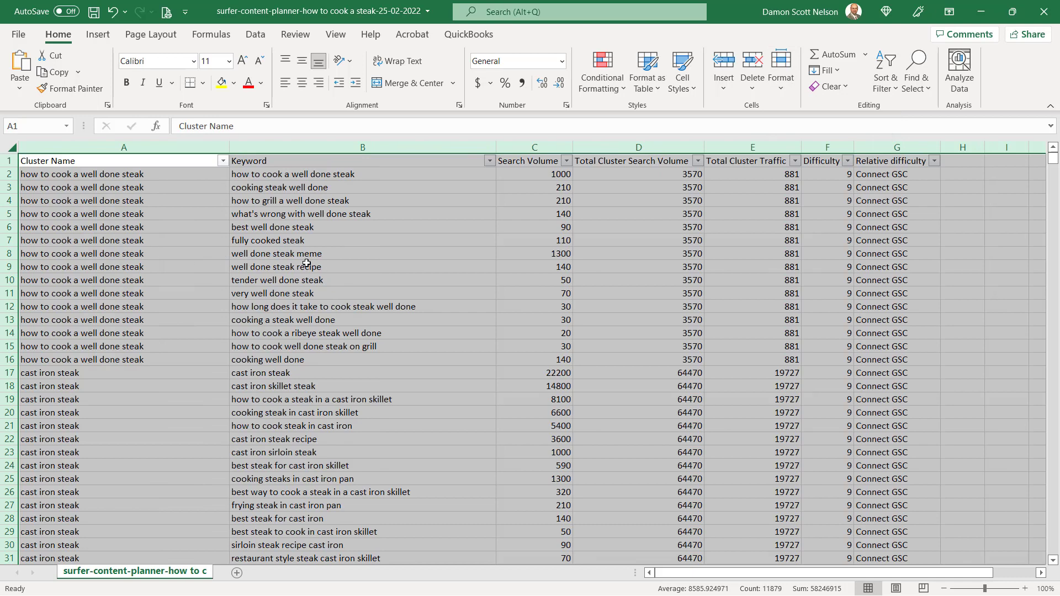
{"action": "left_click", "coordinate": [146, 217]}
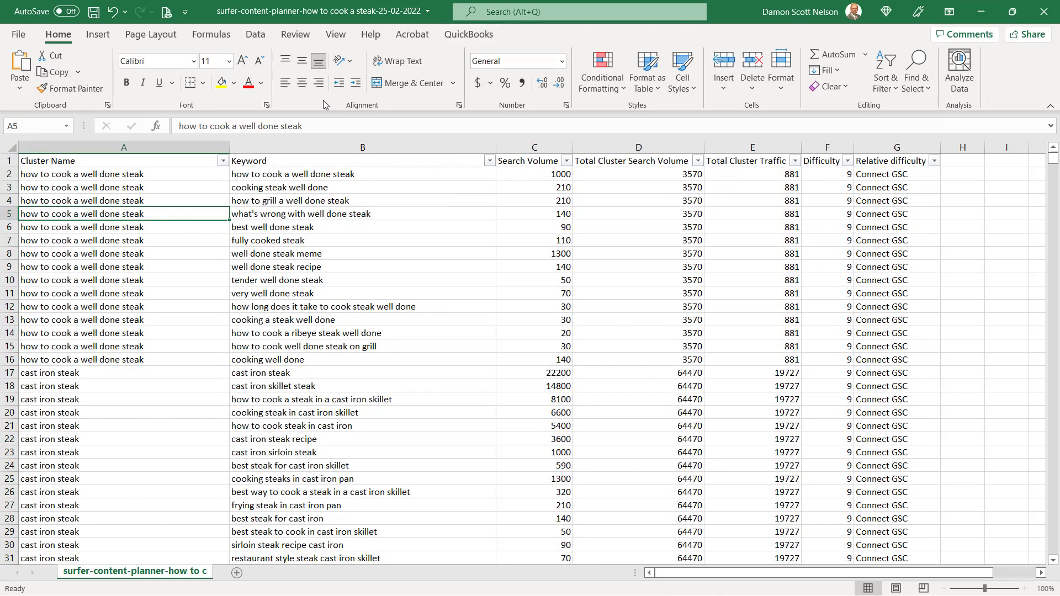
Step: Sort the sheet by Cluster Name and, as a second level, by Keyword, both from A to Z
{"action": "left_click", "coordinate": [254, 34]}
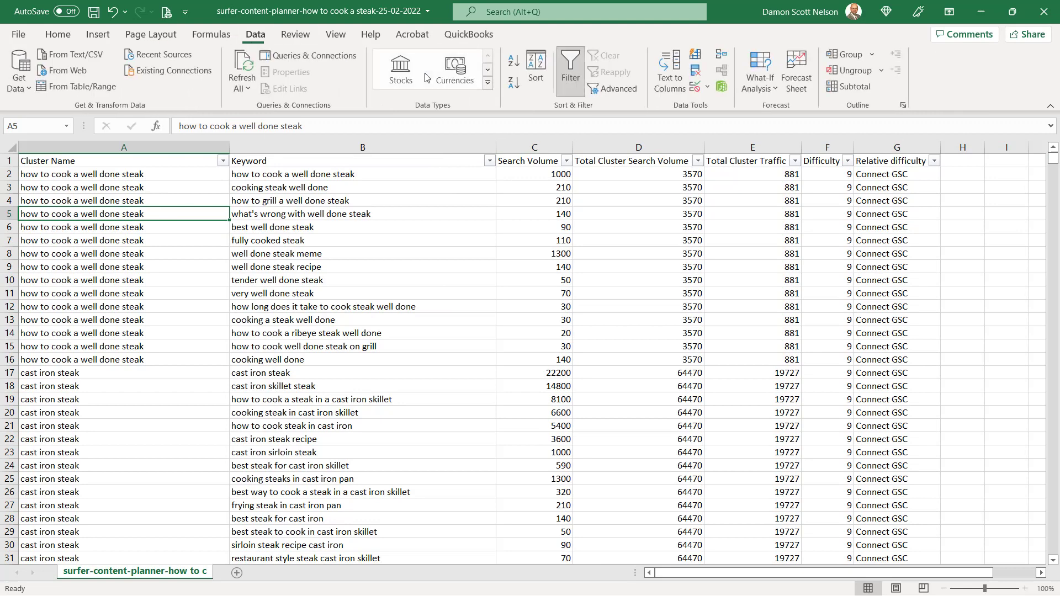
{"action": "left_click", "coordinate": [543, 61]}
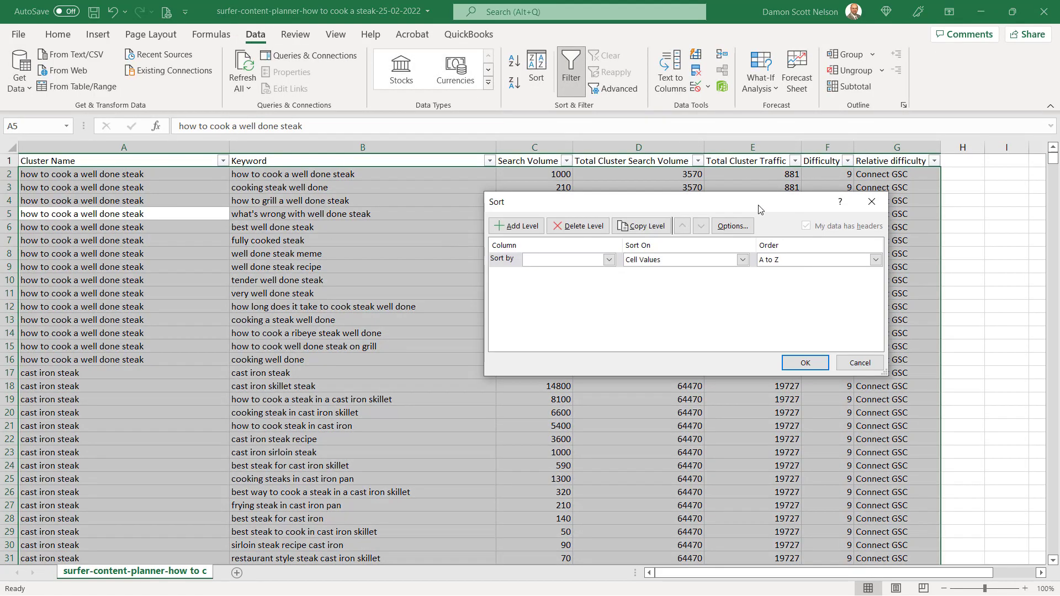
{"action": "left_click", "coordinate": [609, 260]}
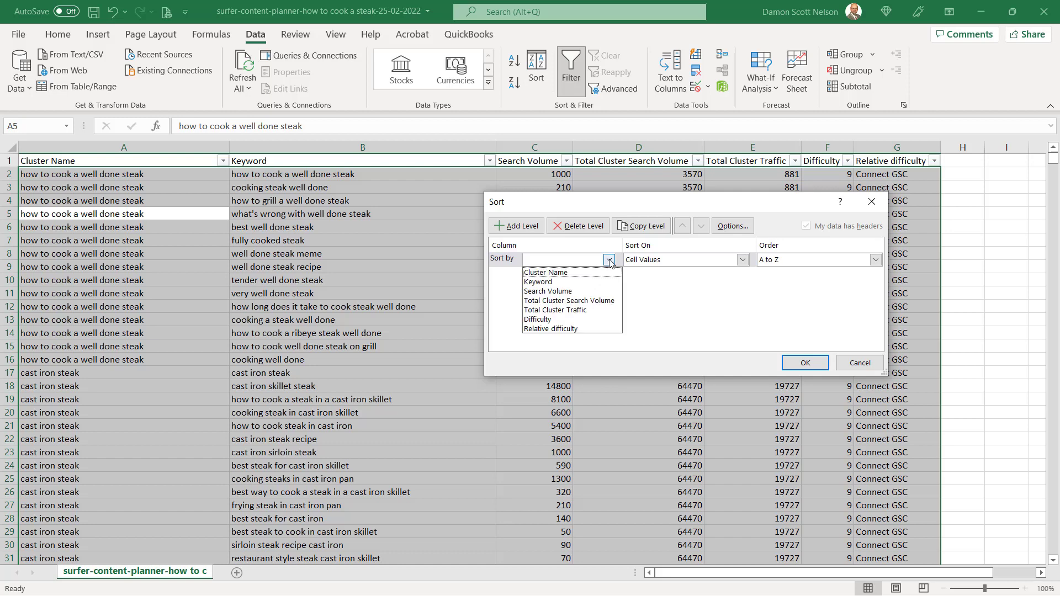
{"action": "left_click", "coordinate": [574, 272]}
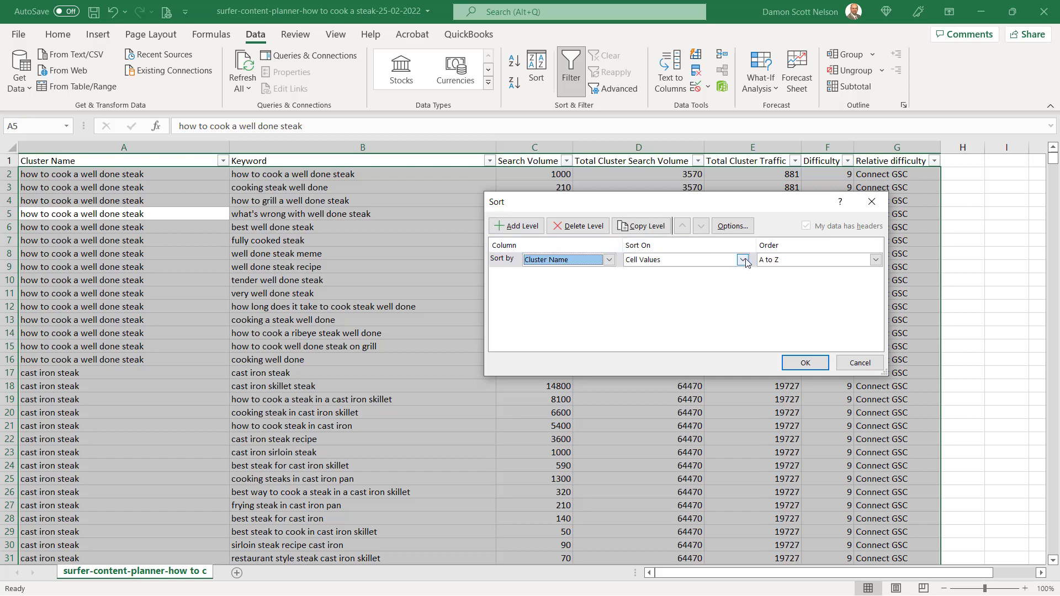
{"action": "key", "text": "alt+a"}
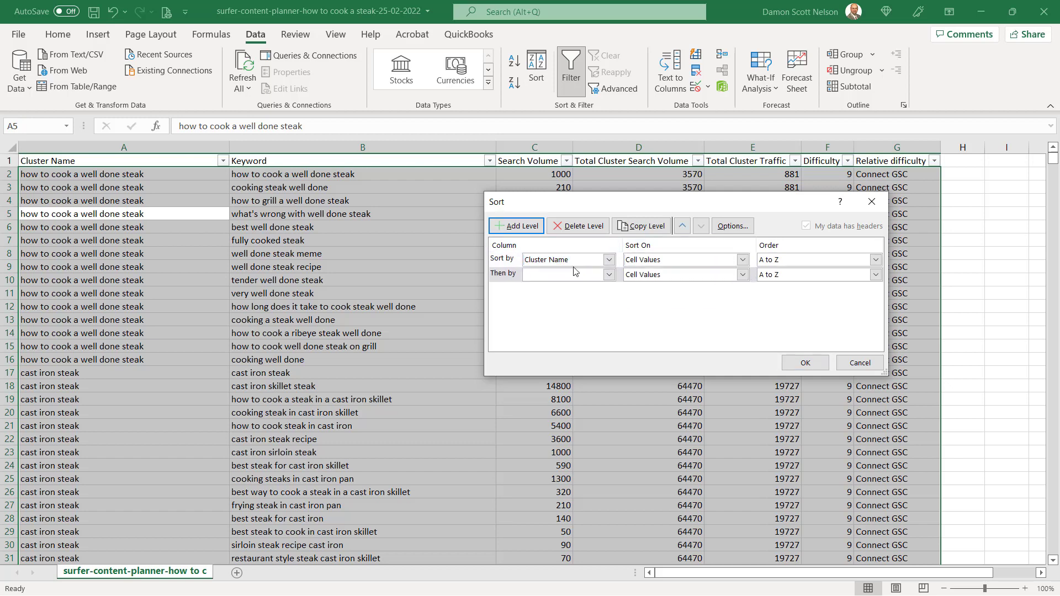
{"action": "left_click", "coordinate": [609, 275]}
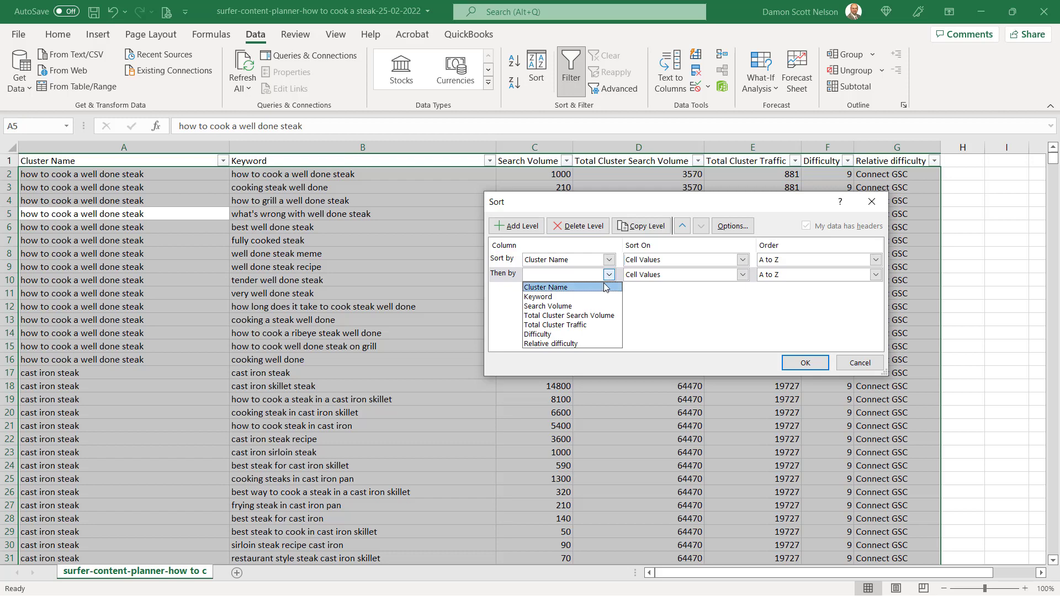
{"action": "left_click", "coordinate": [574, 297]}
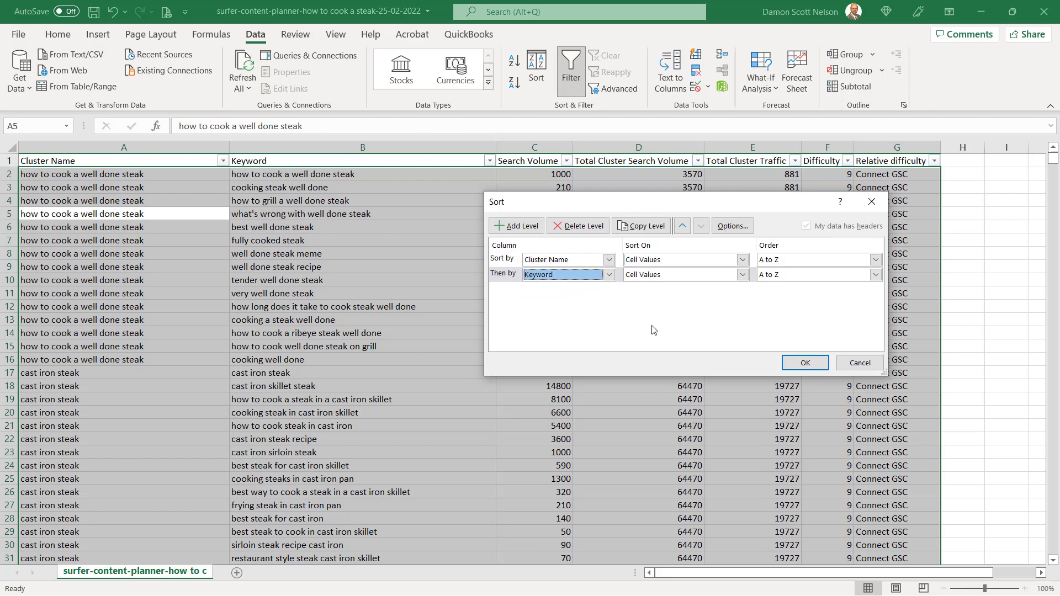
{"action": "left_click", "coordinate": [803, 363]}
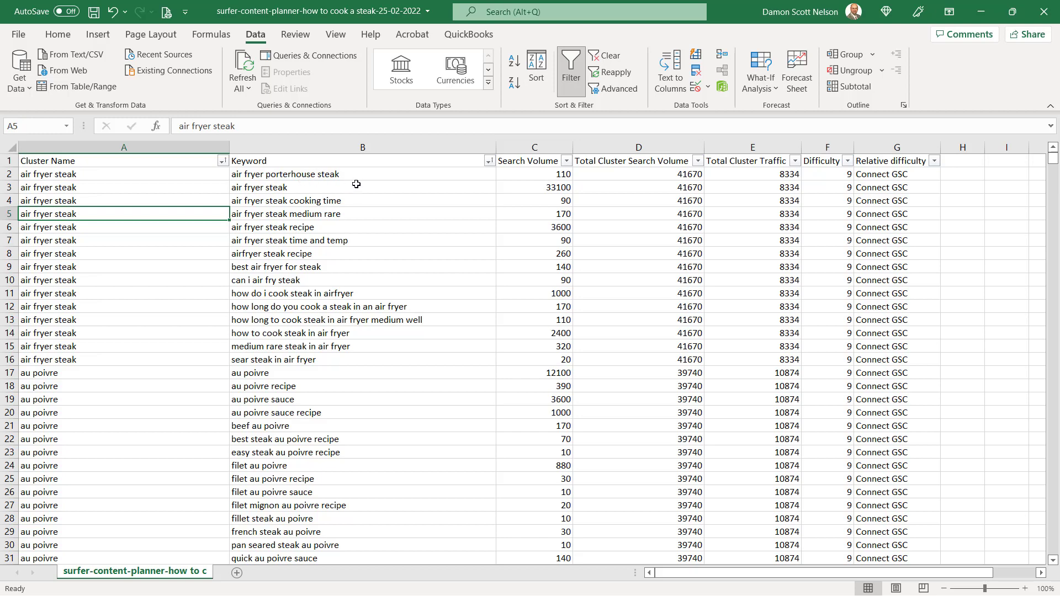
Step: Remove the filters and save the sheet as CSV "surfer-content-planner-how to cook a steak-kwsort-25-02-2022" in Downloads, closing Excel
{"action": "left_click", "coordinate": [11, 147]}
{"action": "left_click", "coordinate": [570, 69]}
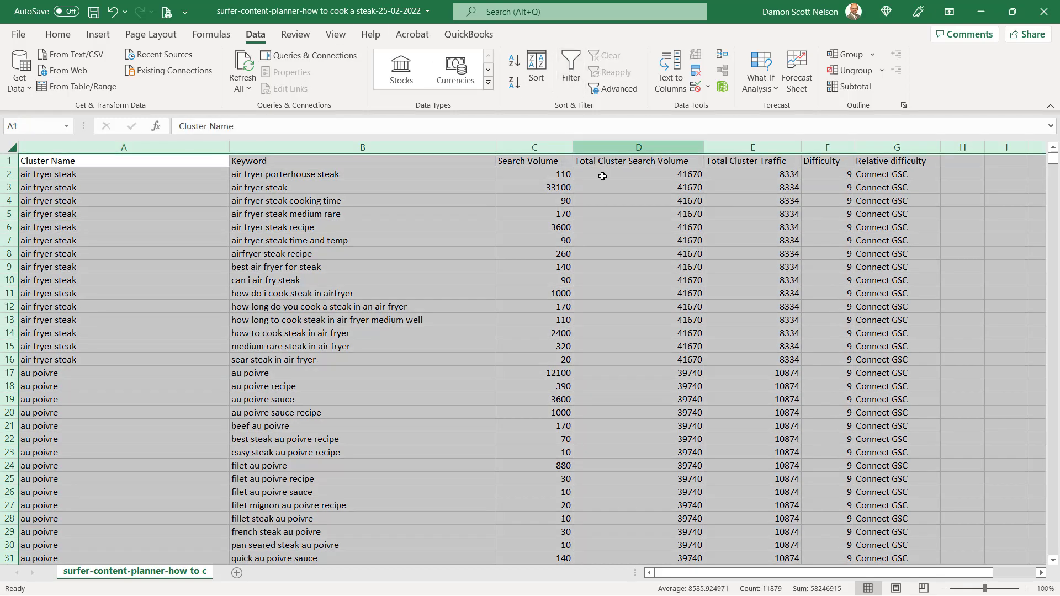
{"action": "left_click", "coordinate": [18, 36]}
{"action": "left_click", "coordinate": [53, 222]}
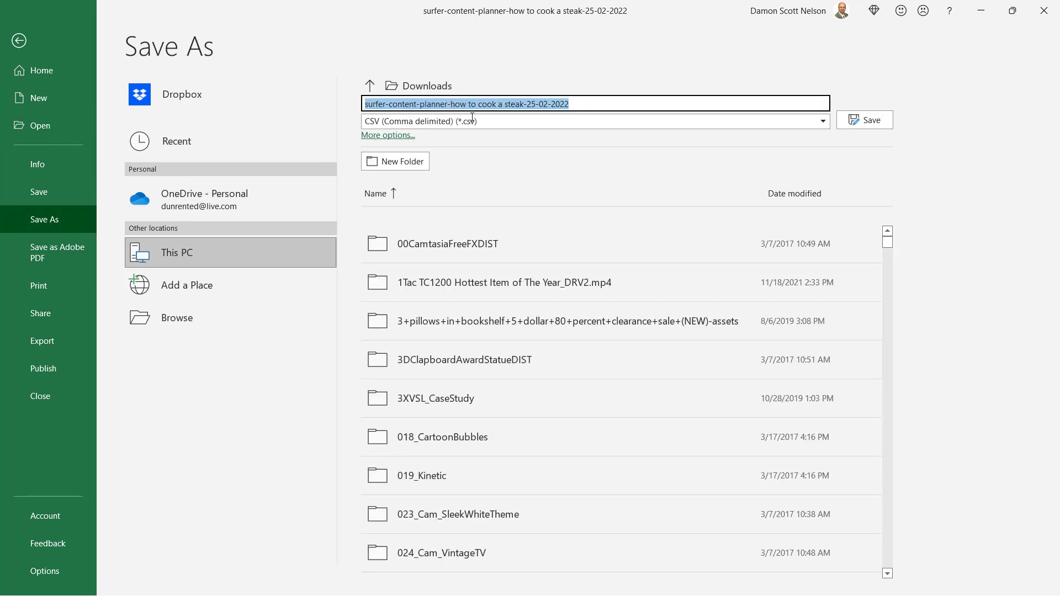
{"action": "left_click", "coordinate": [526, 105]}
{"action": "type", "text": "-"}
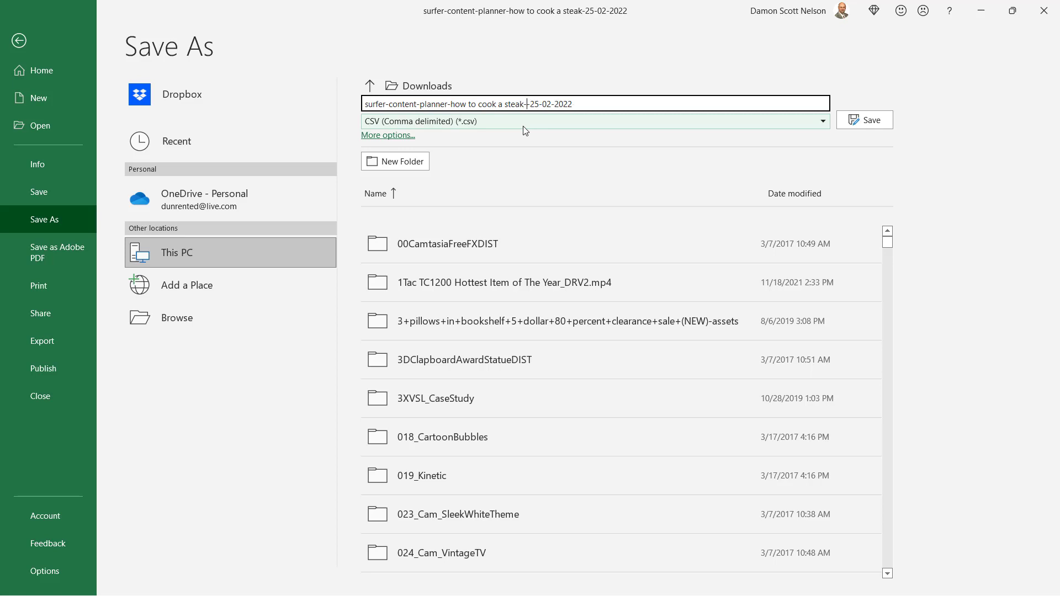
{"action": "type", "text": "kwsort"}
{"action": "left_click", "coordinate": [864, 122]}
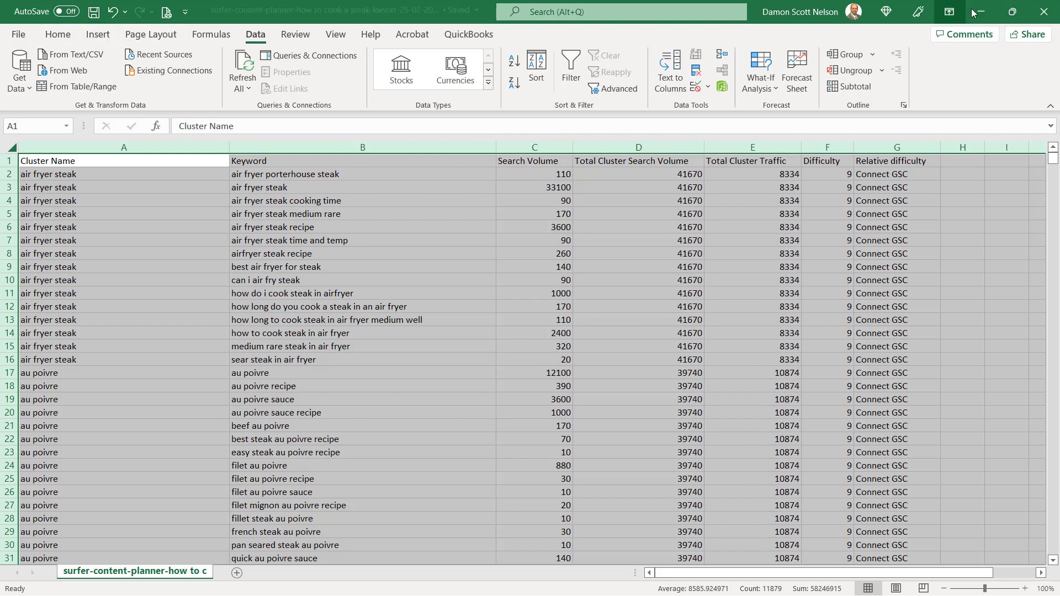
{"action": "left_click", "coordinate": [1045, 10]}
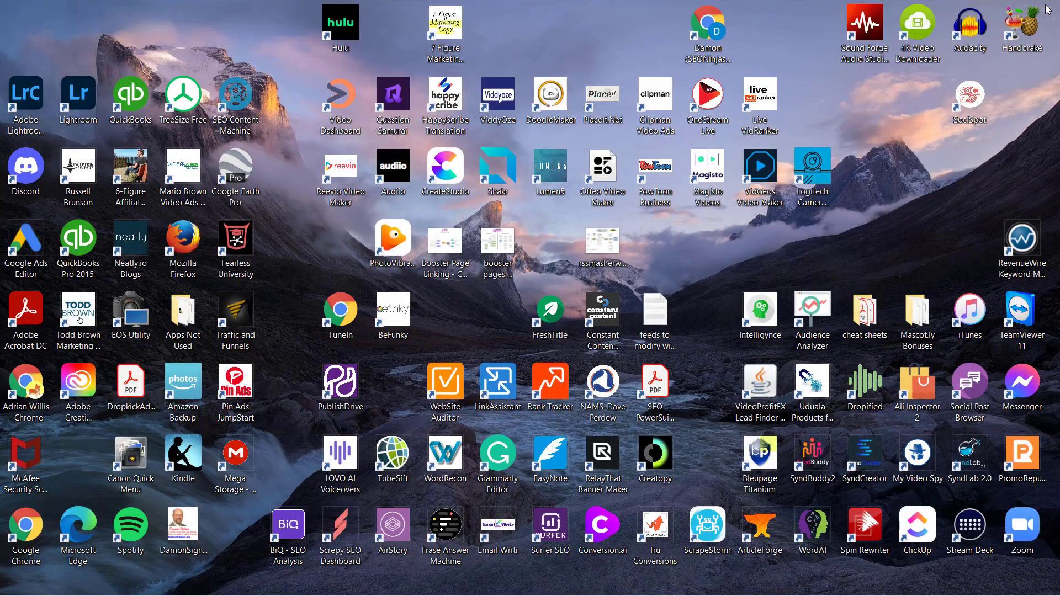
Step: Back in RSSMasher in Chrome, ignore the file's first line and upload the keyword-sorted surfer-content-planner CSV to the How to Cook a Steak campaign
{"action": "mouse_move", "coordinate": [198, 595]}
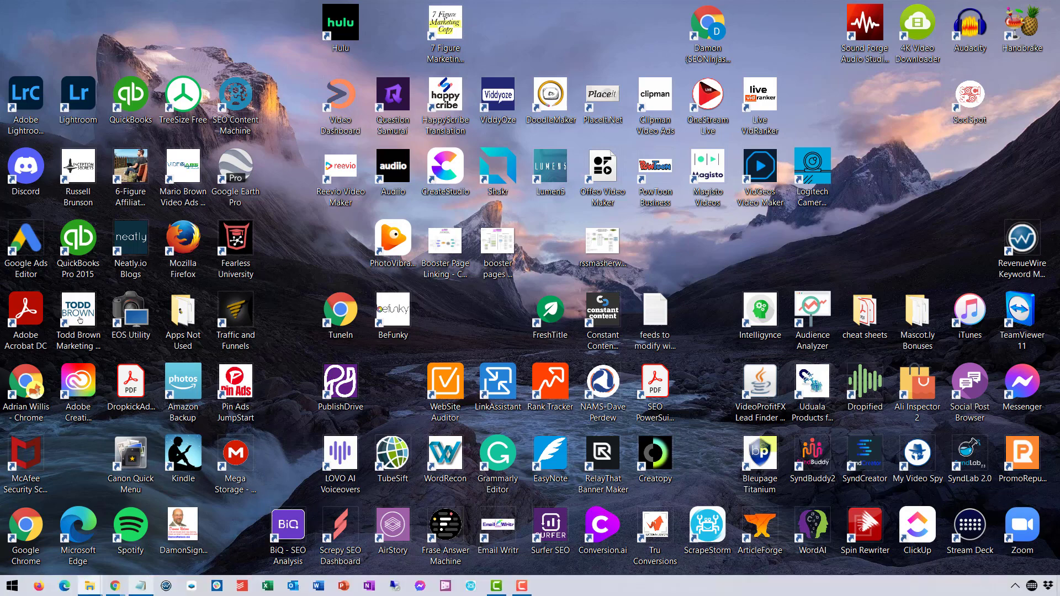
{"action": "mouse_move", "coordinate": [115, 590]}
{"action": "left_click", "coordinate": [98, 550]}
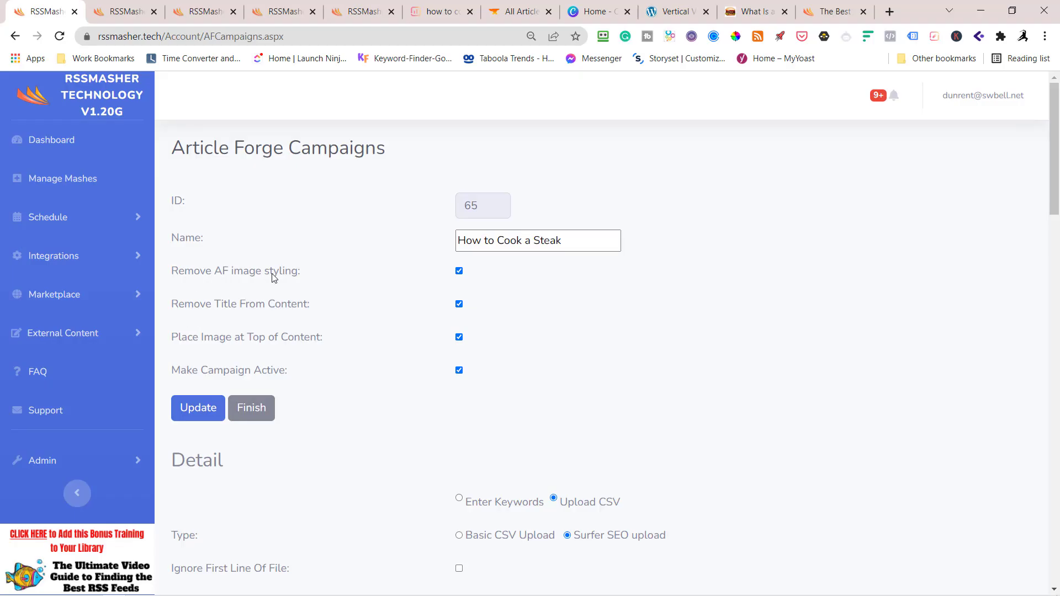
{"action": "scroll", "coordinate": [580, 454], "scroll_direction": "down", "scroll_amount": 5}
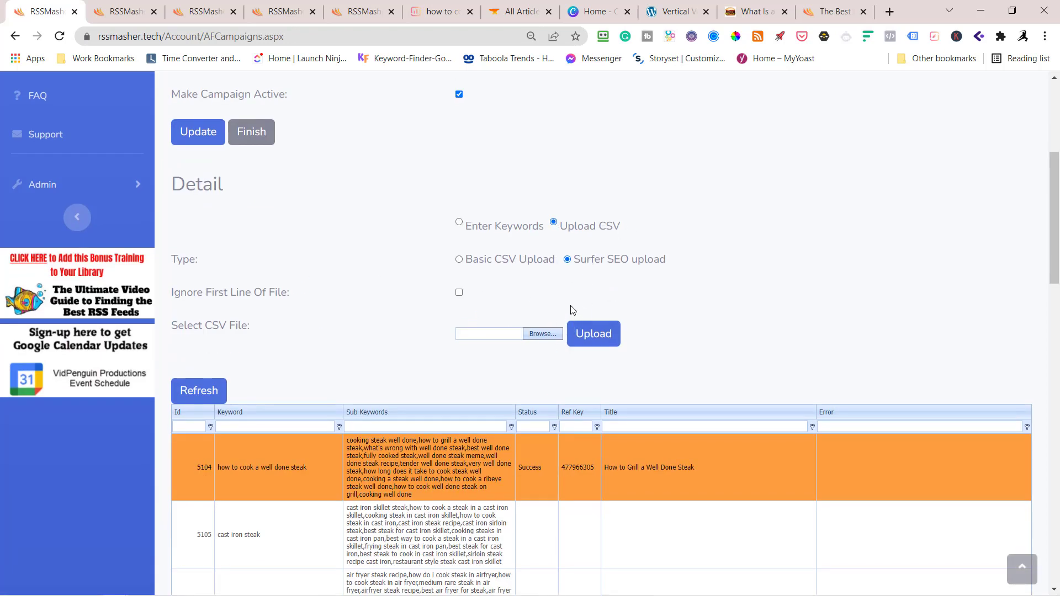
{"action": "left_click", "coordinate": [459, 292]}
{"action": "left_click", "coordinate": [544, 335]}
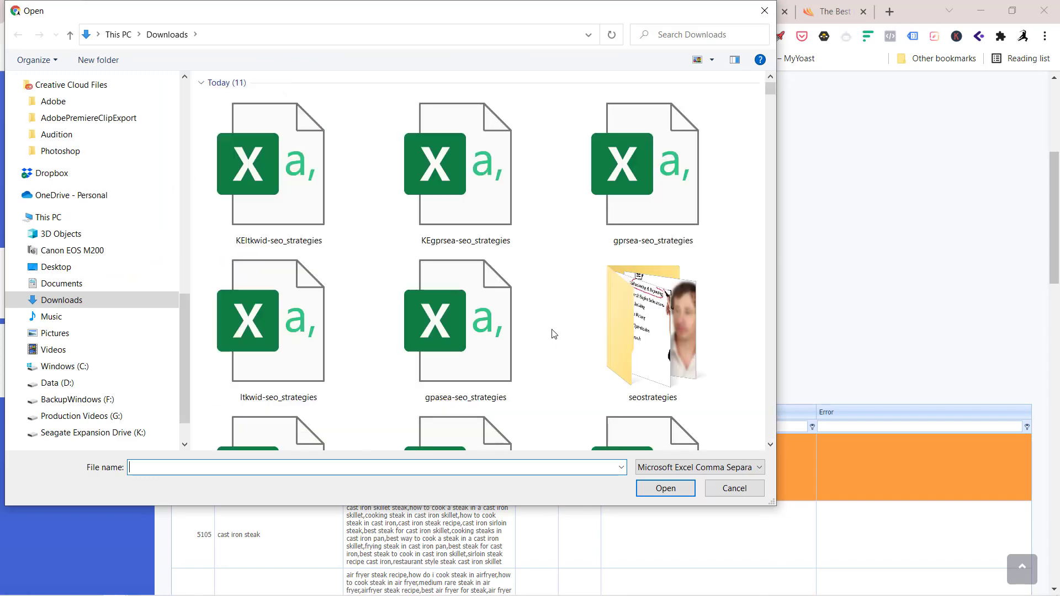
{"action": "left_click", "coordinate": [273, 193]}
{"action": "left_click", "coordinate": [671, 490]}
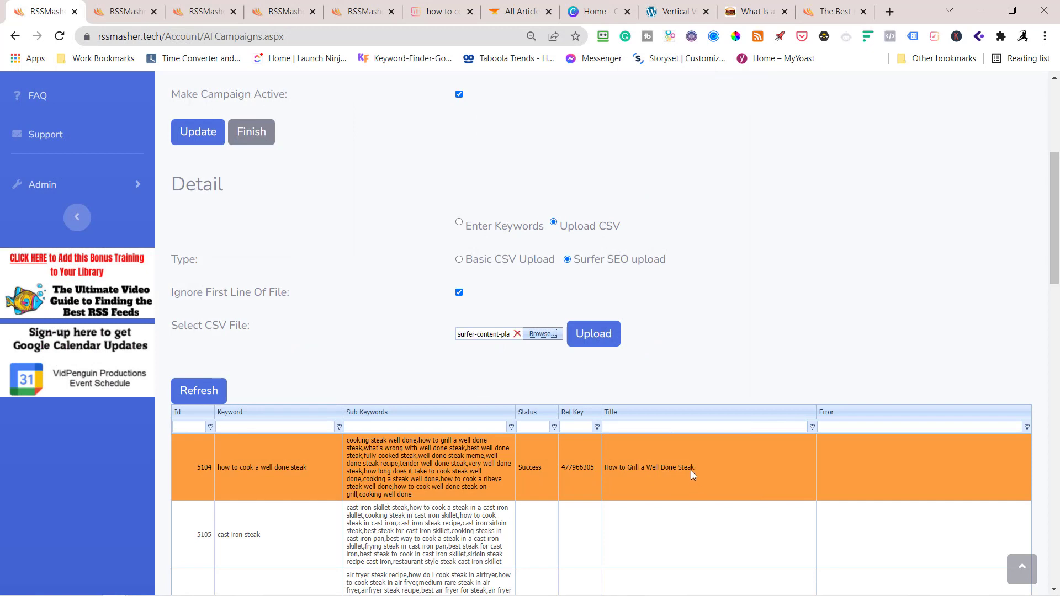
{"action": "left_click", "coordinate": [593, 336]}
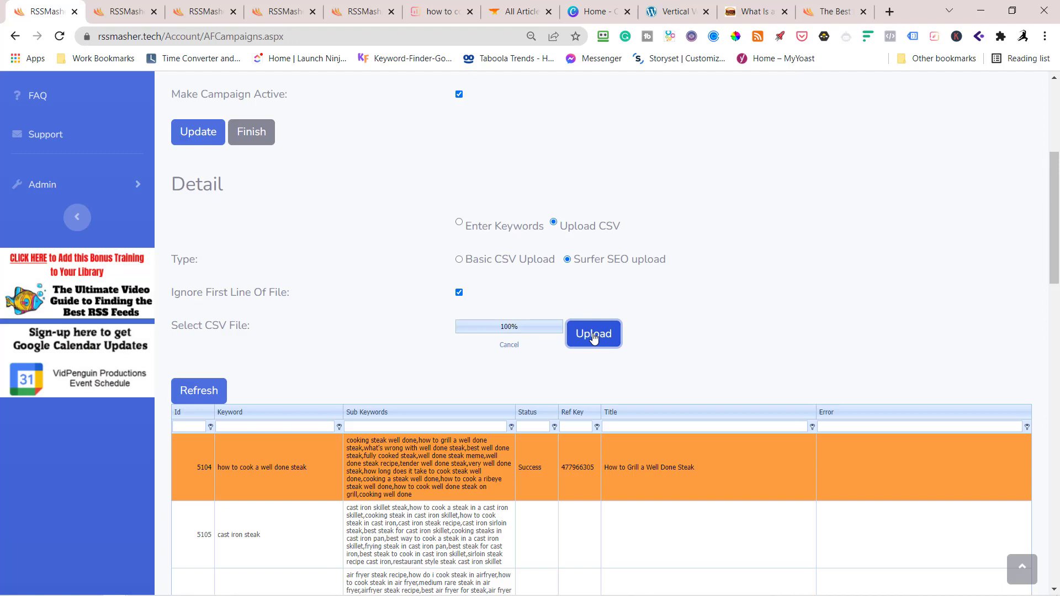
Step: Sort the campaign's keyword grid by Keyword to check the uploaded clusters, and restore the ascending Id order and refresh the grid
{"action": "scroll", "coordinate": [740, 277], "scroll_direction": "down", "scroll_amount": 5}
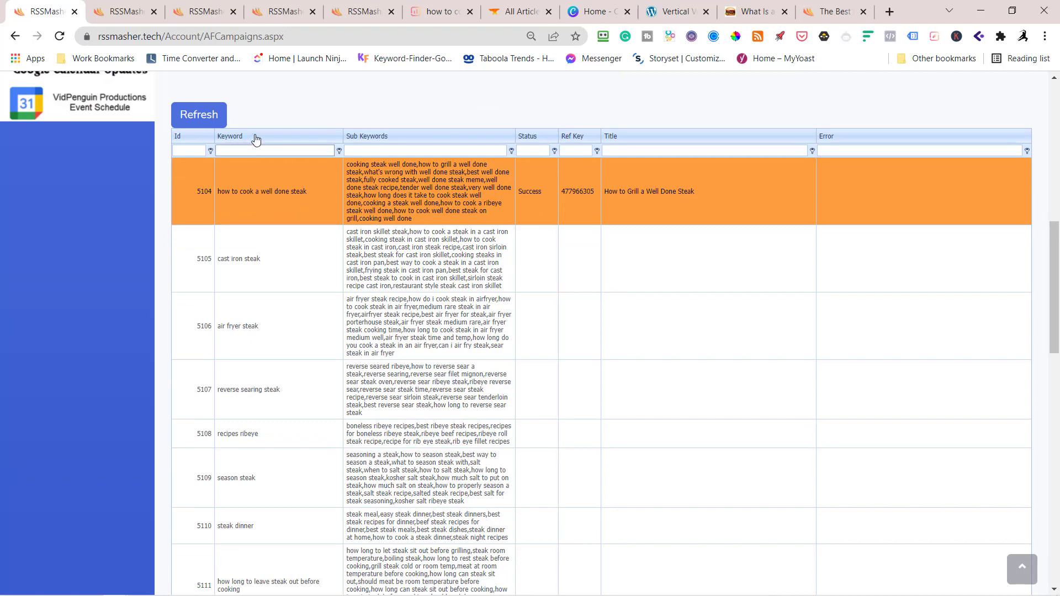
{"action": "left_click", "coordinate": [255, 138]}
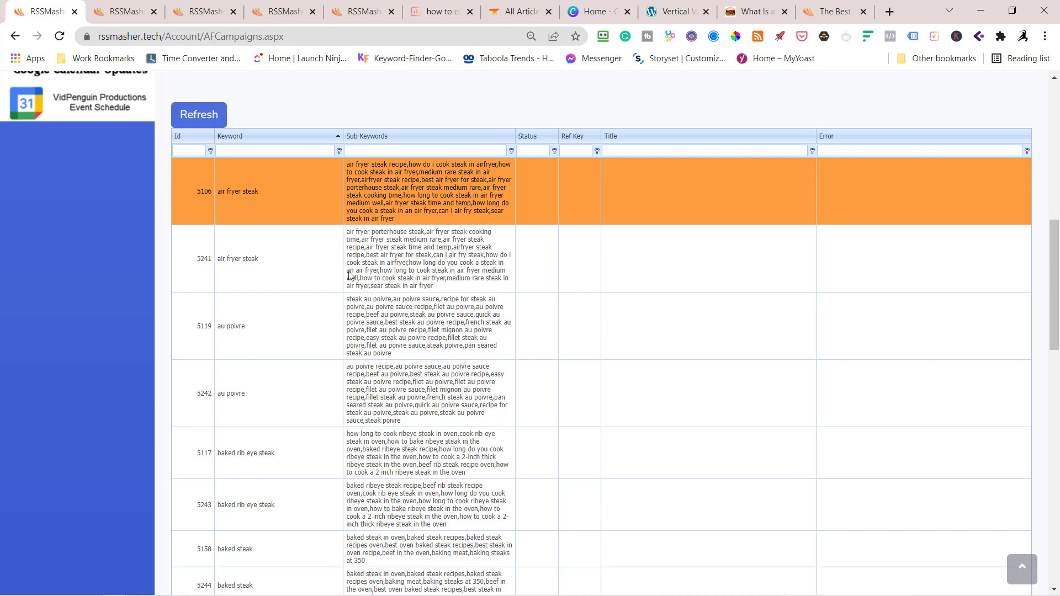
{"action": "scroll", "coordinate": [347, 270], "scroll_direction": "up", "scroll_amount": 5}
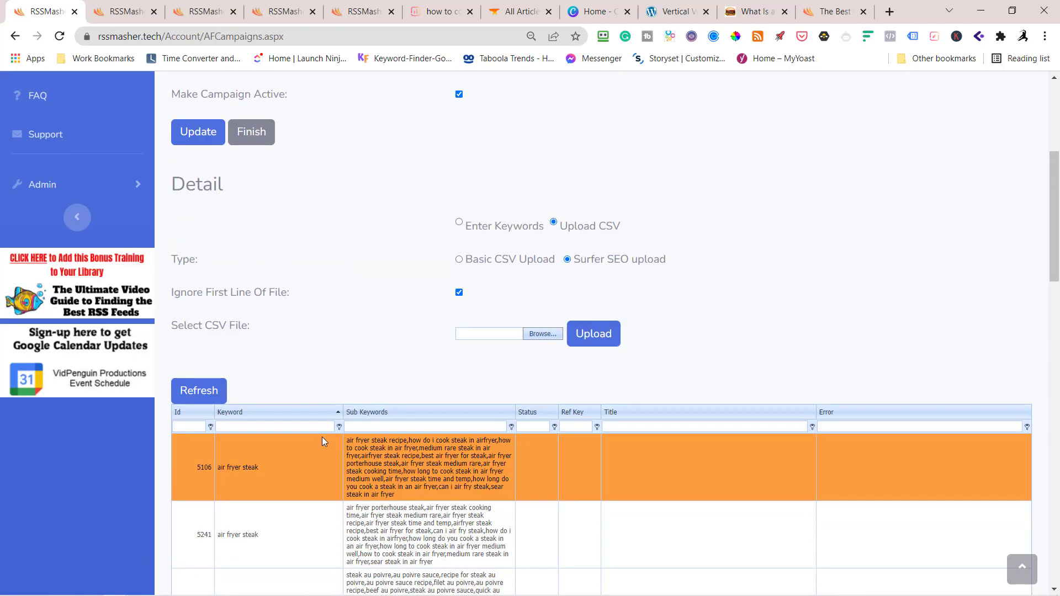
{"action": "left_click", "coordinate": [180, 412]}
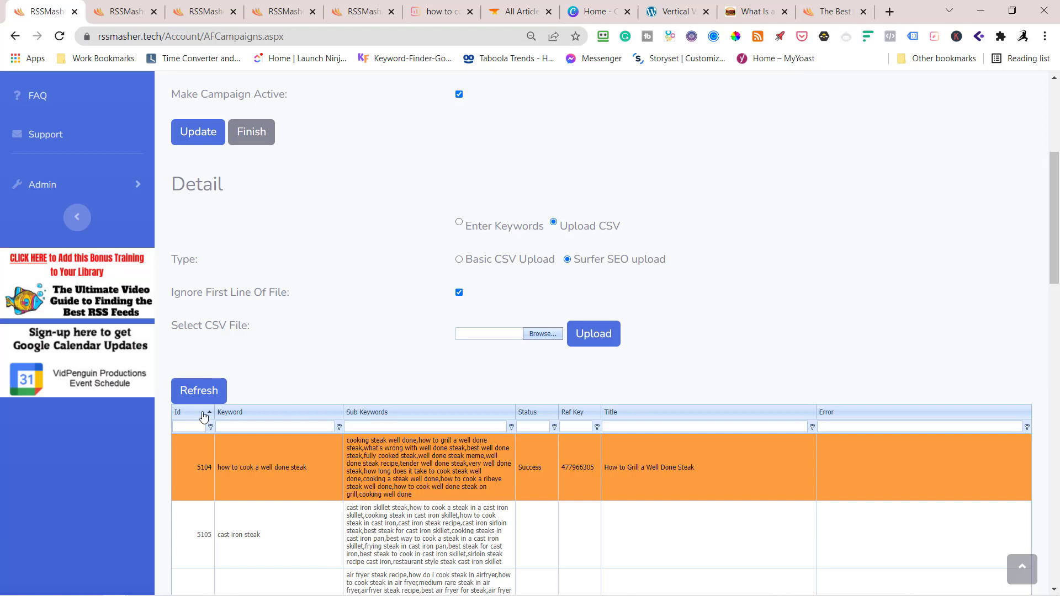
{"action": "left_click", "coordinate": [216, 394]}
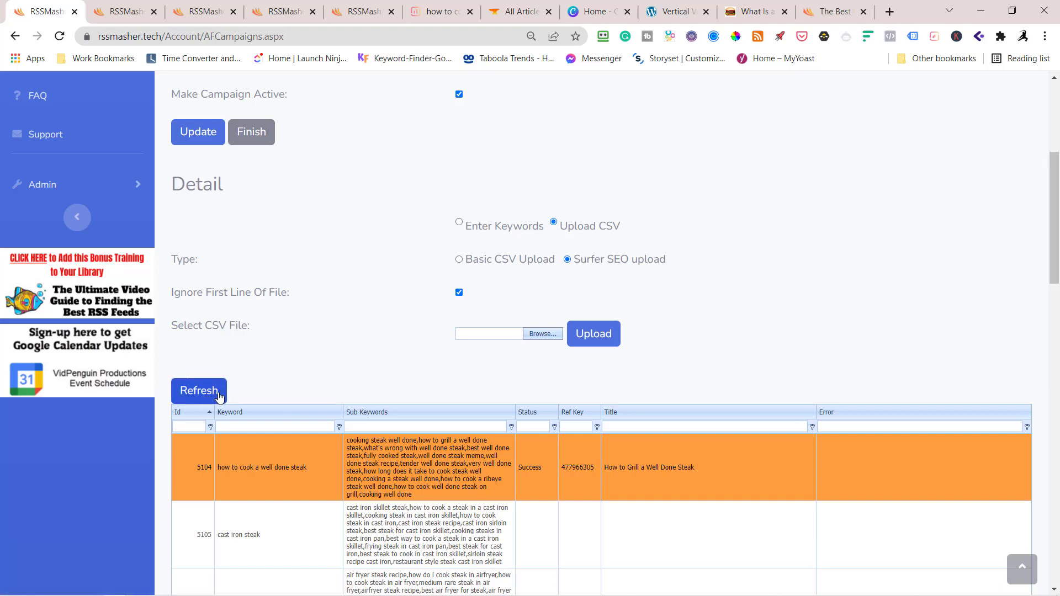
Step: Update the How to Cook a Steak campaign, finish editing and review the Article Forge campaigns list
{"action": "left_click", "coordinate": [193, 139]}
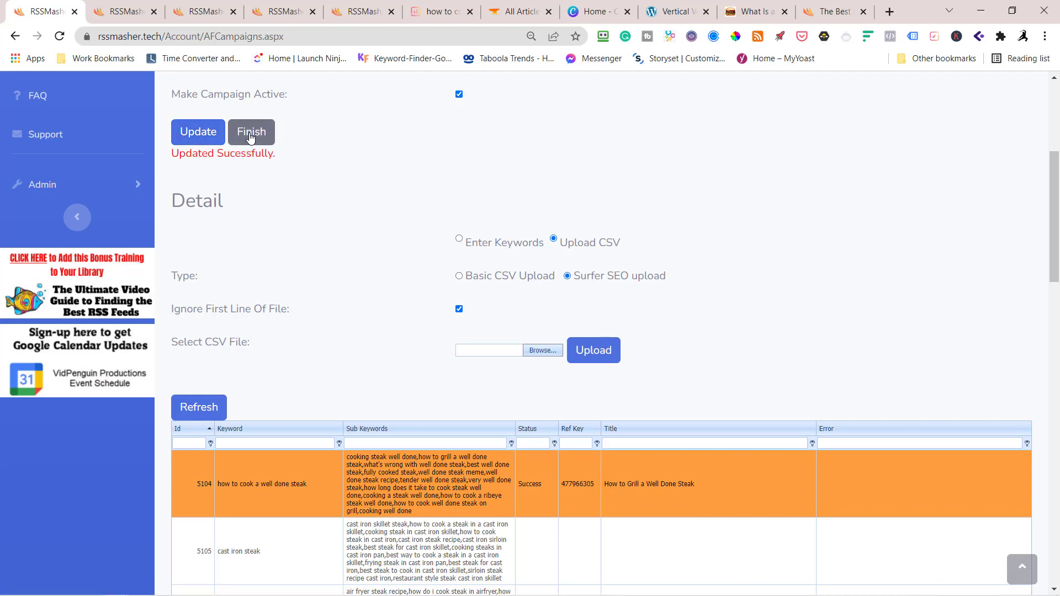
{"action": "left_click", "coordinate": [247, 143]}
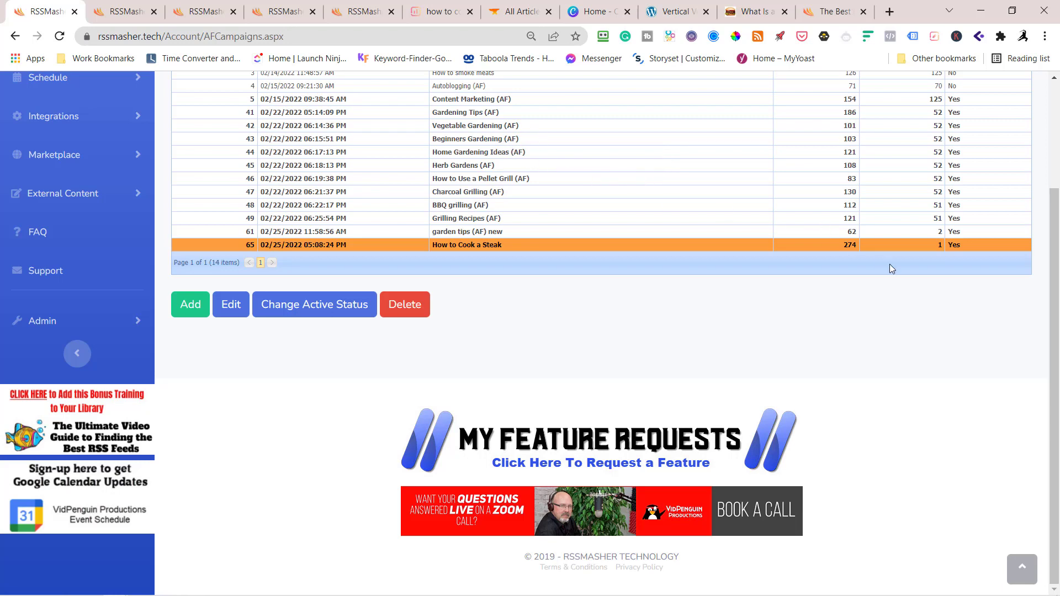
{"action": "scroll", "coordinate": [889, 270], "scroll_direction": "up", "scroll_amount": 3}
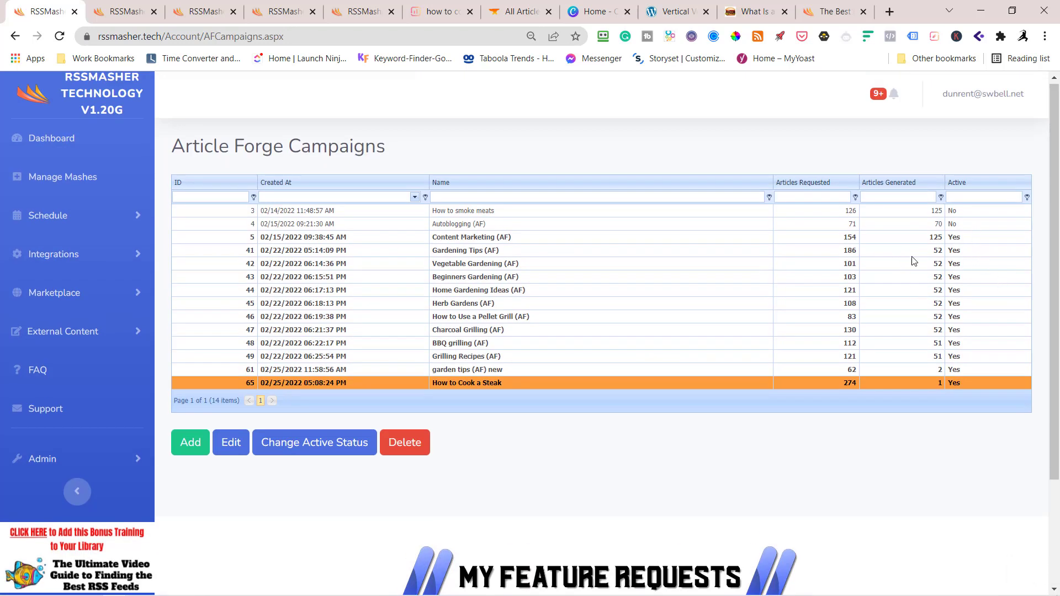
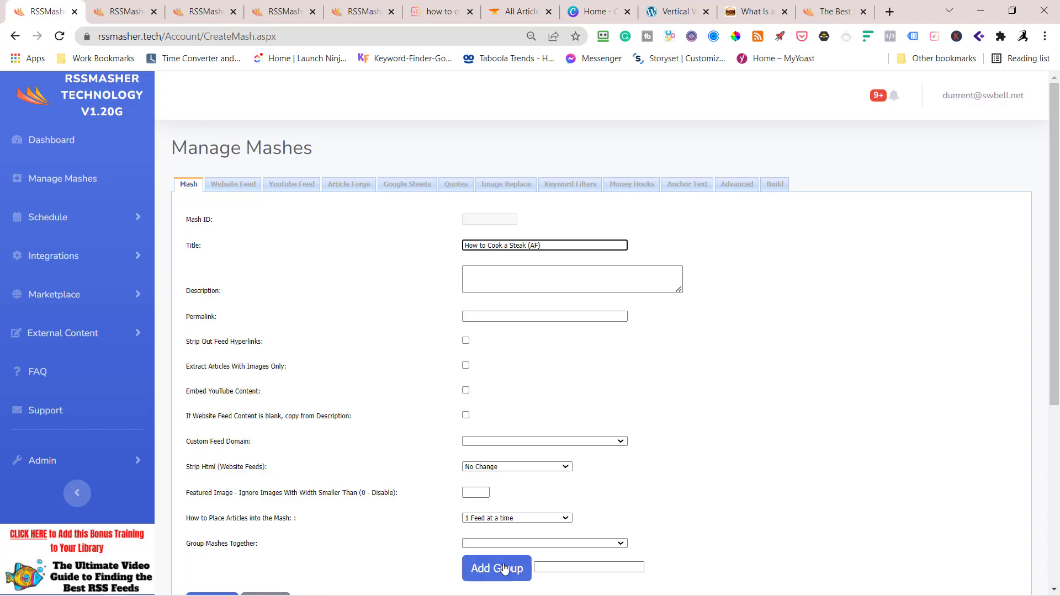
Step: Assign the How to Cook a Steak (AF) mash to the AmazingHamburger group and save the mash
{"action": "left_click", "coordinate": [505, 544]}
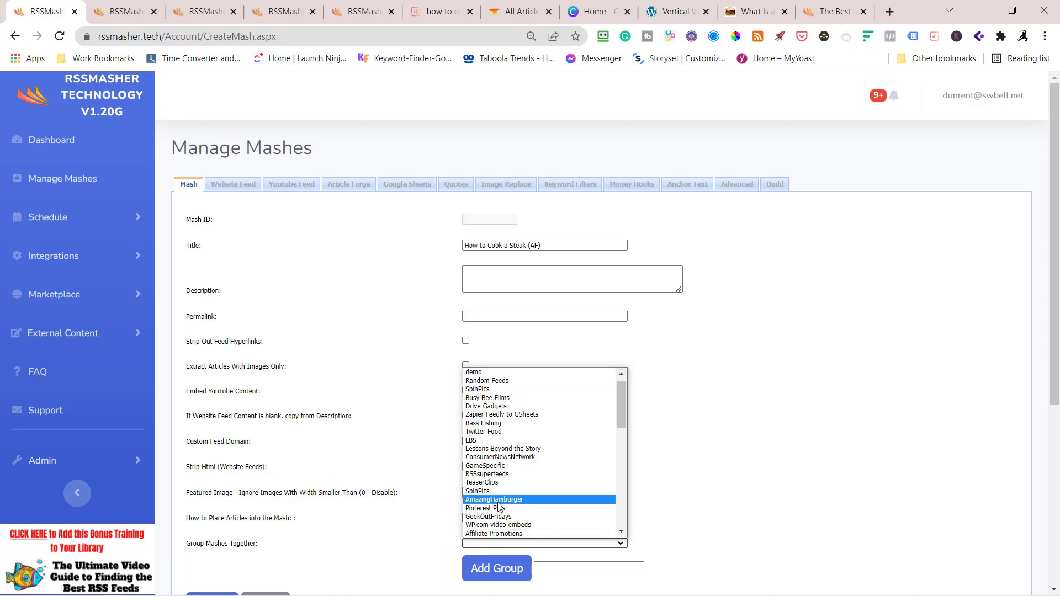
{"action": "left_click", "coordinate": [498, 500]}
{"action": "scroll", "coordinate": [196, 469], "scroll_direction": "down", "scroll_amount": 2}
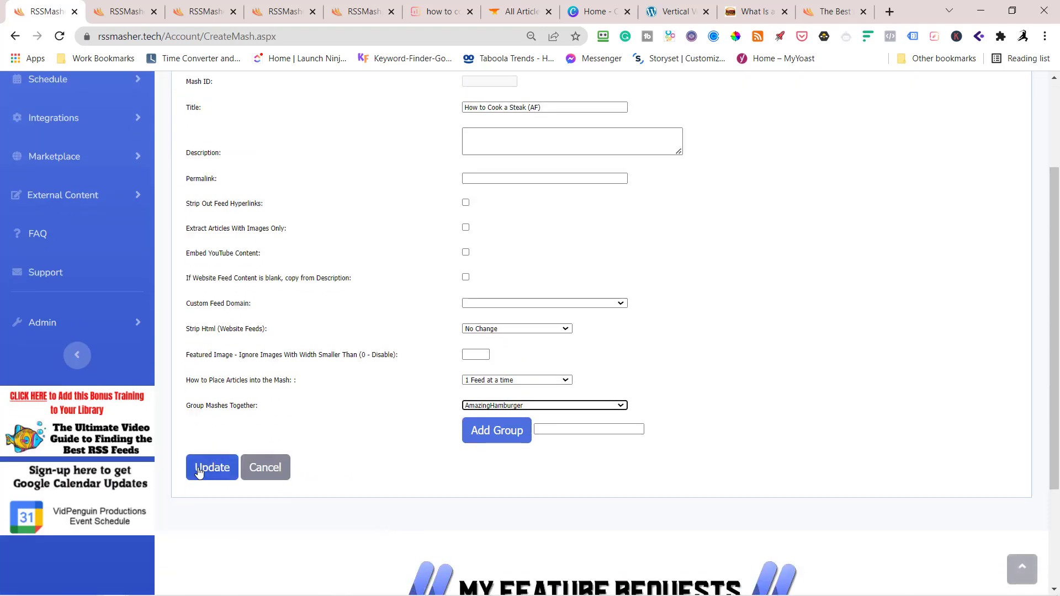
{"action": "left_click", "coordinate": [211, 468]}
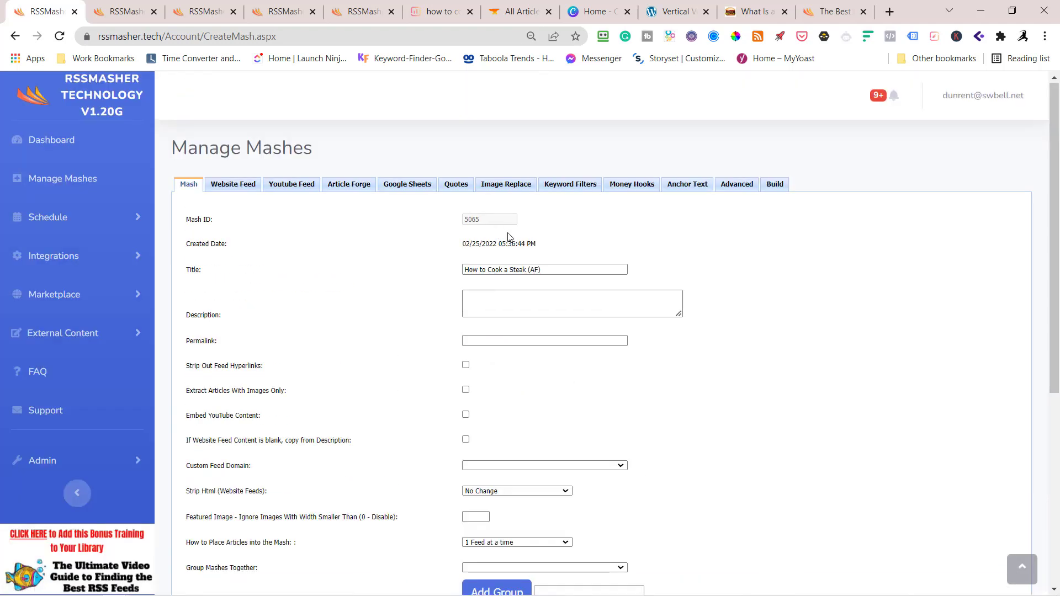
Step: Add the How to Cook a Steak Article Forge campaign to the mash as its content source
{"action": "left_click", "coordinate": [364, 183]}
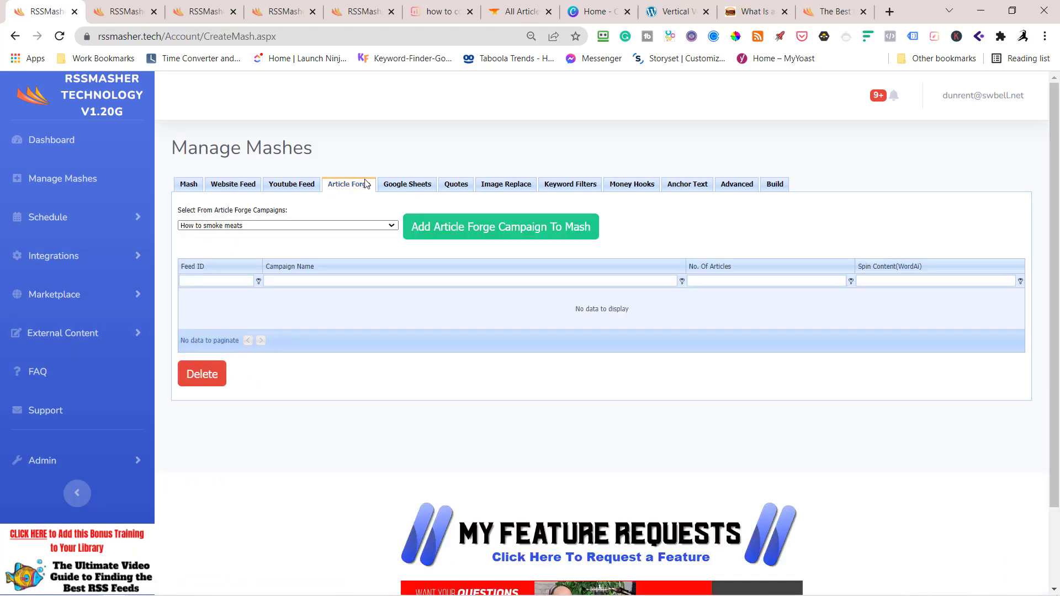
{"action": "left_click", "coordinate": [392, 226]}
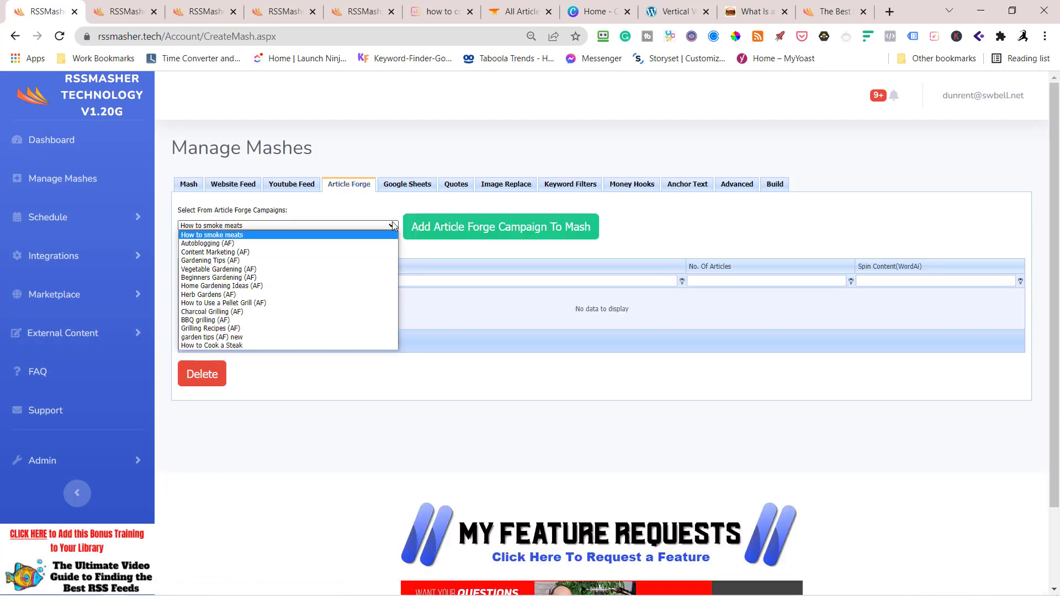
{"action": "left_click", "coordinate": [211, 351]}
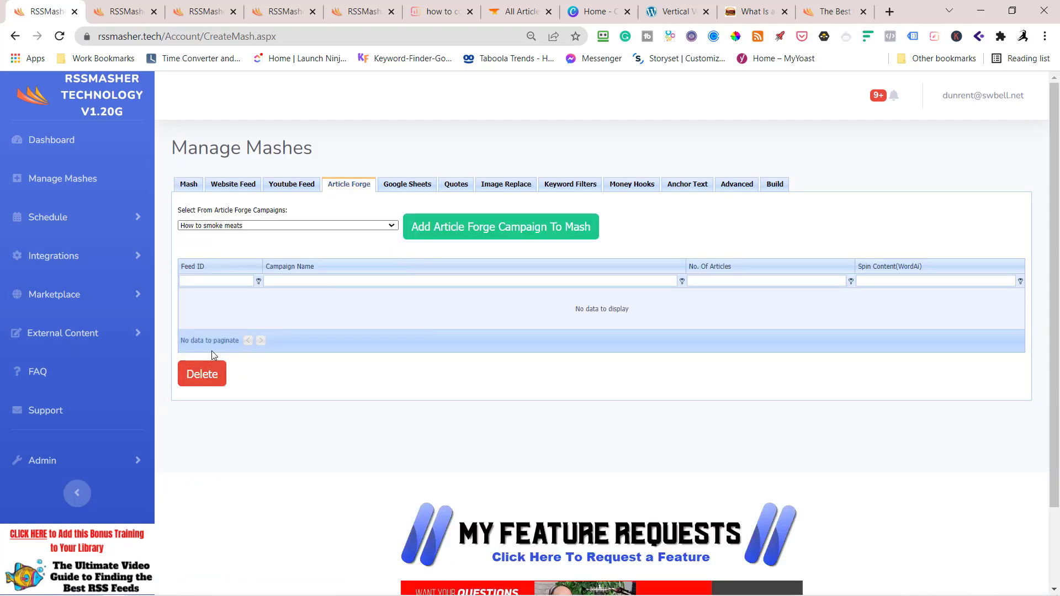
{"action": "left_click", "coordinate": [262, 225]}
{"action": "left_click", "coordinate": [248, 346]}
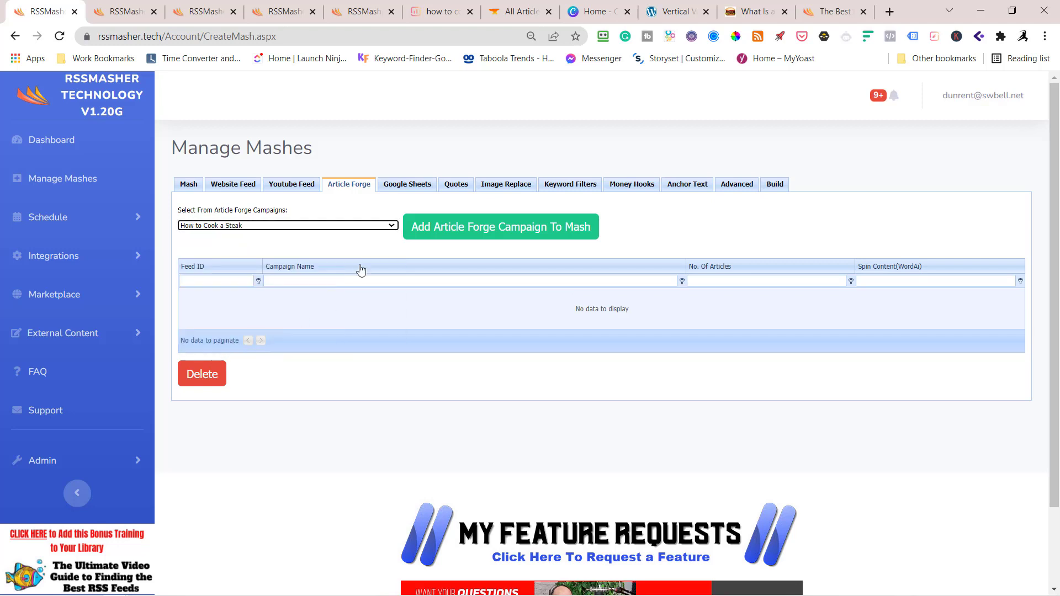
{"action": "left_click", "coordinate": [442, 229]}
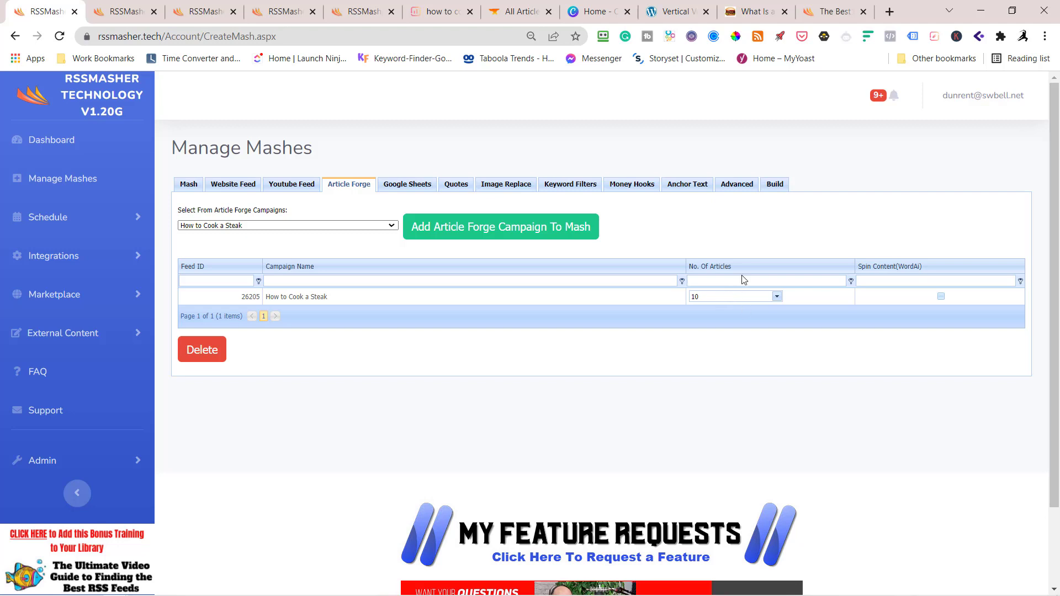
Step: Build the How to Cook a Steak (AF) mash and review the generated article, images and video in its web preview
{"action": "left_click", "coordinate": [778, 190]}
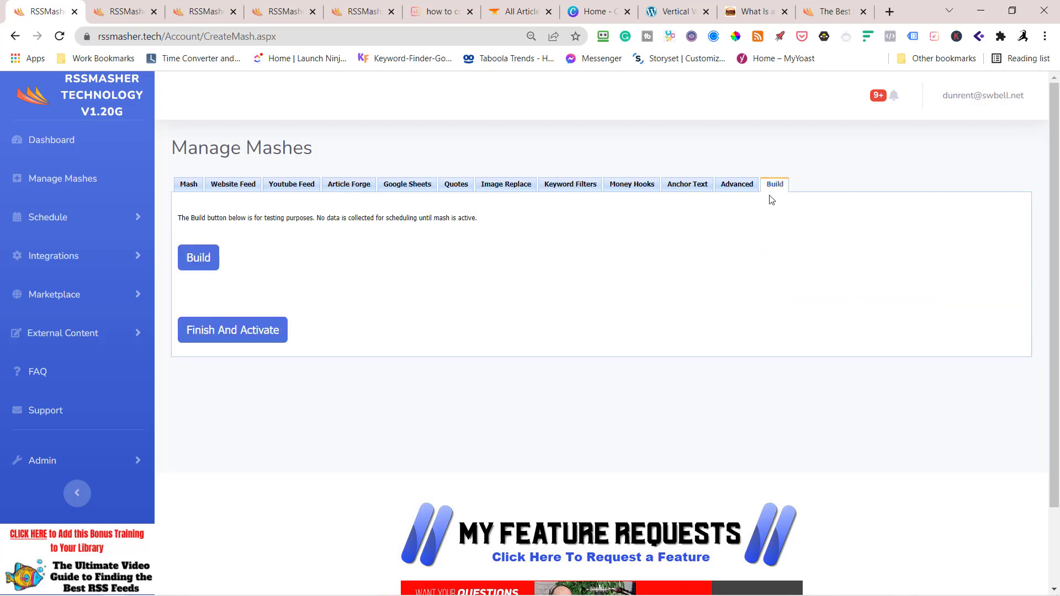
{"action": "left_click", "coordinate": [193, 260]}
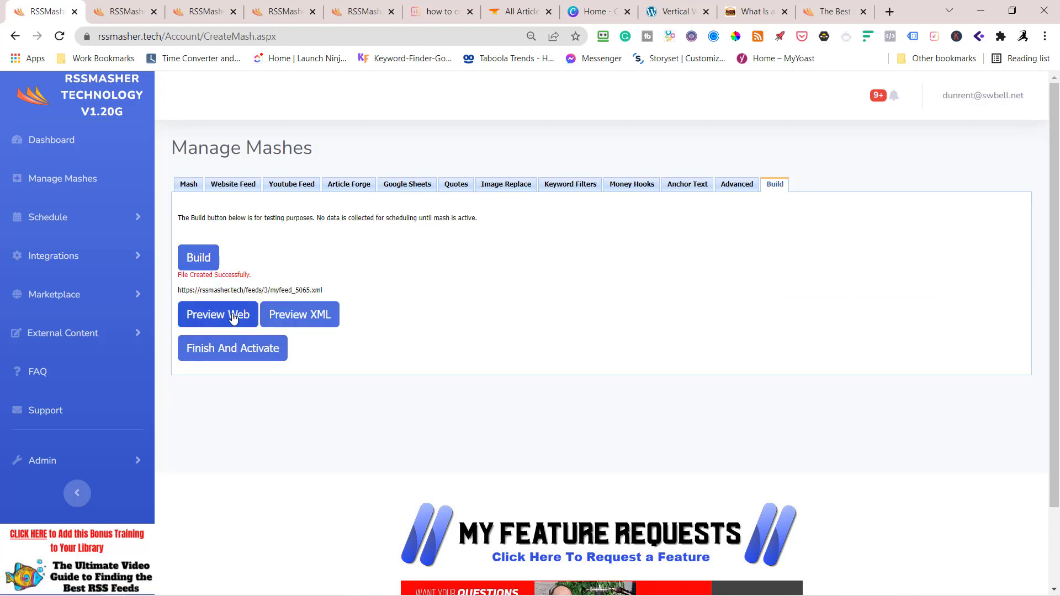
{"action": "left_click", "coordinate": [233, 318]}
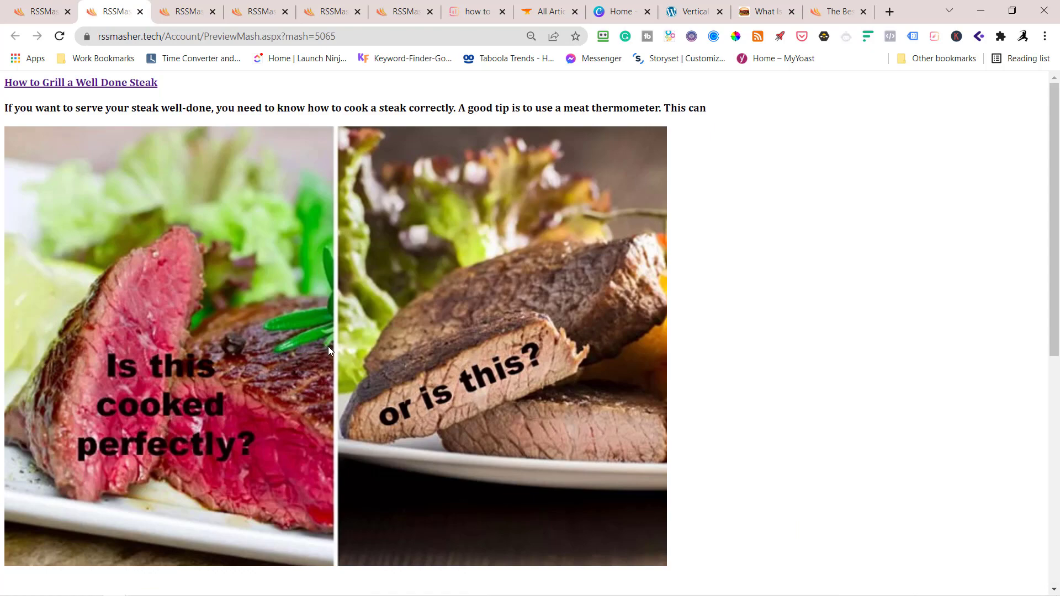
{"action": "scroll", "coordinate": [332, 347], "scroll_direction": "down", "scroll_amount": 8}
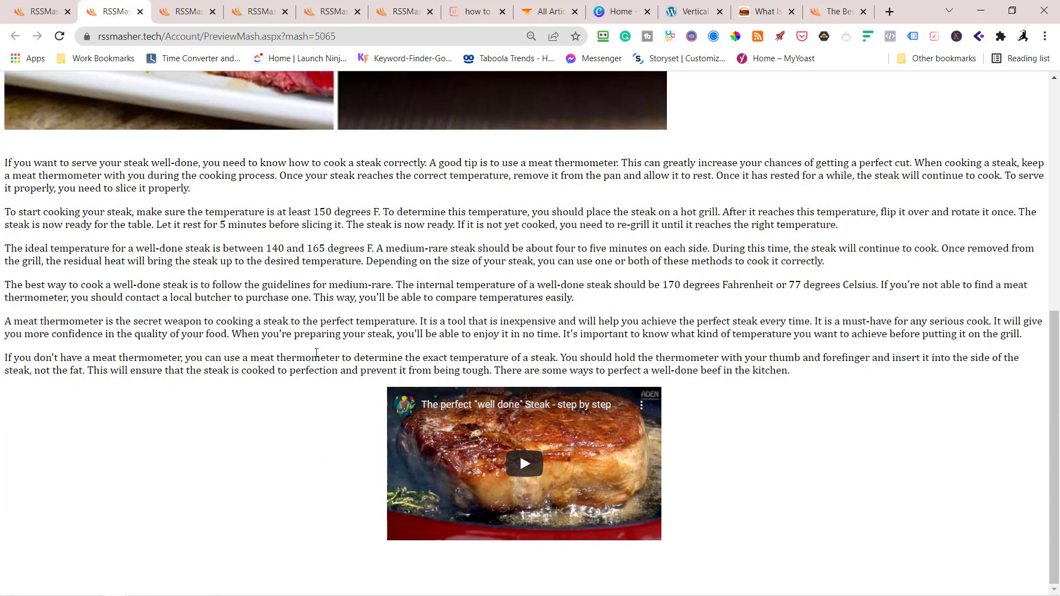
{"action": "scroll", "coordinate": [315, 348], "scroll_direction": "up", "scroll_amount": 8}
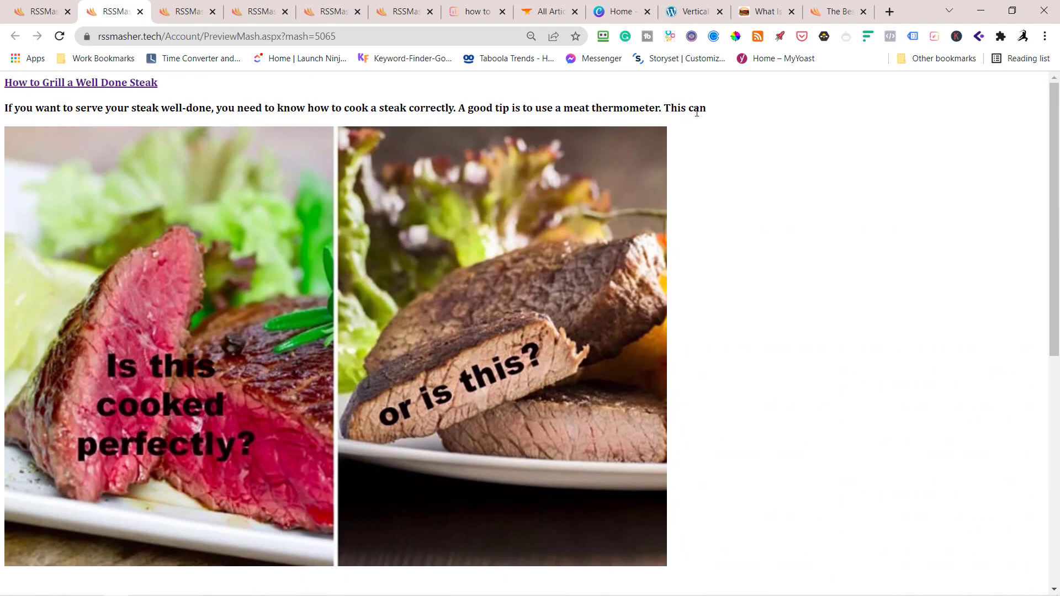
{"action": "scroll", "coordinate": [709, 119], "scroll_direction": "down", "scroll_amount": 5}
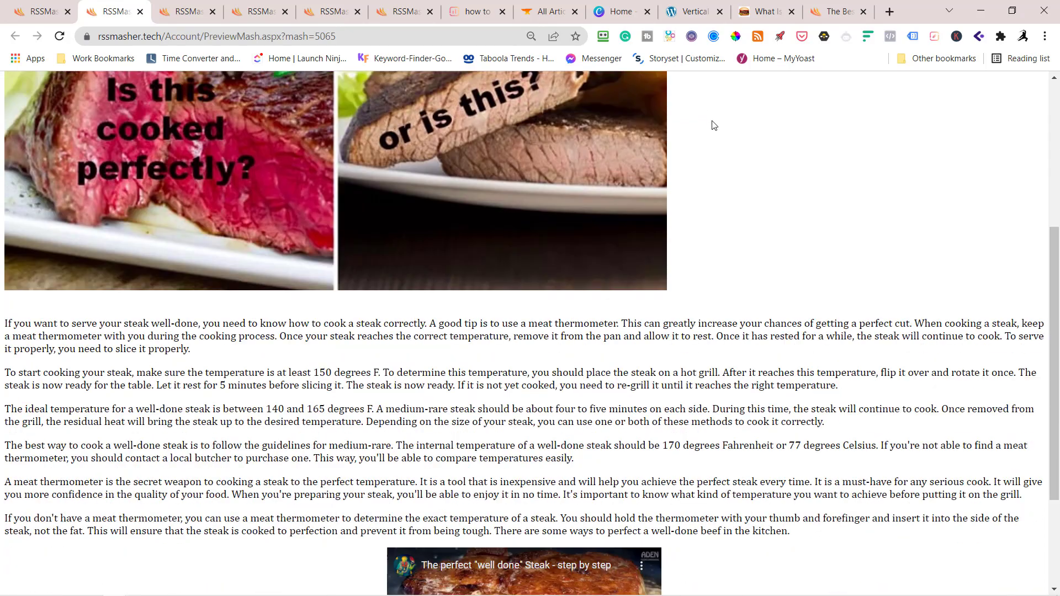
{"action": "scroll", "coordinate": [618, 298], "scroll_direction": "down", "scroll_amount": 3}
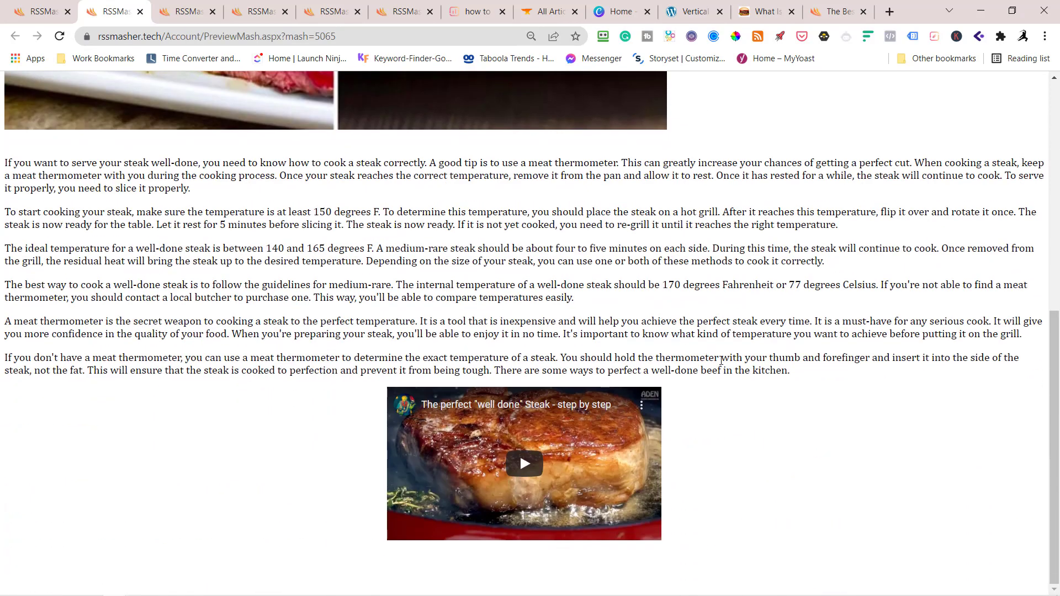
{"action": "scroll", "coordinate": [730, 367], "scroll_direction": "up", "scroll_amount": 8}
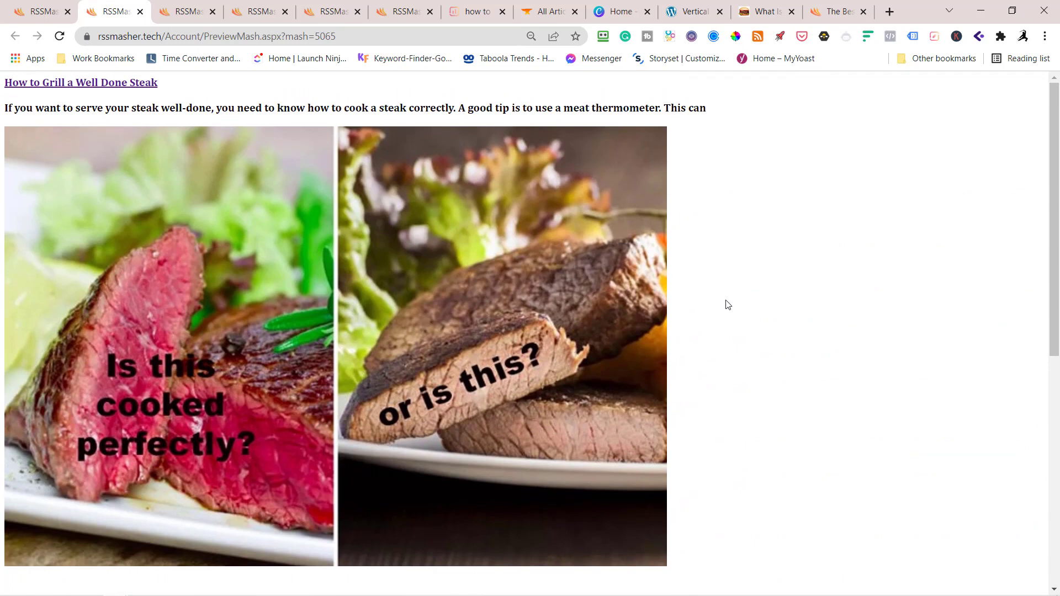
Step: Return from the preview to the mash's build settings, and finish and activate the mash
{"action": "left_click", "coordinate": [41, 11]}
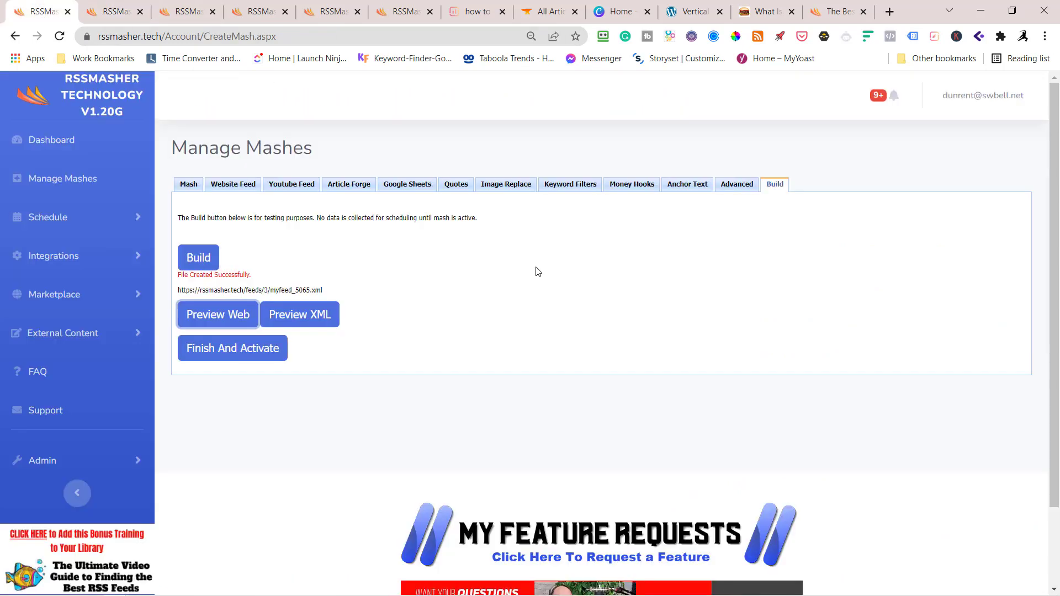
{"action": "left_click", "coordinate": [262, 349]}
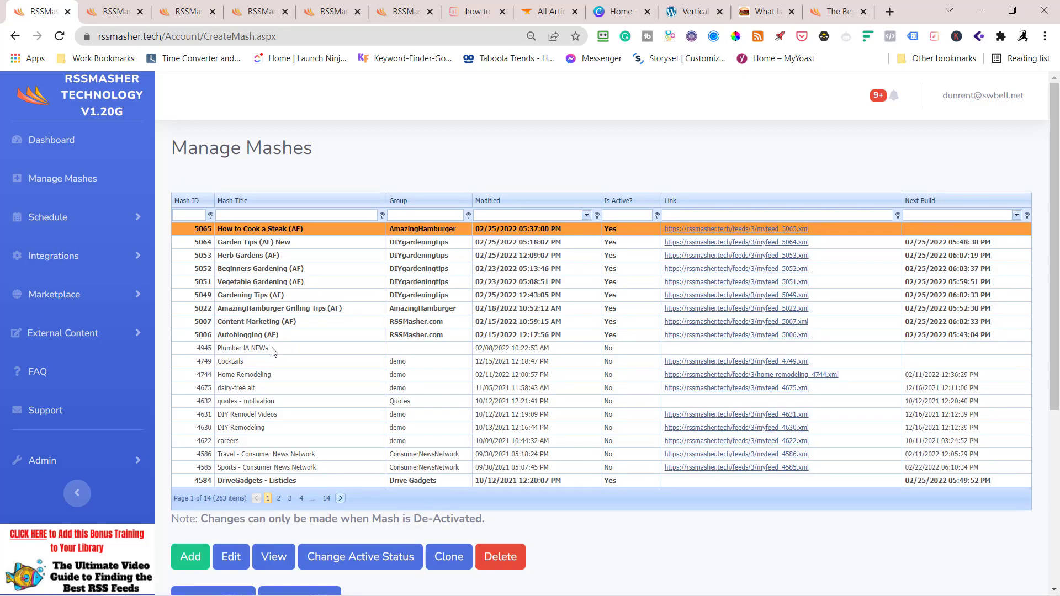
Step: Edit the How to Cook a Steak Article Forge campaign to turn off Remove Title From Content, and update it
{"action": "left_click", "coordinate": [62, 333]}
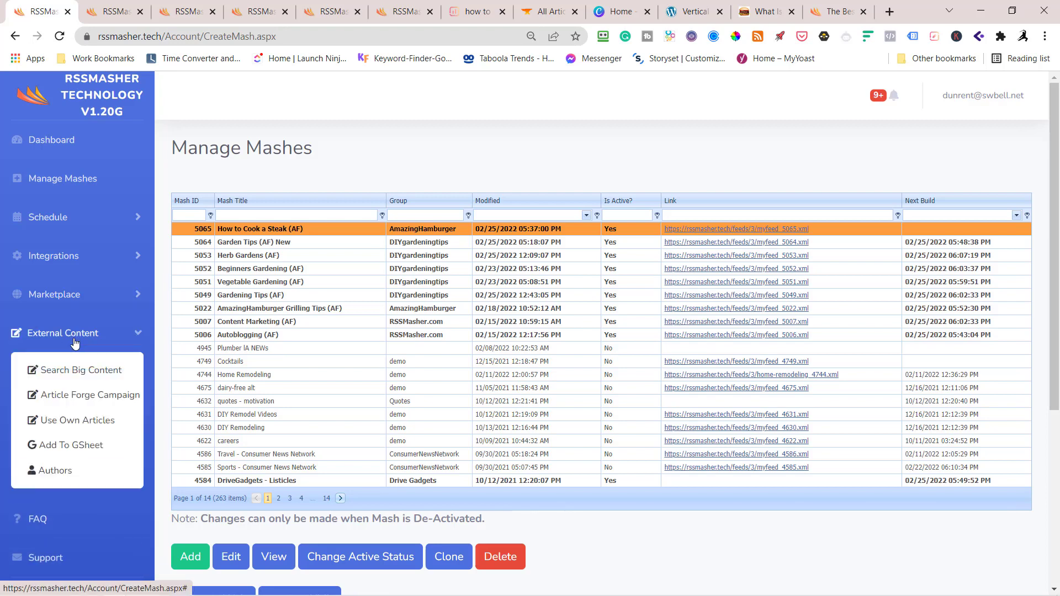
{"action": "left_click", "coordinate": [84, 395]}
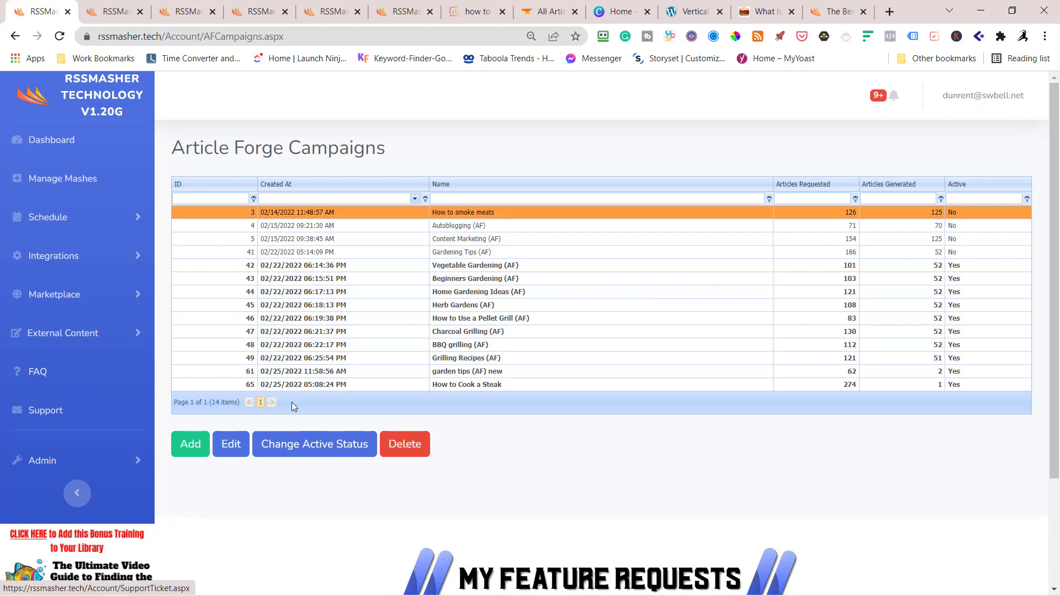
{"action": "left_click", "coordinate": [389, 385]}
{"action": "left_click", "coordinate": [230, 444]}
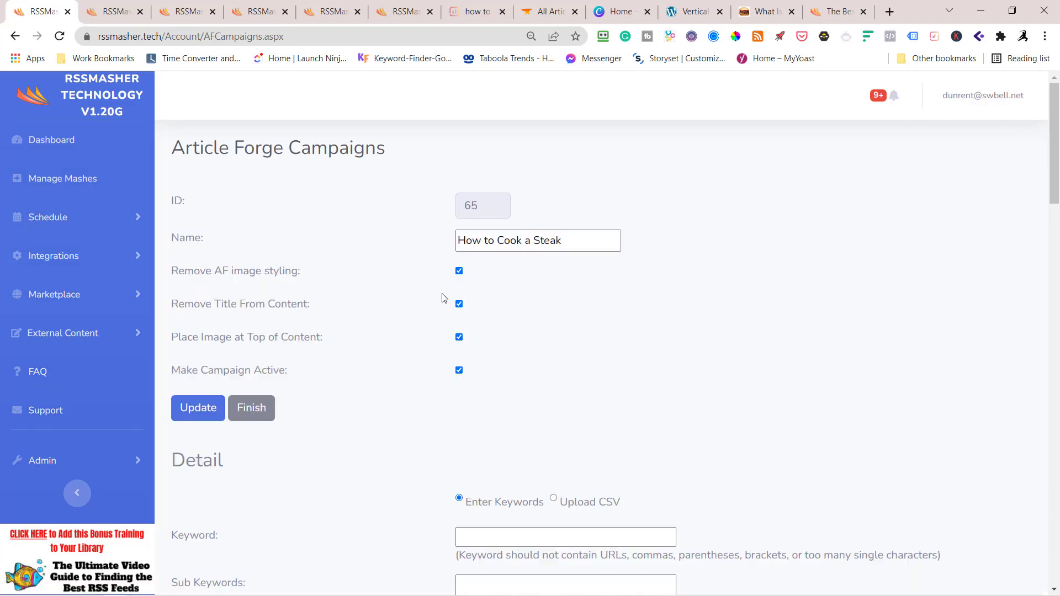
{"action": "left_click", "coordinate": [459, 305]}
{"action": "left_click", "coordinate": [214, 410]}
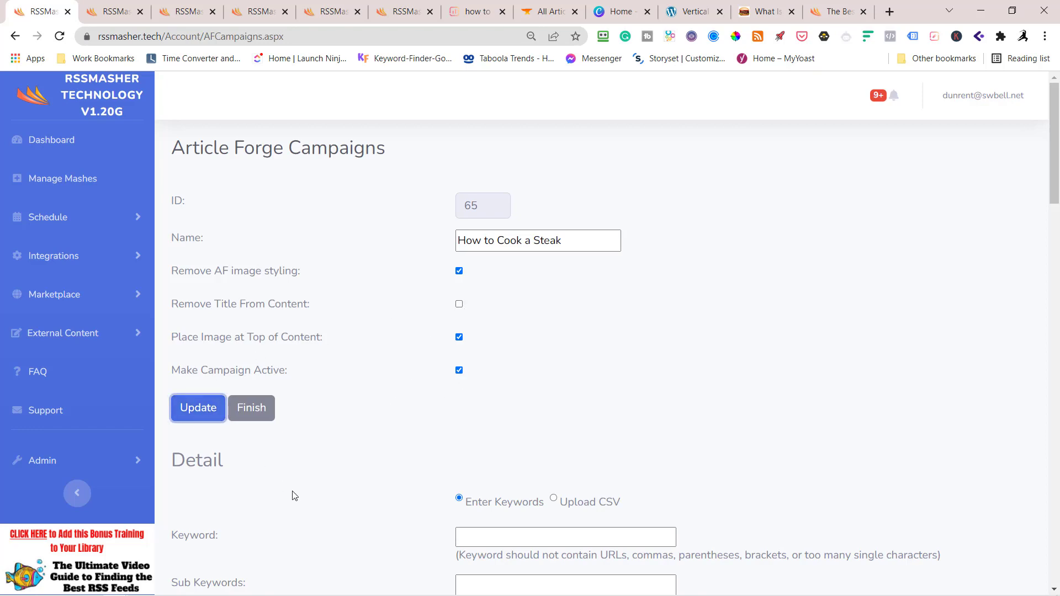
Step: Try to edit the "how to cook a well done steak" entry in the campaign's keyword grid
{"action": "scroll", "coordinate": [294, 498], "scroll_direction": "down", "scroll_amount": 10}
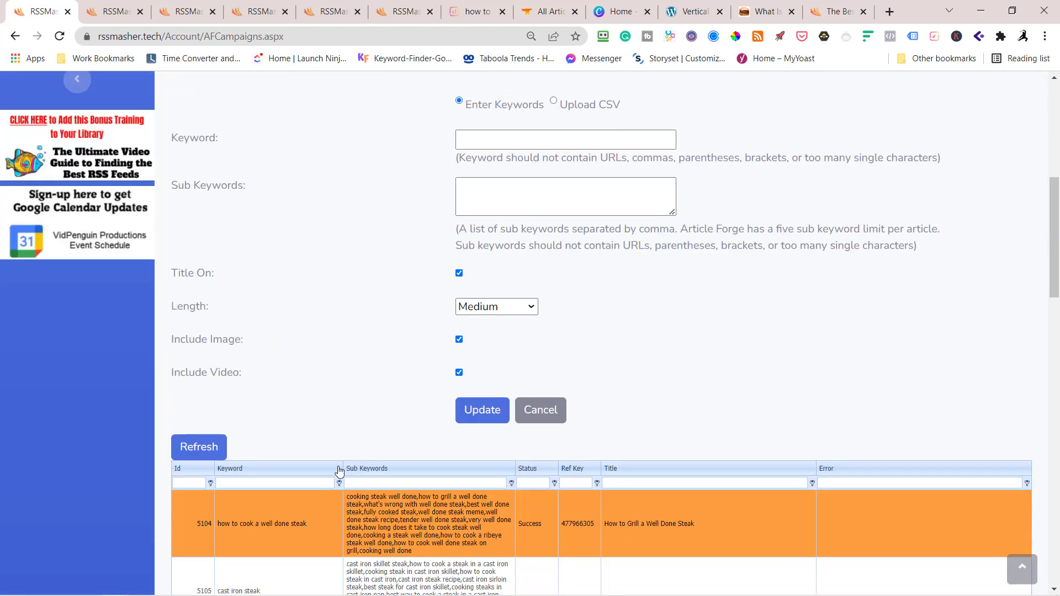
{"action": "scroll", "coordinate": [349, 460], "scroll_direction": "down", "scroll_amount": 13}
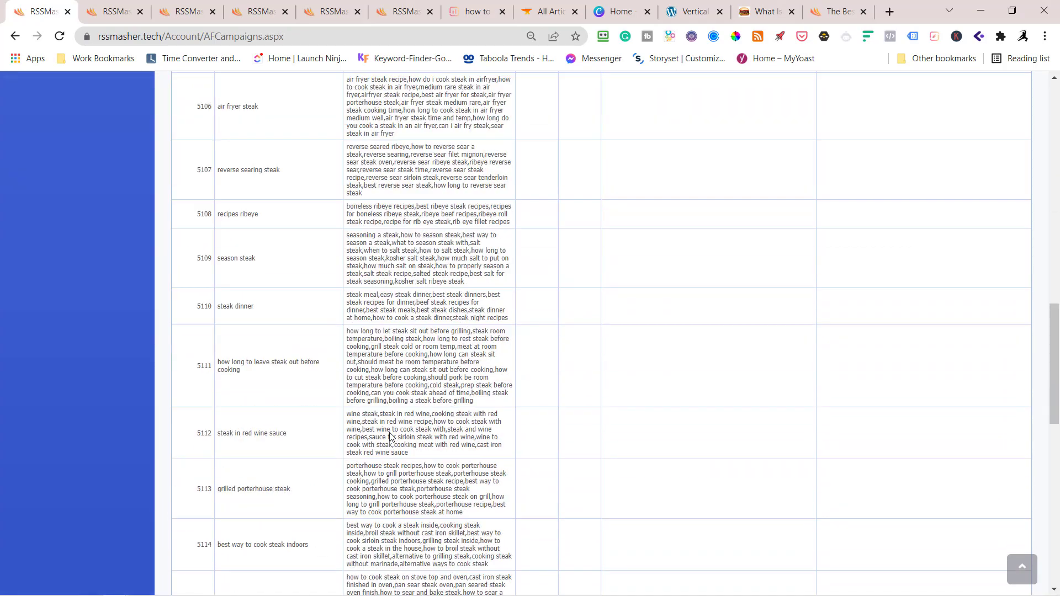
{"action": "scroll", "coordinate": [396, 446], "scroll_direction": "down", "scroll_amount": 8}
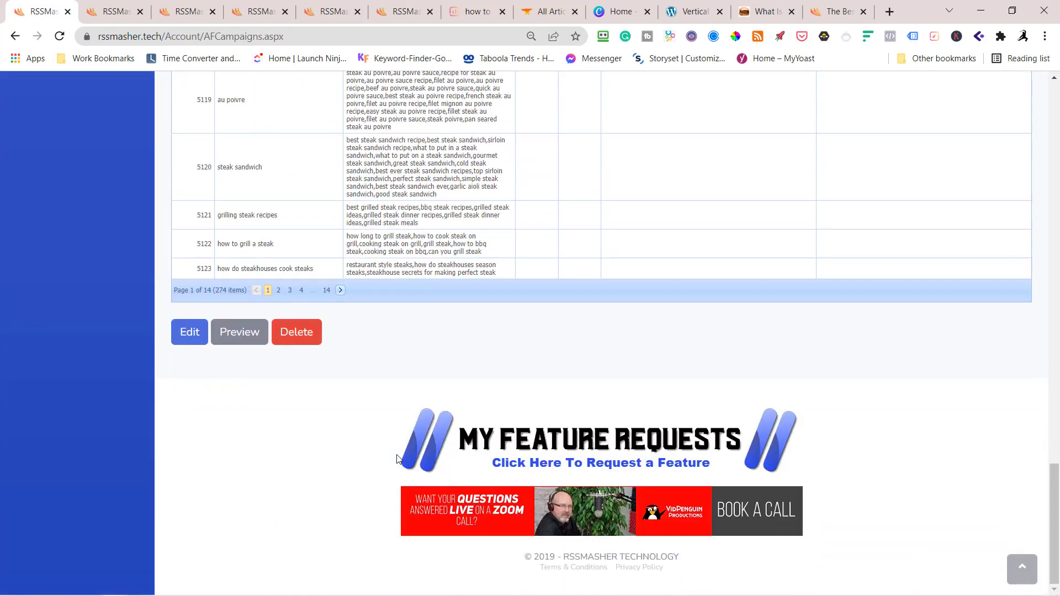
{"action": "left_click", "coordinate": [194, 335]}
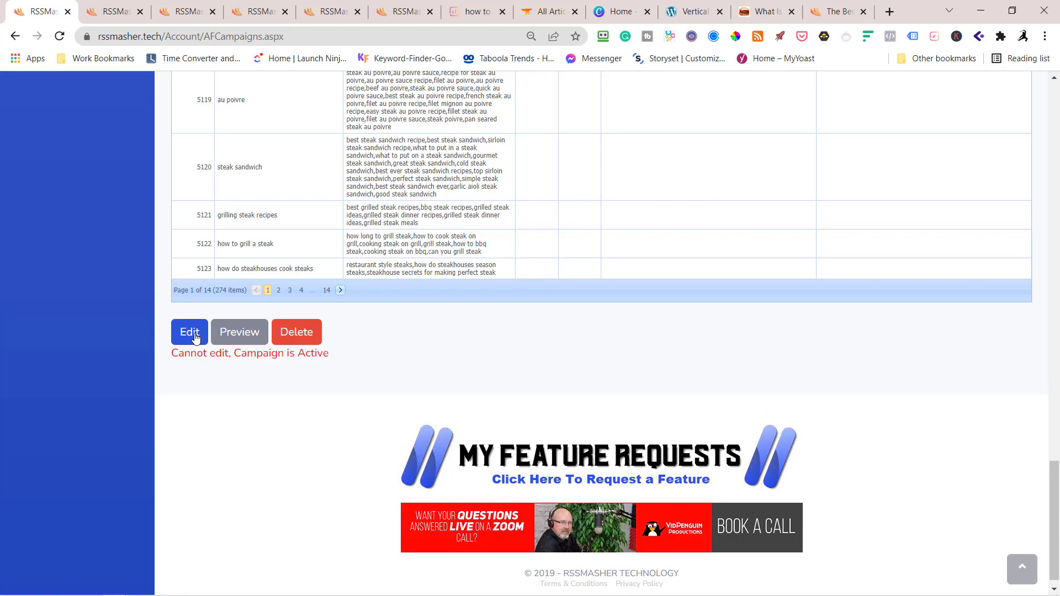
{"action": "scroll", "coordinate": [197, 345], "scroll_direction": "up", "scroll_amount": 20}
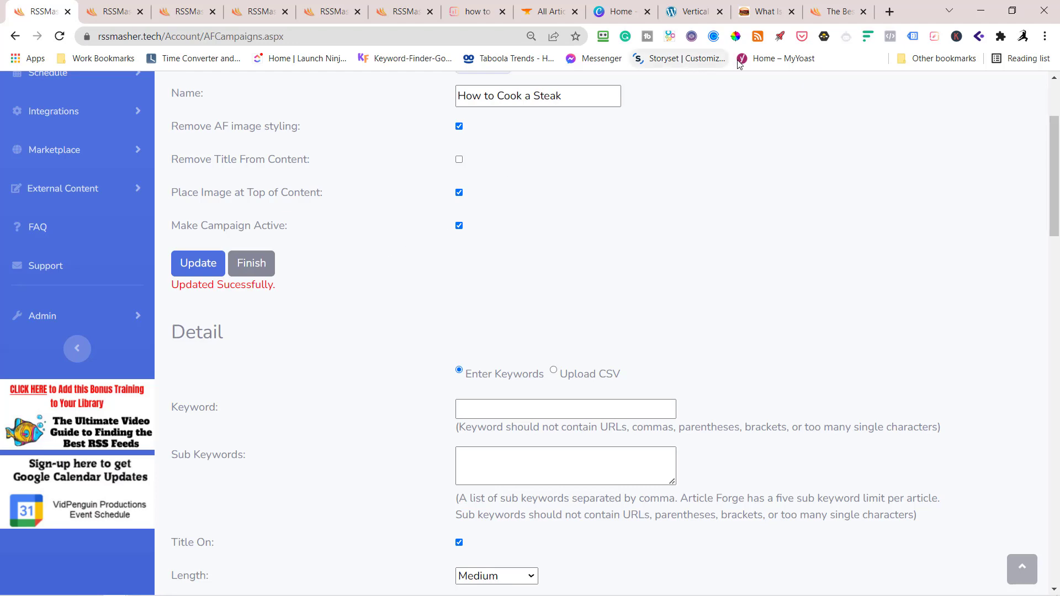
Step: Compare how titles and content appear in the published Denver steak post on amazinghamburger.com and the vertical vegetable garden post on diygardeningtips.com
{"action": "left_click", "coordinate": [767, 13]}
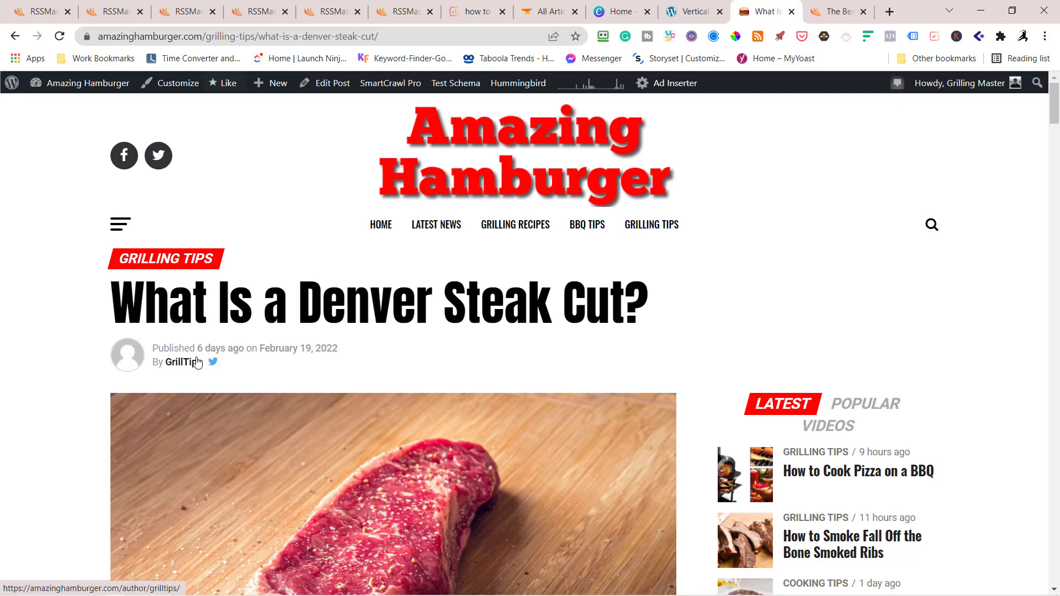
{"action": "scroll", "coordinate": [274, 349], "scroll_direction": "down", "scroll_amount": 5}
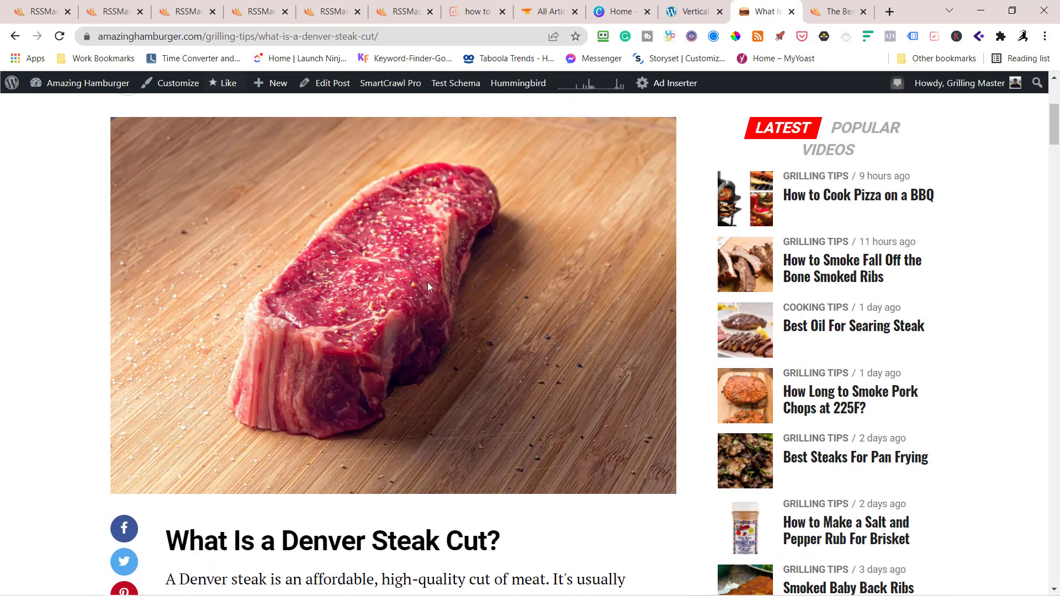
{"action": "scroll", "coordinate": [461, 232], "scroll_direction": "down", "scroll_amount": 5}
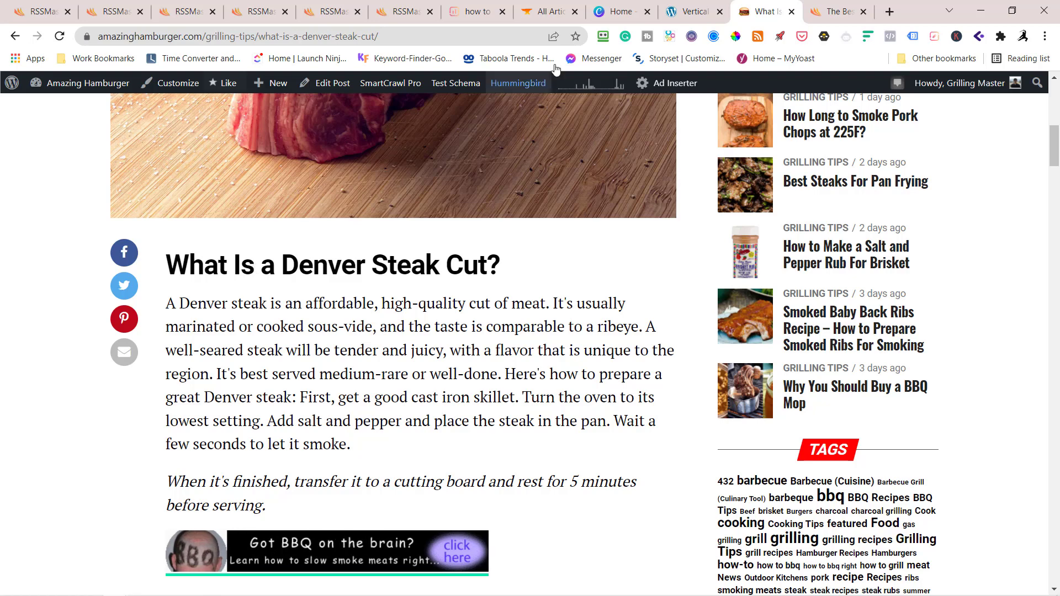
{"action": "left_click", "coordinate": [694, 13]}
{"action": "scroll", "coordinate": [689, 232], "scroll_direction": "down", "scroll_amount": 7}
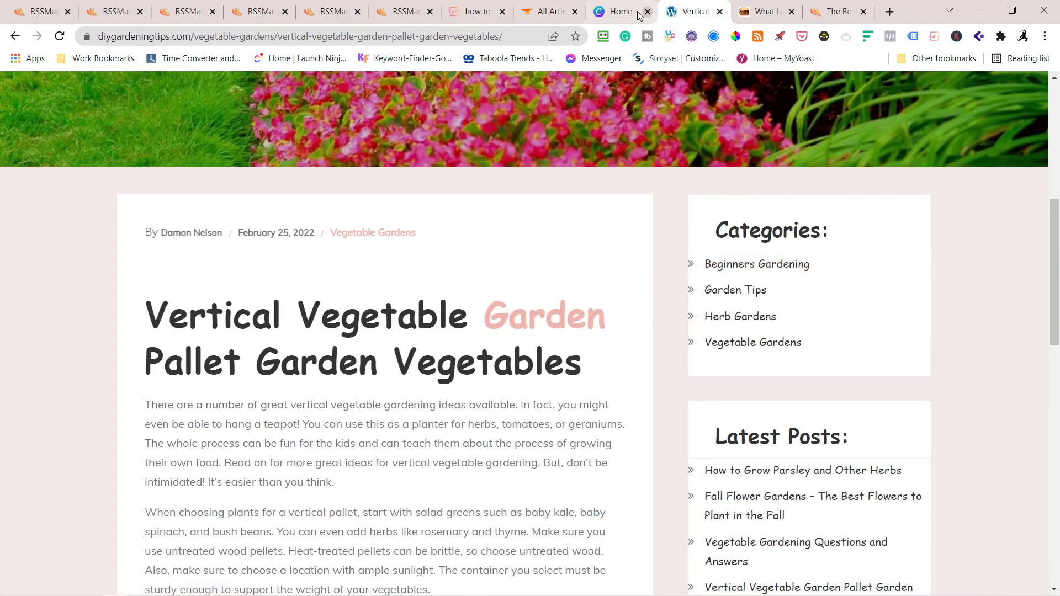
Step: Return to the How to Cook a Steak campaign in RSSMasher and finish editing to get back to the campaigns list
{"action": "left_click", "coordinate": [36, 11]}
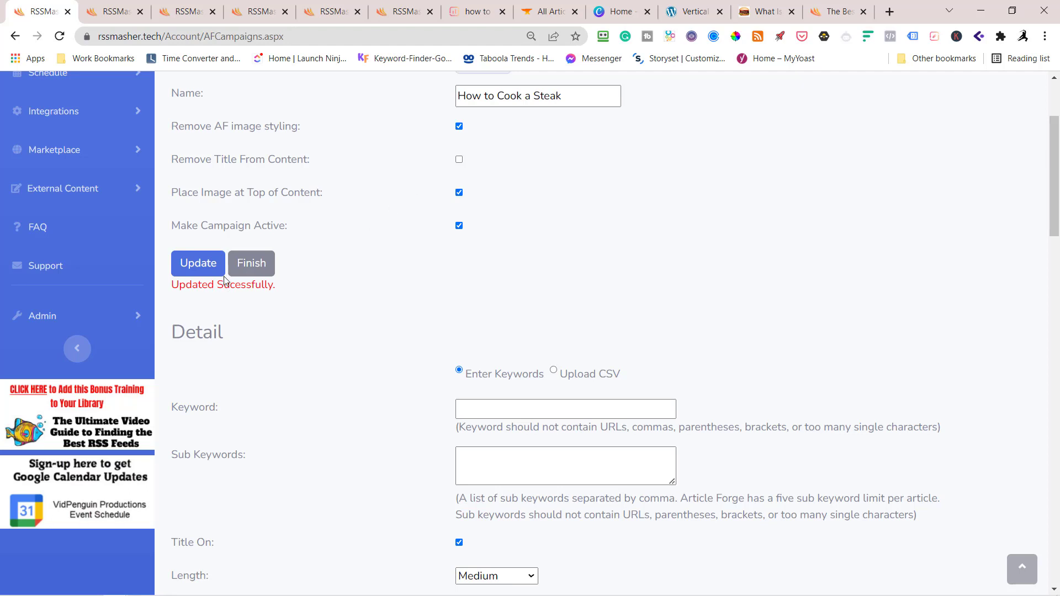
{"action": "left_click", "coordinate": [250, 266]}
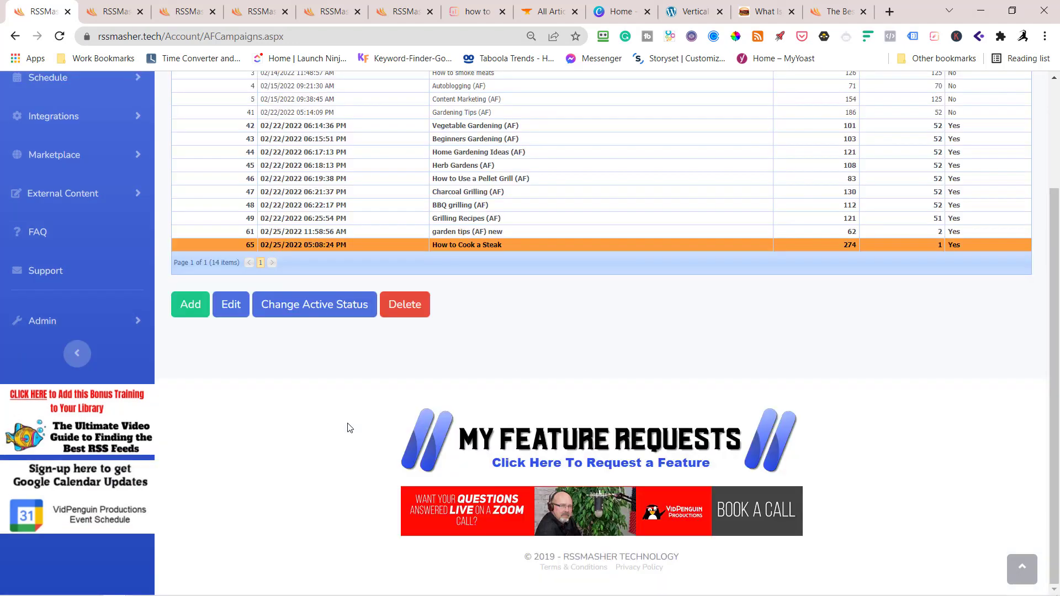
{"action": "scroll", "coordinate": [375, 364], "scroll_direction": "up", "scroll_amount": 3}
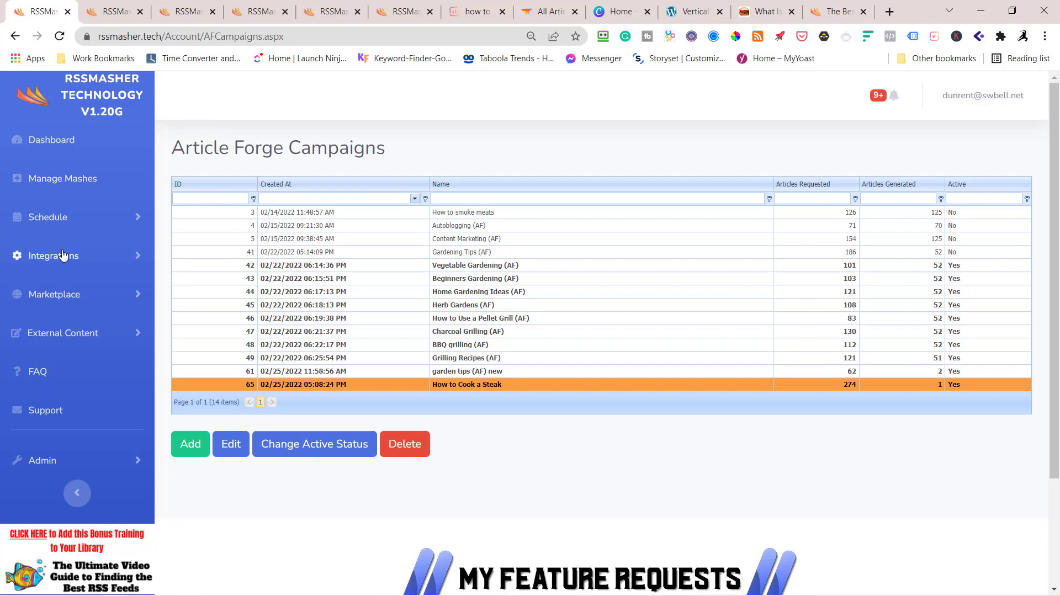
Step: Add a new schedule described as How to Cook a Steak (AF), using the AmazingHamburger group and the How to Cook a Steak (AF) mash
{"action": "left_click", "coordinate": [59, 219]}
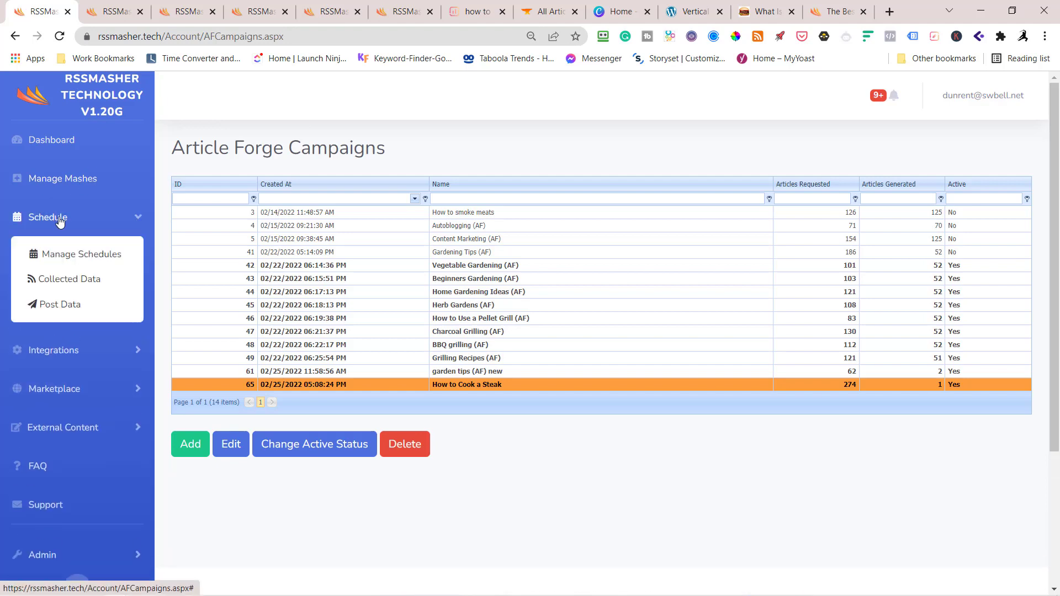
{"action": "left_click", "coordinate": [83, 254]}
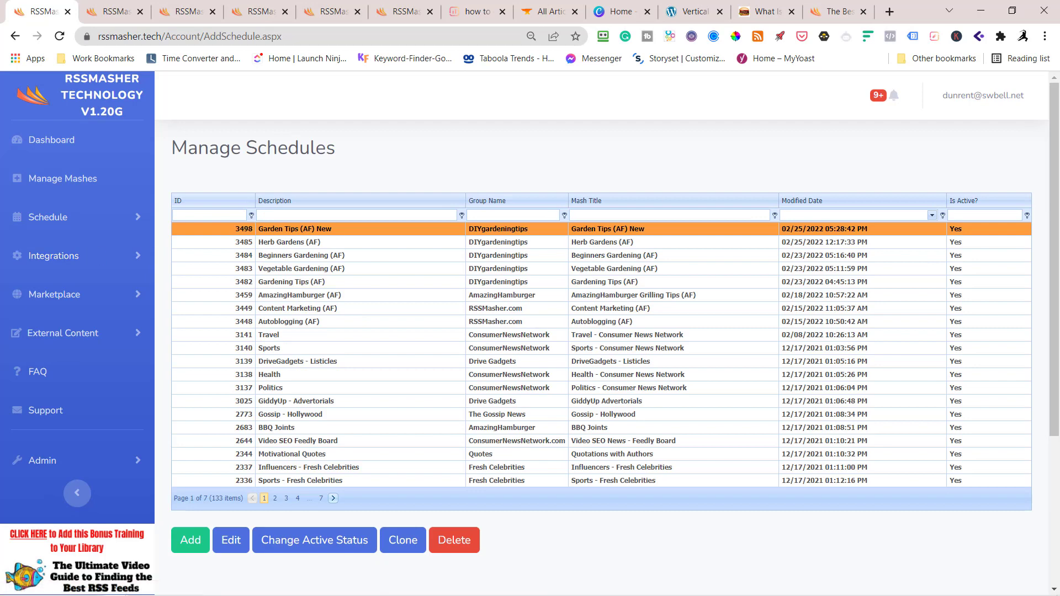
{"action": "left_click", "coordinate": [182, 549]}
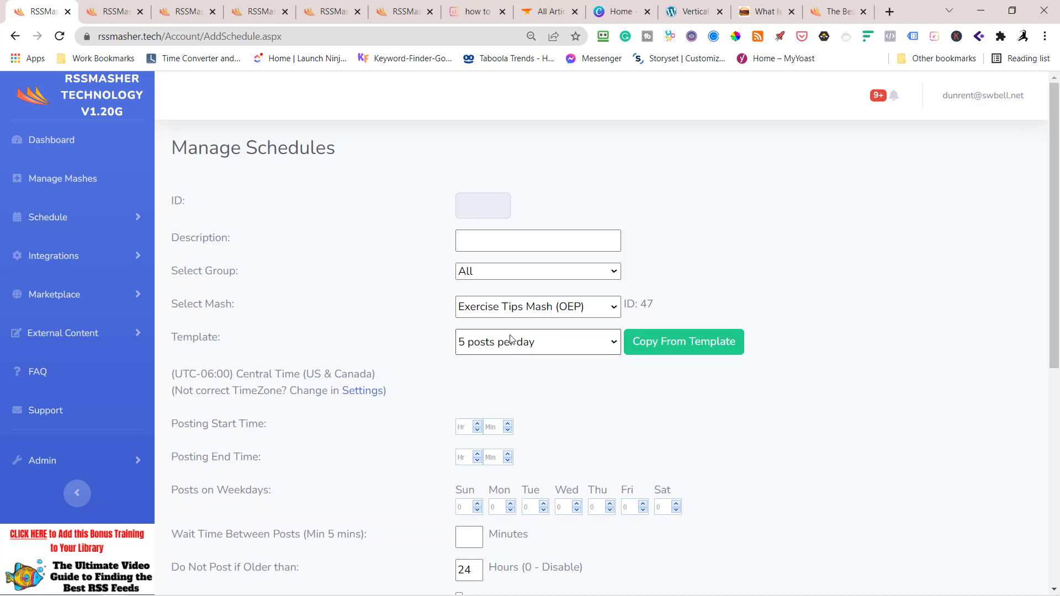
{"action": "left_click", "coordinate": [540, 281]}
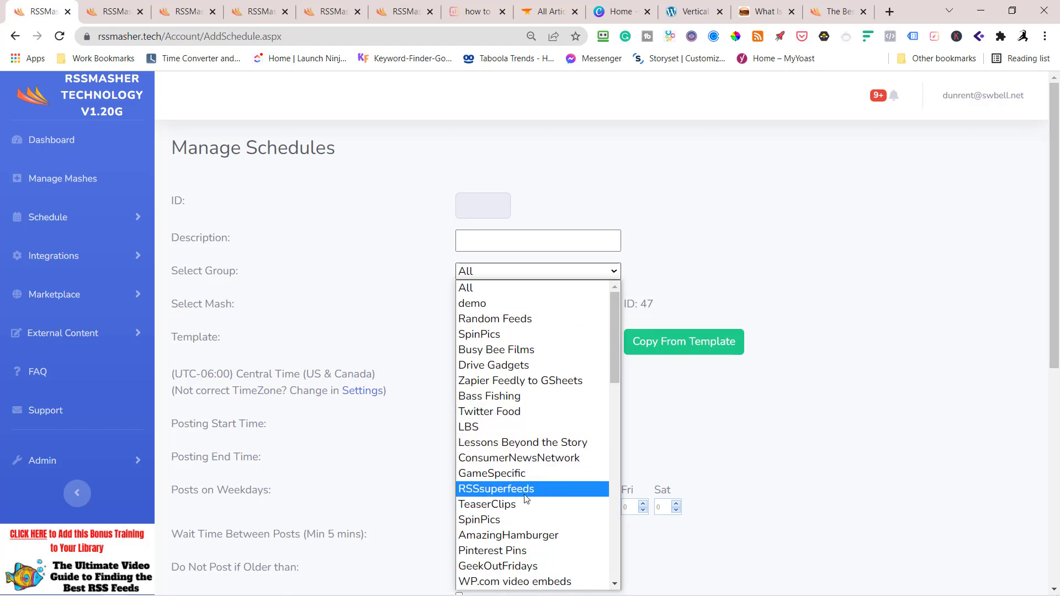
{"action": "left_click", "coordinate": [532, 535]}
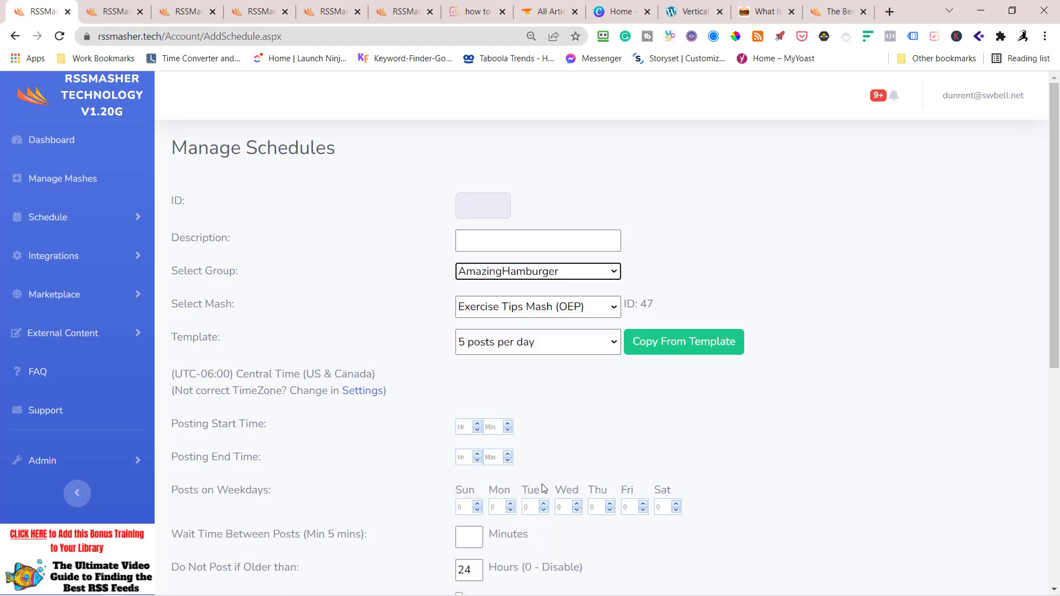
{"action": "left_click", "coordinate": [518, 241]}
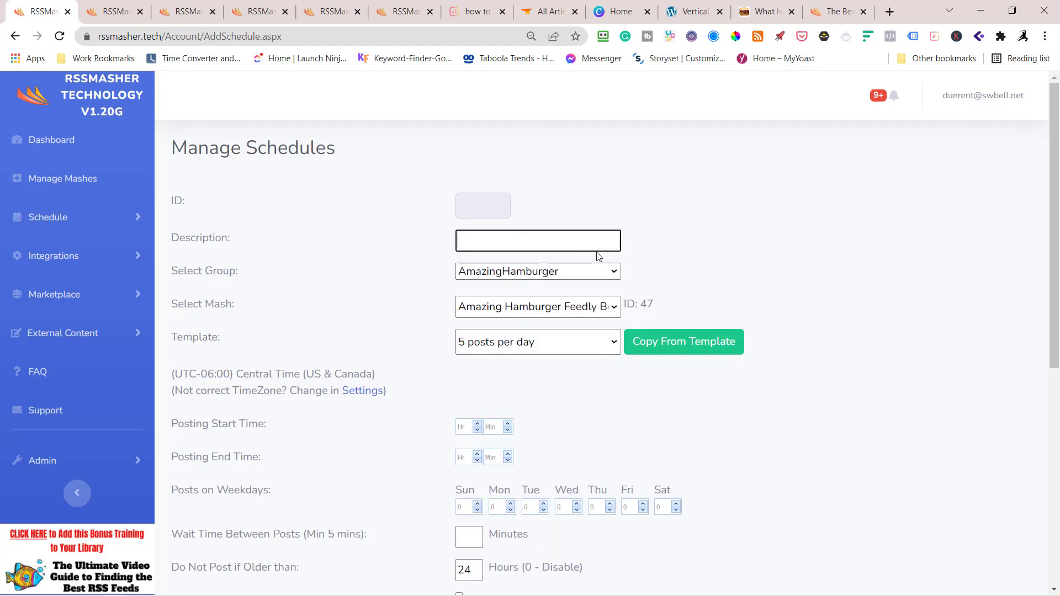
{"action": "type", "text": "How to Cook a St"}
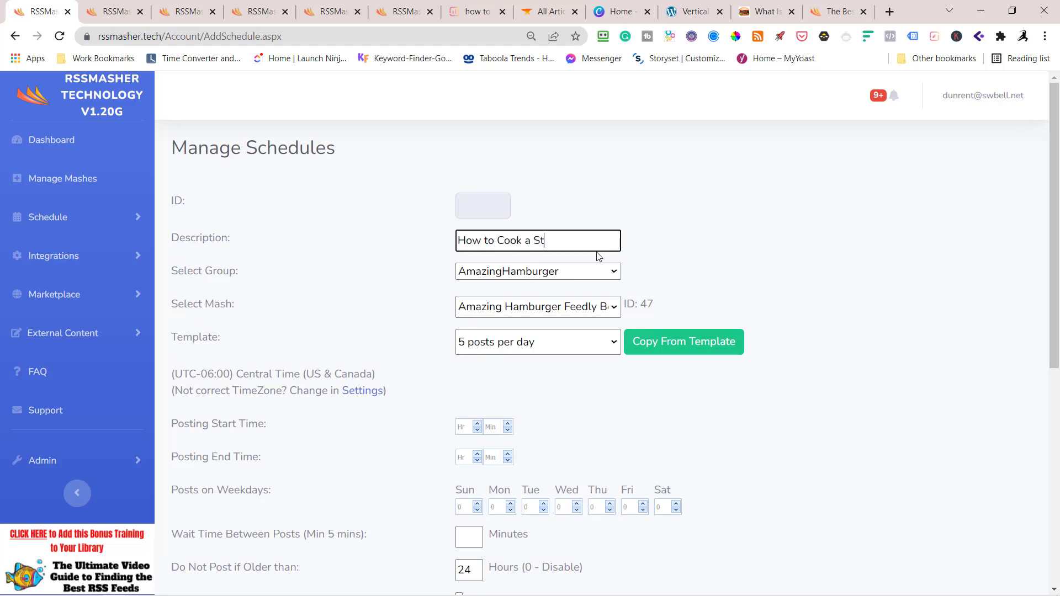
{"action": "type", "text": "eak (AF"}
{"action": "left_click", "coordinate": [614, 307]}
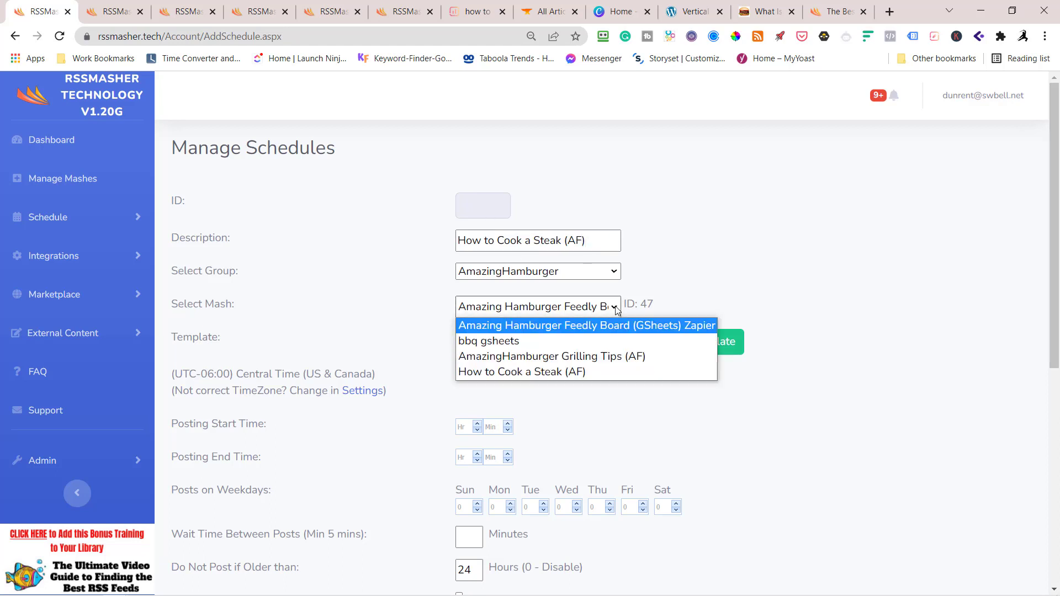
{"action": "left_click", "coordinate": [557, 373]}
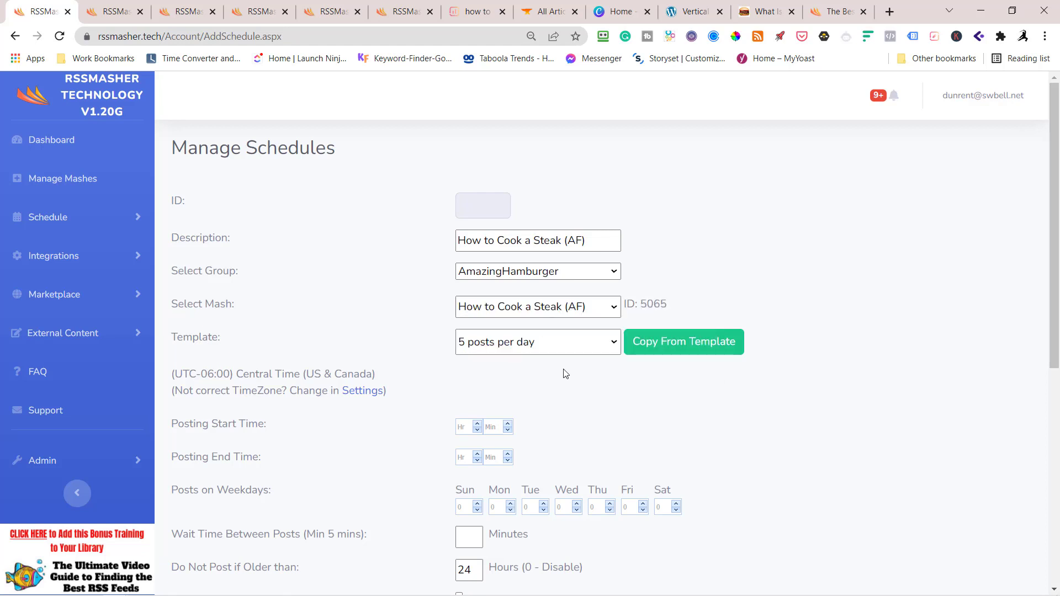
Step: Copy the schedule settings from the template AF Posting 2 per wkday 1 per SatSun
{"action": "left_click", "coordinate": [606, 347]}
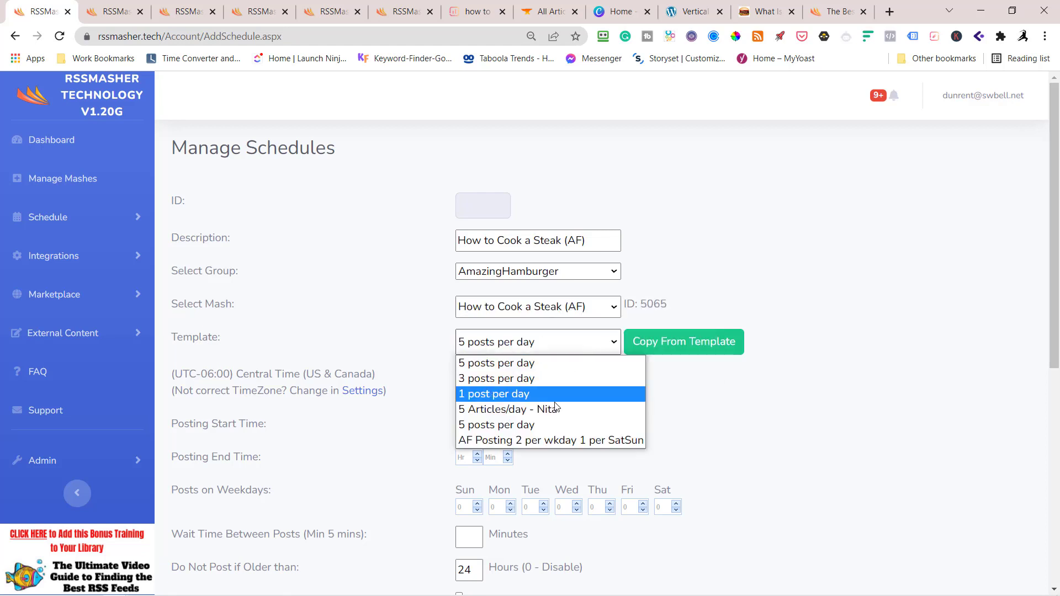
{"action": "left_click", "coordinate": [553, 441]}
{"action": "left_click", "coordinate": [650, 346]}
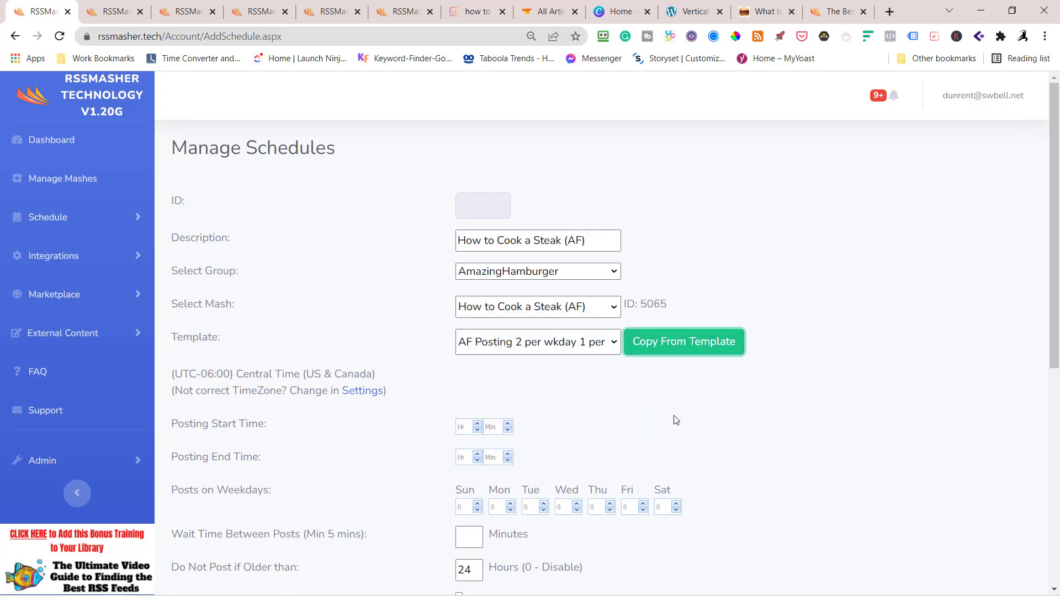
Step: Set the posting start time to hour 9, minute 11 and the posting end hour to 18
{"action": "scroll", "coordinate": [673, 386], "scroll_direction": "down", "scroll_amount": 5}
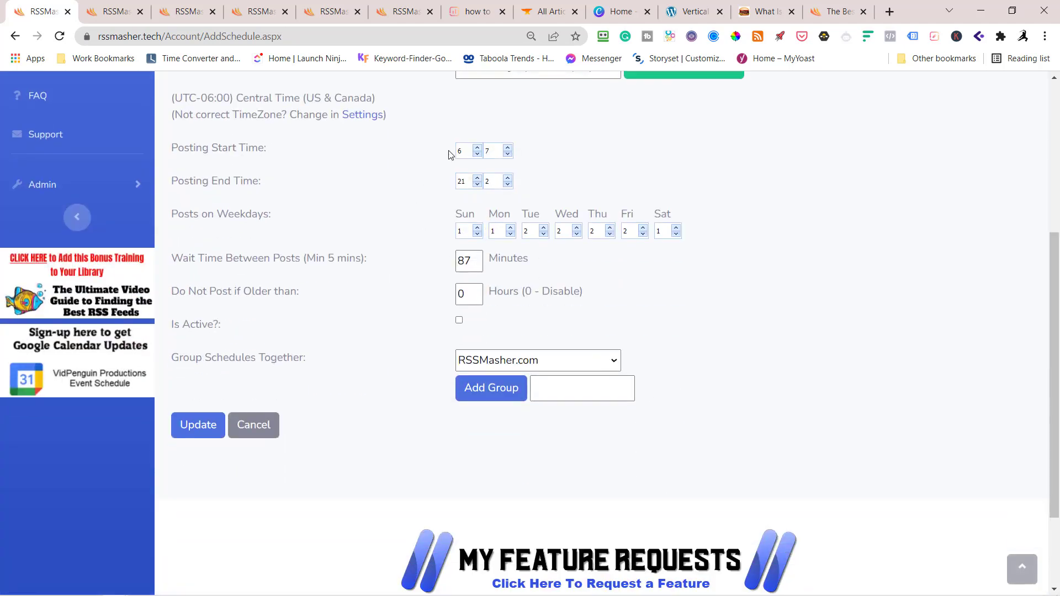
{"action": "left_click", "coordinate": [476, 148]}
{"action": "left_click", "coordinate": [477, 147]}
{"action": "left_click", "coordinate": [477, 148]}
{"action": "left_click", "coordinate": [507, 148]}
{"action": "left_click", "coordinate": [507, 147]}
{"action": "left_click", "coordinate": [507, 148]}
{"action": "left_click", "coordinate": [477, 184]}
{"action": "left_click", "coordinate": [477, 184]}
{"action": "left_click", "coordinate": [476, 184]}
Step: Set the wait time between posts to 64 minutes, make the schedule active, and save it
{"action": "double_click", "coordinate": [468, 260]}
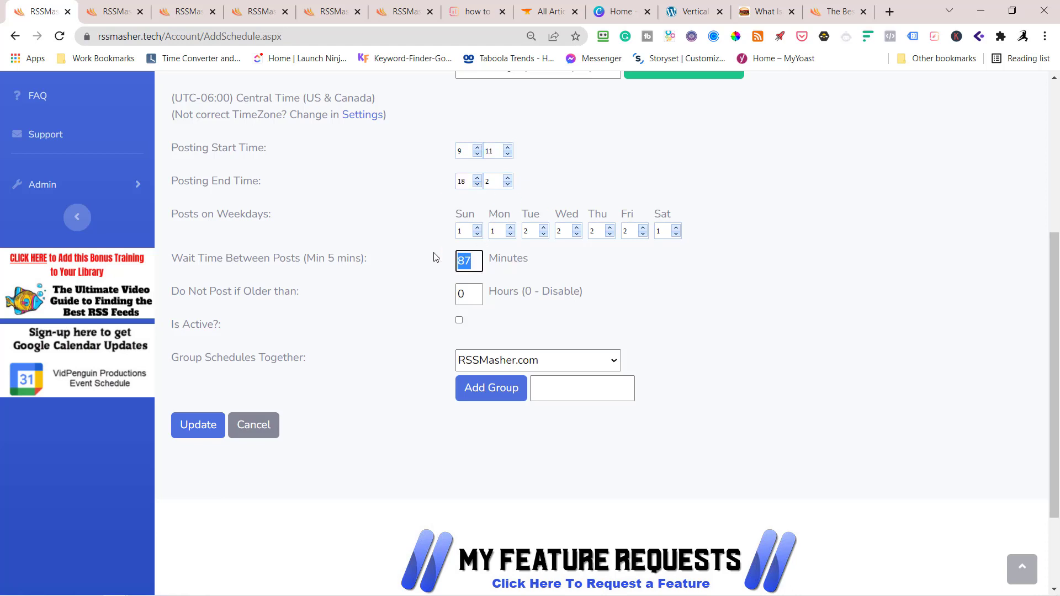
{"action": "type", "text": "64"}
{"action": "left_click", "coordinate": [458, 320]}
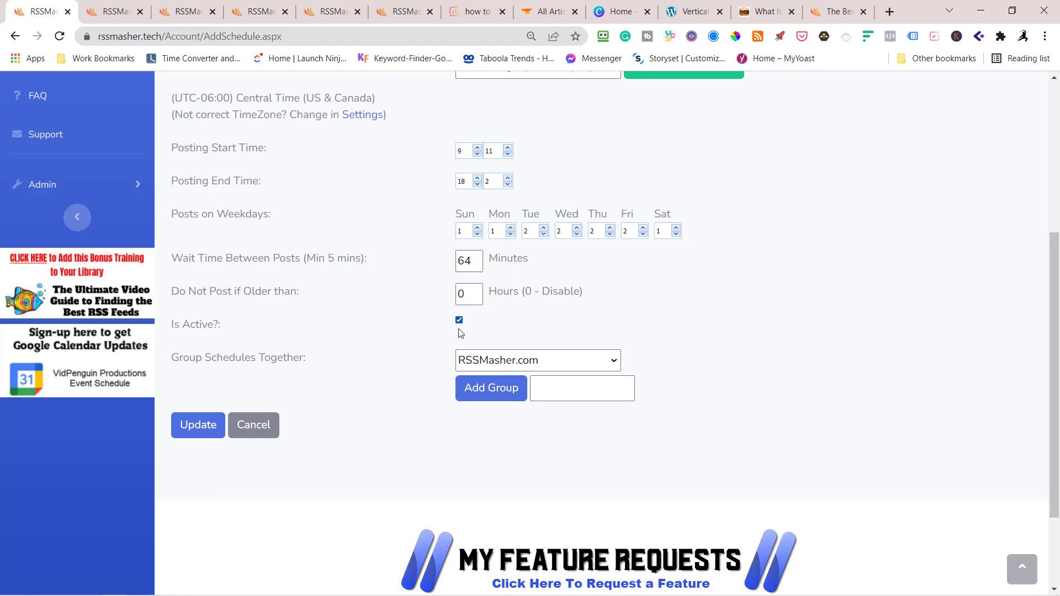
{"action": "left_click", "coordinate": [216, 431]}
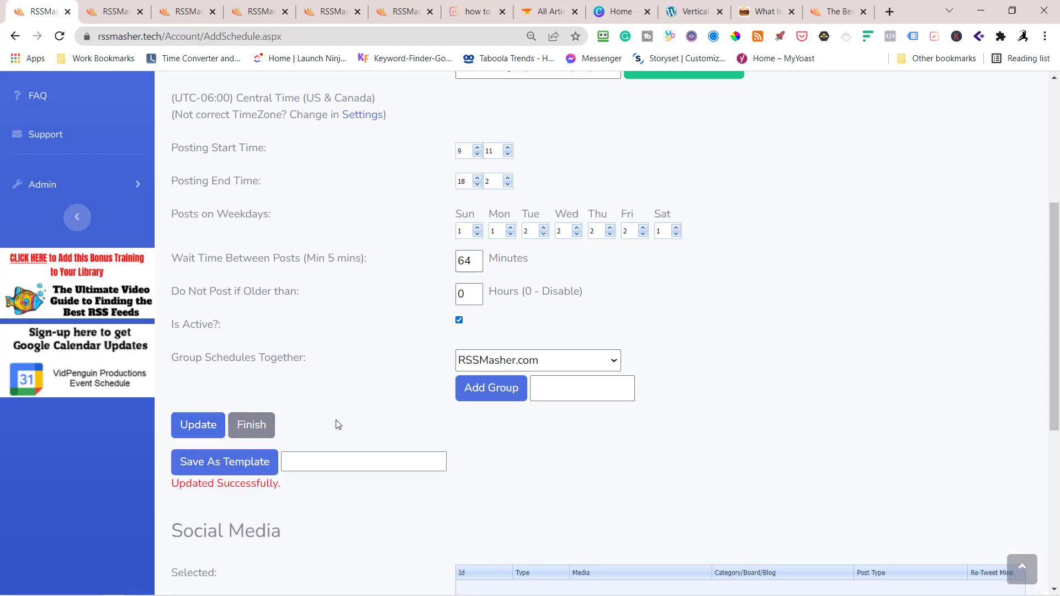
Step: Group the schedule under AmazingHamburger and update it
{"action": "left_click", "coordinate": [509, 360]}
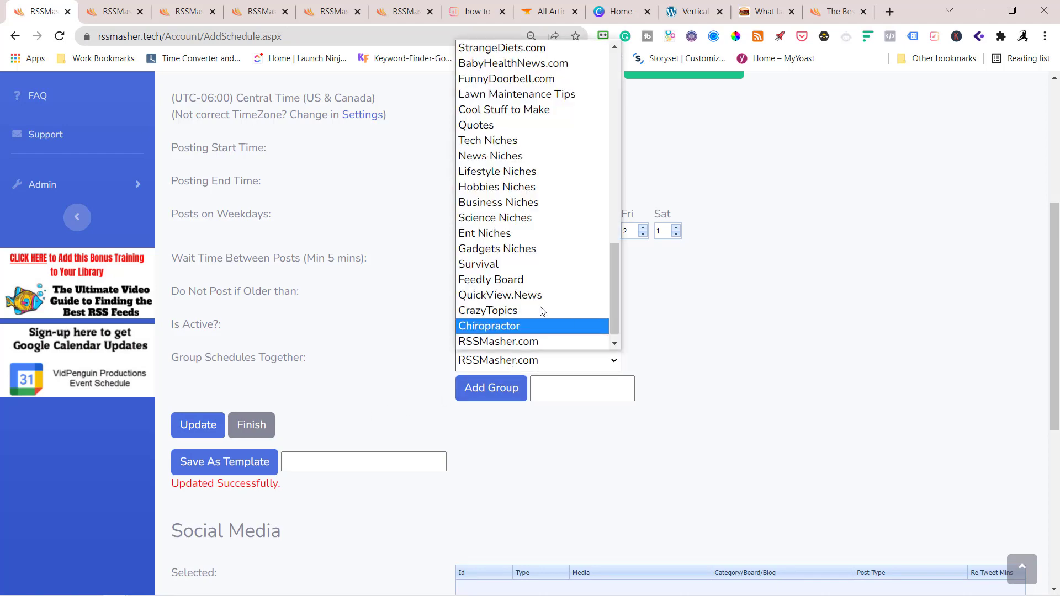
{"action": "scroll", "coordinate": [539, 291], "scroll_direction": "up", "scroll_amount": 5}
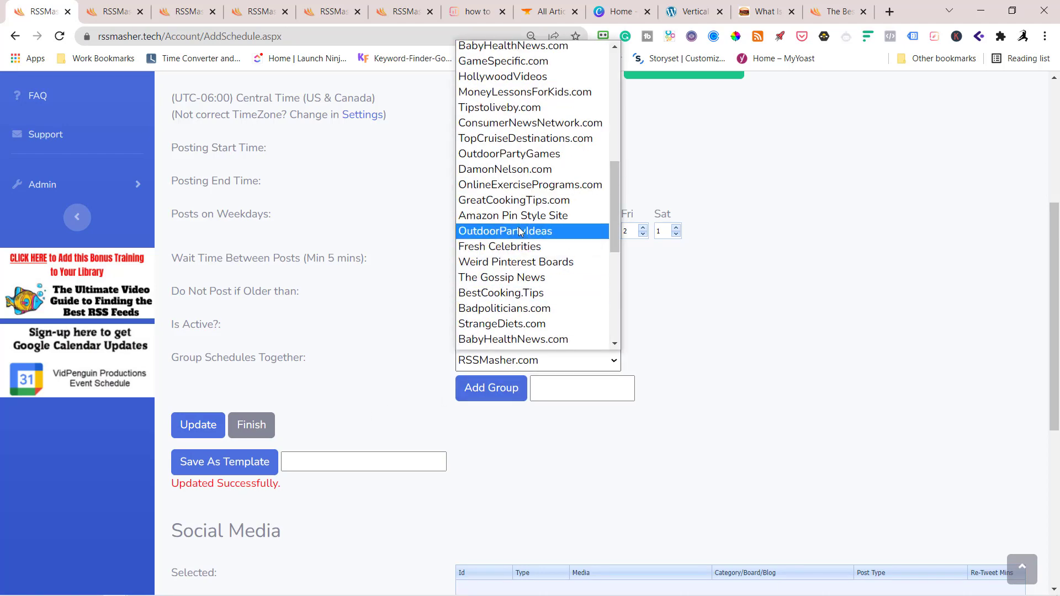
{"action": "scroll", "coordinate": [601, 215], "scroll_direction": "up", "scroll_amount": 7}
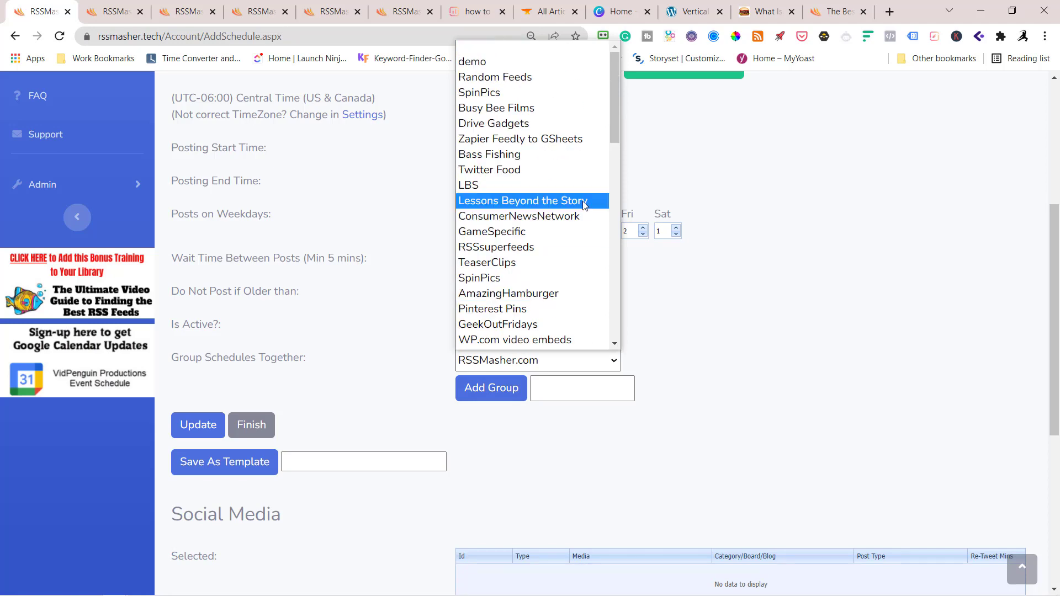
{"action": "left_click", "coordinate": [503, 303]}
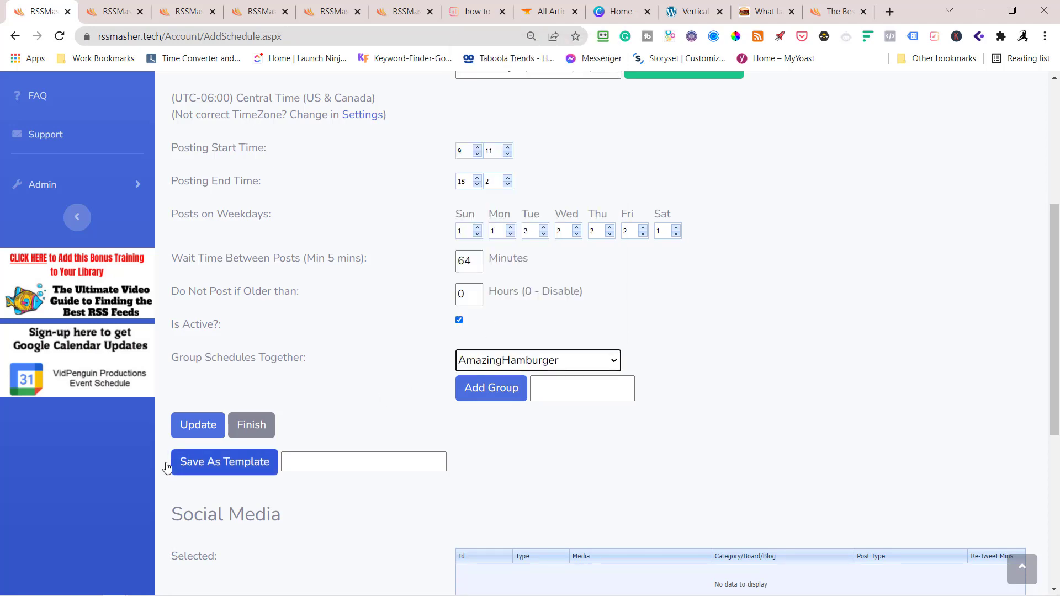
{"action": "left_click", "coordinate": [189, 429]}
Step: Start a new social media entry for the schedule with type Wordpress and media AmazingHamburger.com (self-hosted WP)
{"action": "scroll", "coordinate": [338, 442], "scroll_direction": "down", "scroll_amount": 6}
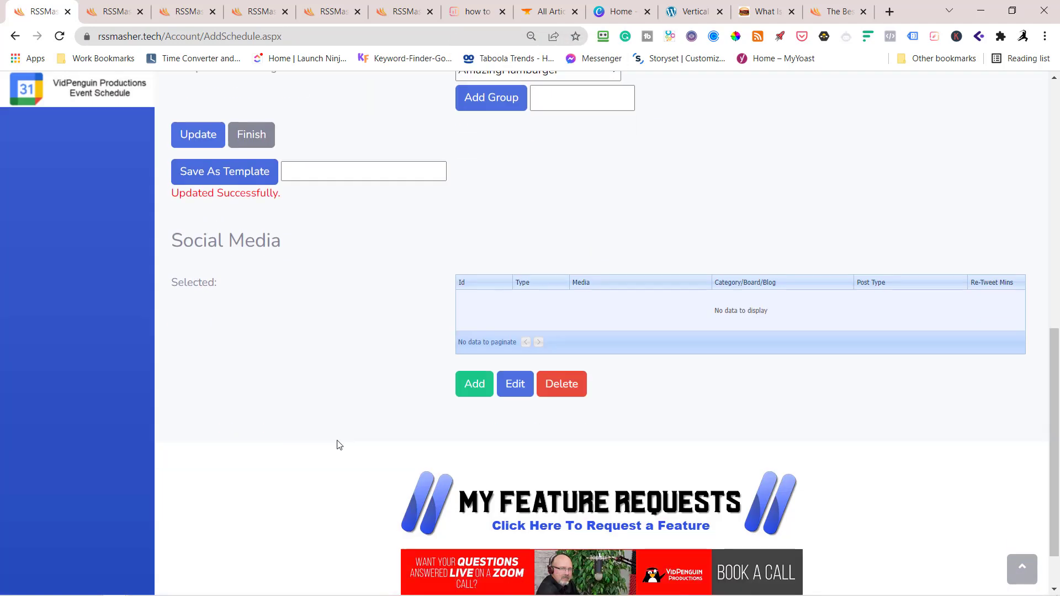
{"action": "scroll", "coordinate": [470, 313], "scroll_direction": "up", "scroll_amount": 5}
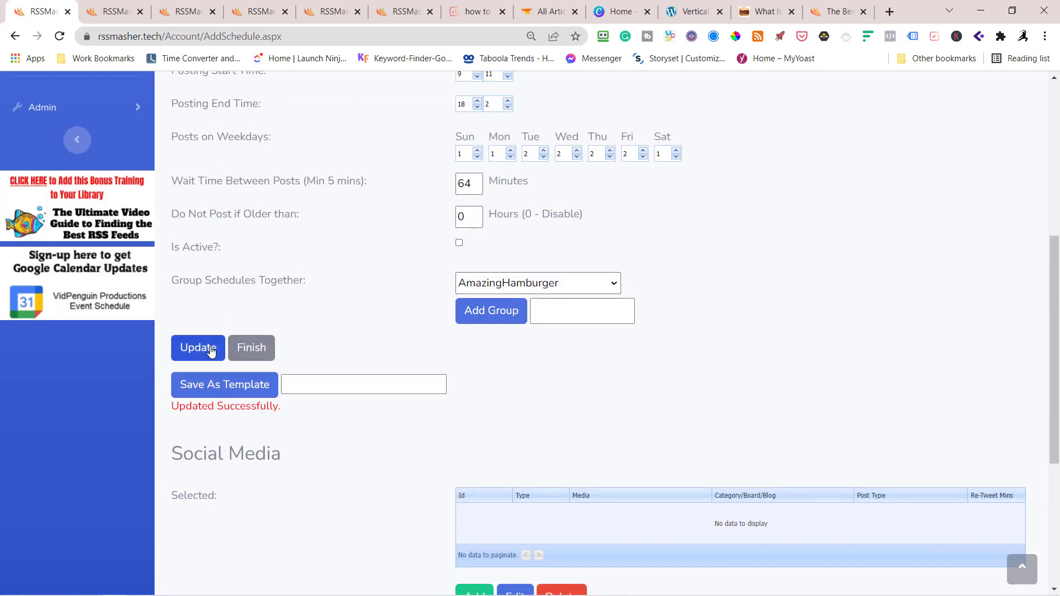
{"action": "scroll", "coordinate": [363, 364], "scroll_direction": "down", "scroll_amount": 5}
{"action": "left_click", "coordinate": [484, 325]}
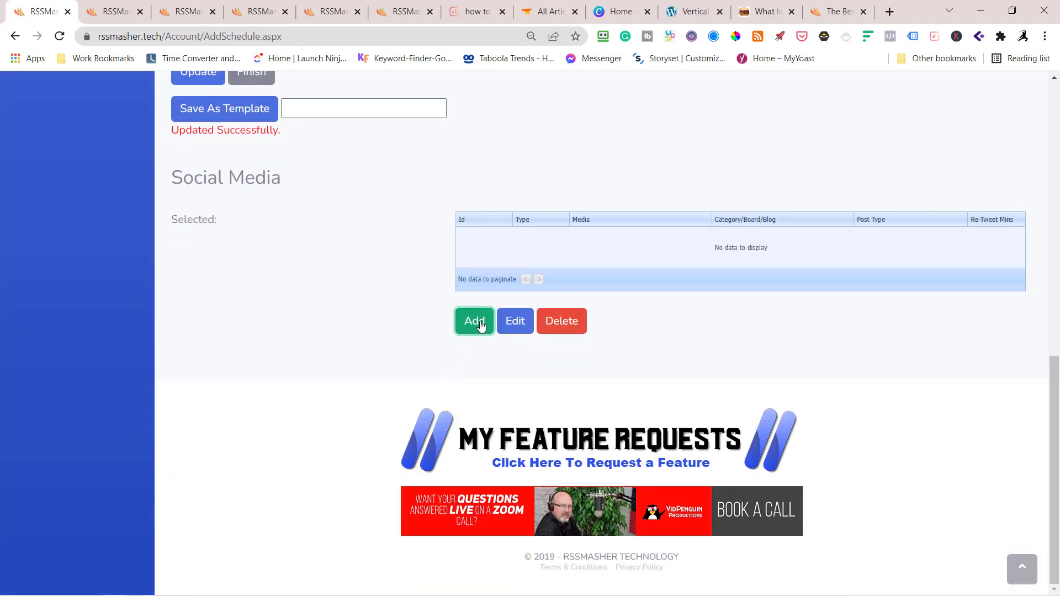
{"action": "left_click", "coordinate": [579, 392]}
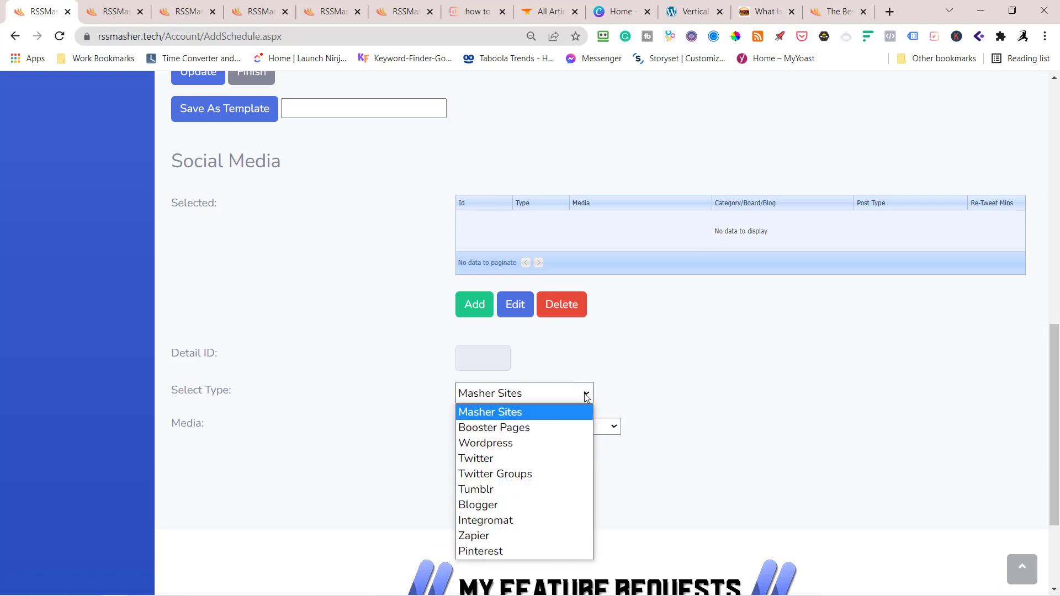
{"action": "left_click", "coordinate": [508, 443]}
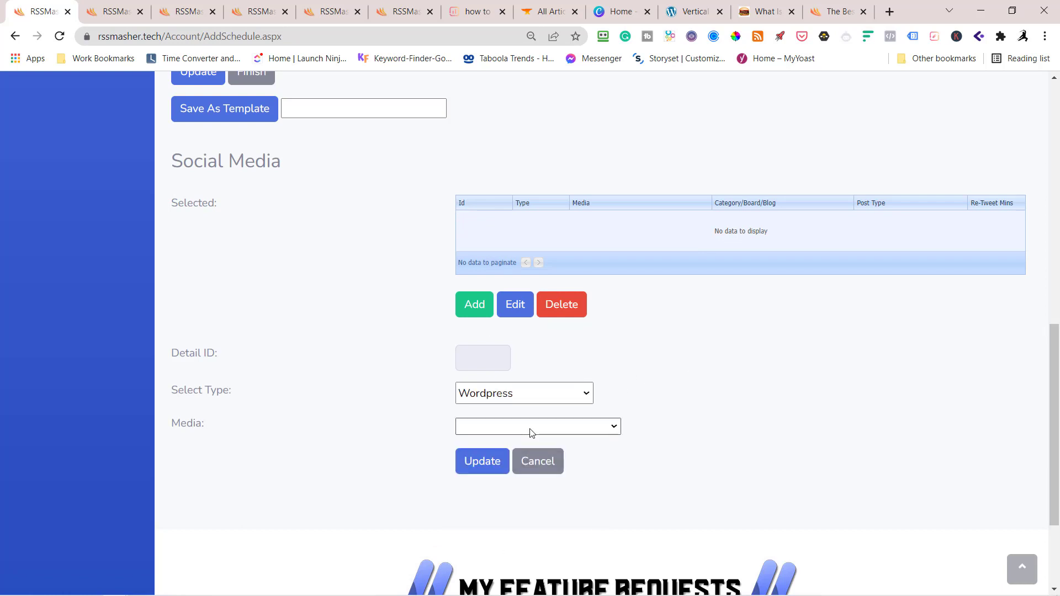
{"action": "left_click", "coordinate": [531, 432]}
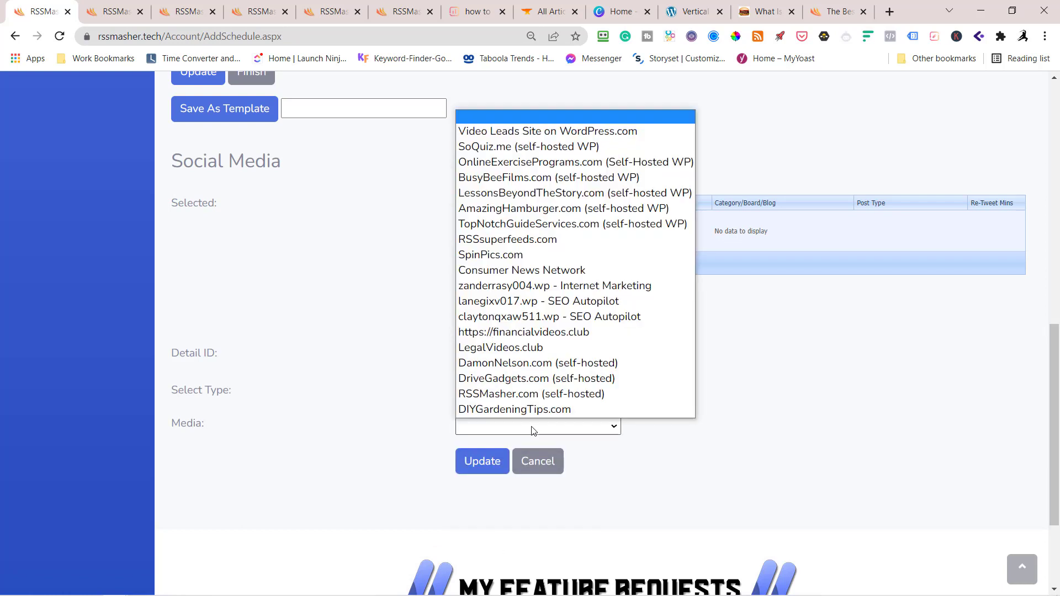
{"action": "left_click", "coordinate": [537, 212]}
Step: Choose the Cooking Tips category and enable using the first image as featured image, uploading all images, and posting content
{"action": "scroll", "coordinate": [718, 370], "scroll_direction": "down", "scroll_amount": 5}
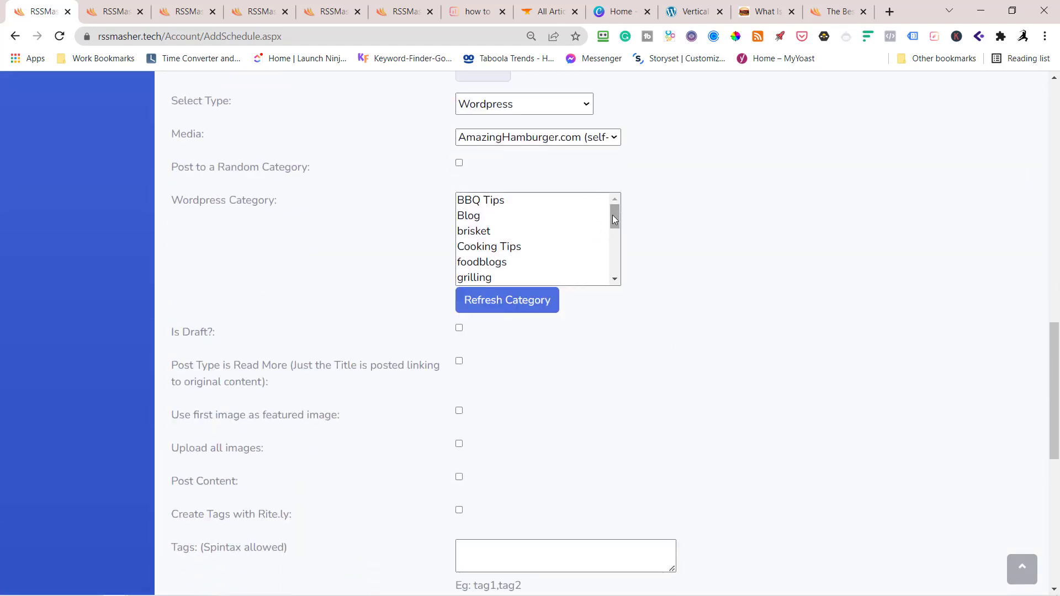
{"action": "mouse_move", "coordinate": [617, 214]}
{"action": "left_mouse_down"}
{"action": "mouse_move", "coordinate": [614, 282]}
{"action": "mouse_move", "coordinate": [611, 220]}
{"action": "left_mouse_up"}
{"action": "left_click", "coordinate": [502, 220]}
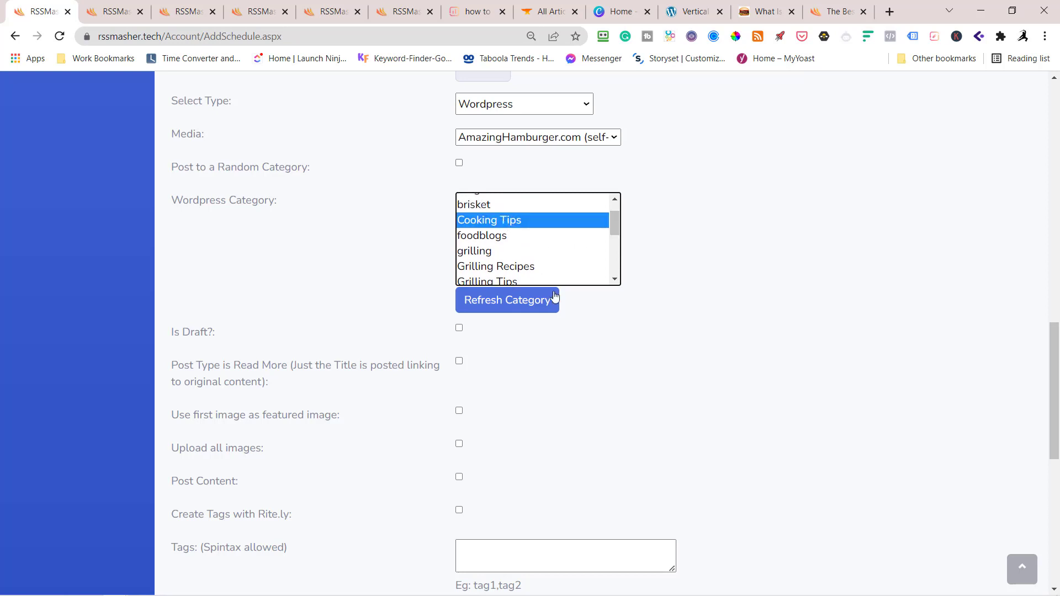
{"action": "left_click", "coordinate": [459, 411]}
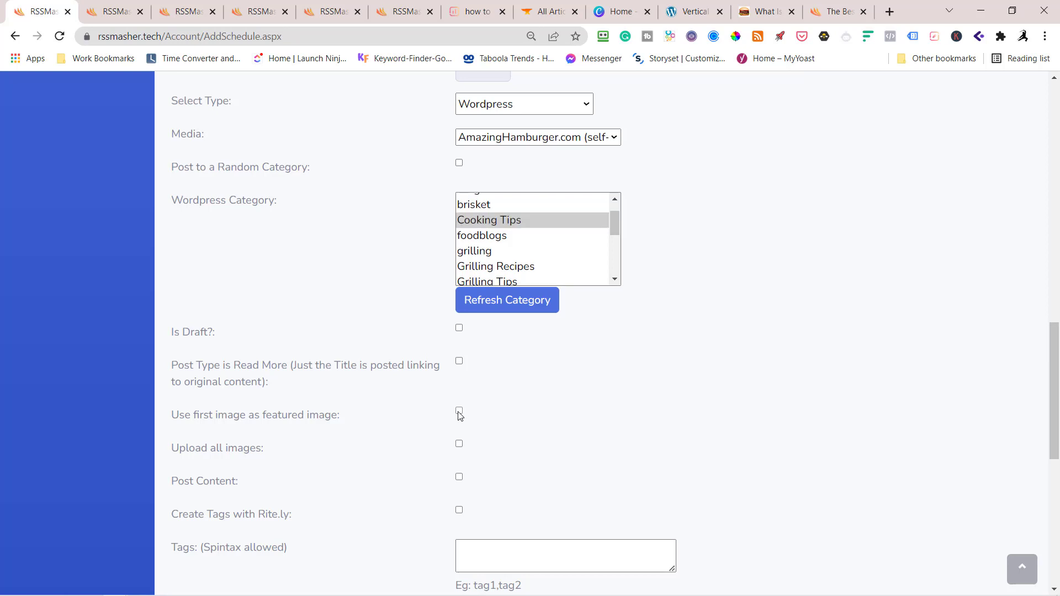
{"action": "left_click", "coordinate": [458, 445]}
{"action": "left_click", "coordinate": [459, 477]}
Step: Enable creating 2 tags with Rite.ly and enter the tags "Cooking Tips, How to Cook Steaks"
{"action": "scroll", "coordinate": [560, 471], "scroll_direction": "down", "scroll_amount": 2}
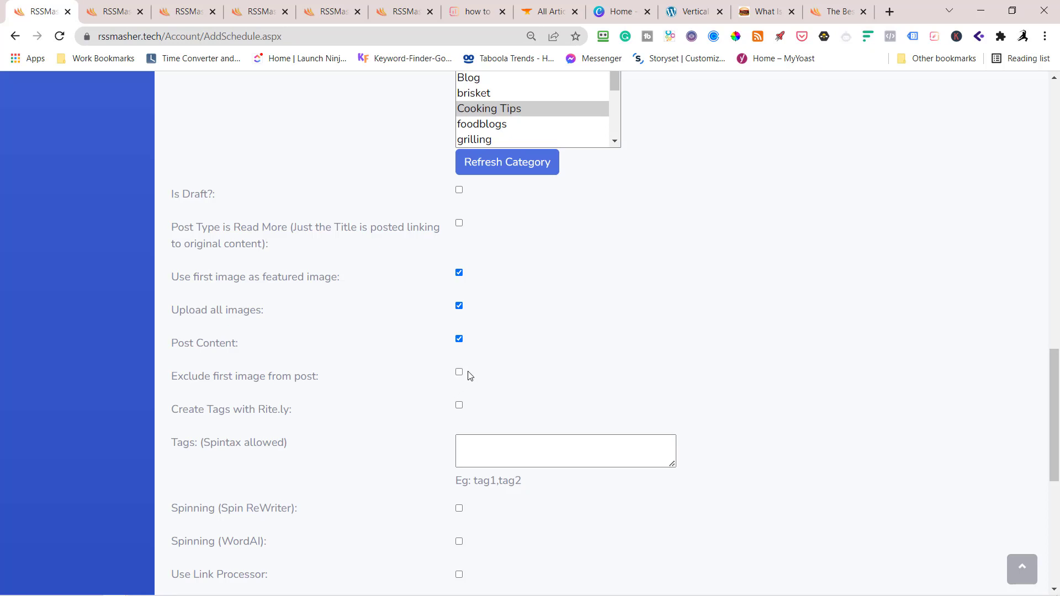
{"action": "left_click", "coordinate": [459, 406]}
{"action": "left_click", "coordinate": [466, 446]}
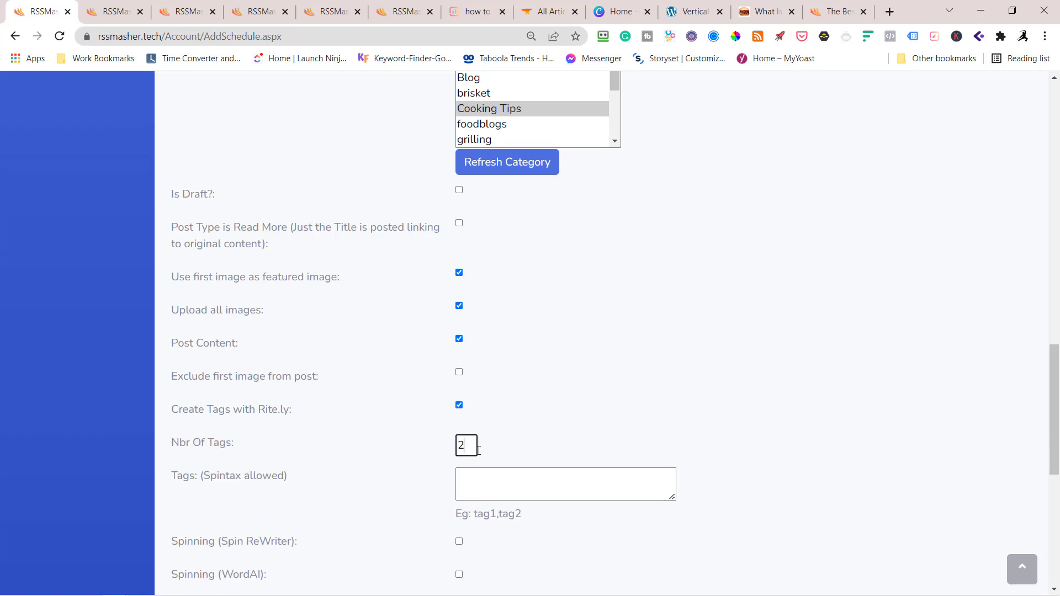
{"action": "scroll", "coordinate": [478, 449], "scroll_direction": "down", "scroll_amount": 5}
{"action": "left_click", "coordinate": [491, 207]}
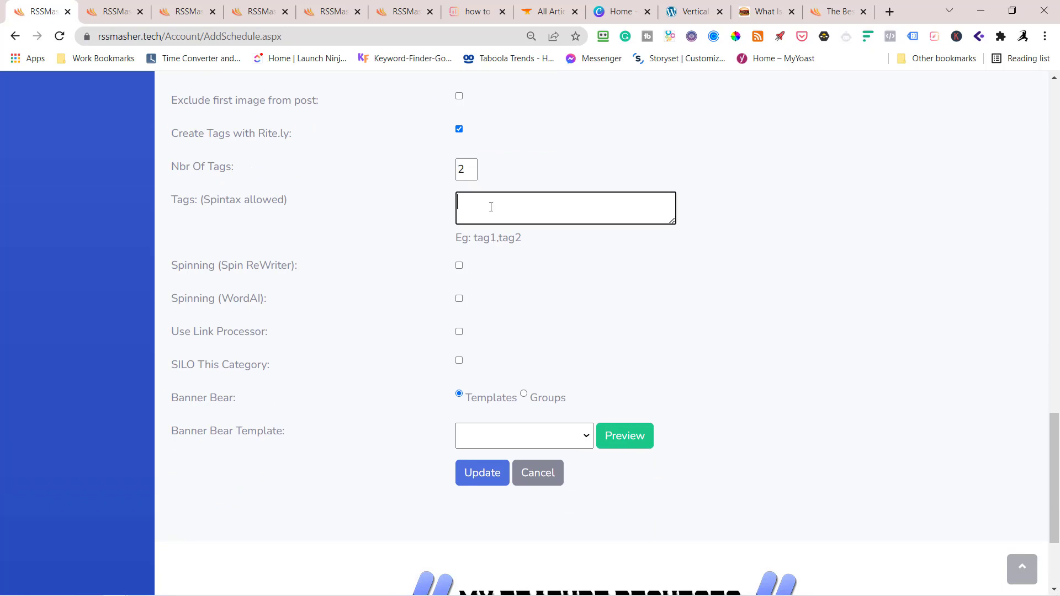
{"action": "type", "text": "Cooking Tui"}
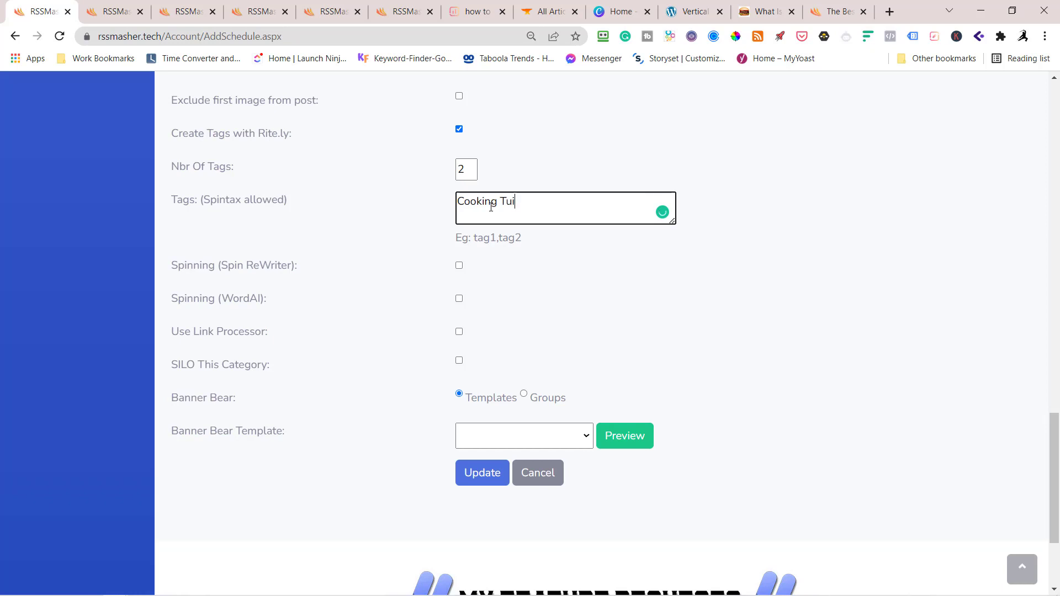
{"action": "key", "text": "BackSpace"}
{"action": "key", "text": "BackSpace"}
{"action": "type", "text": "ips, How to Cook Steaks"}
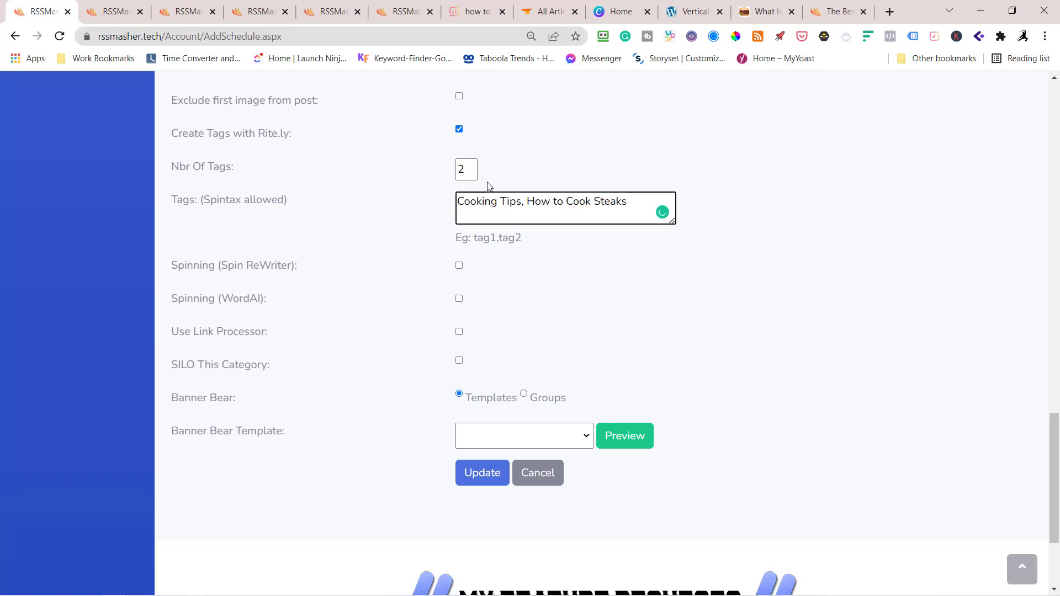
Step: Enable the link processor and SILO for the category, choose the Banner Bear template Smart Crop 16:9 (1200x630), and save the Wordpress entry
{"action": "left_click", "coordinate": [458, 331]}
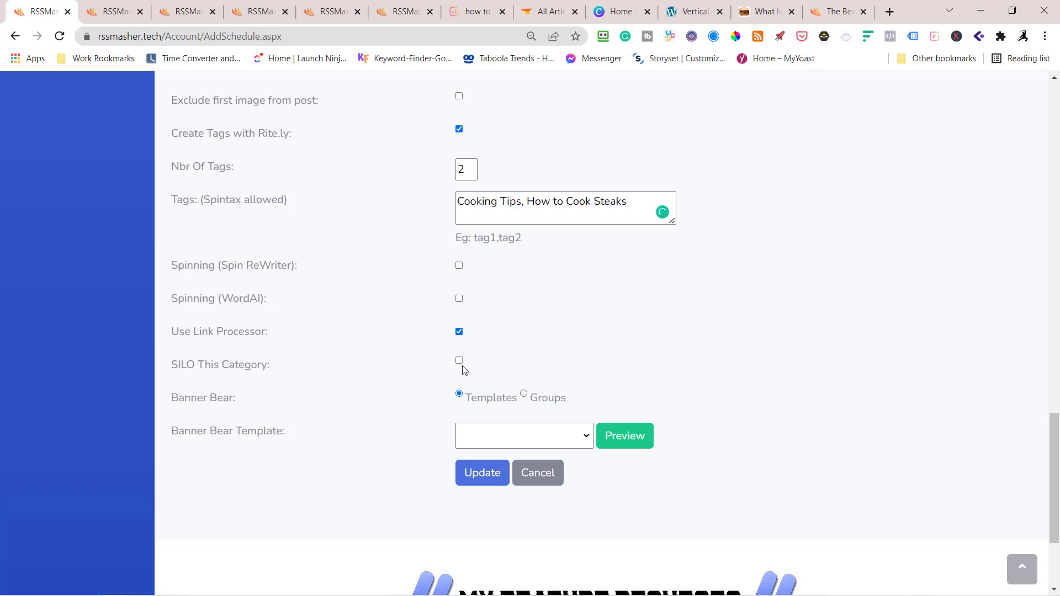
{"action": "left_click", "coordinate": [458, 360]}
{"action": "left_click", "coordinate": [539, 439]}
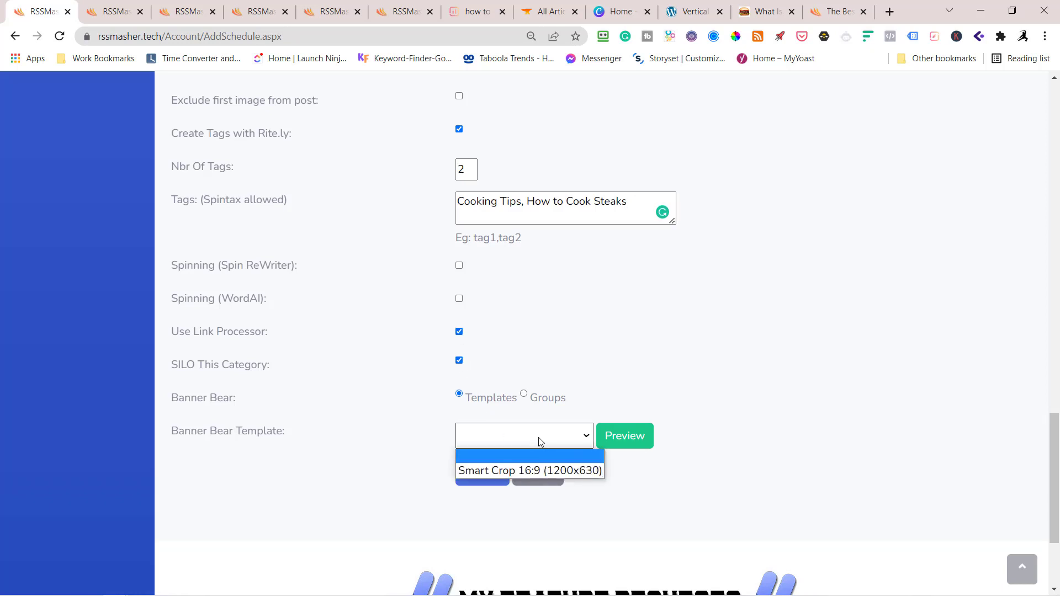
{"action": "left_click", "coordinate": [538, 466]}
{"action": "left_click", "coordinate": [482, 473]}
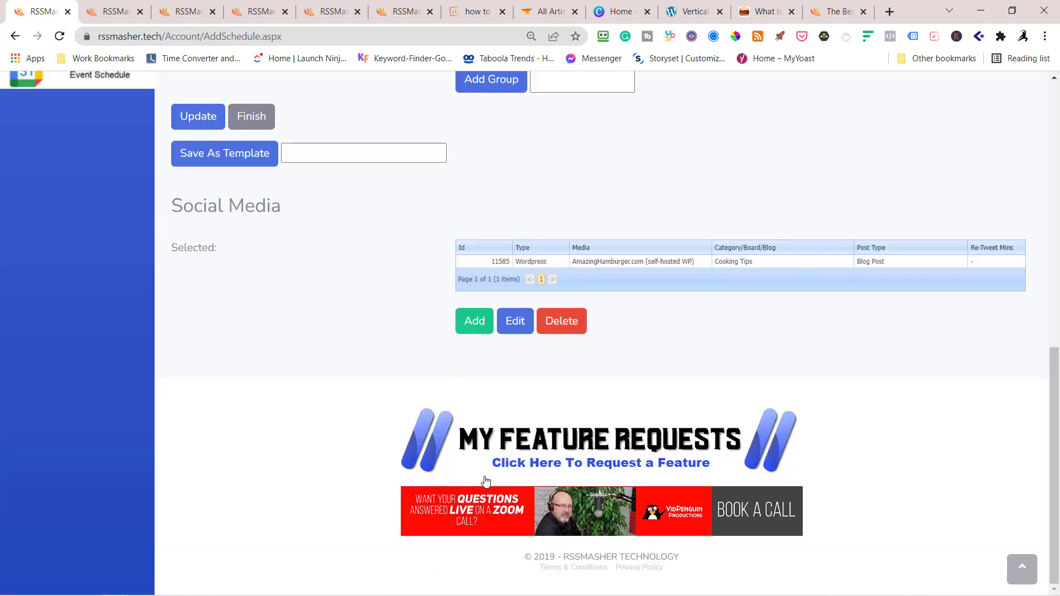
Step: Start another social media entry with type Masher Sites and media QuickView.News
{"action": "left_click", "coordinate": [473, 324]}
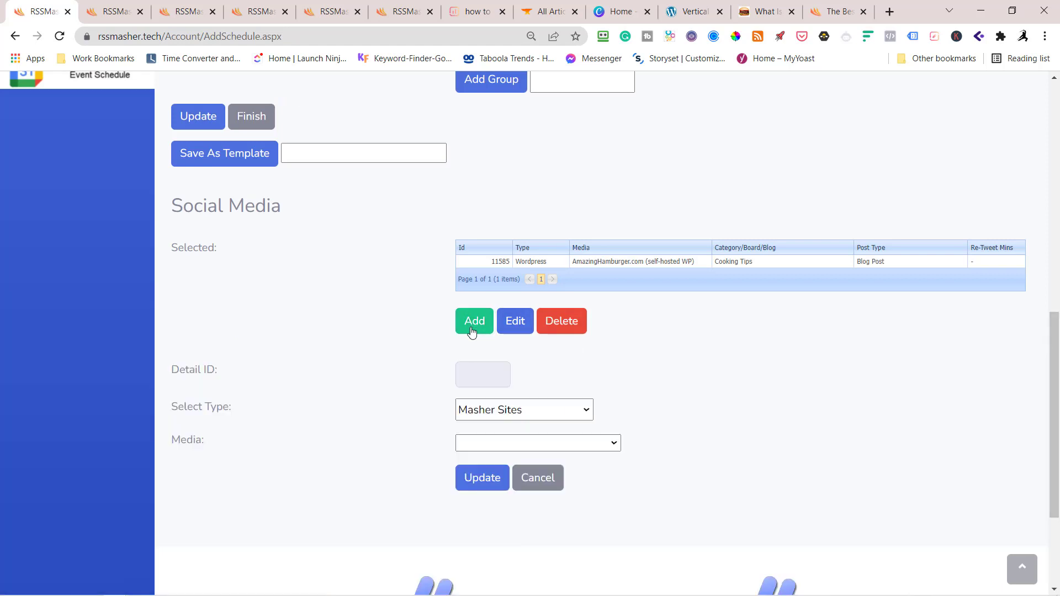
{"action": "left_click", "coordinate": [565, 411]}
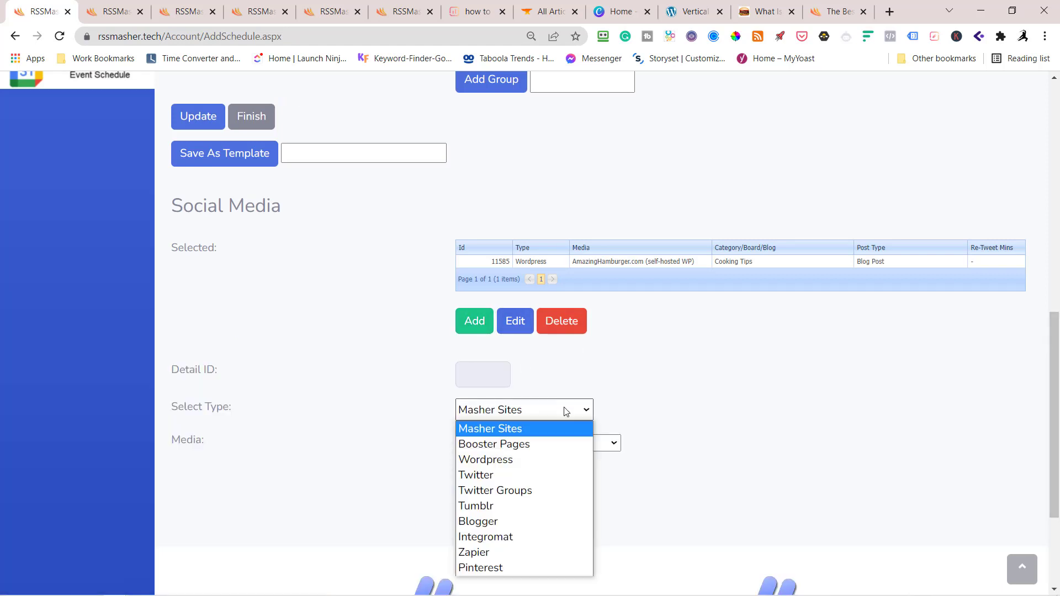
{"action": "scroll", "coordinate": [752, 303], "scroll_direction": "down", "scroll_amount": 2}
{"action": "left_click", "coordinate": [522, 271]}
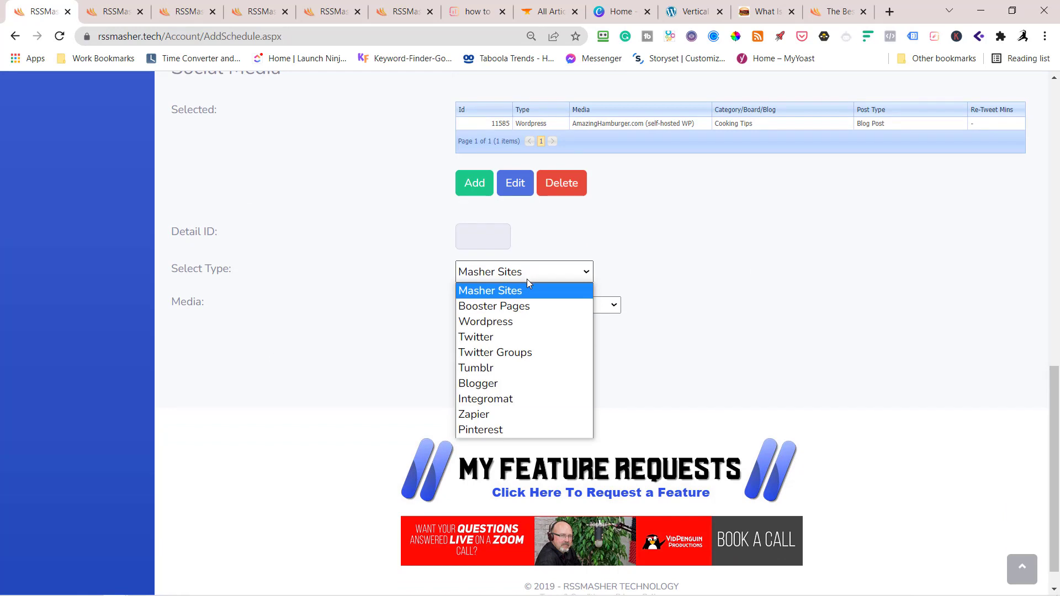
{"action": "left_click", "coordinate": [518, 285]}
{"action": "left_click", "coordinate": [530, 303]}
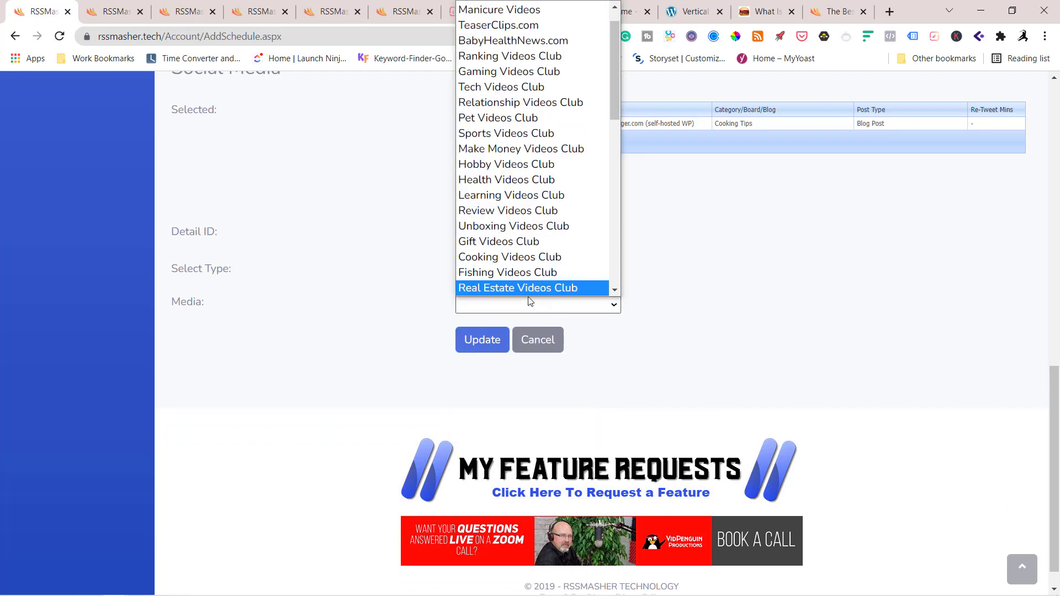
{"action": "scroll", "coordinate": [544, 282], "scroll_direction": "down", "scroll_amount": 1}
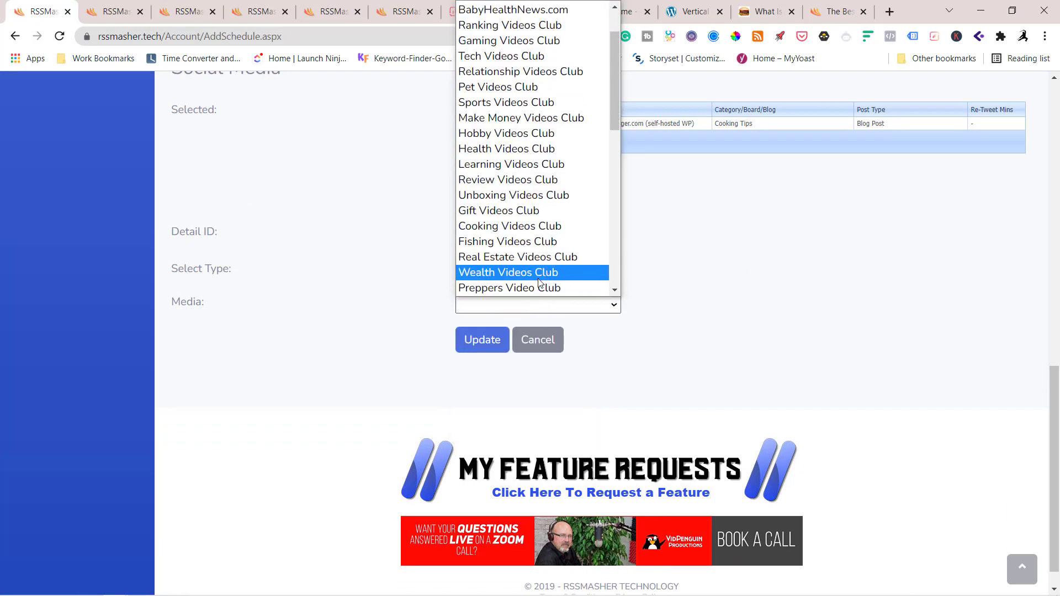
{"action": "scroll", "coordinate": [540, 283], "scroll_direction": "down", "scroll_amount": 5}
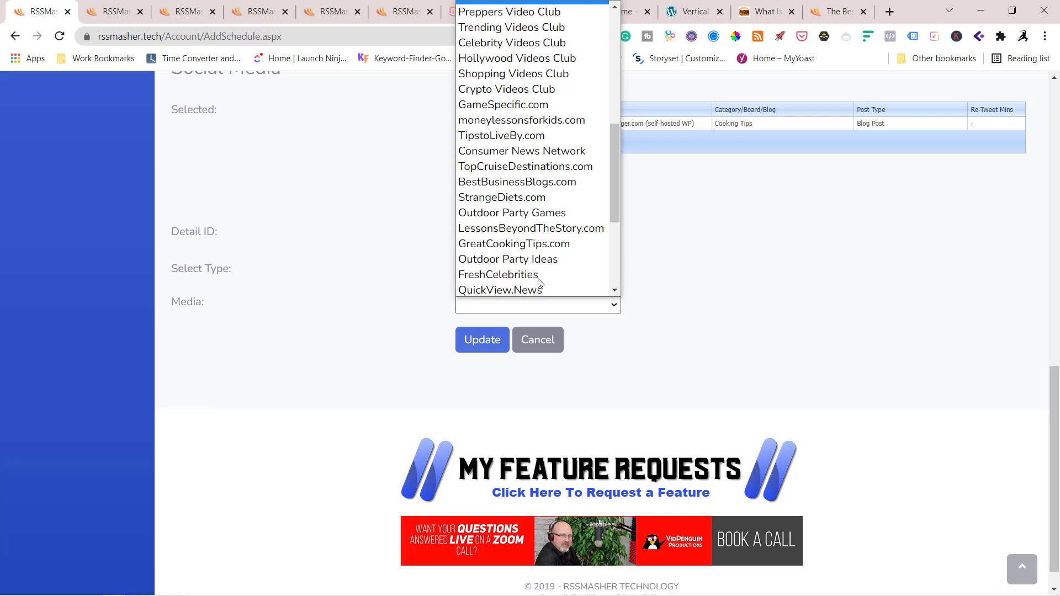
{"action": "left_click", "coordinate": [531, 288]}
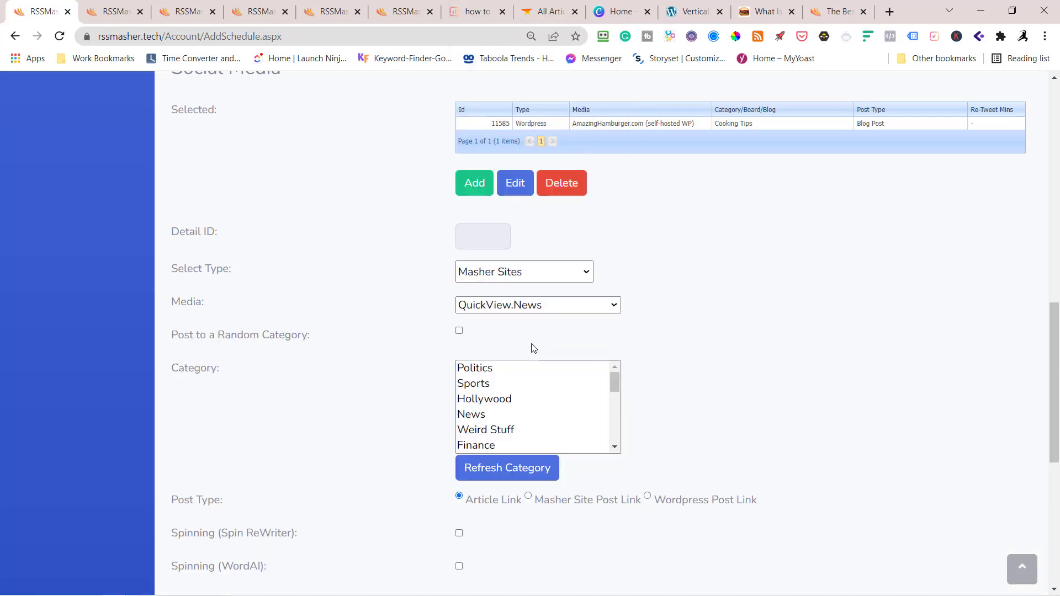
Step: Set the QuickView.News entry to the Cooking category with post type Wordpress Post Link and link processor enabled, and save it
{"action": "scroll", "coordinate": [556, 335], "scroll_direction": "down", "scroll_amount": 3}
{"action": "left_click_drag", "start_coordinate": [614, 244], "coordinate": [615, 278]}
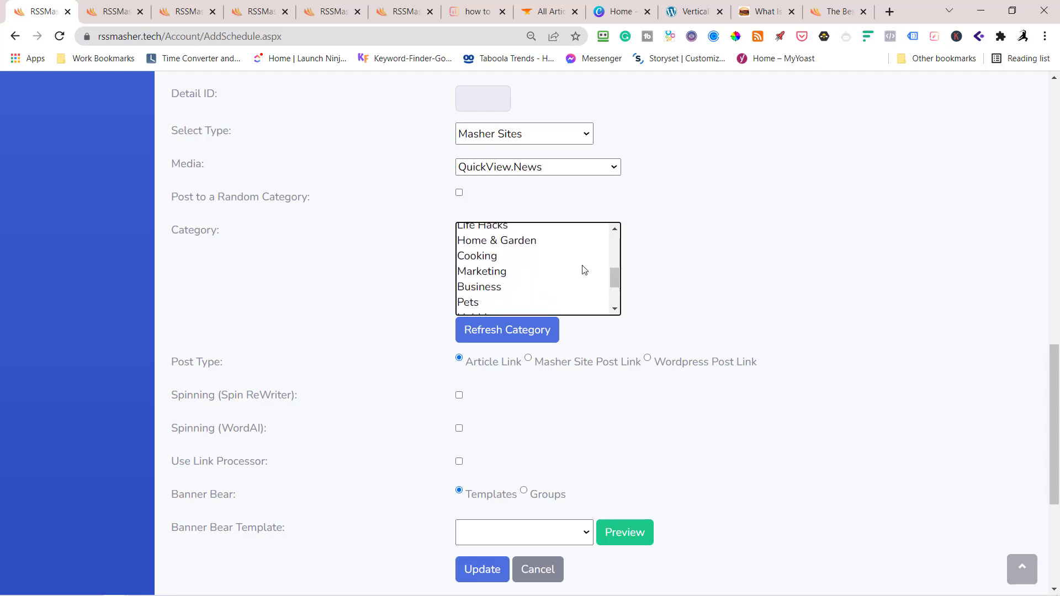
{"action": "left_click", "coordinate": [499, 257]}
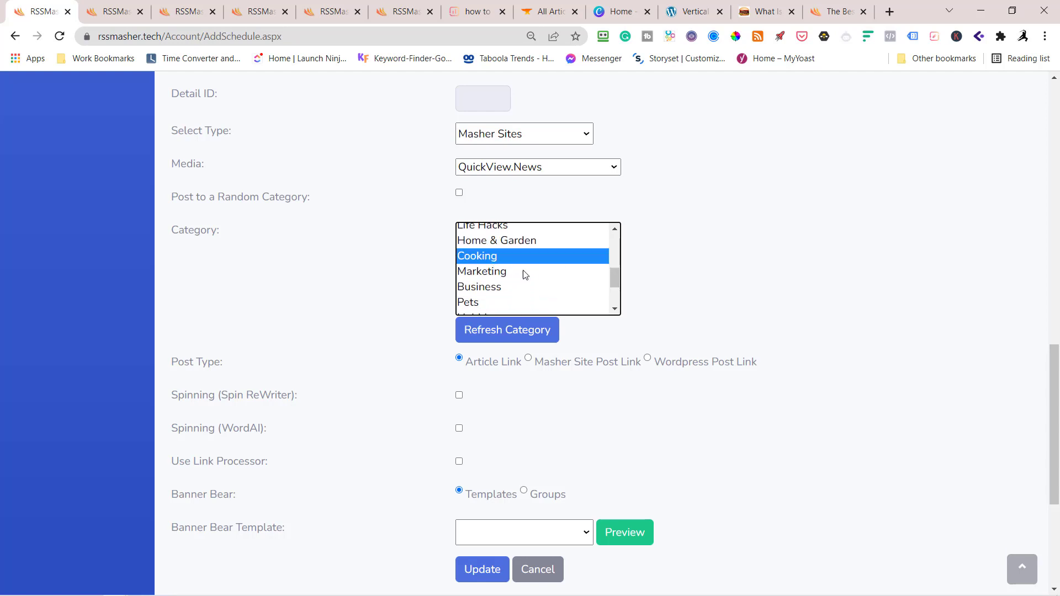
{"action": "left_click", "coordinate": [646, 358]}
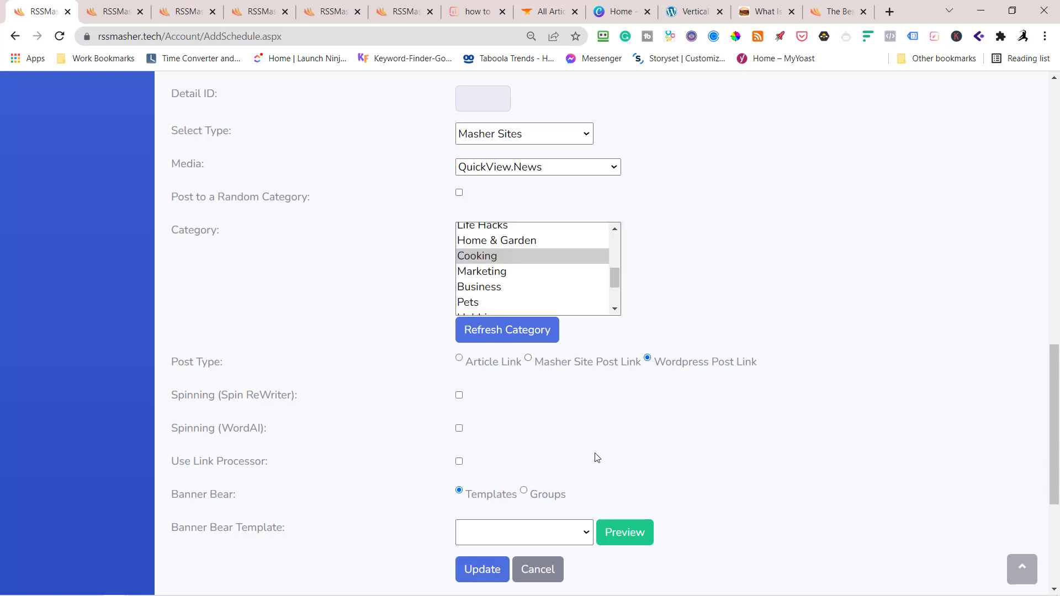
{"action": "left_click", "coordinate": [458, 462]}
{"action": "left_click", "coordinate": [481, 569]}
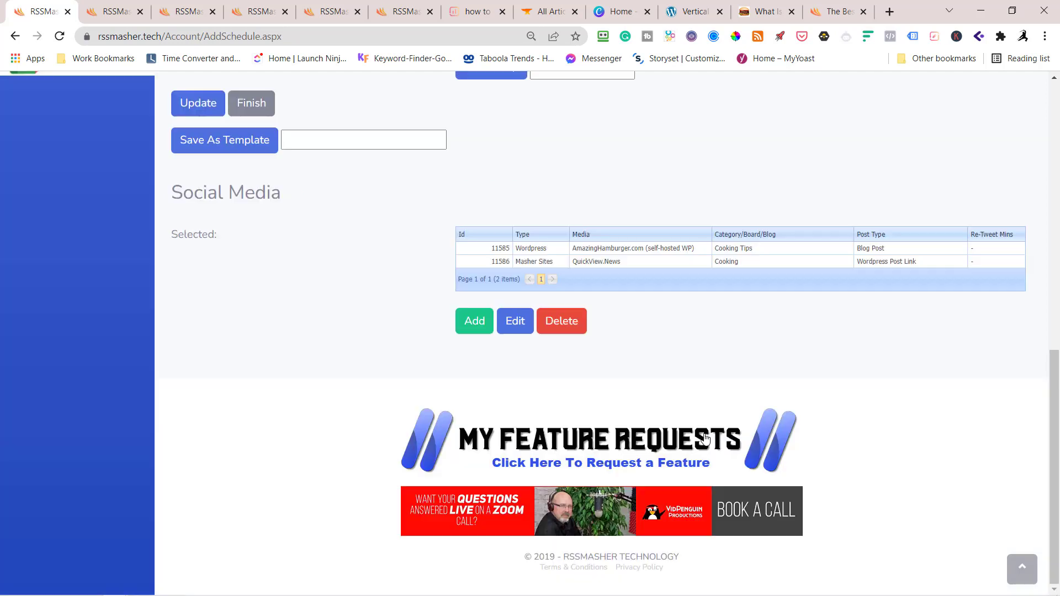
Step: Start another social media entry with type Booster Pages and niche Cooking
{"action": "left_click", "coordinate": [479, 325]}
{"action": "left_click", "coordinate": [570, 410]}
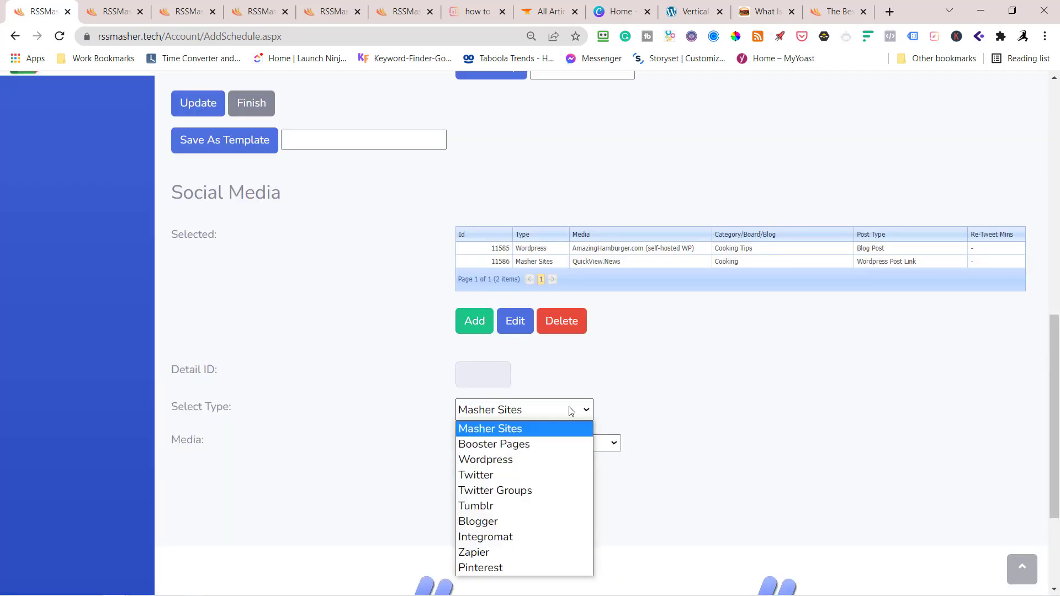
{"action": "left_click", "coordinate": [522, 443]}
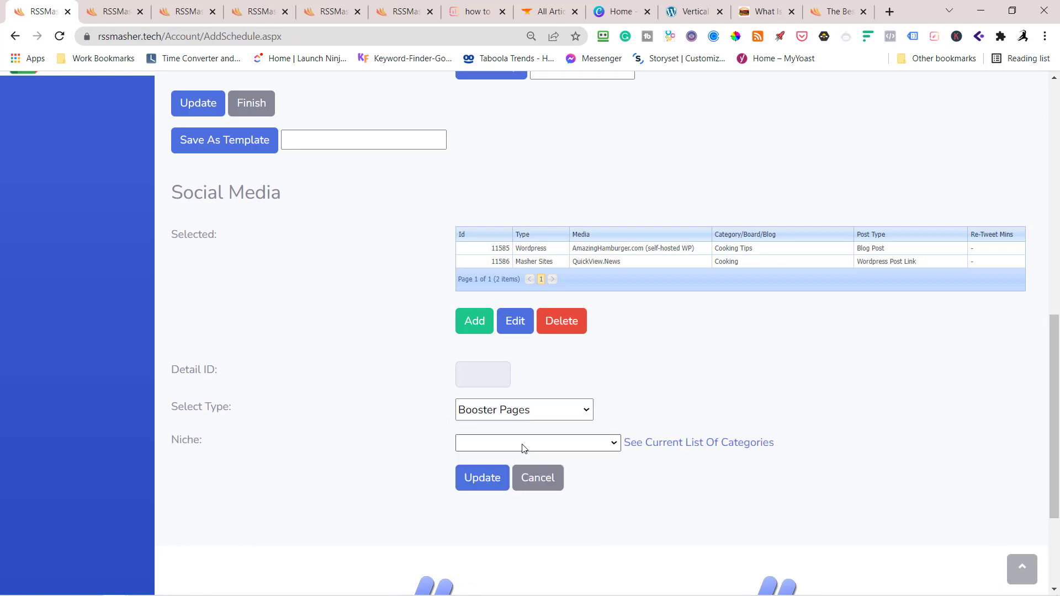
{"action": "left_click", "coordinate": [524, 447]}
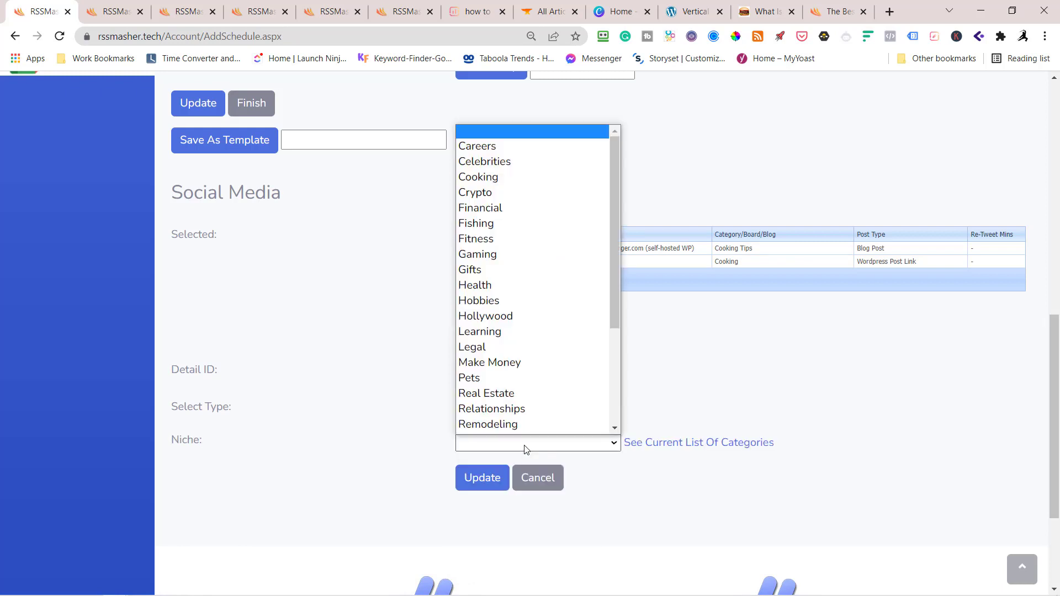
{"action": "scroll", "coordinate": [496, 249], "scroll_direction": "down", "scroll_amount": 1}
{"action": "left_click", "coordinate": [473, 148]}
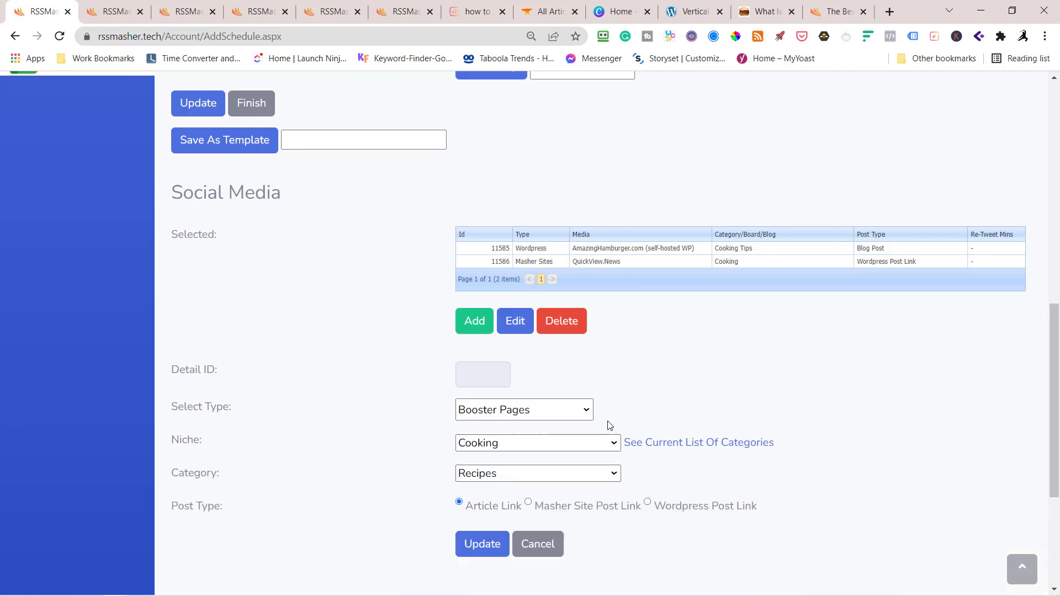
Step: Set the Booster Pages entry to category Cooking Tips and post type Wordpress Post Link, and save it
{"action": "left_click", "coordinate": [591, 474]}
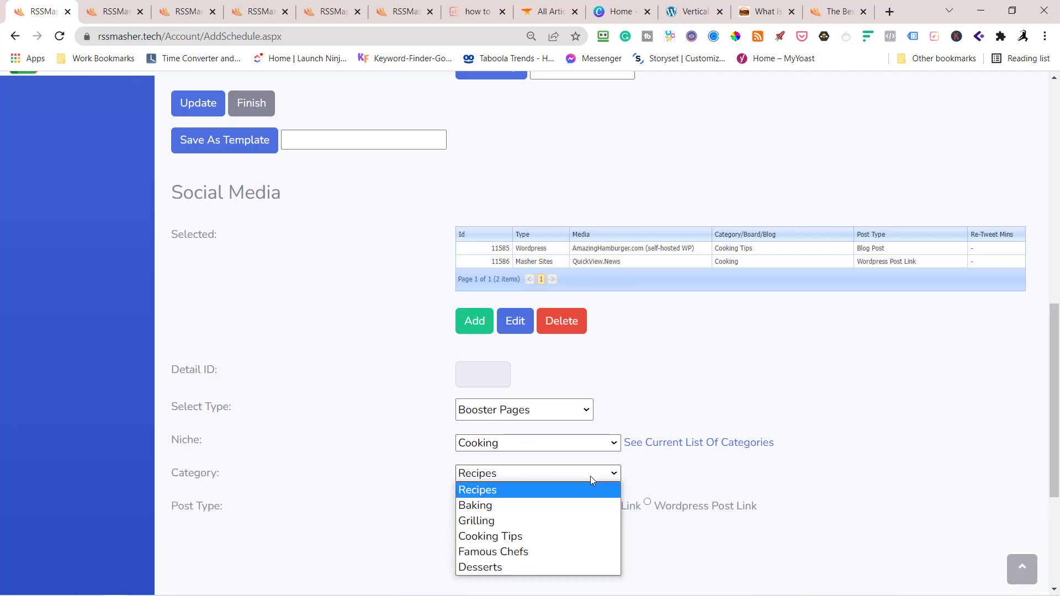
{"action": "left_click", "coordinate": [488, 536]}
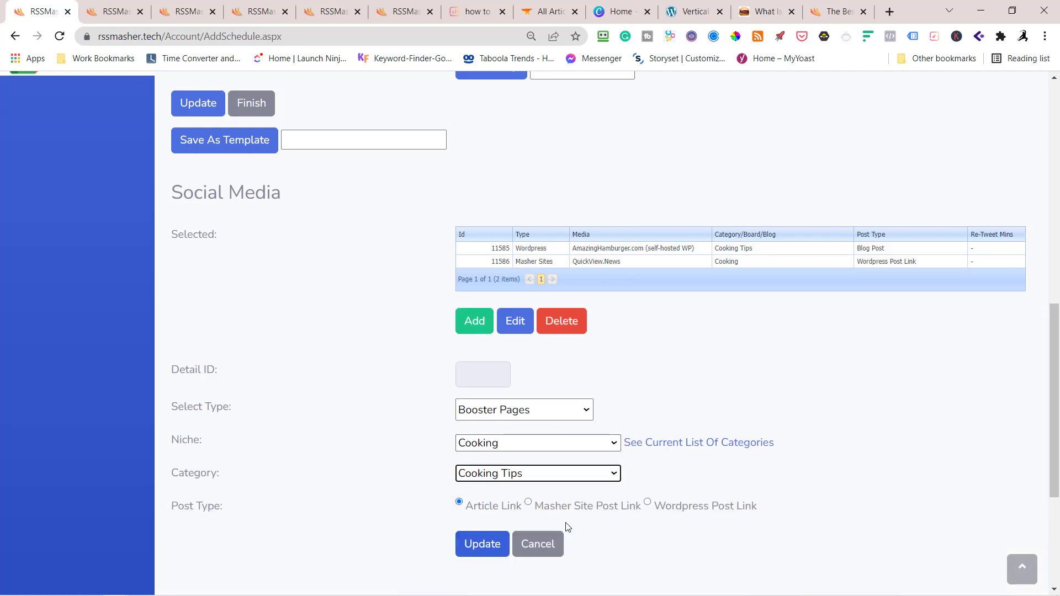
{"action": "left_click", "coordinate": [648, 502]}
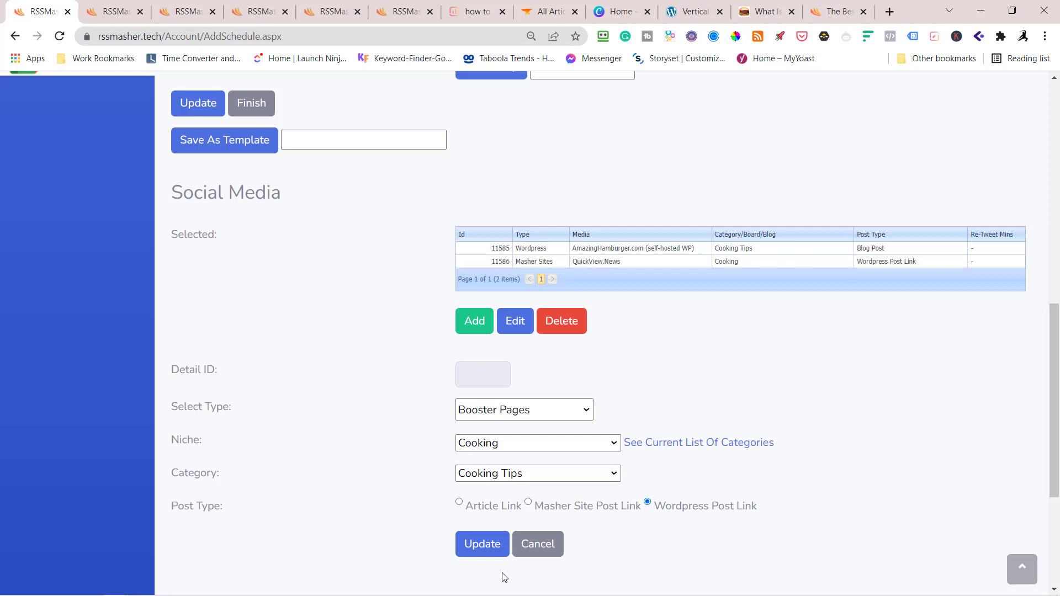
{"action": "left_click", "coordinate": [484, 550]}
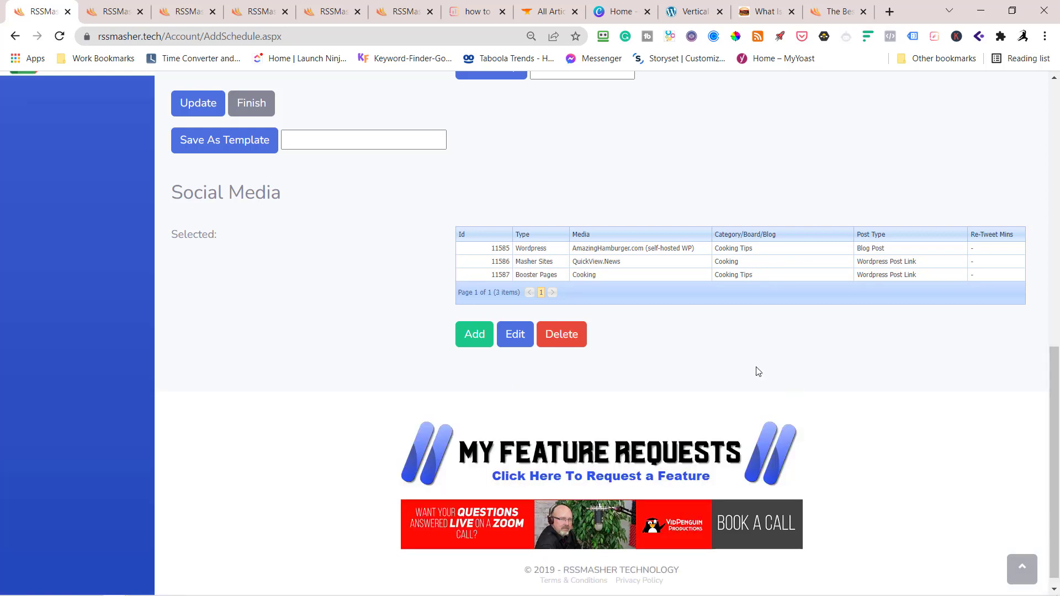
Step: Start another social media entry with type Twitter and the AmazingHamburg1 account as media
{"action": "left_click", "coordinate": [482, 339]}
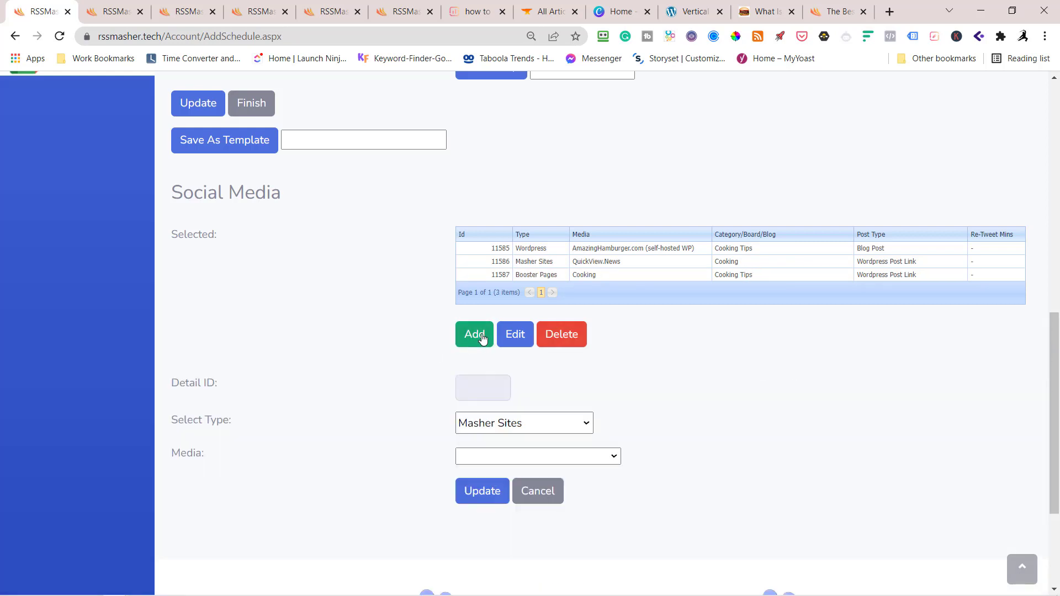
{"action": "left_click", "coordinate": [574, 423]}
{"action": "left_click", "coordinate": [486, 488]}
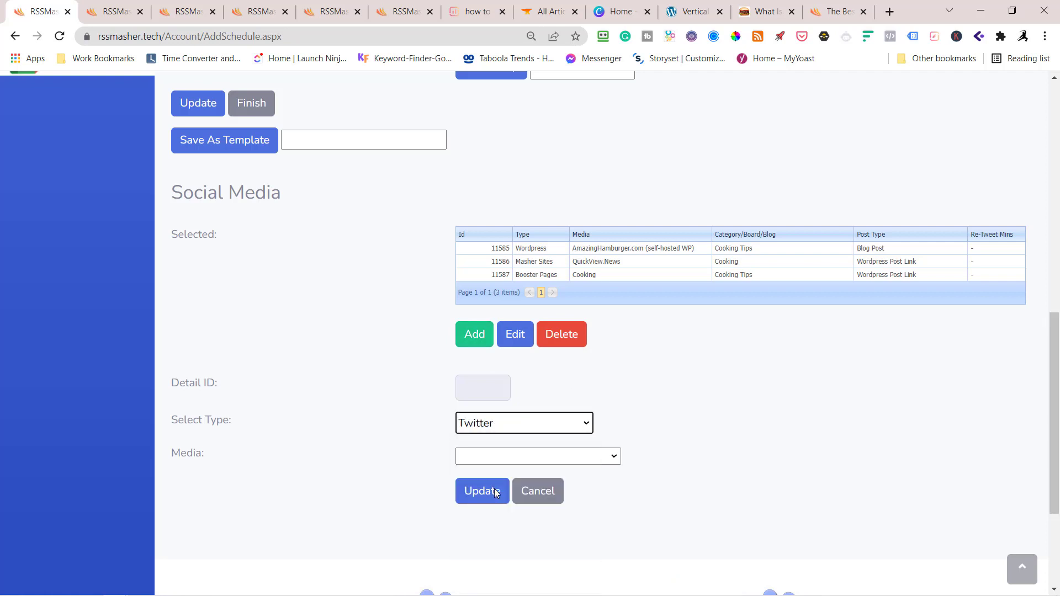
{"action": "scroll", "coordinate": [674, 438], "scroll_direction": "down", "scroll_amount": 3}
{"action": "left_click", "coordinate": [597, 326]}
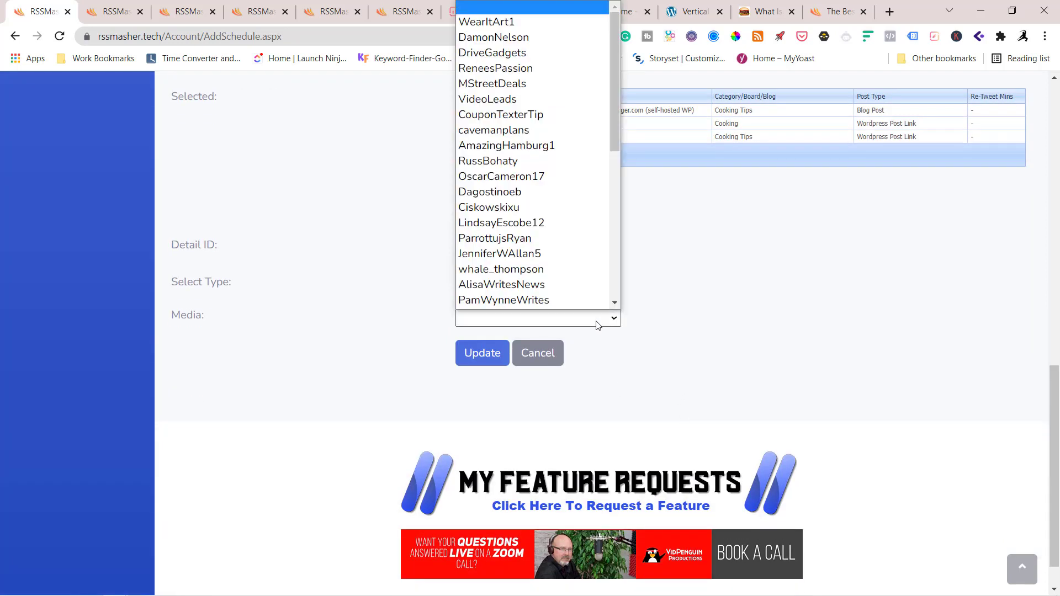
{"action": "scroll", "coordinate": [563, 248], "scroll_direction": "down", "scroll_amount": 1}
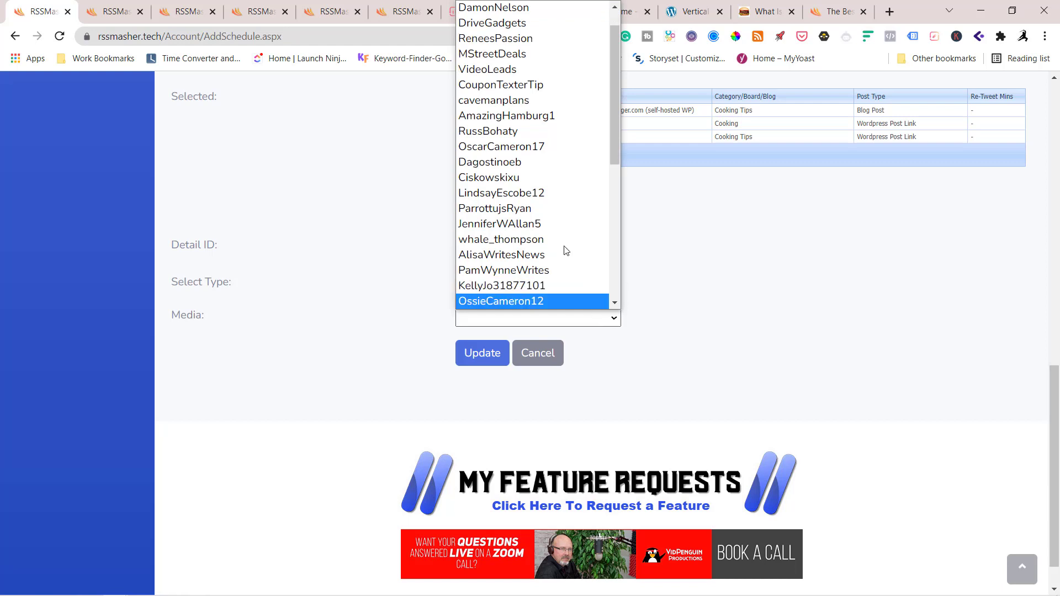
{"action": "left_click", "coordinate": [521, 120]}
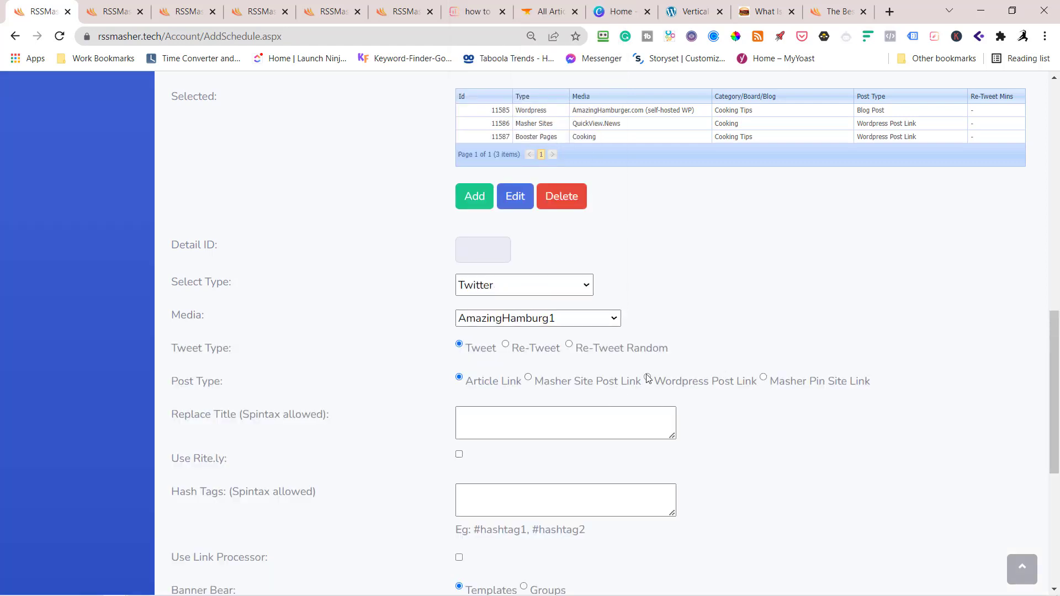
Step: Set the tweet to Wordpress Post Link with Rite.ly and 2 hash tags, enable Auto Emojify and the link processor, and save the entry
{"action": "left_click", "coordinate": [459, 454]}
{"action": "scroll", "coordinate": [780, 406], "scroll_direction": "down", "scroll_amount": 2}
{"action": "left_click", "coordinate": [467, 360]}
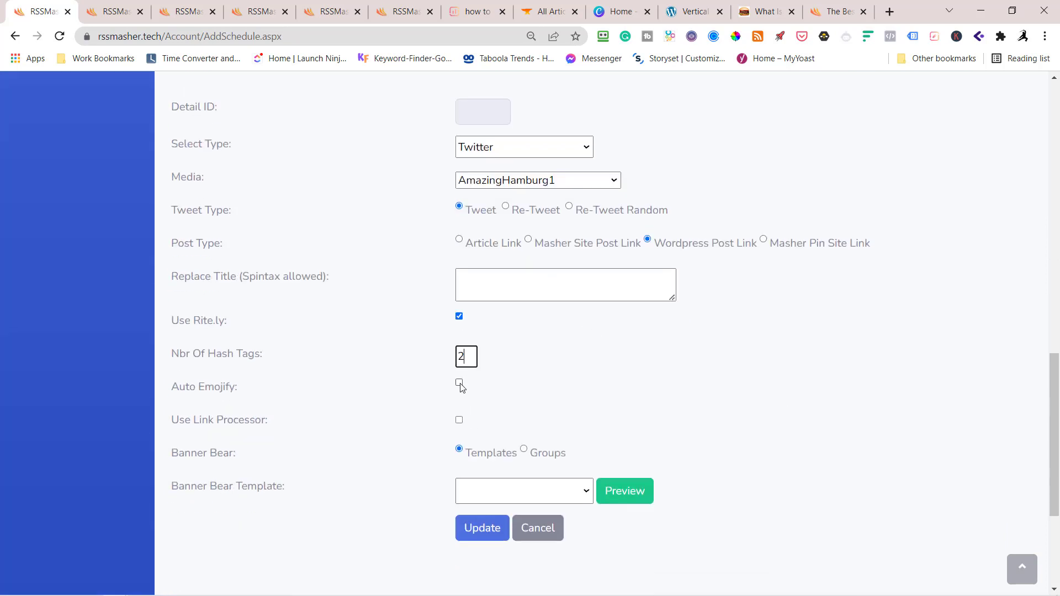
{"action": "left_click", "coordinate": [460, 383]}
{"action": "left_click", "coordinate": [459, 420]}
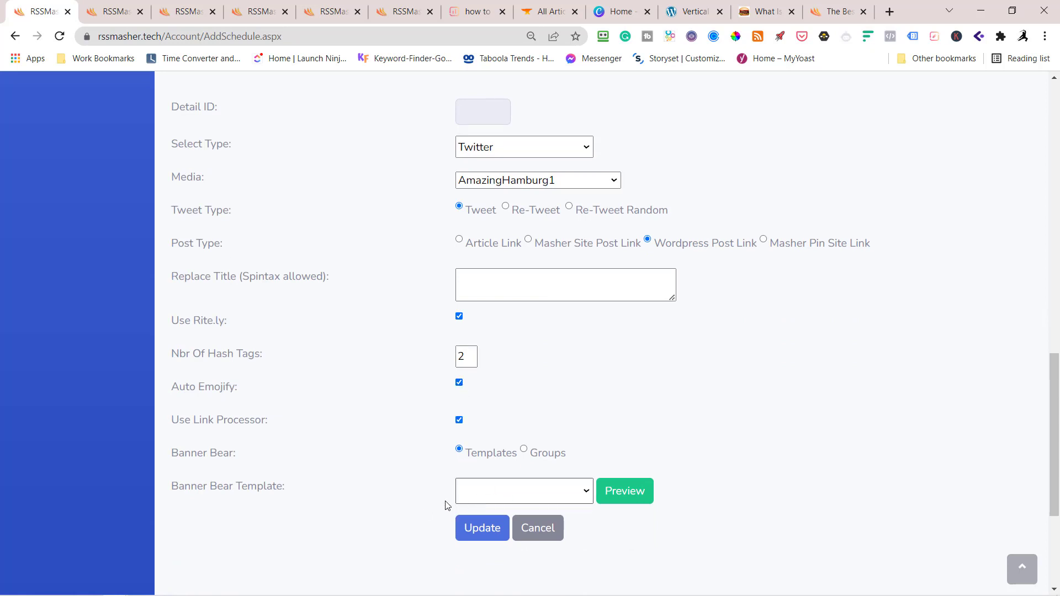
{"action": "left_click", "coordinate": [480, 535]}
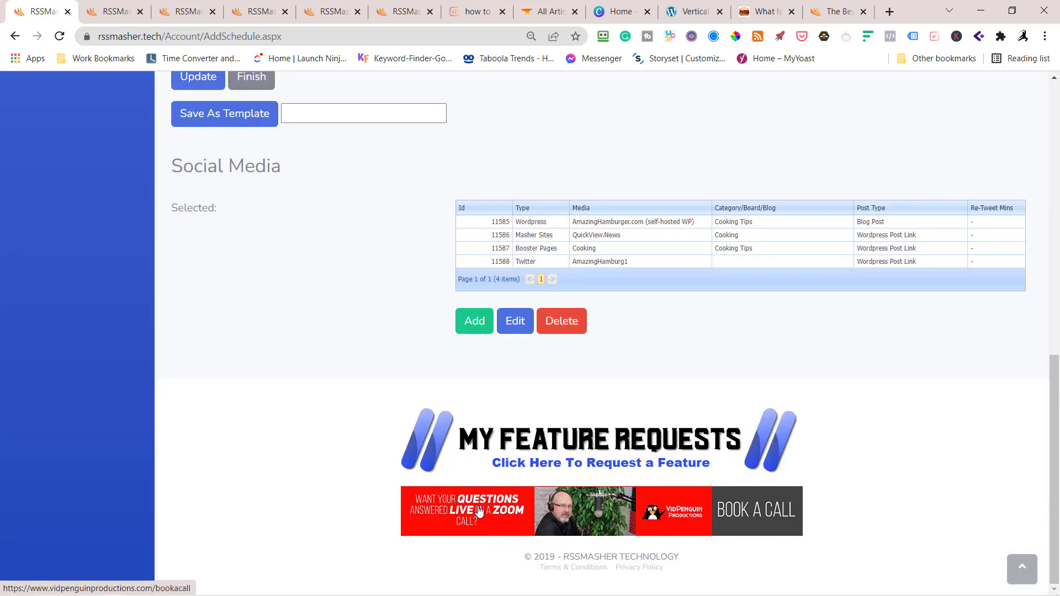
Step: Start another social media entry with type Zapier and AmazingHamburger FB and Pinterest (BannerBear) as media
{"action": "scroll", "coordinate": [474, 494], "scroll_direction": "up", "scroll_amount": 2}
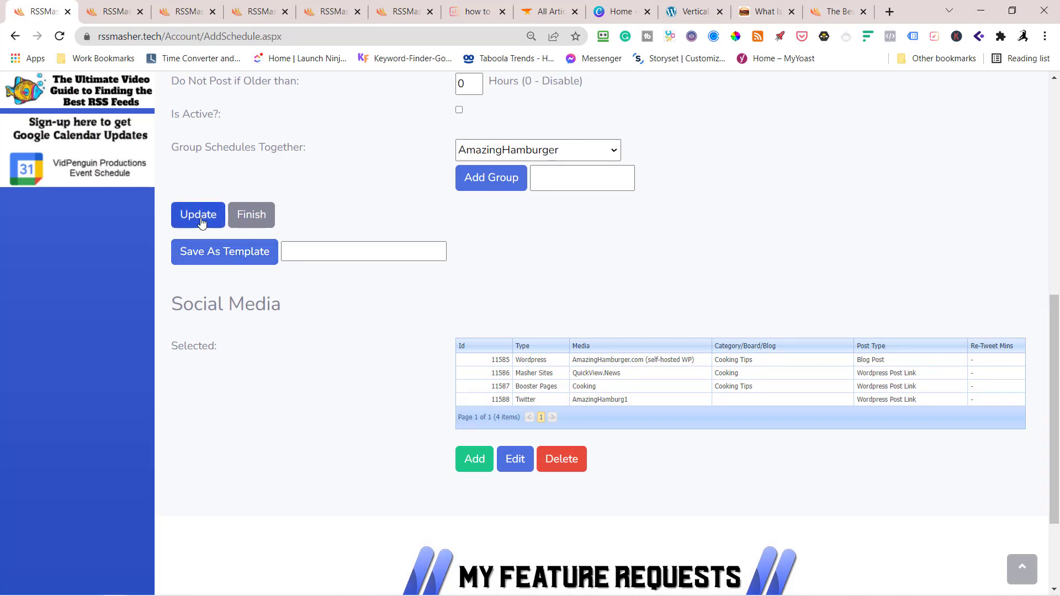
{"action": "left_click", "coordinate": [477, 466]}
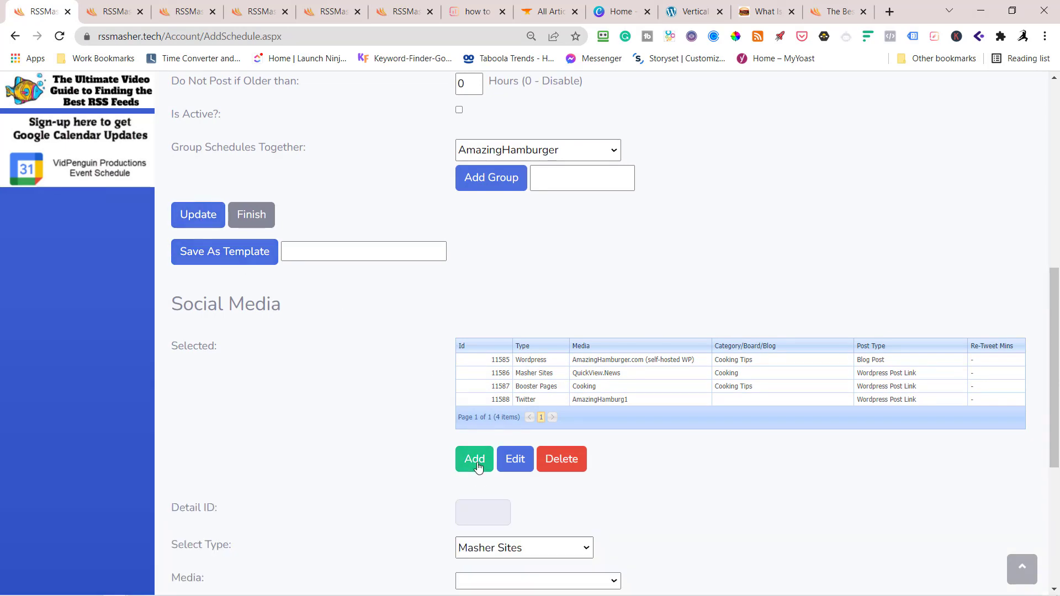
{"action": "scroll", "coordinate": [478, 468], "scroll_direction": "down", "scroll_amount": 5}
{"action": "left_click", "coordinate": [546, 270]}
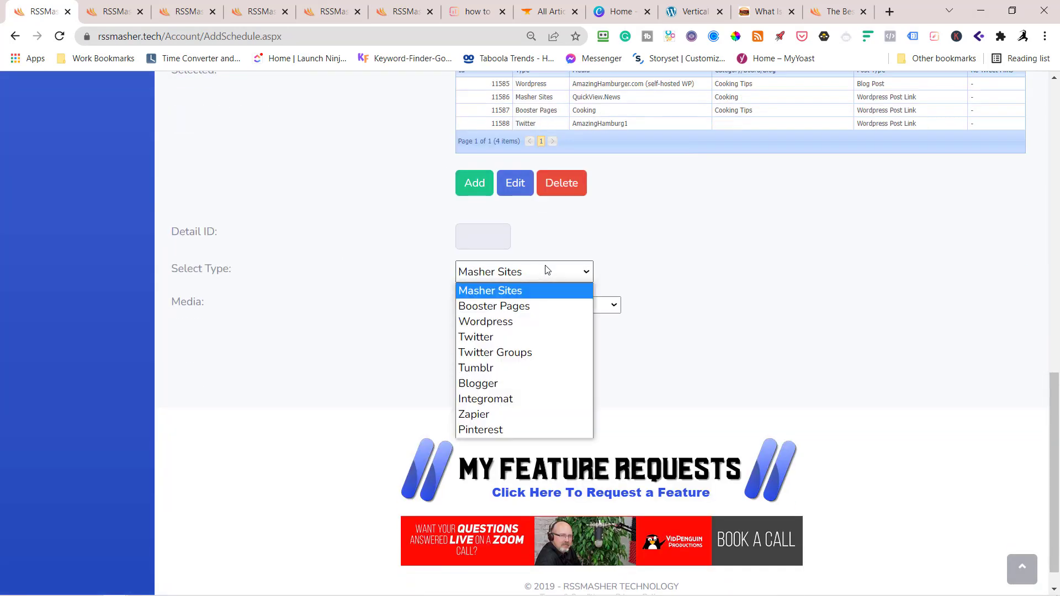
{"action": "left_click", "coordinate": [478, 420]}
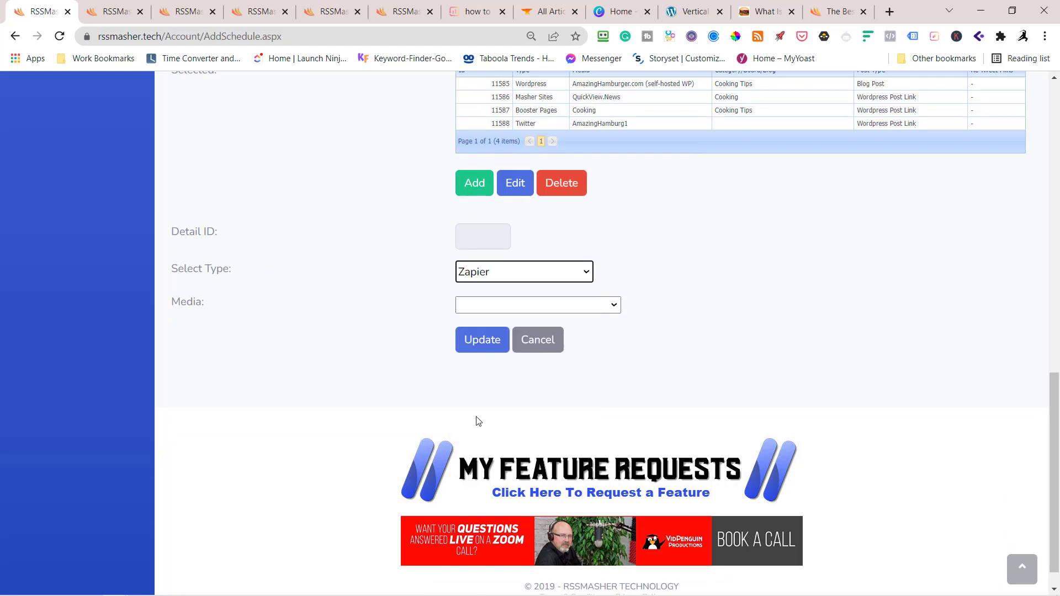
{"action": "left_click", "coordinate": [495, 306]}
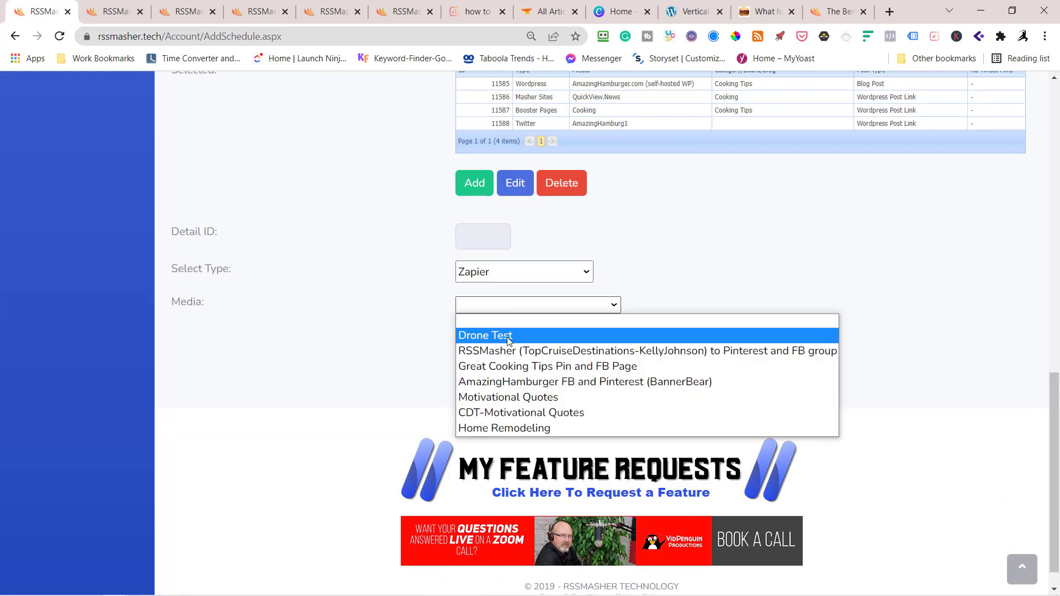
{"action": "left_click", "coordinate": [514, 381]}
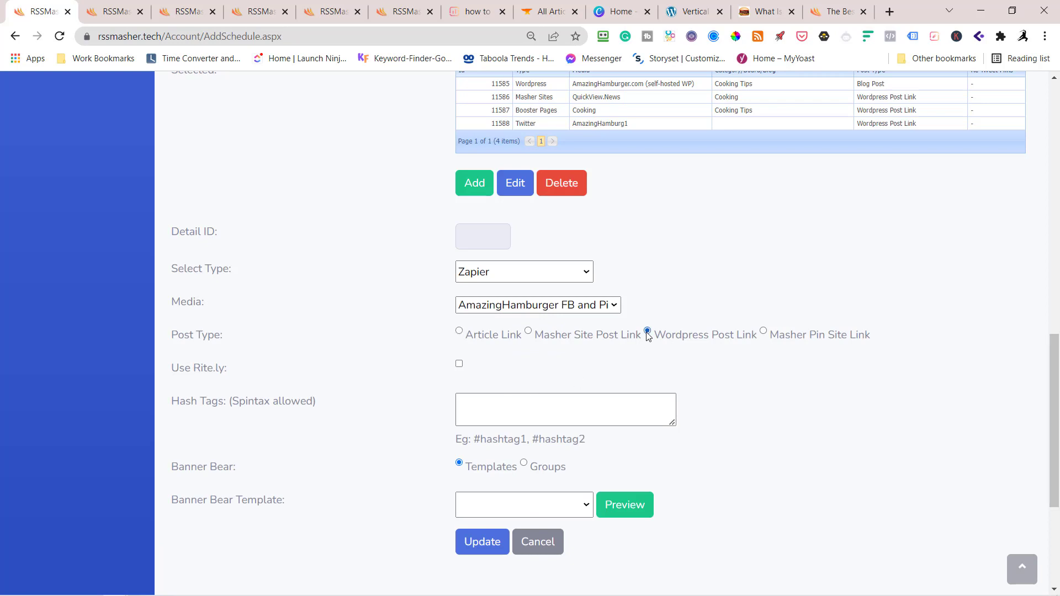
Step: Set the Zapier entry to Wordpress Post Link with Rite.ly and 2 hash tags, enable Auto Emojify, and save the entry
{"action": "left_click", "coordinate": [460, 367]}
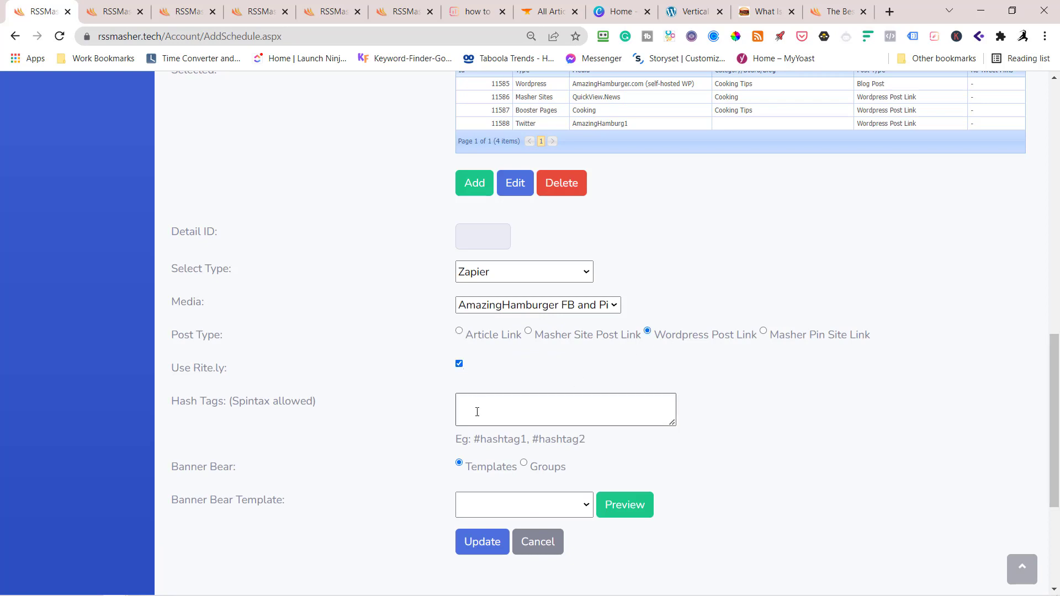
{"action": "left_click", "coordinate": [472, 407]}
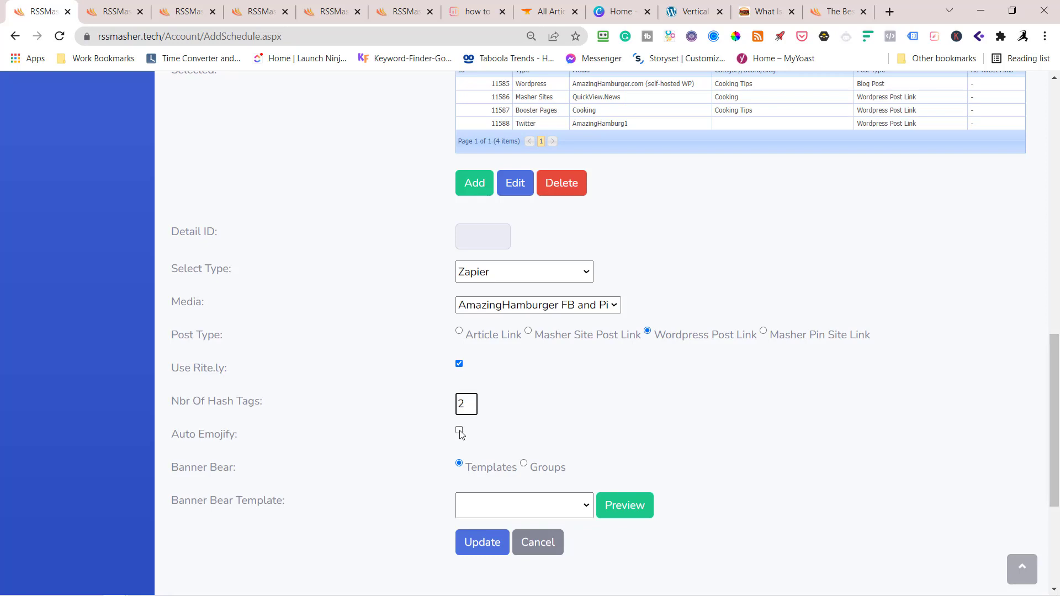
{"action": "left_click", "coordinate": [459, 430]}
{"action": "left_click", "coordinate": [469, 553]}
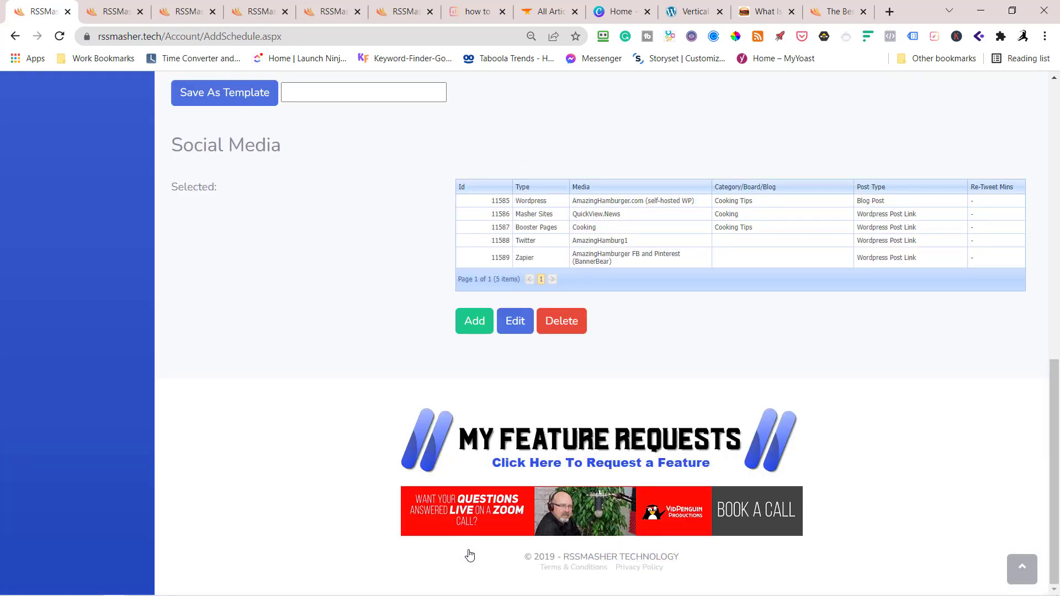
Step: Mark the How to Cook a Steak schedule as active, update it, and finish editing to return to the schedule list
{"action": "scroll", "coordinate": [469, 553], "scroll_direction": "up", "scroll_amount": 5}
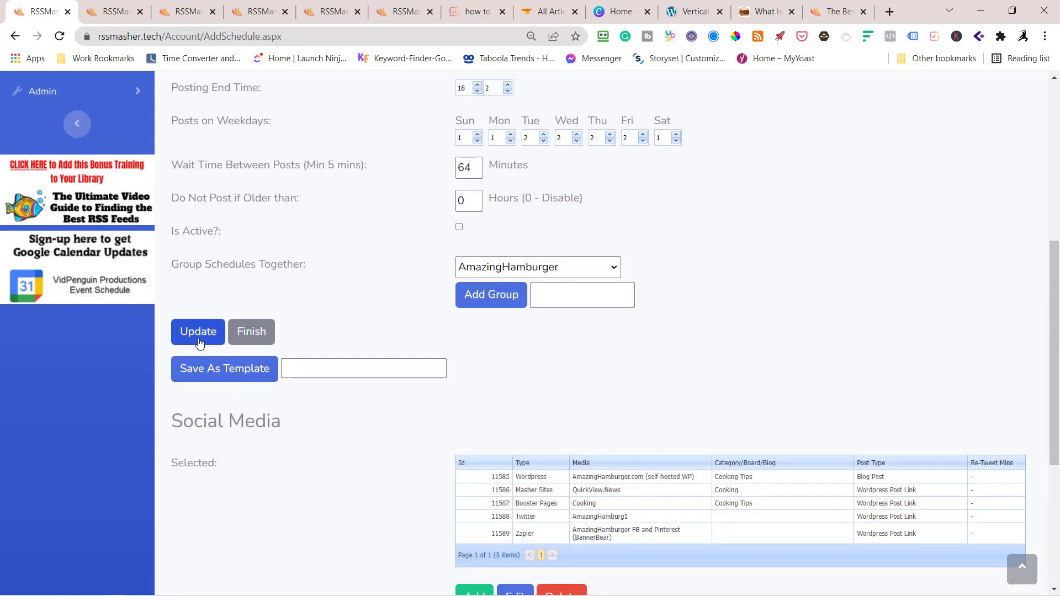
{"action": "left_click", "coordinate": [459, 226]}
{"action": "left_click", "coordinate": [197, 331]}
{"action": "left_click", "coordinate": [252, 333]}
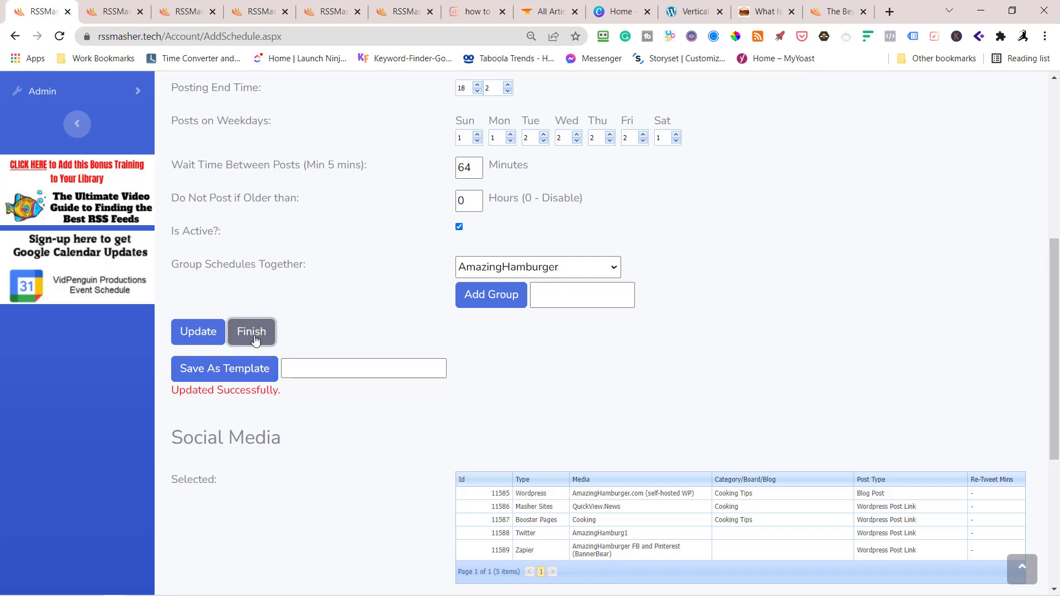
{"action": "scroll", "coordinate": [329, 447], "scroll_direction": "up", "scroll_amount": 4}
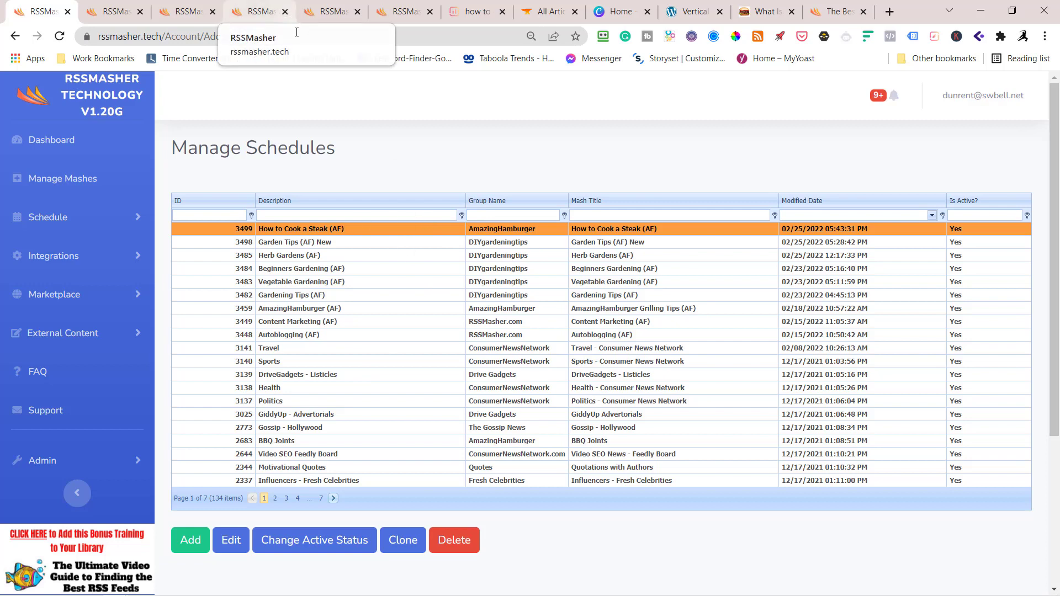
Step: Close the five extra RSSMasher browser tabs, keeping only the one with the Manage Schedules list
{"action": "left_click", "coordinate": [140, 11]}
{"action": "left_click", "coordinate": [141, 12]}
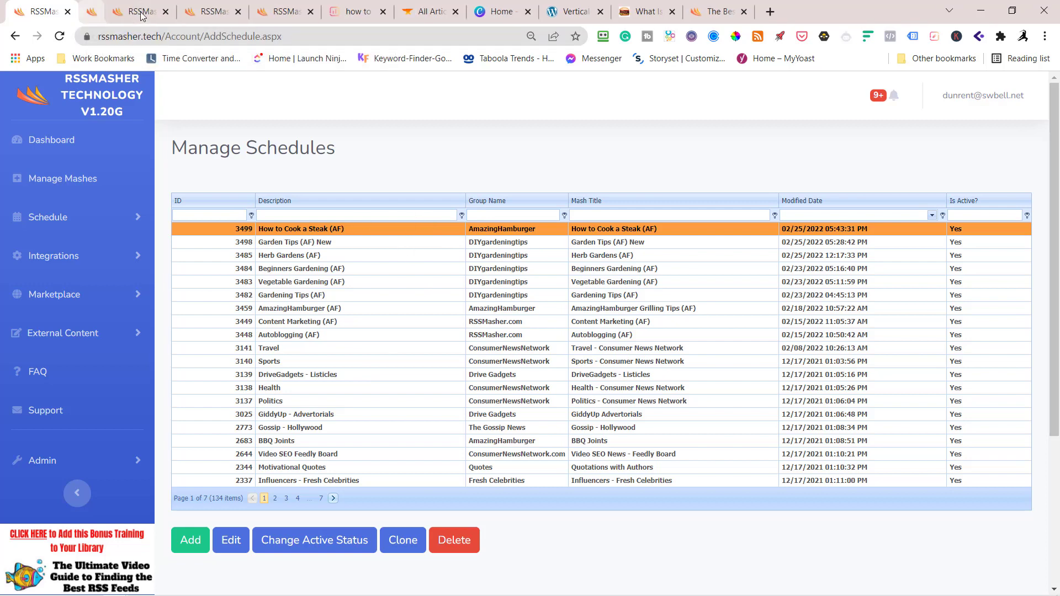
{"action": "left_click", "coordinate": [140, 12]}
{"action": "left_click", "coordinate": [140, 11]}
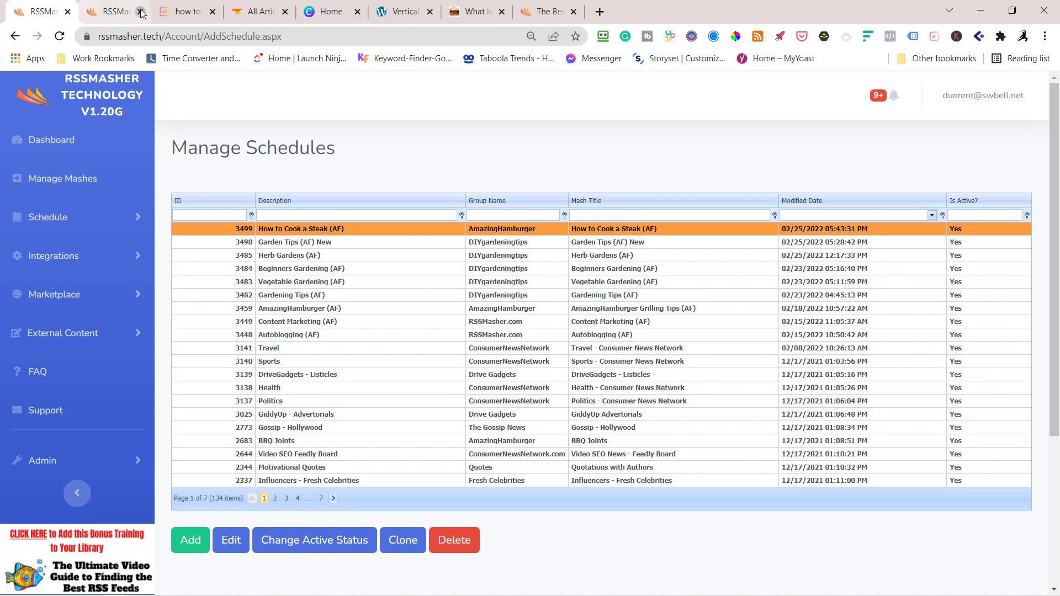
{"action": "left_click", "coordinate": [140, 11]}
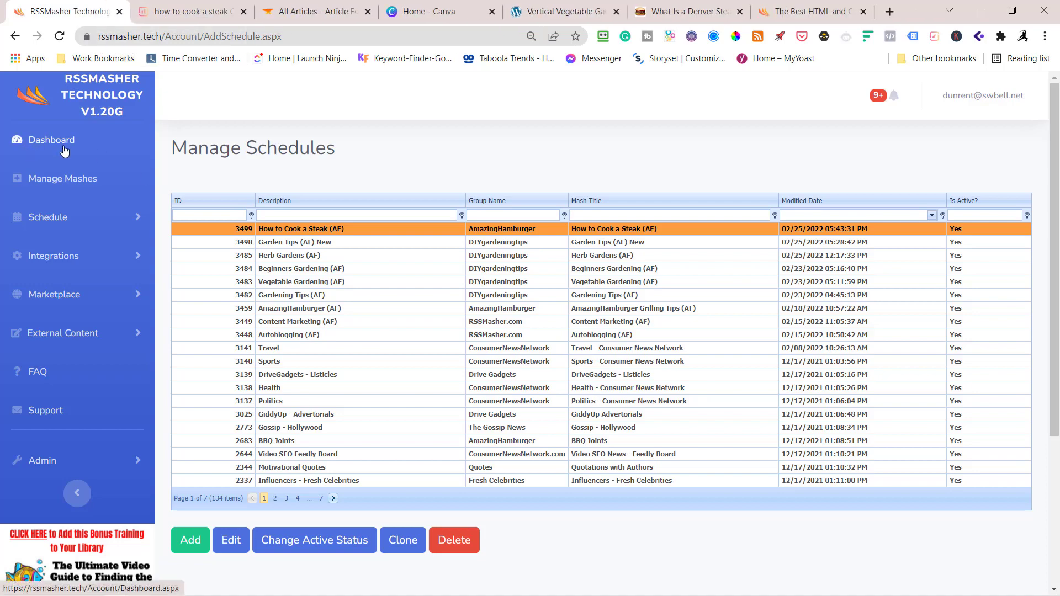